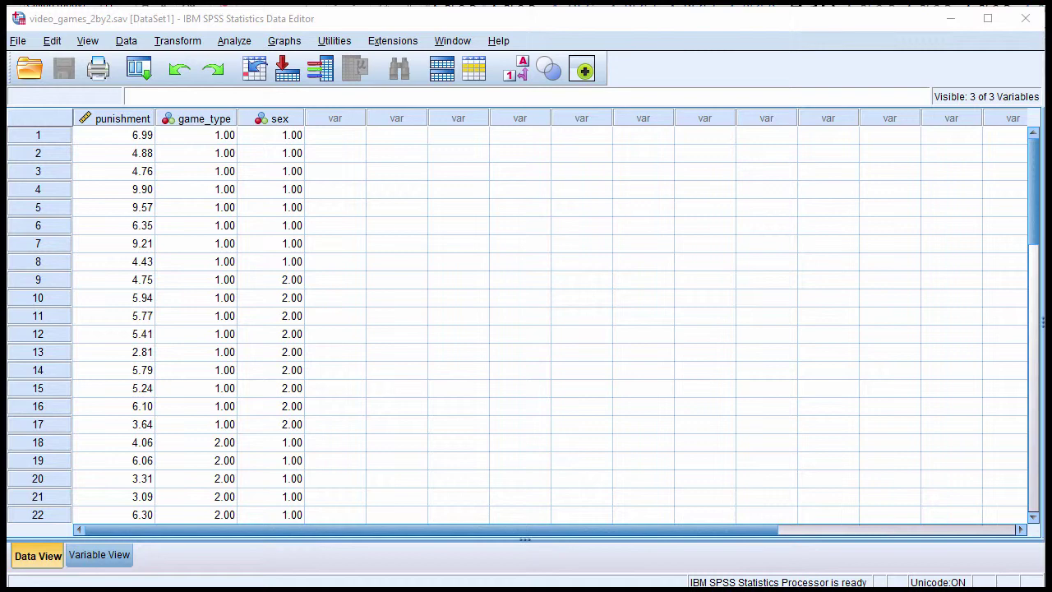
- Start a new chart in Chart Builder, accepting the measurement-level notice, and place a Simple Bar layout in the preview
{"action": "left_click", "coordinate": [283, 136]}
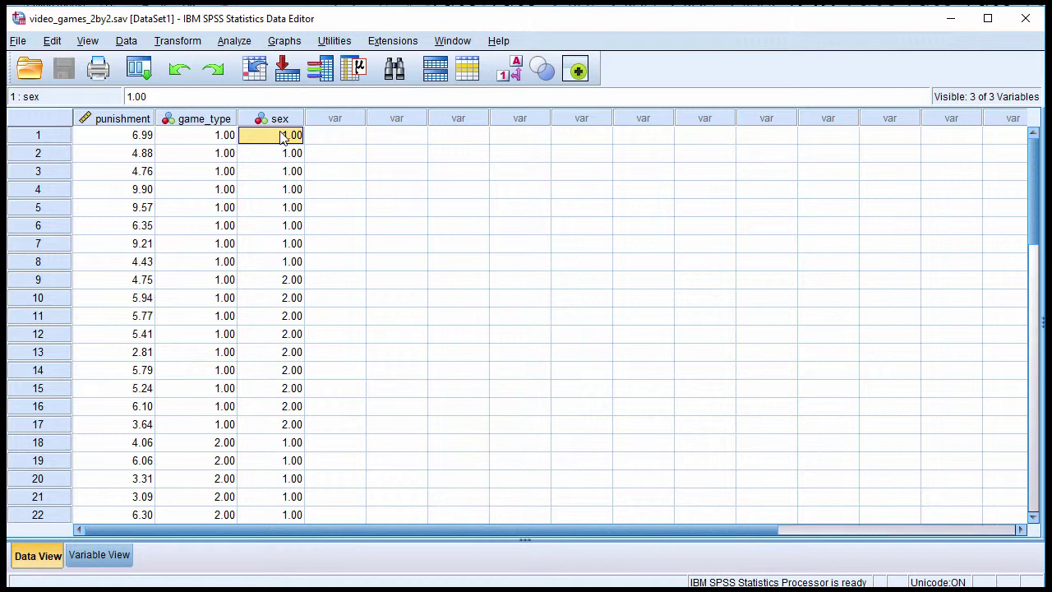
{"action": "left_click", "coordinate": [228, 136]}
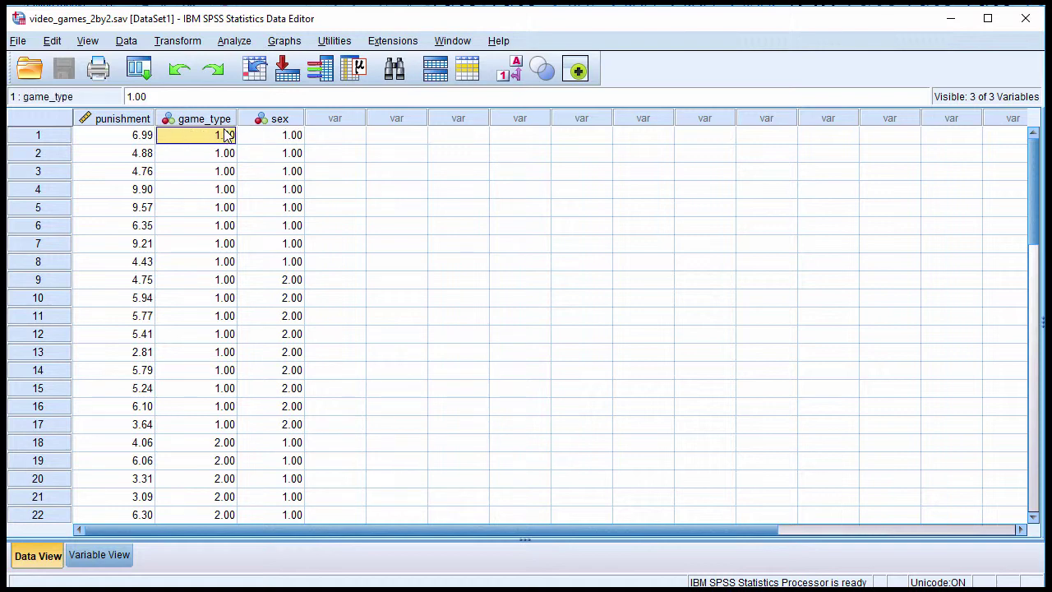
{"action": "left_click", "coordinate": [245, 43]}
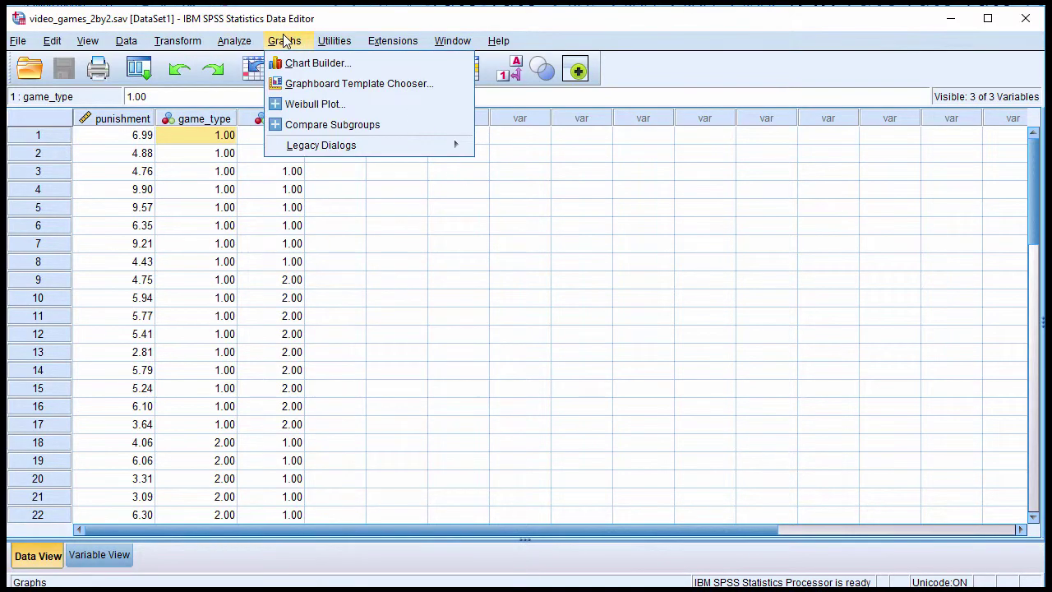
{"action": "left_click", "coordinate": [309, 64]}
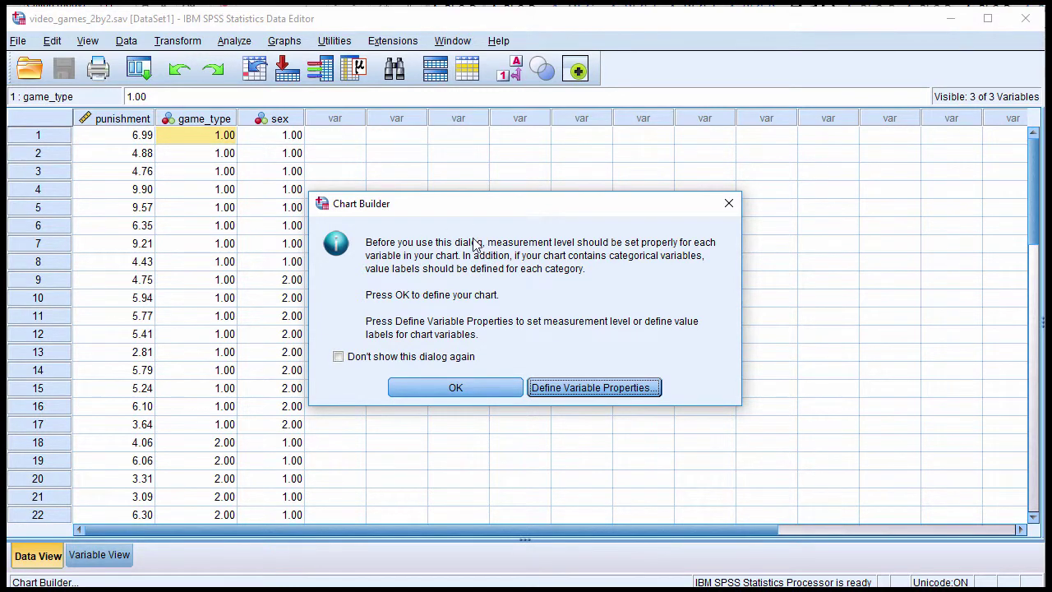
{"action": "left_click", "coordinate": [457, 390]}
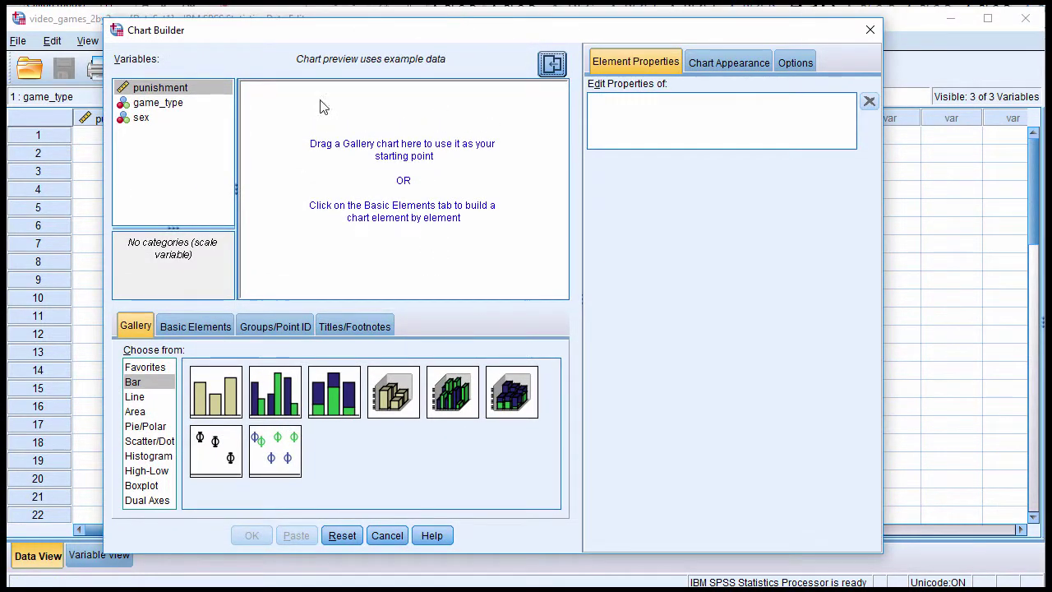
{"action": "left_click", "coordinate": [216, 403]}
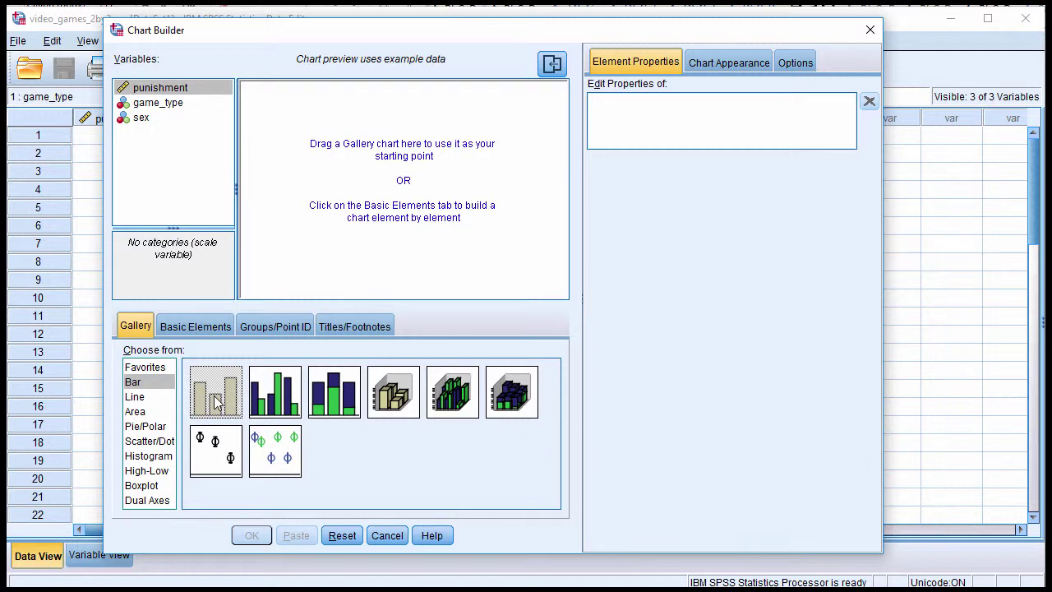
{"action": "left_click_drag", "start_coordinate": [216, 403], "coordinate": [403, 164]}
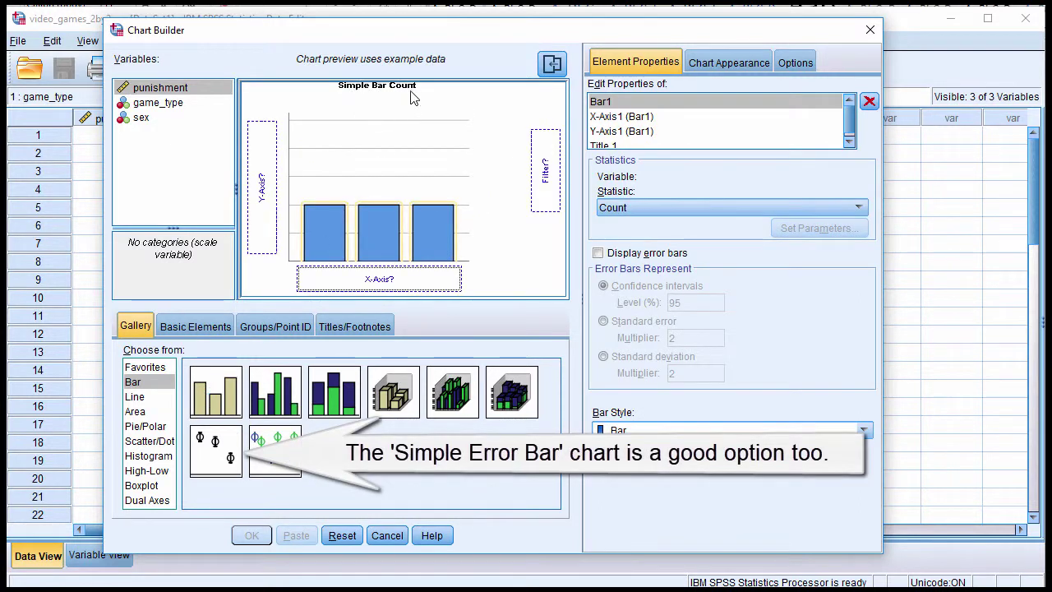
- Set the bar statistic to Mean, assign punishment to the y-axis and game_type to the x-axis, and generate the chart
{"action": "left_click", "coordinate": [643, 212]}
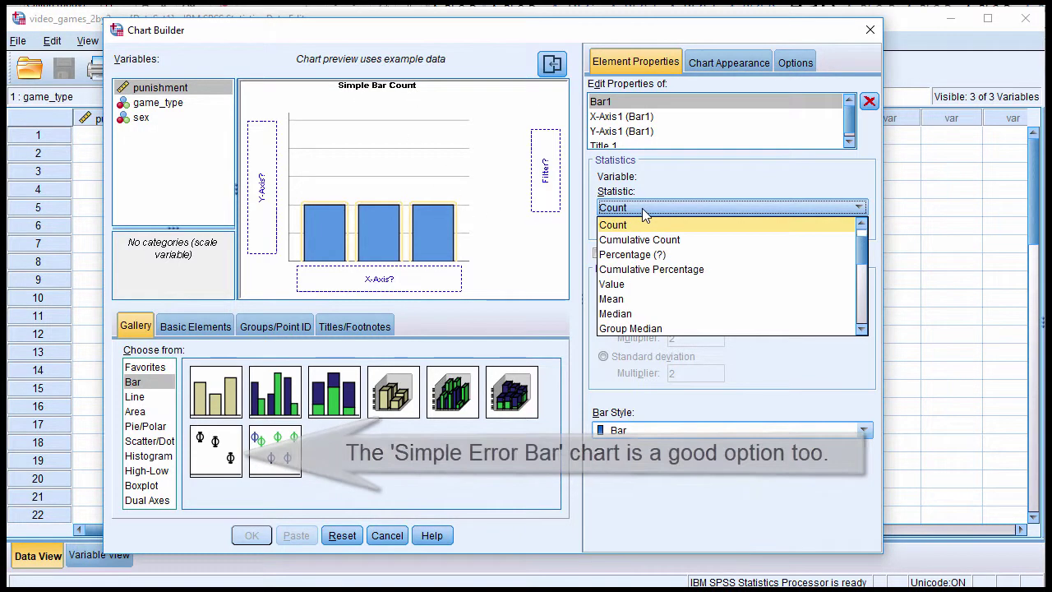
{"action": "left_click", "coordinate": [633, 299]}
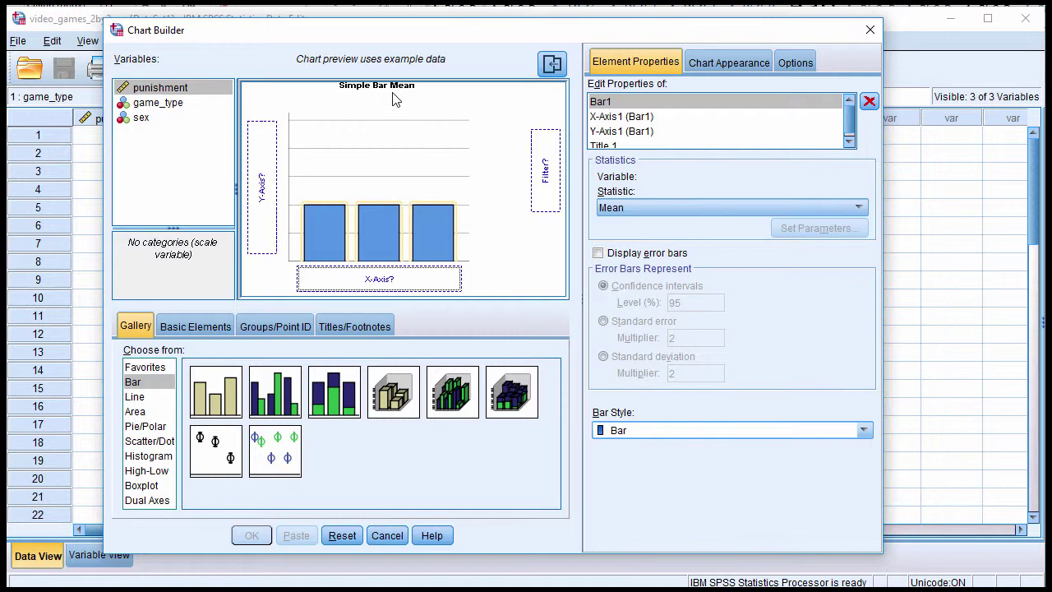
{"action": "left_click_drag", "start_coordinate": [166, 88], "coordinate": [256, 176]}
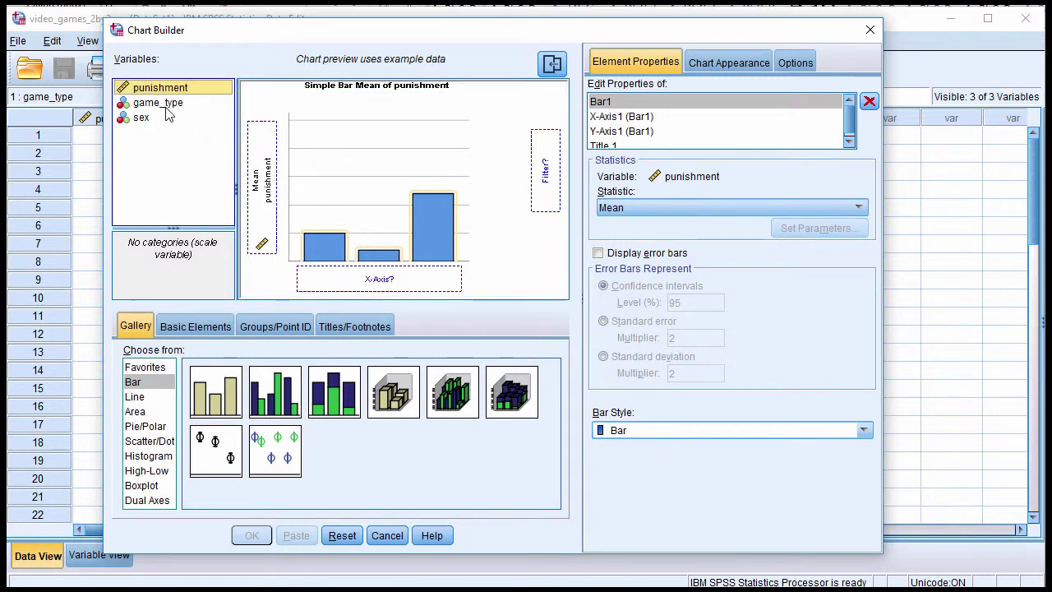
{"action": "left_click_drag", "start_coordinate": [162, 107], "coordinate": [334, 279]}
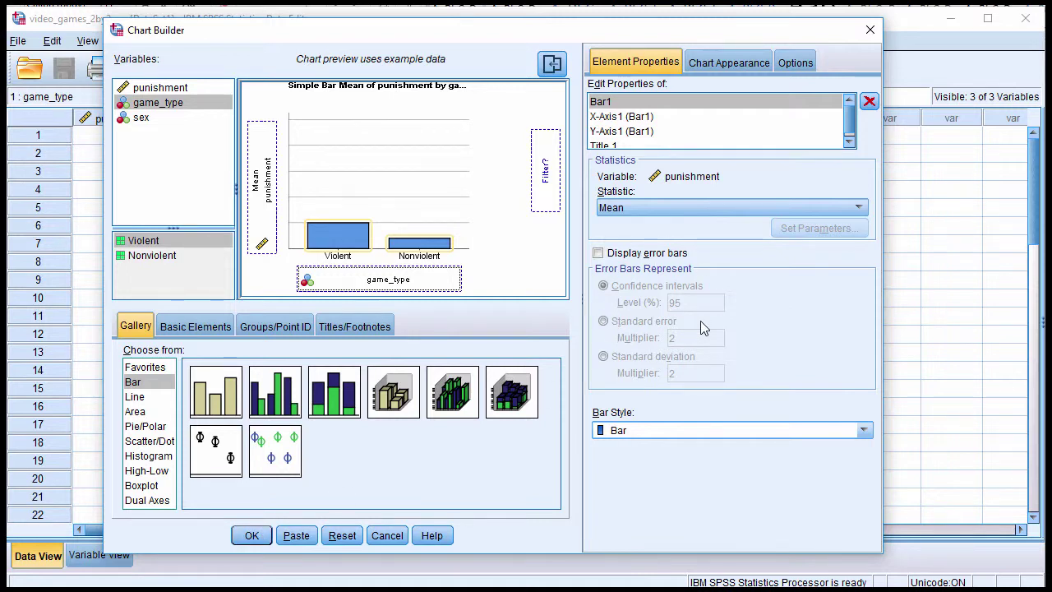
{"action": "left_click", "coordinate": [252, 536]}
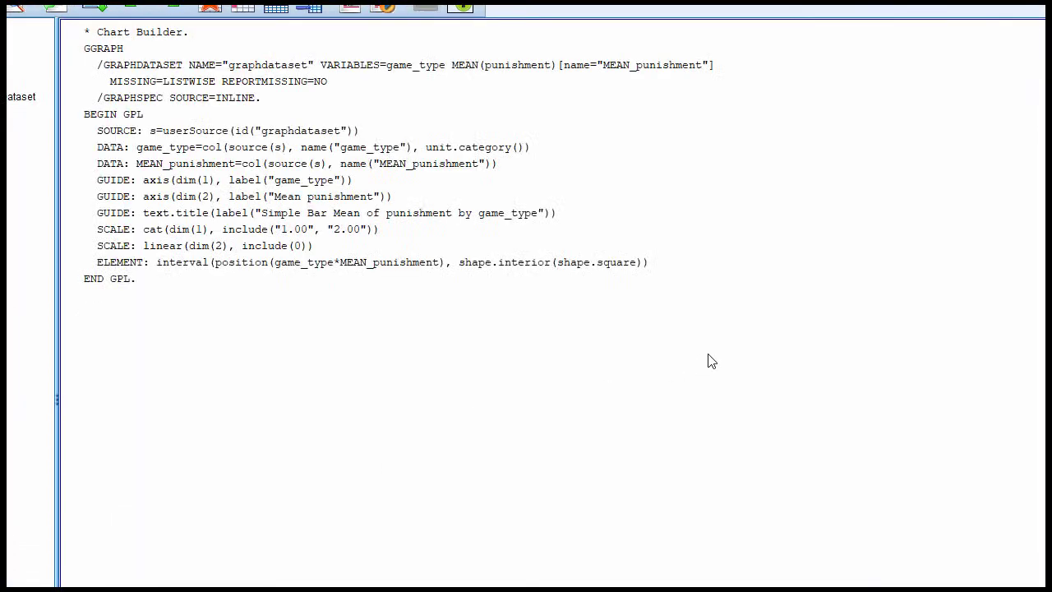
- Bring the output window fully into view and open the bar chart of mean punishment for editing
{"action": "scroll", "coordinate": [834, 291], "scroll_direction": "down", "scroll_amount": 1}
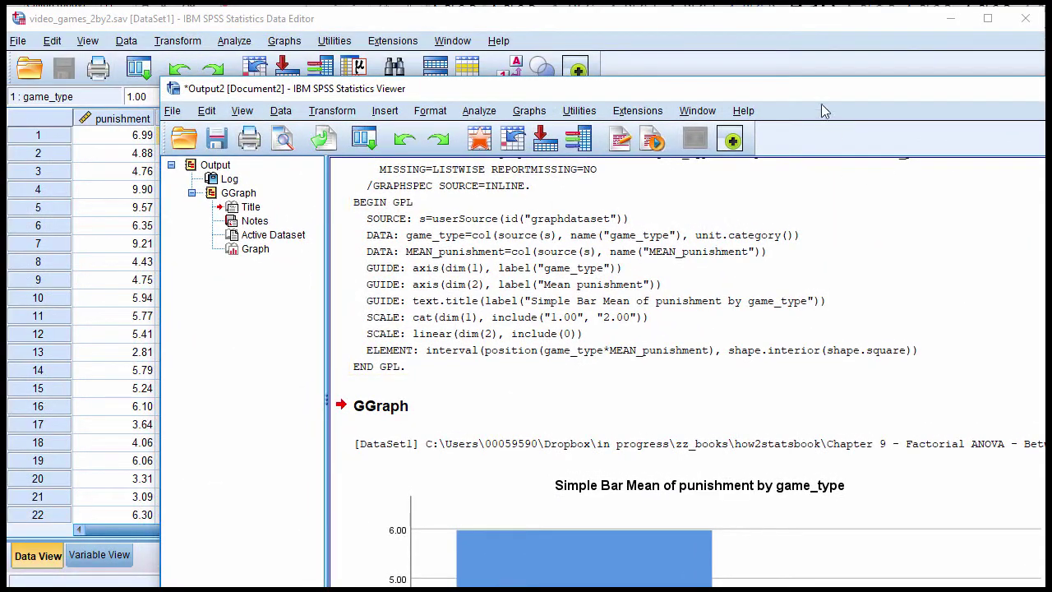
{"action": "double_click", "coordinate": [677, 85]}
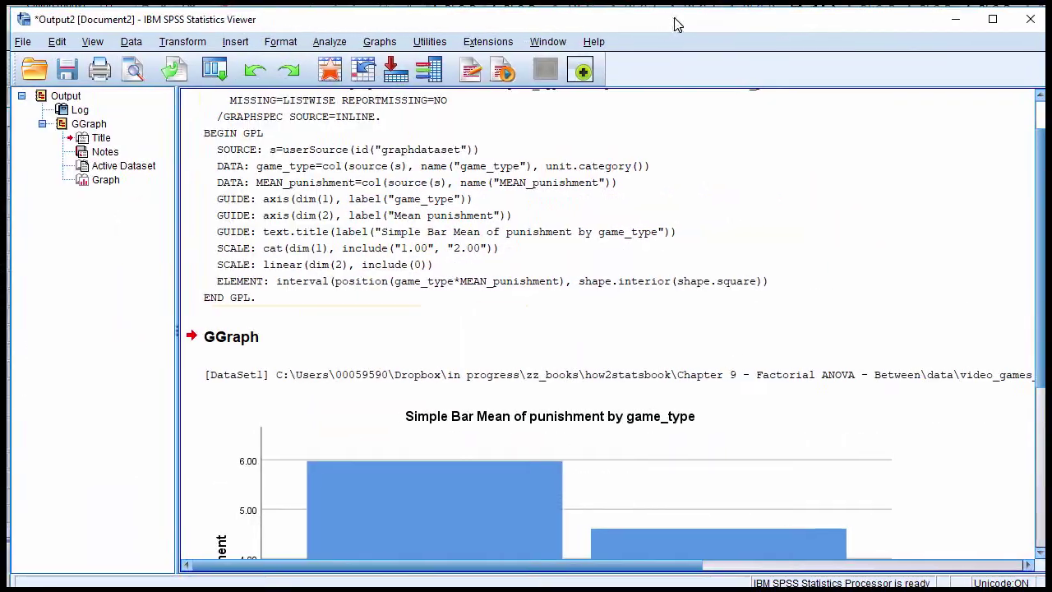
{"action": "scroll", "coordinate": [711, 340], "scroll_direction": "down", "scroll_amount": 6}
{"action": "double_click", "coordinate": [490, 302]}
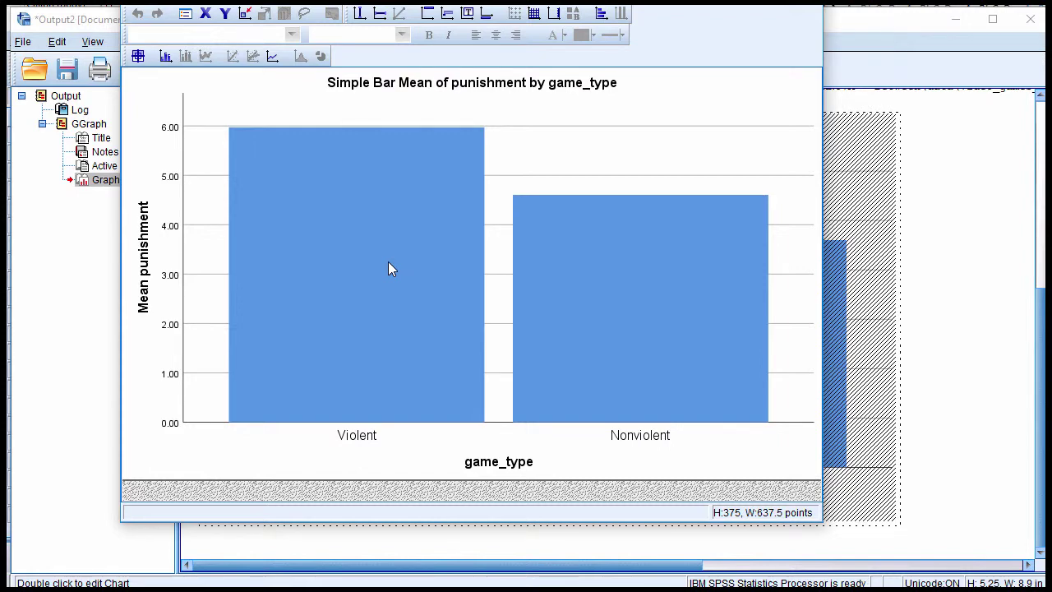
- Set the width of the chart's bars to 50% and close the chart editor
{"action": "double_click", "coordinate": [389, 263]}
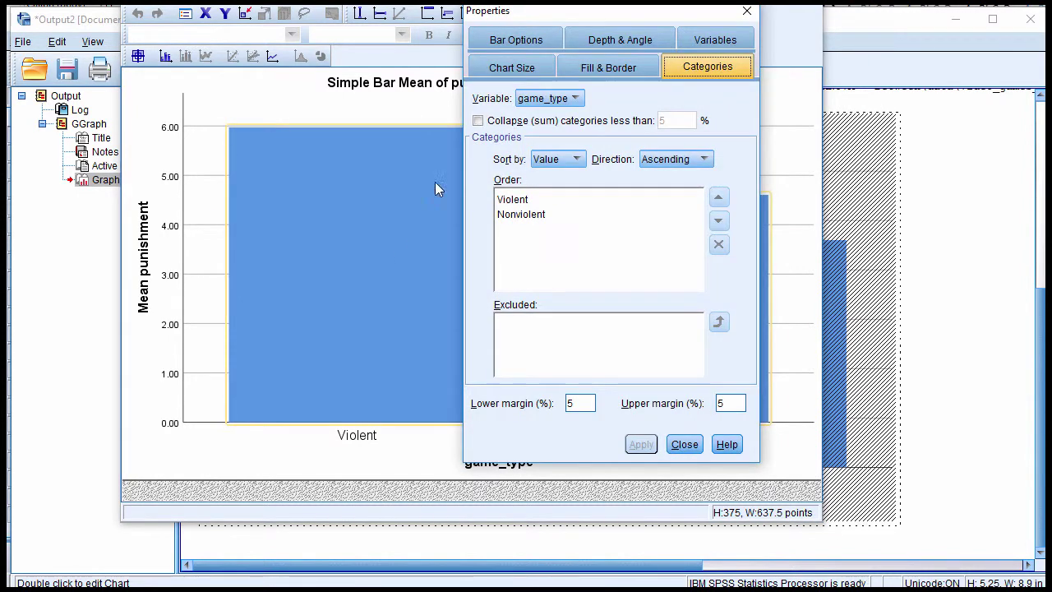
{"action": "left_click", "coordinate": [526, 41]}
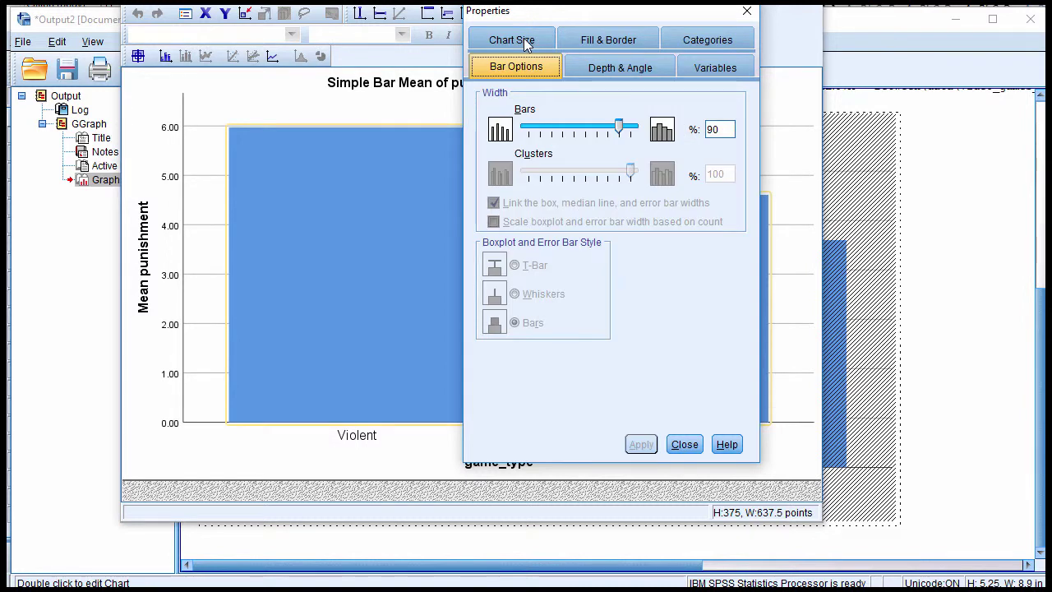
{"action": "left_click_drag", "start_coordinate": [623, 126], "coordinate": [576, 110]}
{"action": "left_click", "coordinate": [638, 445]}
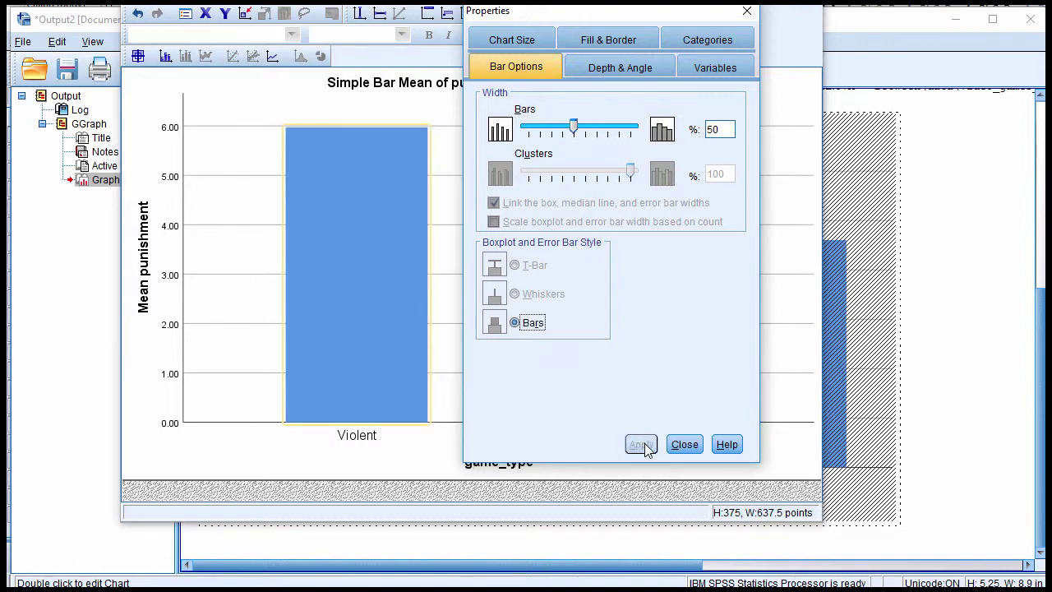
{"action": "left_click", "coordinate": [683, 444]}
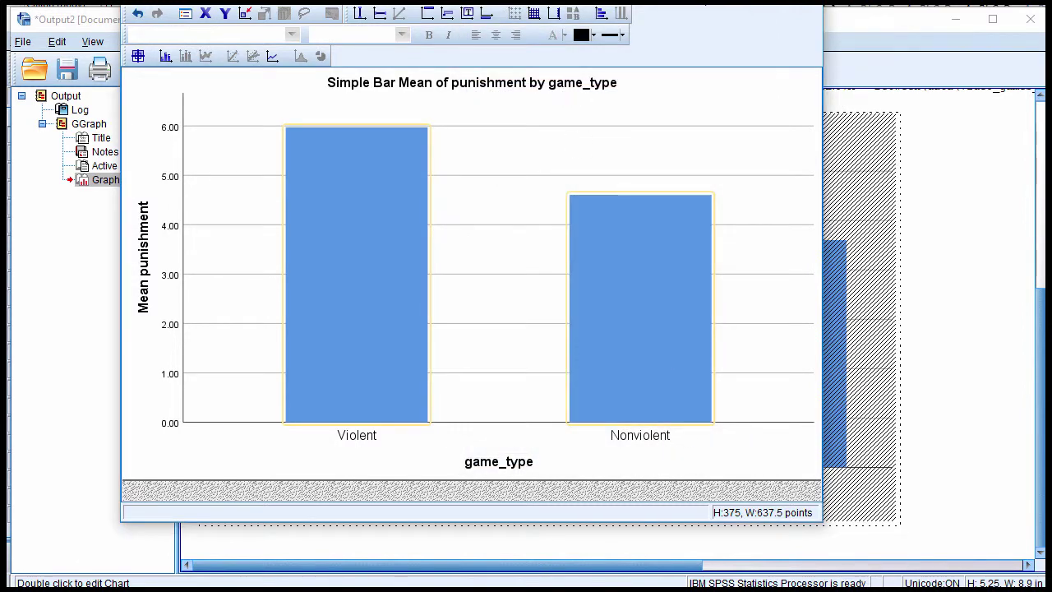
{"action": "left_click", "coordinate": [804, 2]}
- Reopen the bar chart for editing and delete its title
{"action": "scroll", "coordinate": [857, 308], "scroll_direction": "up", "scroll_amount": 4}
{"action": "left_click", "coordinate": [857, 308]}
{"action": "scroll", "coordinate": [935, 414], "scroll_direction": "down", "scroll_amount": 5}
{"action": "scroll", "coordinate": [935, 415], "scroll_direction": "up", "scroll_amount": 1}
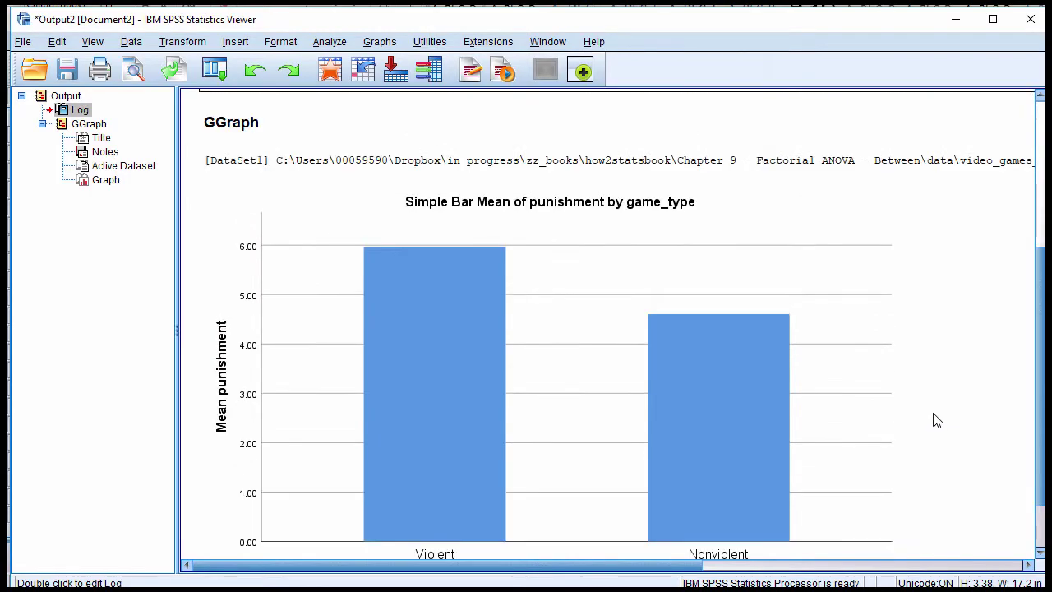
{"action": "double_click", "coordinate": [584, 224]}
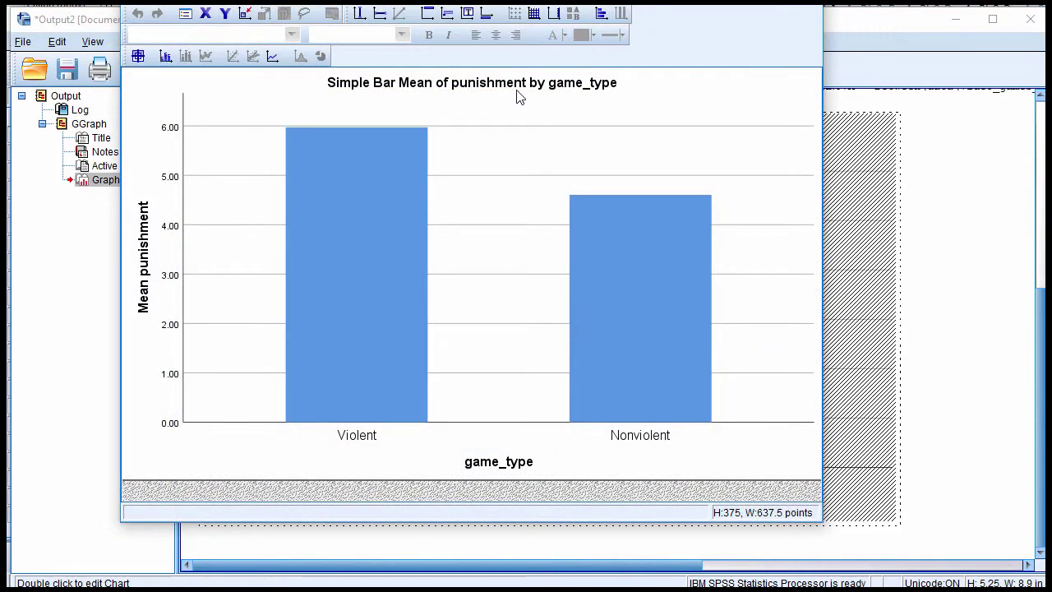
{"action": "left_click", "coordinate": [518, 94]}
{"action": "key", "text": "Delete"}
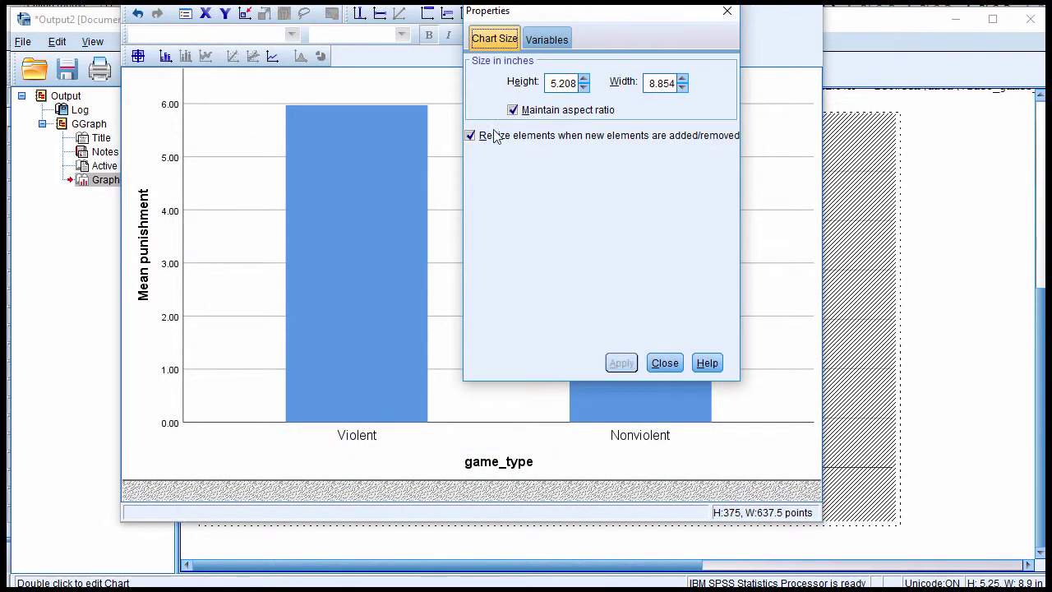
{"action": "left_click", "coordinate": [657, 365]}
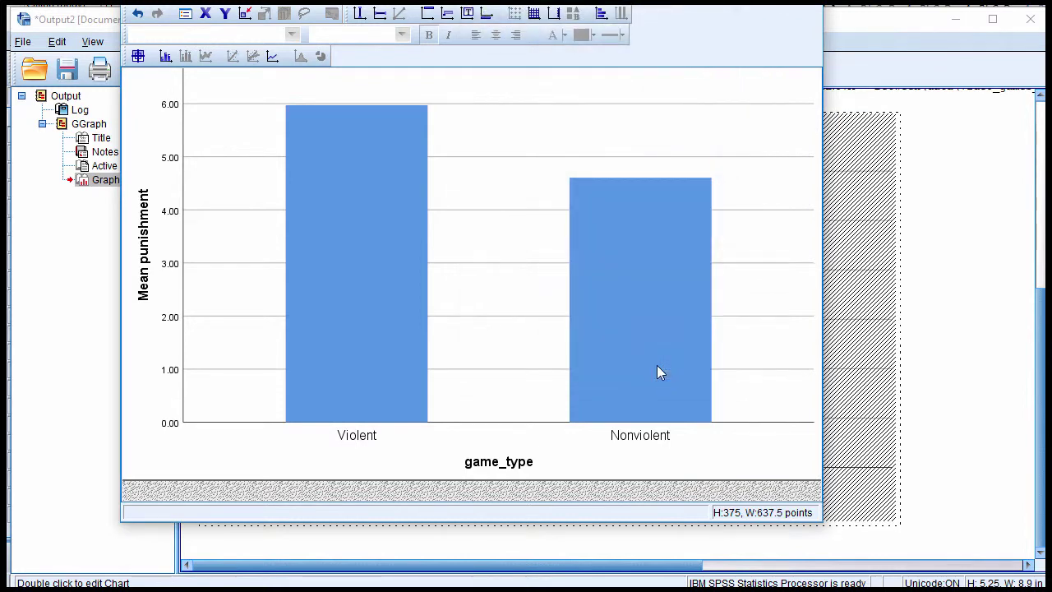
- Rename the x-axis title of the bar chart to "Game Type"
{"action": "left_click", "coordinate": [506, 471]}
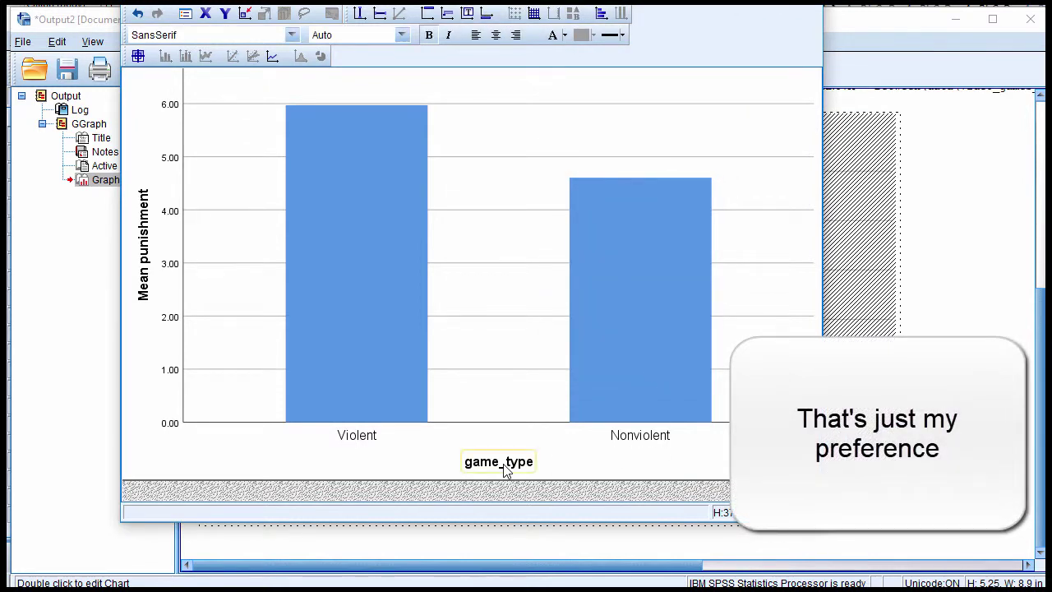
{"action": "left_click", "coordinate": [505, 471]}
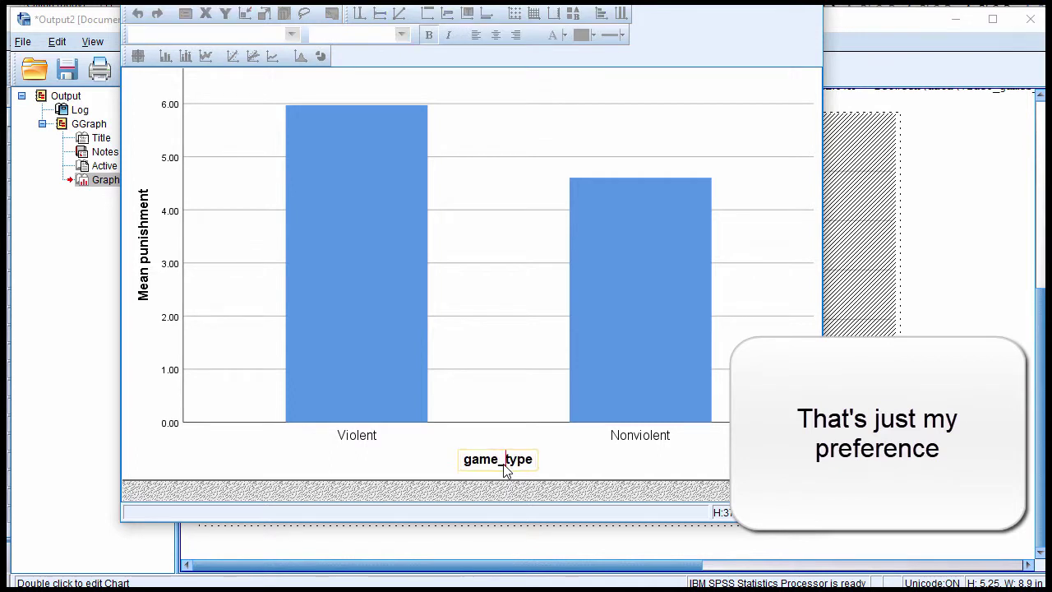
{"action": "key", "text": "BackSpace"}
{"action": "key", "text": "BackSpace"}
{"action": "key", "text": "BackSpace"}
{"action": "key", "text": "BackSpace"}
{"action": "key", "text": "BackSpace"}
{"action": "key", "text": "BackSpace"}
{"action": "key", "text": "BackSpace"}
{"action": "key", "text": "BackSpace"}
{"action": "key", "text": "BackSpace"}
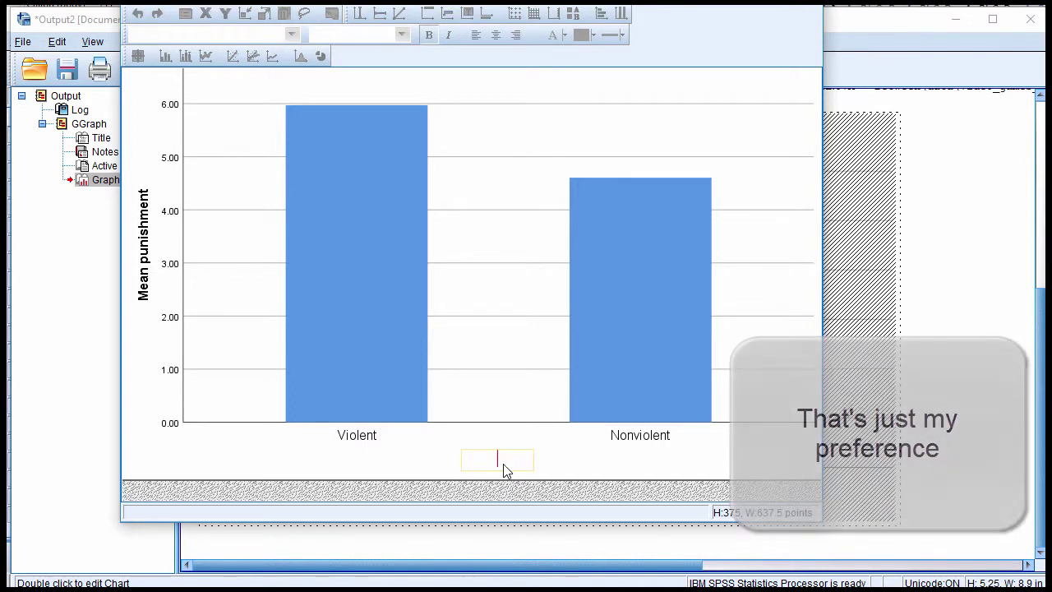
{"action": "type", "text": "Game Type"}
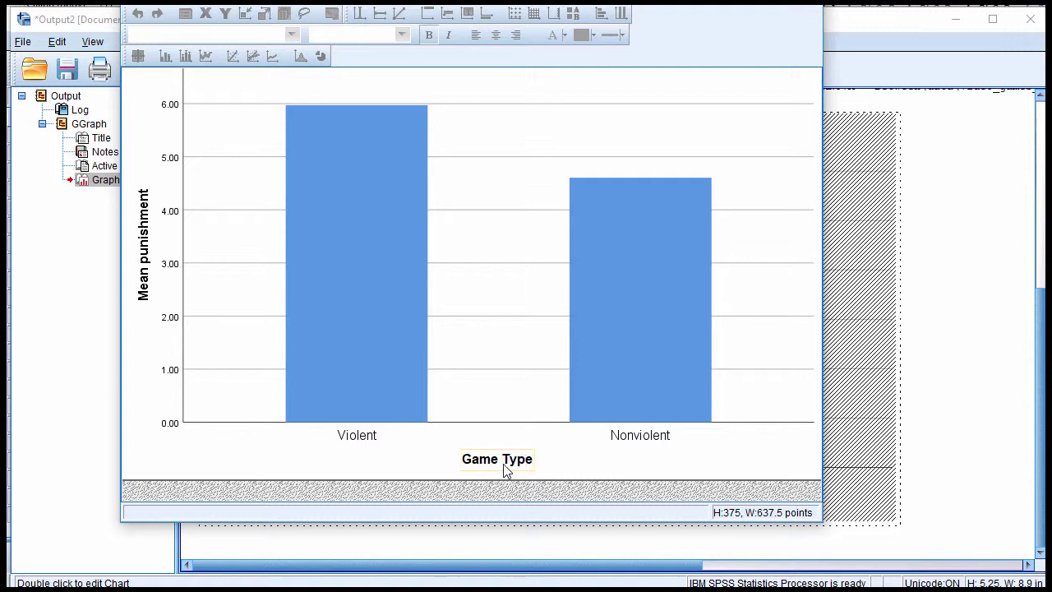
{"action": "key", "text": "Return"}
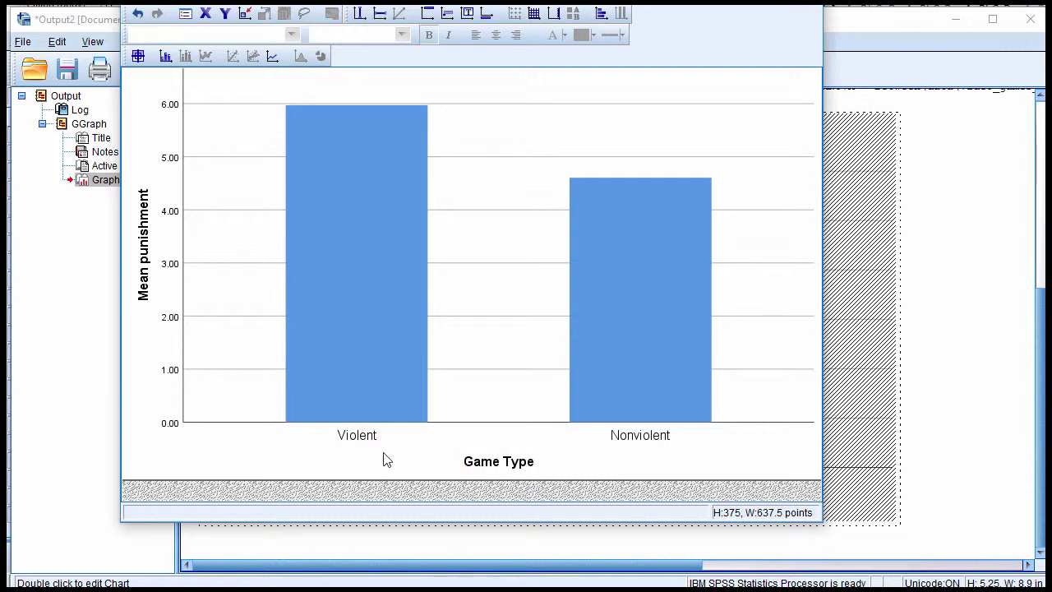
- Make the x-axis category labels Violent and Nonviolent bold
{"action": "left_click", "coordinate": [362, 437]}
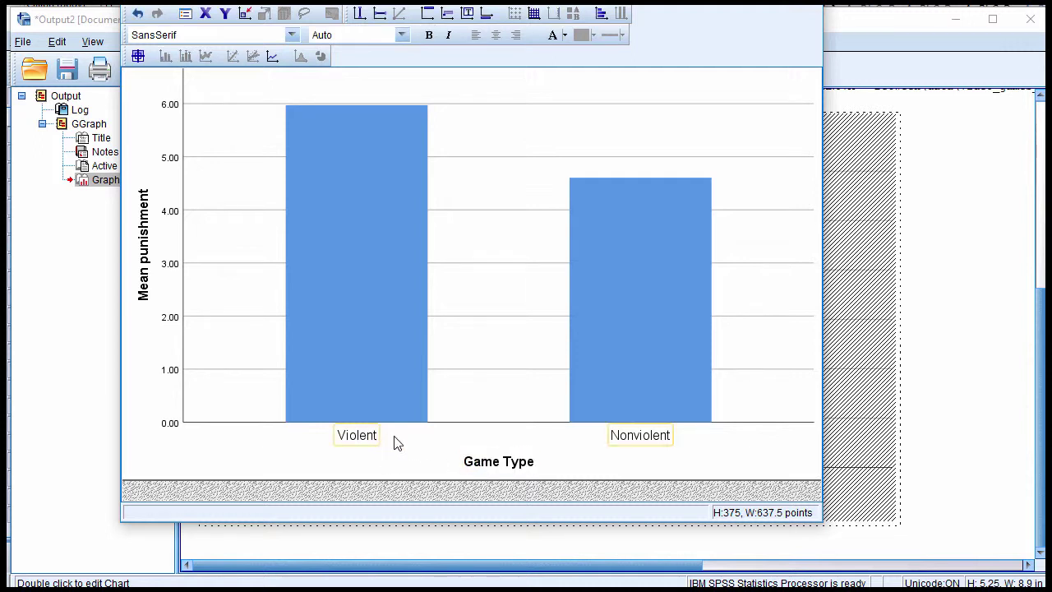
{"action": "left_click", "coordinate": [388, 446]}
{"action": "double_click", "coordinate": [359, 443]}
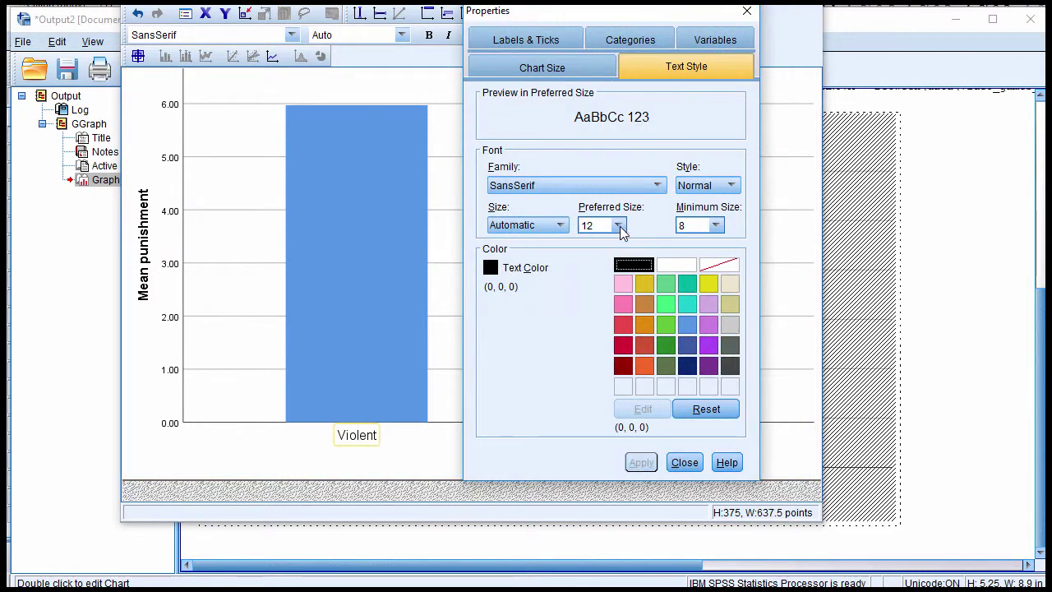
{"action": "left_click", "coordinate": [695, 187]}
{"action": "left_click", "coordinate": [697, 217]}
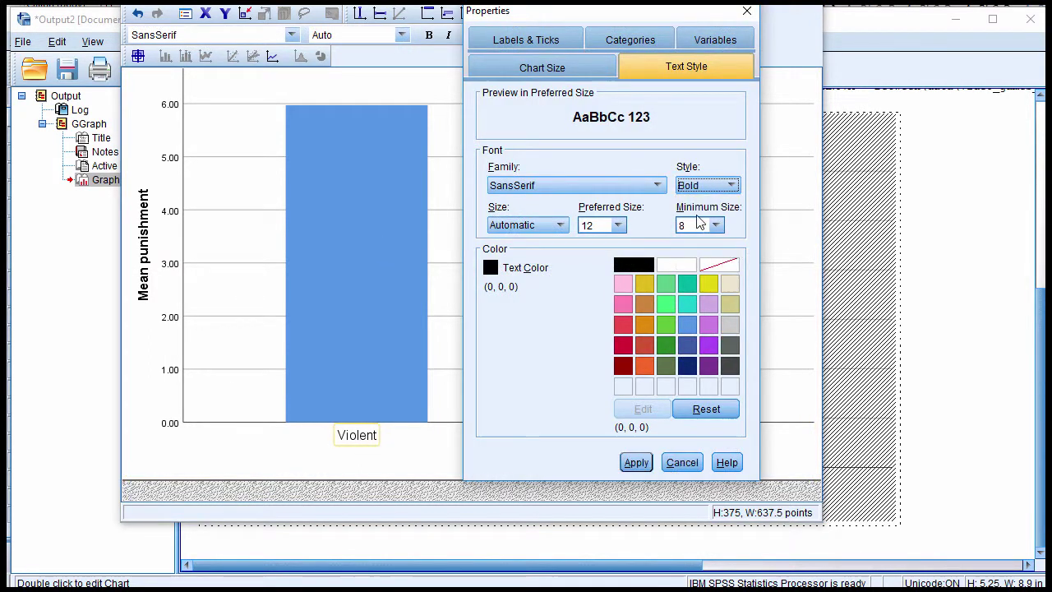
{"action": "left_click", "coordinate": [634, 462]}
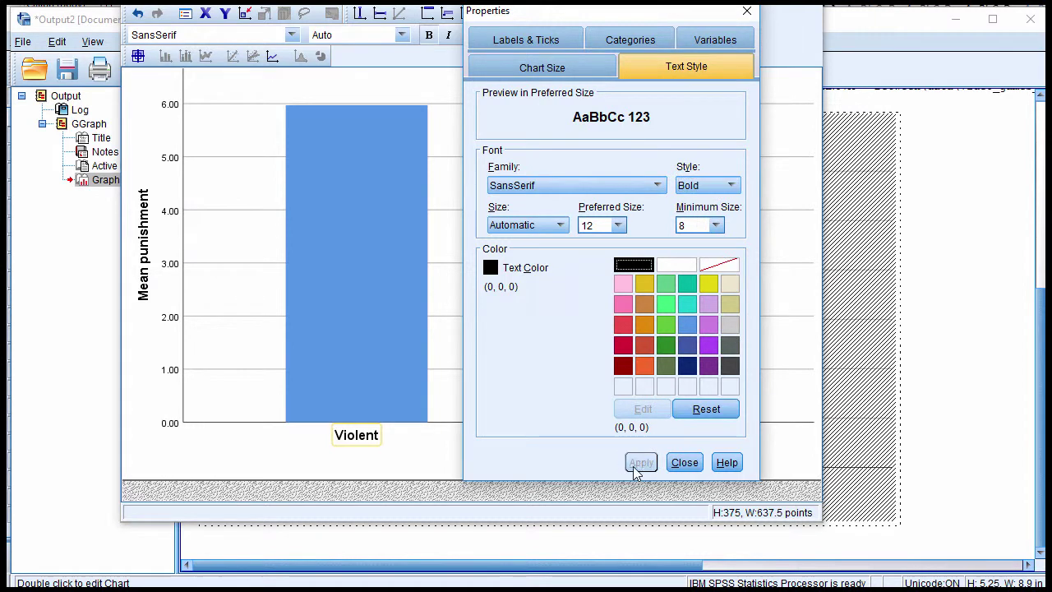
- Set the y-axis number labels to bold with a preferred size of 12
{"action": "left_click", "coordinate": [170, 106]}
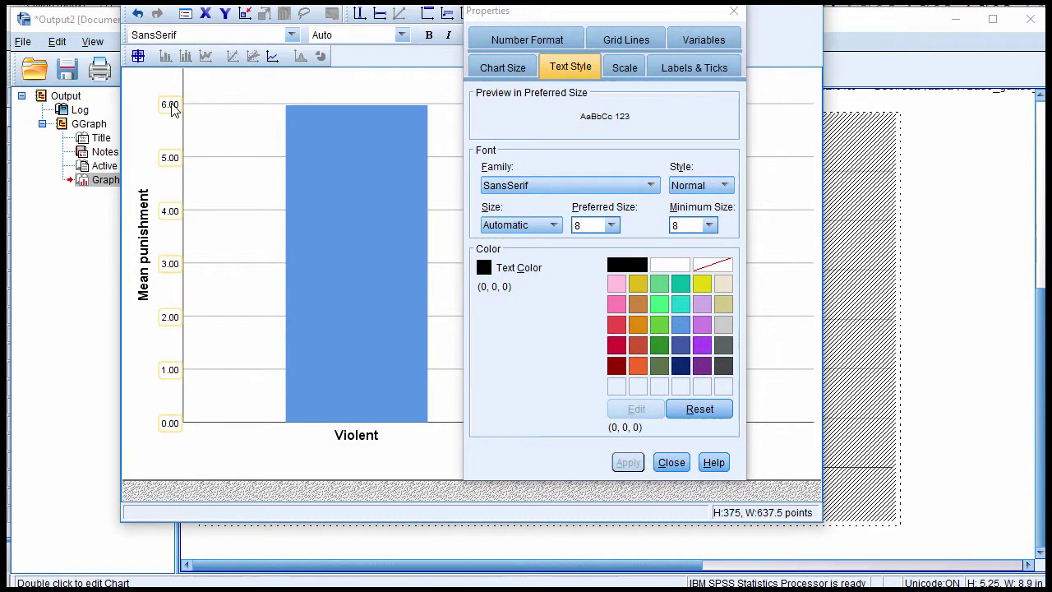
{"action": "left_click", "coordinate": [611, 226]}
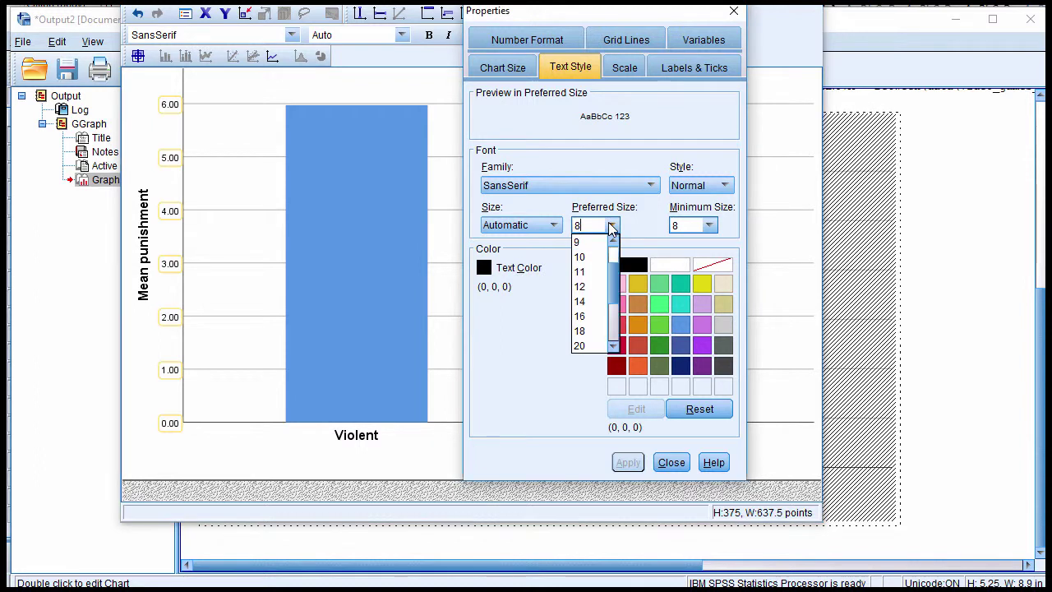
{"action": "left_click", "coordinate": [600, 286]}
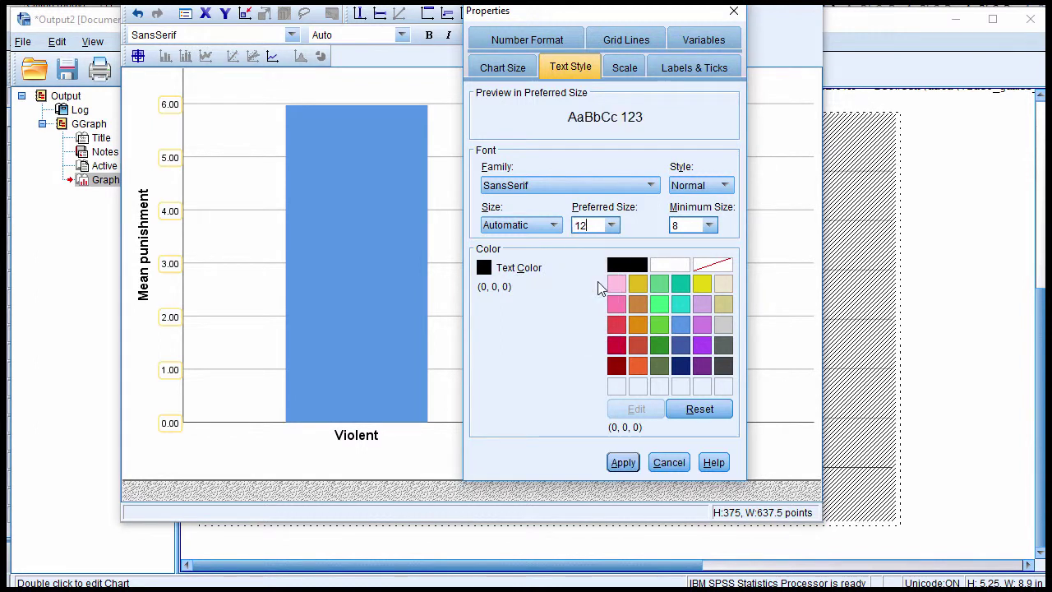
{"action": "left_click", "coordinate": [724, 185]}
{"action": "left_click", "coordinate": [717, 214]}
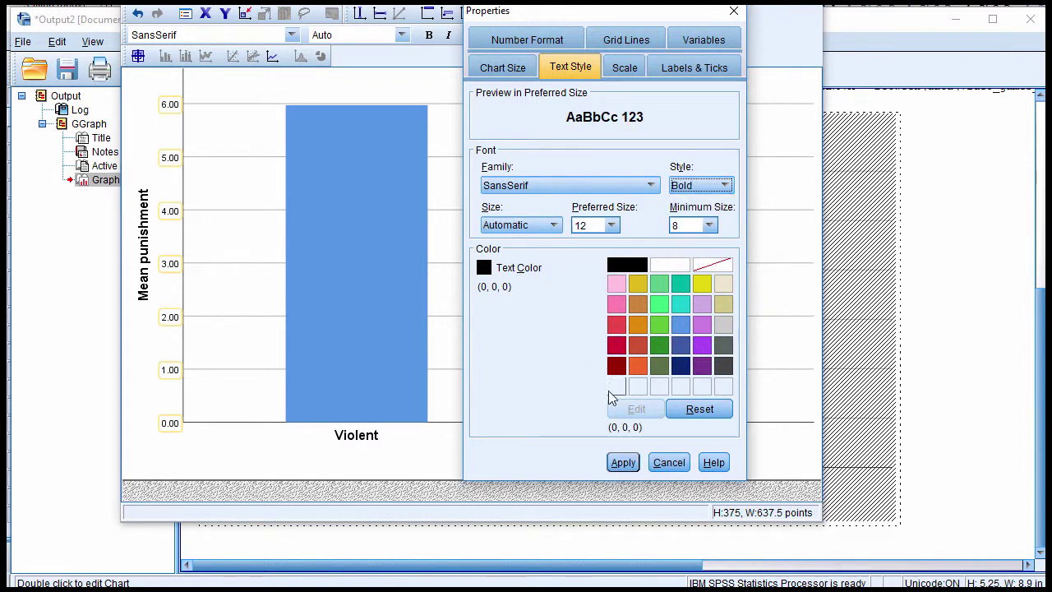
{"action": "left_click", "coordinate": [623, 462]}
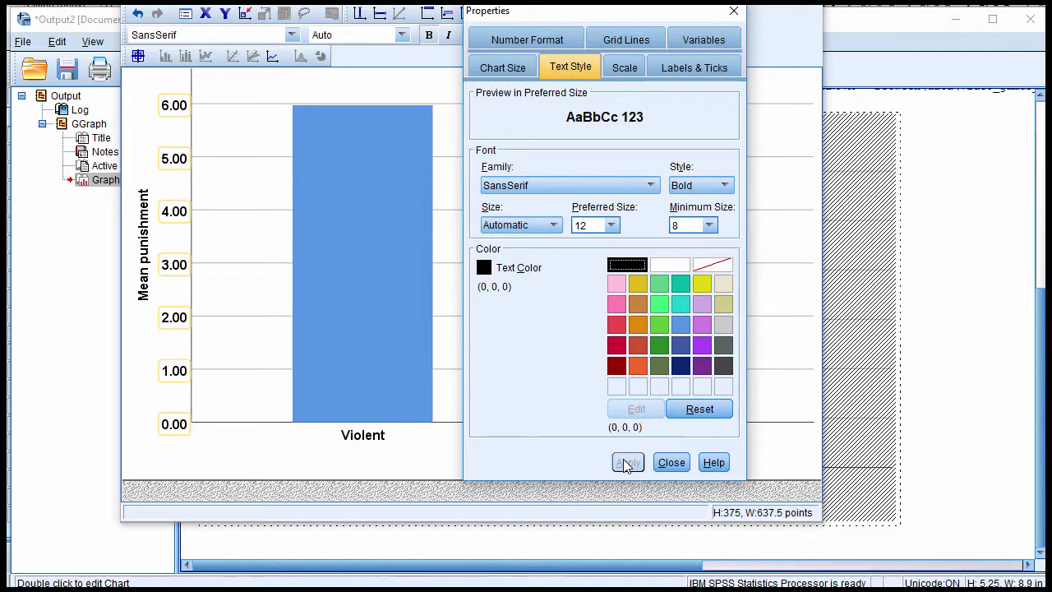
- Set the y-axis number format to 0 decimal places
{"action": "left_click", "coordinate": [549, 46]}
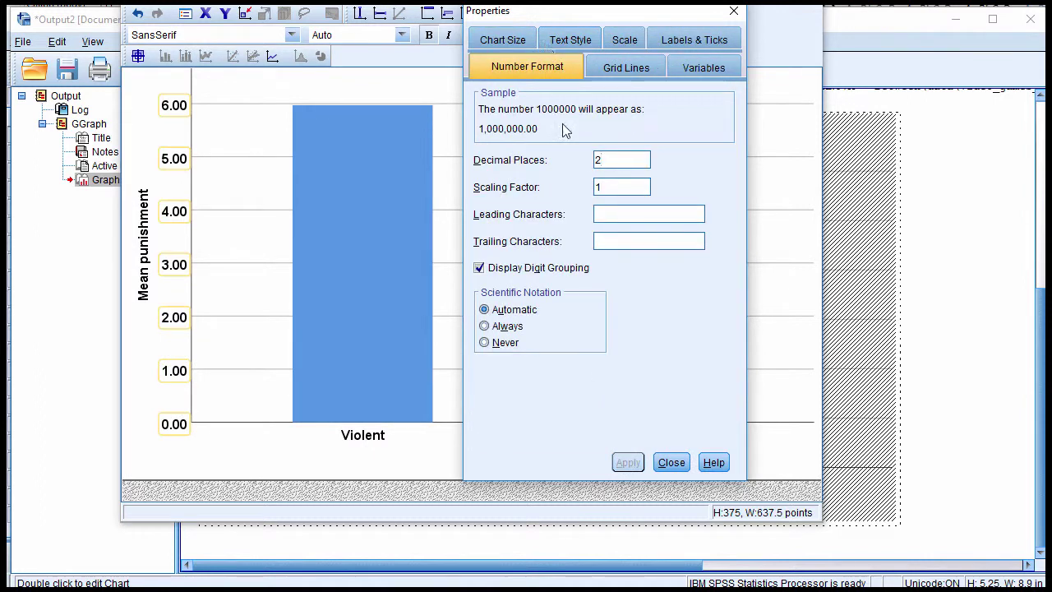
{"action": "left_click_drag", "start_coordinate": [604, 160], "coordinate": [569, 156]}
{"action": "type", "text": "0"}
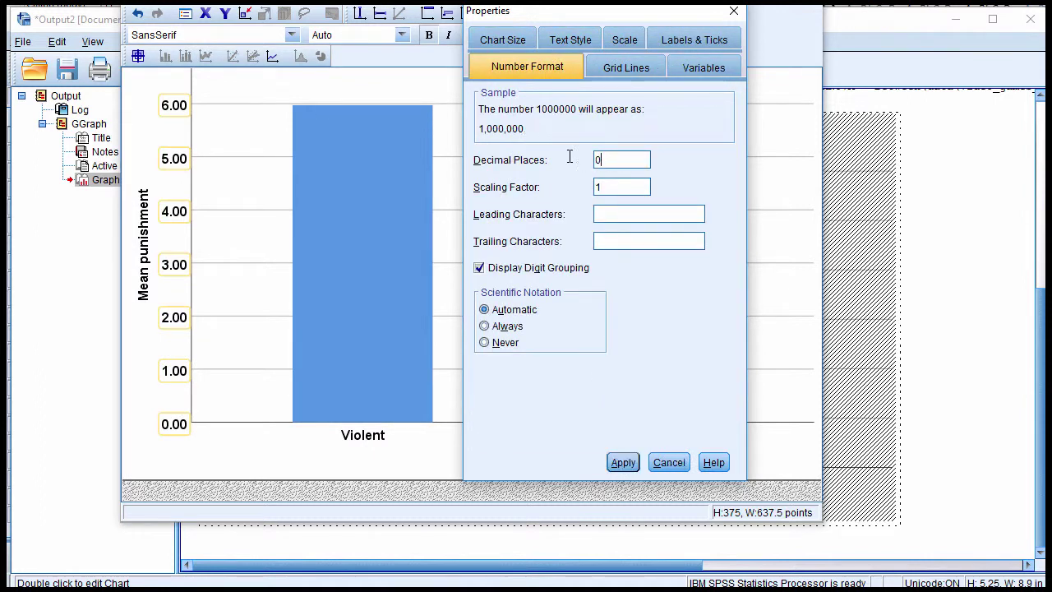
{"action": "left_click", "coordinate": [618, 462]}
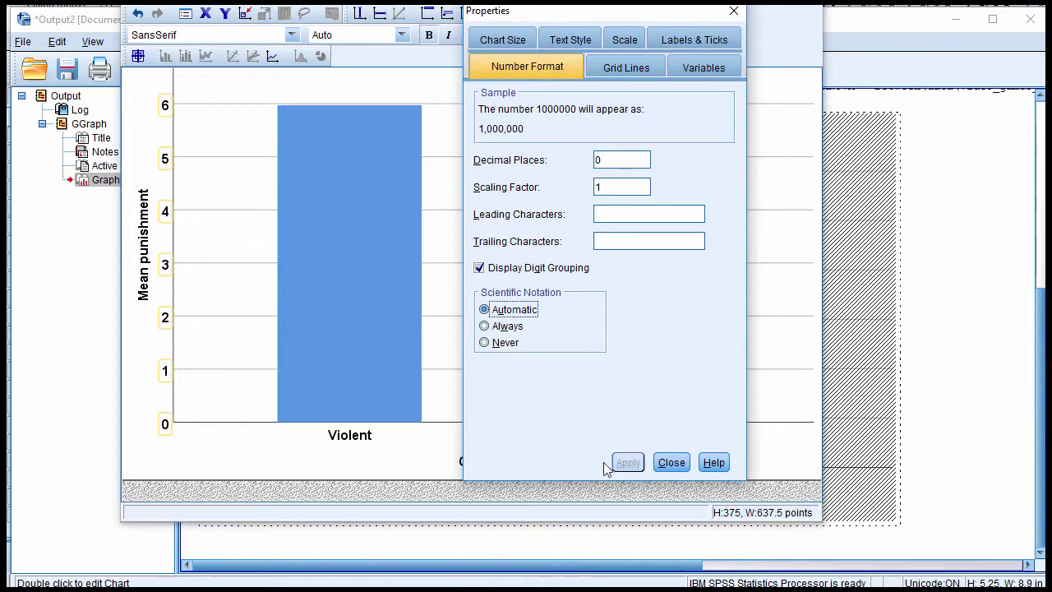
- Rename the y-axis title to "Noise Blast Level" and close the chart editor
{"action": "left_click", "coordinate": [150, 286]}
{"action": "left_click", "coordinate": [150, 286]}
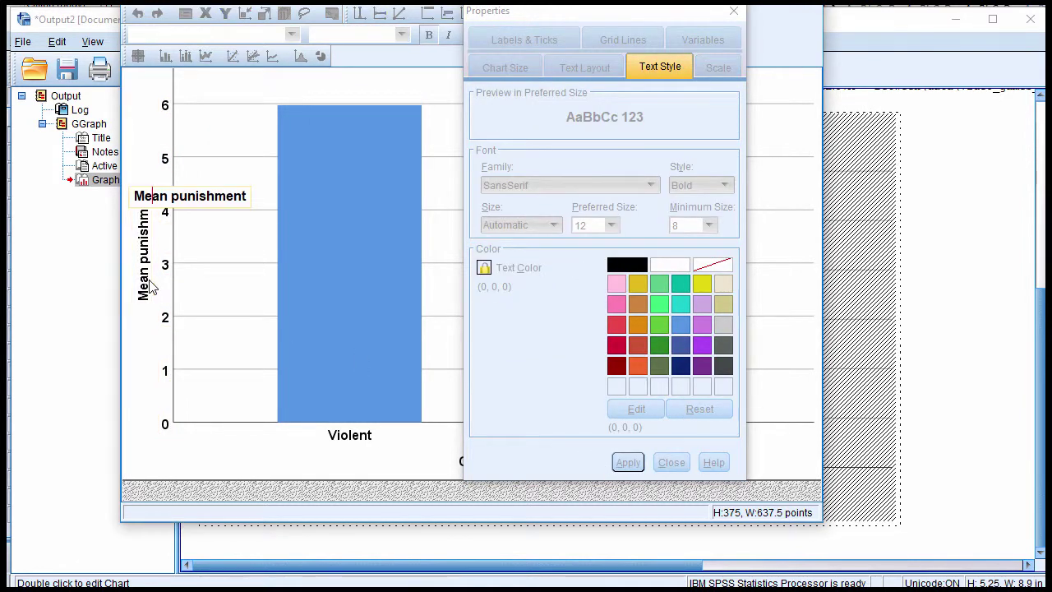
{"action": "key", "text": "shift+Left"}
{"action": "key", "text": "shift+Left"}
{"action": "key", "text": "shift+Left"}
{"action": "key", "text": "shift+Left"}
{"action": "key", "text": "shift+Left"}
{"action": "key", "text": "shift+Left"}
{"action": "key", "text": "shift+Left"}
{"action": "key", "text": "shift+Left"}
{"action": "key", "text": "shift+Left"}
{"action": "key", "text": "shift+Left"}
{"action": "key", "text": "shift+Left"}
{"action": "key", "text": "shift+Left"}
{"action": "key", "text": "shift+Left"}
{"action": "key", "text": "shift+Left"}
{"action": "key", "text": "shift+Left"}
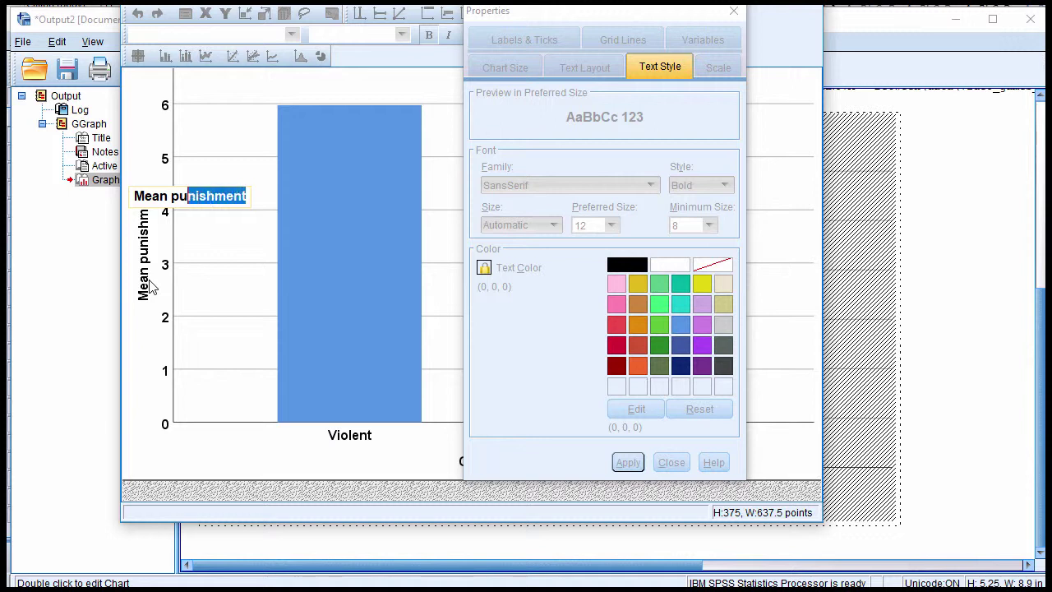
{"action": "type", "text": "Noise "}
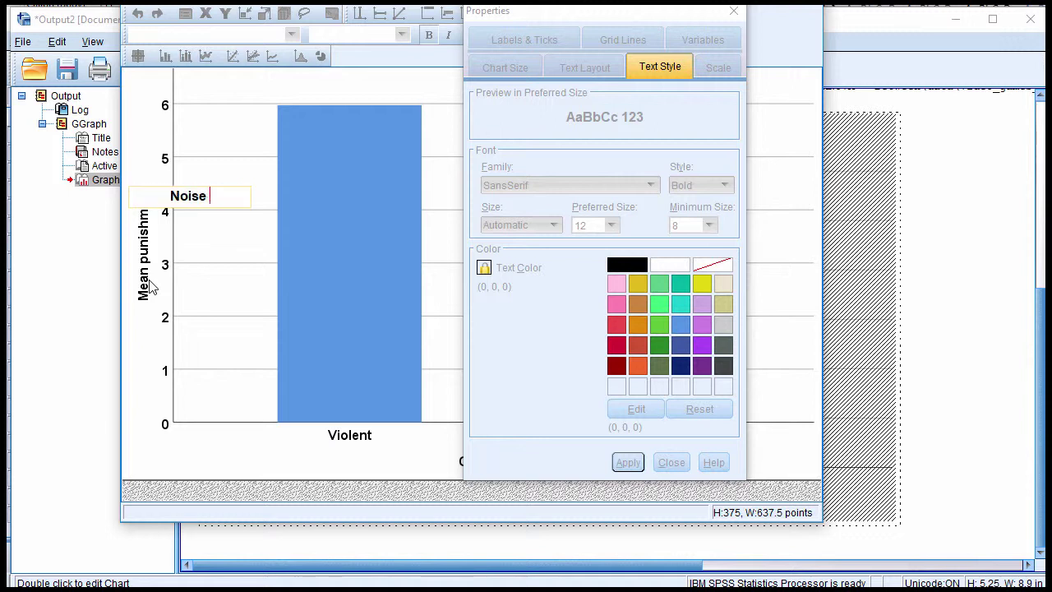
{"action": "type", "text": "Blast Level"}
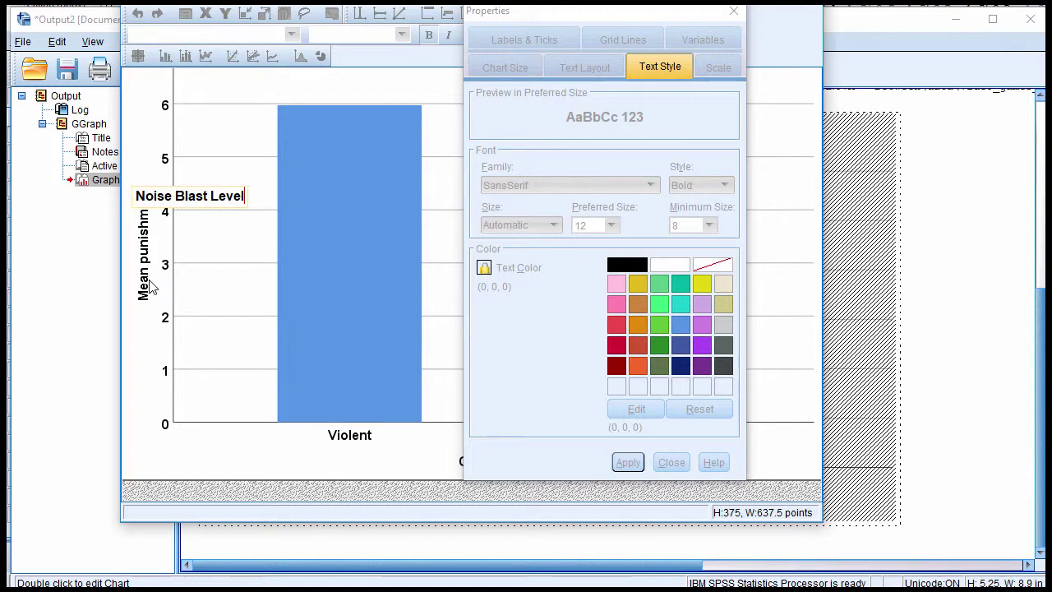
{"action": "key", "text": "Return"}
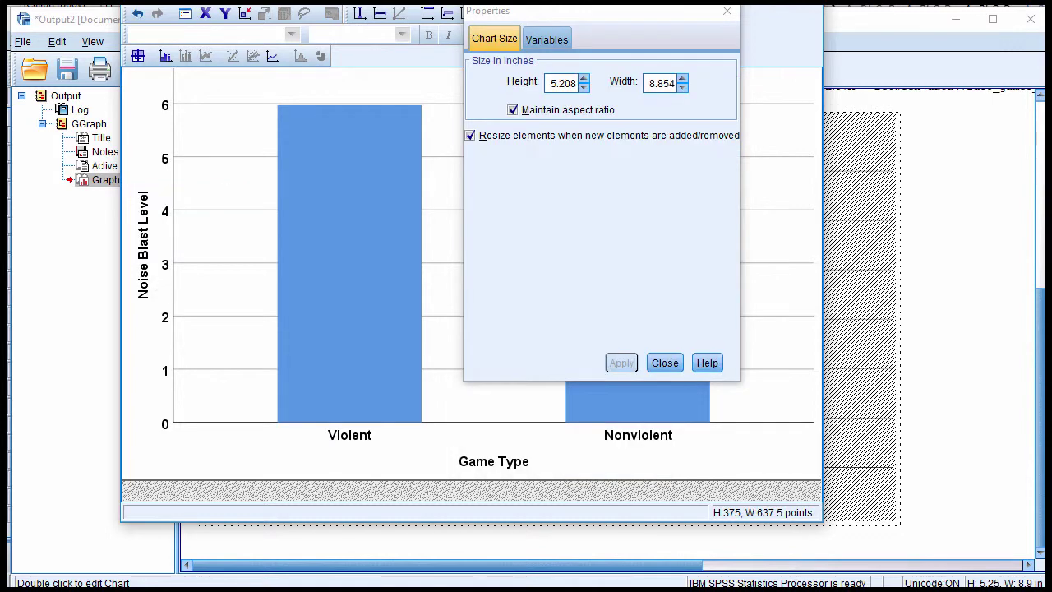
{"action": "left_click", "coordinate": [727, 14]}
{"action": "left_click", "coordinate": [806, 1]}
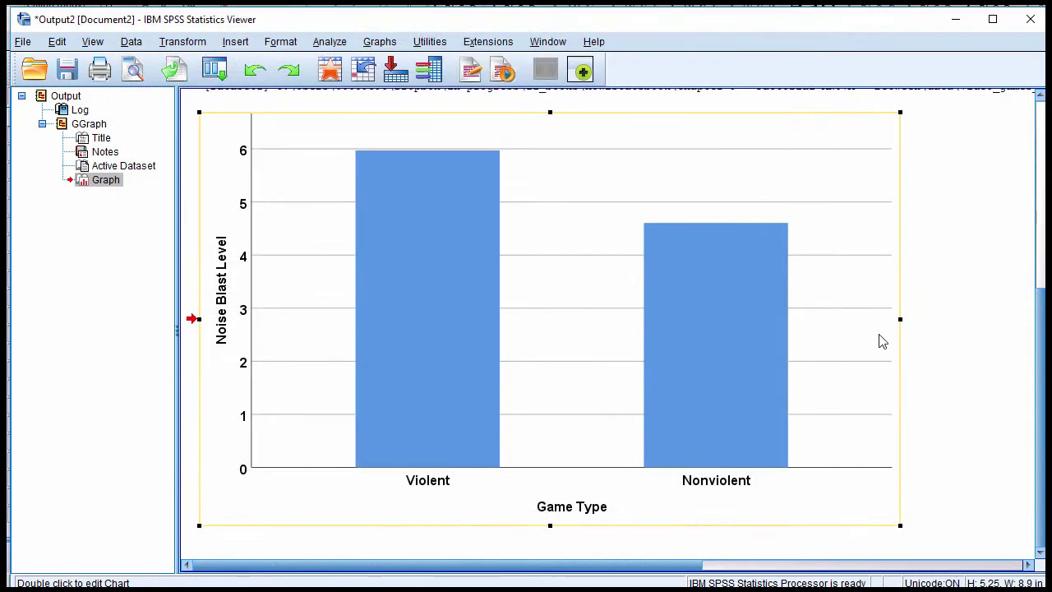
- Reopen the chart for editing and resize it to 5 inches high by 5 inches wide without maintaining the aspect ratio
{"action": "double_click", "coordinate": [575, 222]}
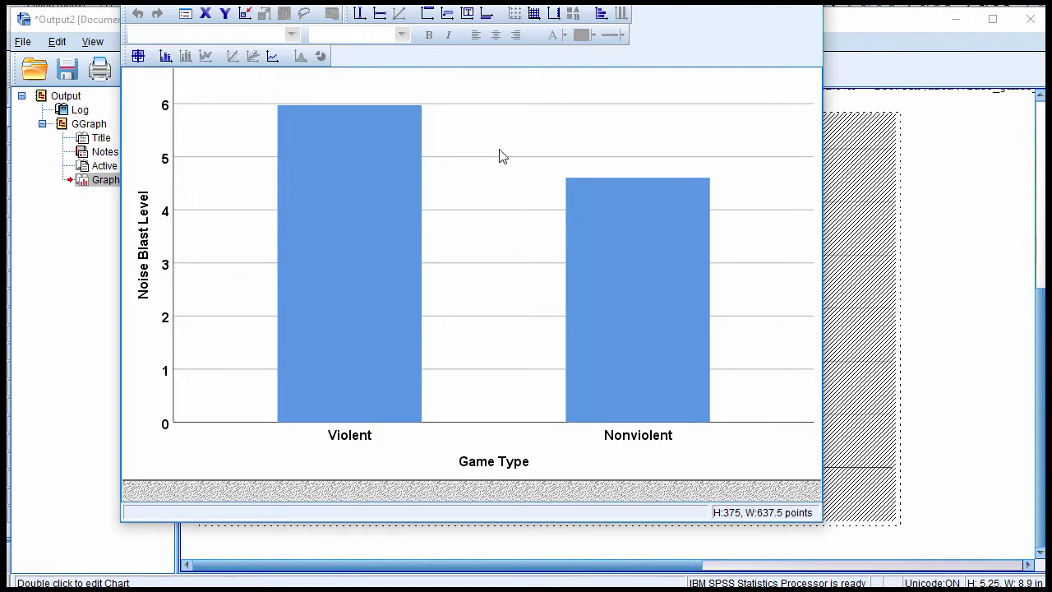
{"action": "double_click", "coordinate": [488, 202]}
{"action": "left_click", "coordinate": [502, 45]}
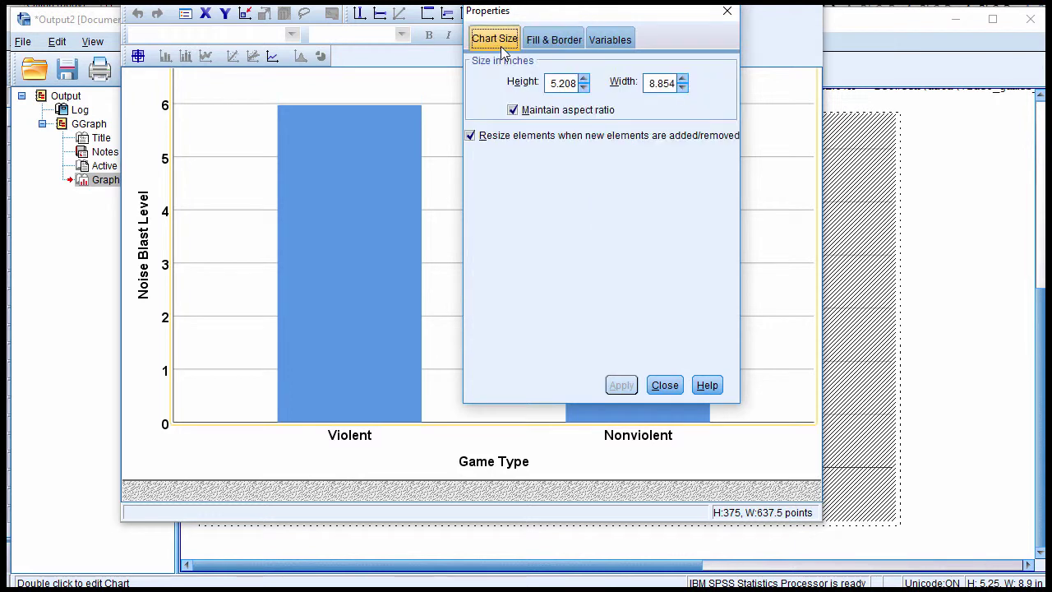
{"action": "left_click", "coordinate": [528, 113]}
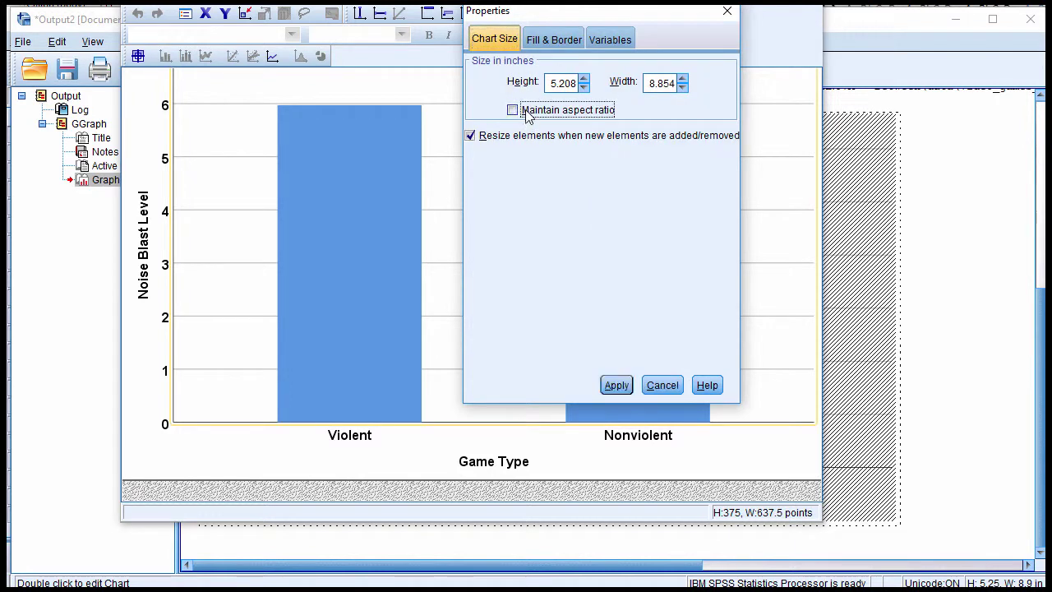
{"action": "double_click", "coordinate": [563, 83]}
{"action": "type", "text": "5."}
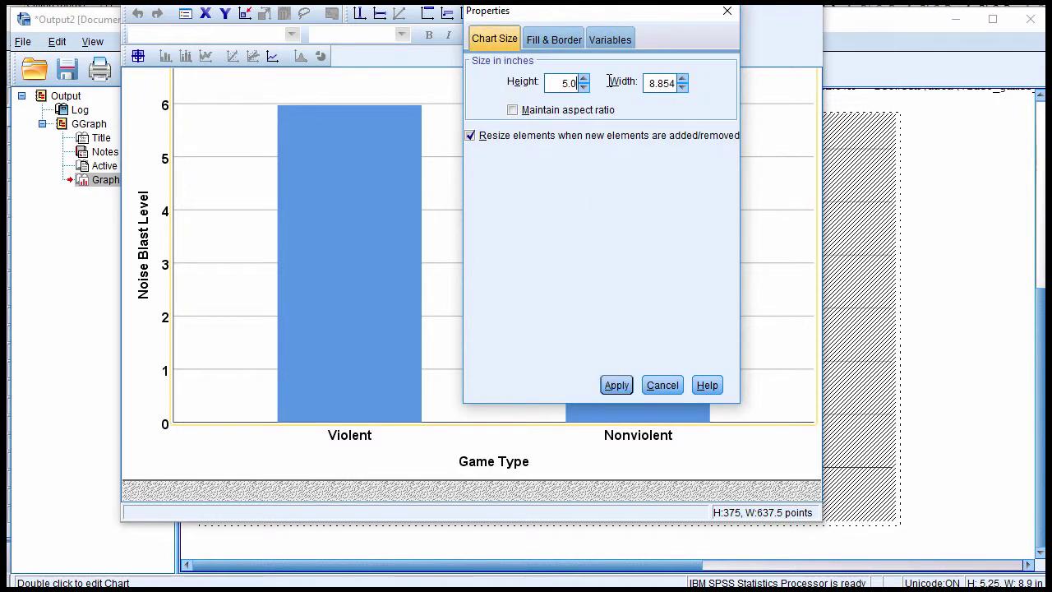
{"action": "left_click_drag", "start_coordinate": [649, 83], "coordinate": [687, 83]}
{"action": "type", "text": "5."}
{"action": "left_click", "coordinate": [620, 383]}
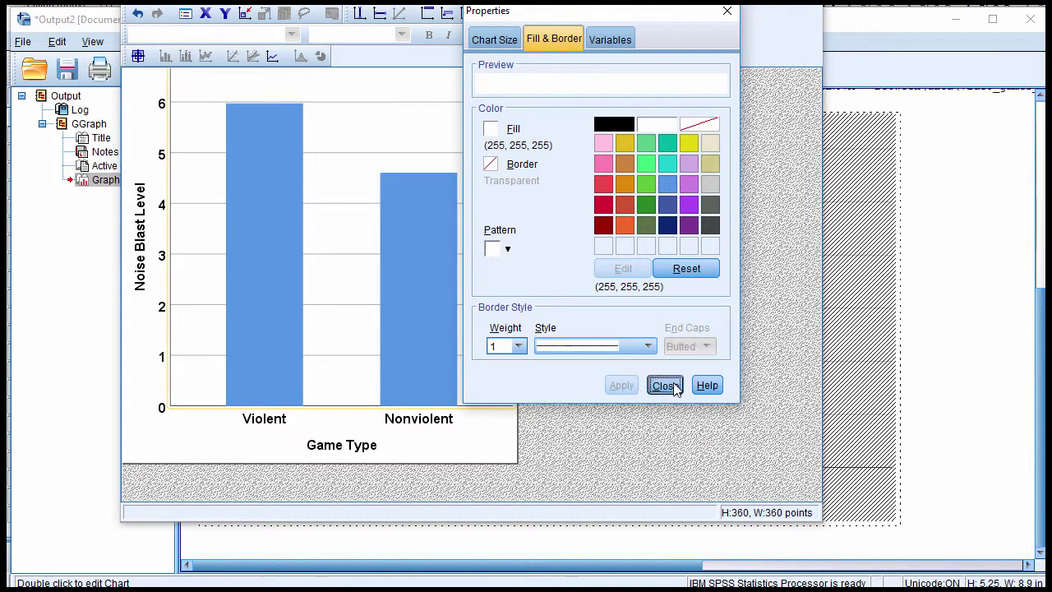
{"action": "left_click", "coordinate": [664, 384]}
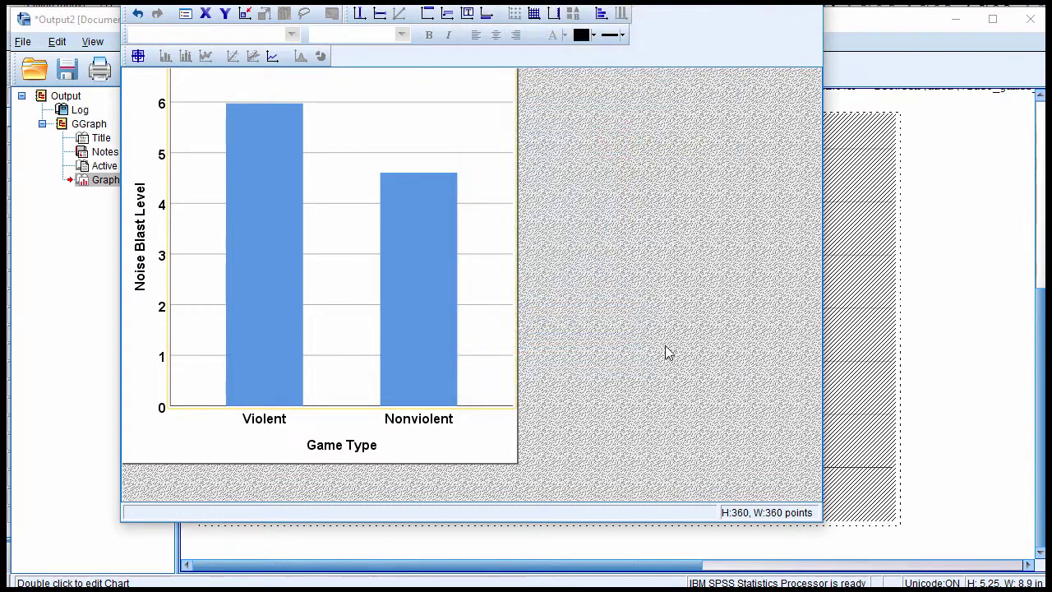
- Make the chart's horizontal grid lines transparent and close the chart editor
{"action": "double_click", "coordinate": [410, 104]}
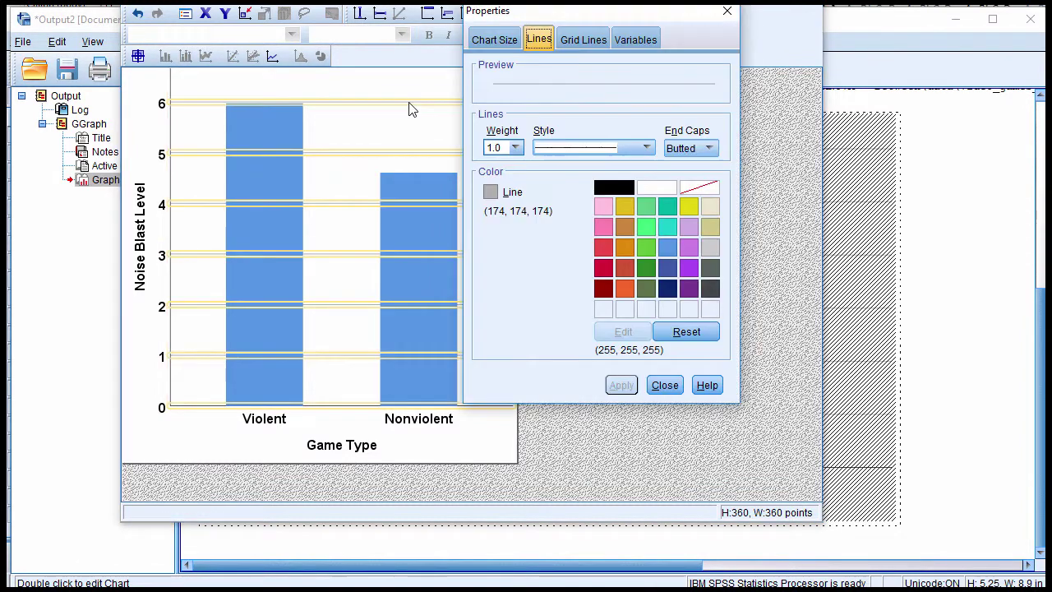
{"action": "left_click", "coordinate": [699, 189]}
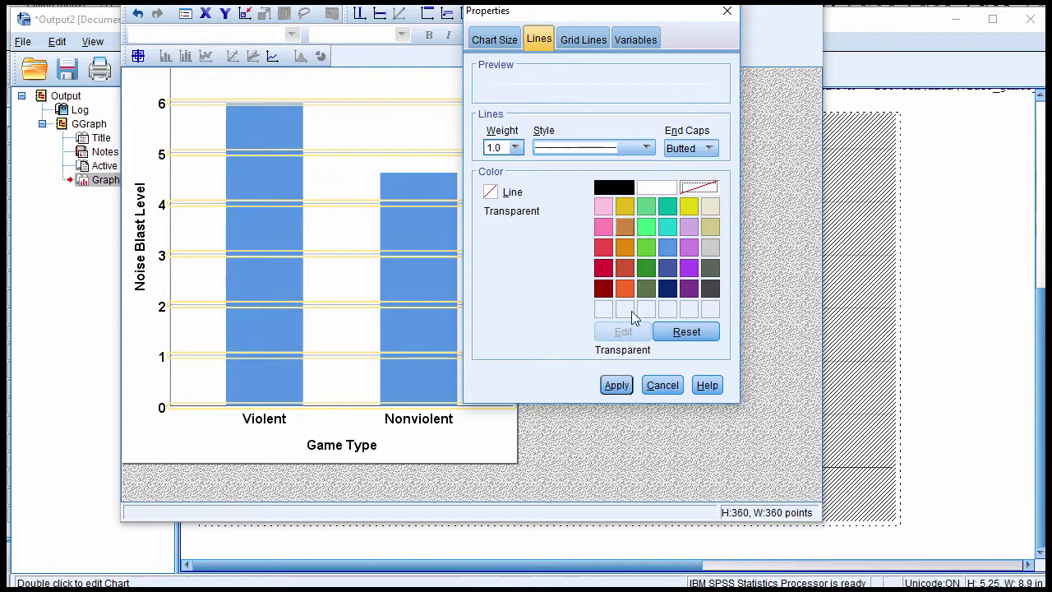
{"action": "left_click", "coordinate": [615, 386]}
{"action": "left_click", "coordinate": [657, 386]}
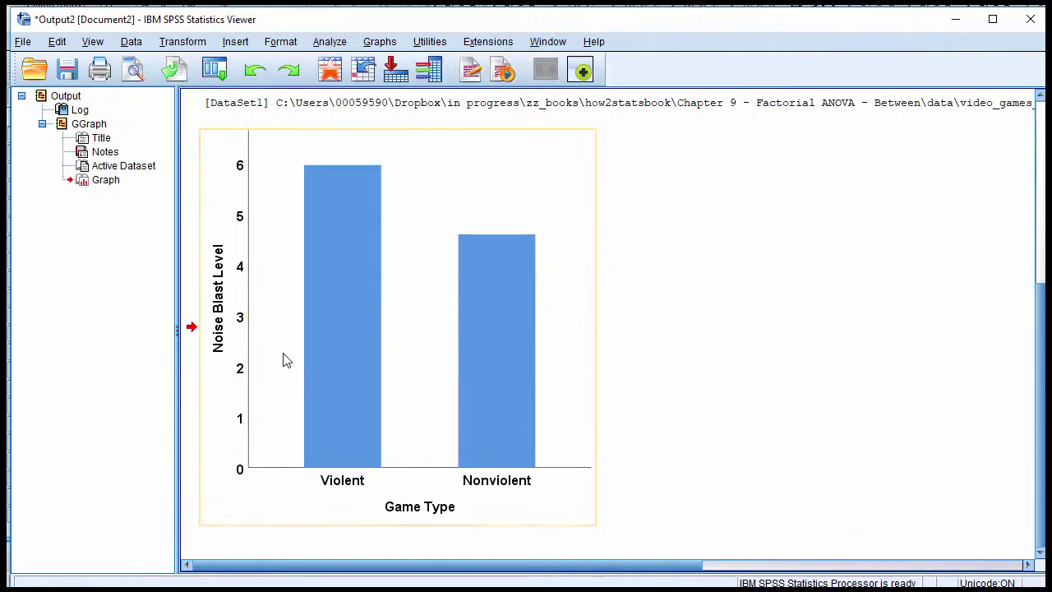
- Reopen the chart for editing and fill both bars with light grey (204, 204, 204)
{"action": "double_click", "coordinate": [403, 334]}
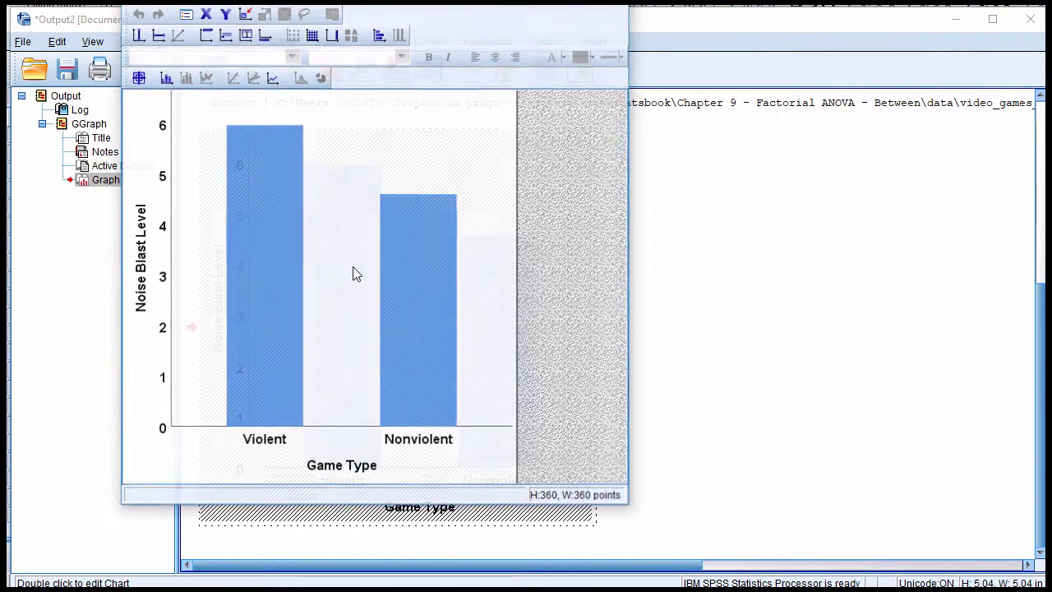
{"action": "double_click", "coordinate": [278, 210]}
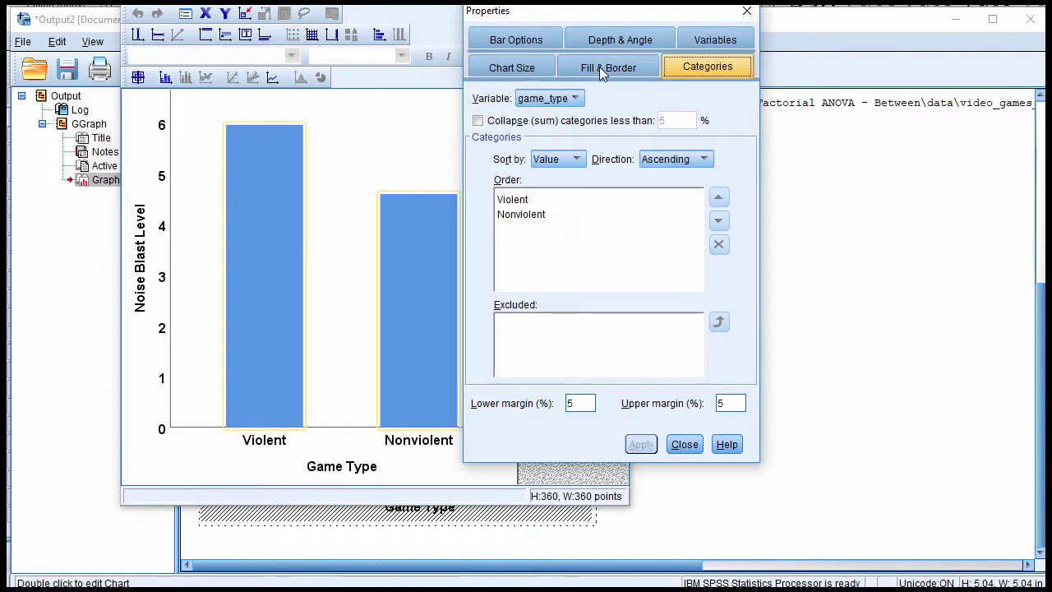
{"action": "left_click", "coordinate": [604, 67]}
{"action": "left_click", "coordinate": [720, 214]}
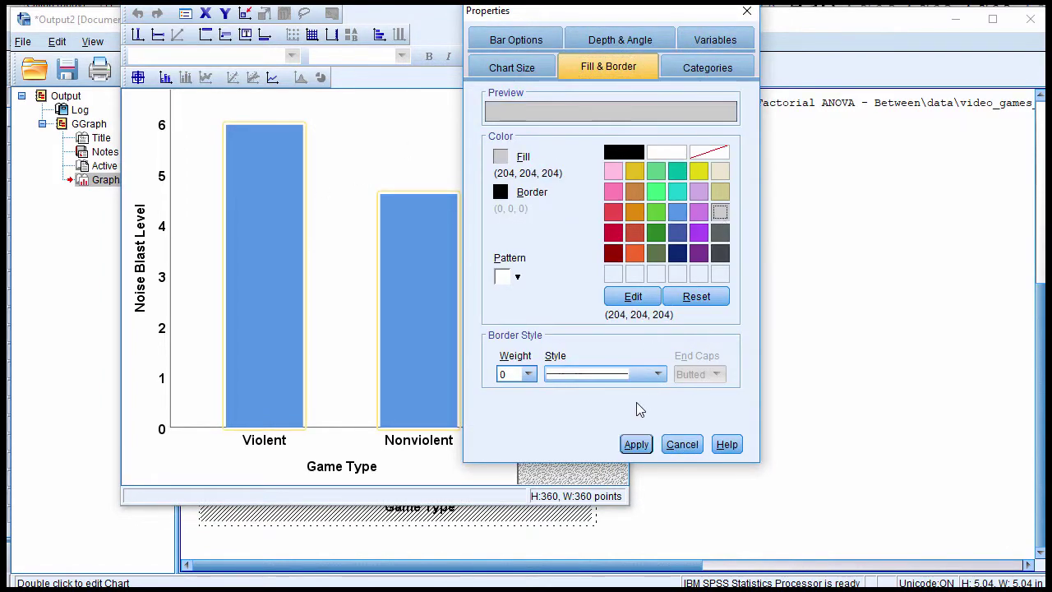
{"action": "left_click", "coordinate": [638, 444]}
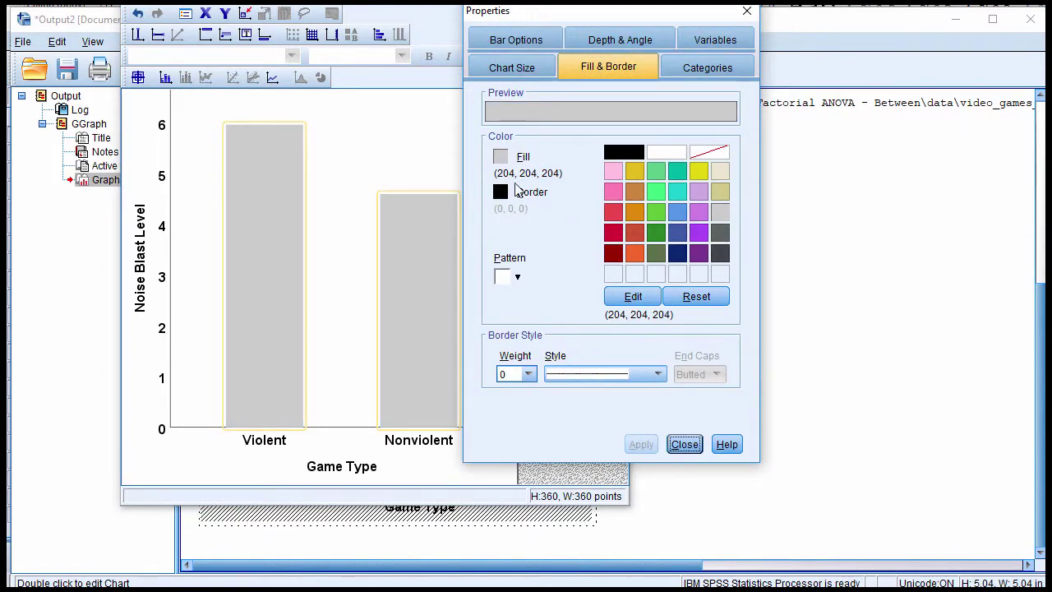
- Give the bars a black border with a weight of 1 and close the chart editor
{"action": "left_click", "coordinate": [501, 192]}
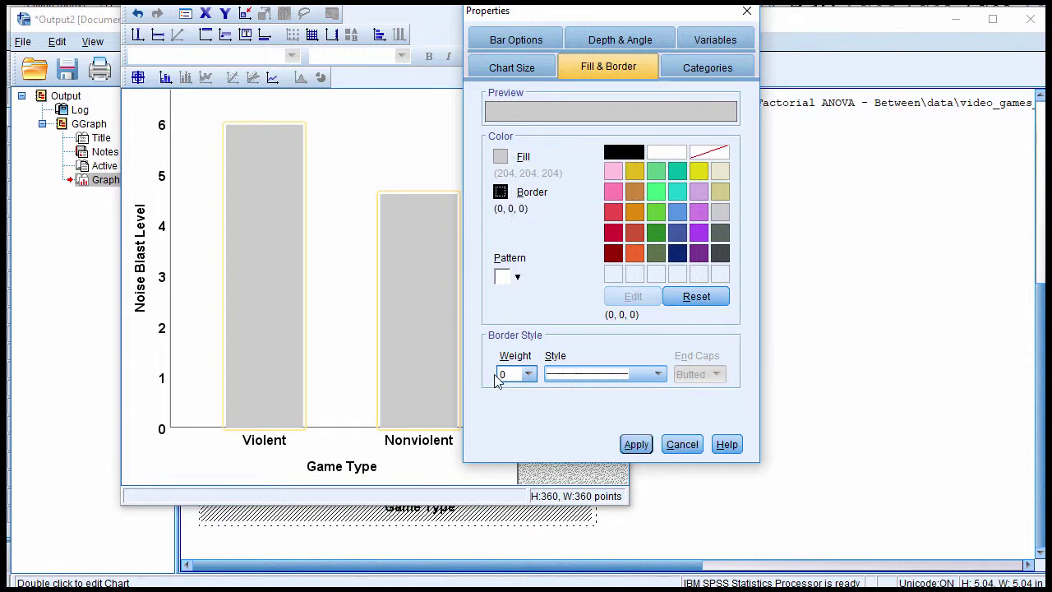
{"action": "left_click", "coordinate": [526, 375]}
{"action": "left_click", "coordinate": [529, 375]}
{"action": "left_click", "coordinate": [530, 374]}
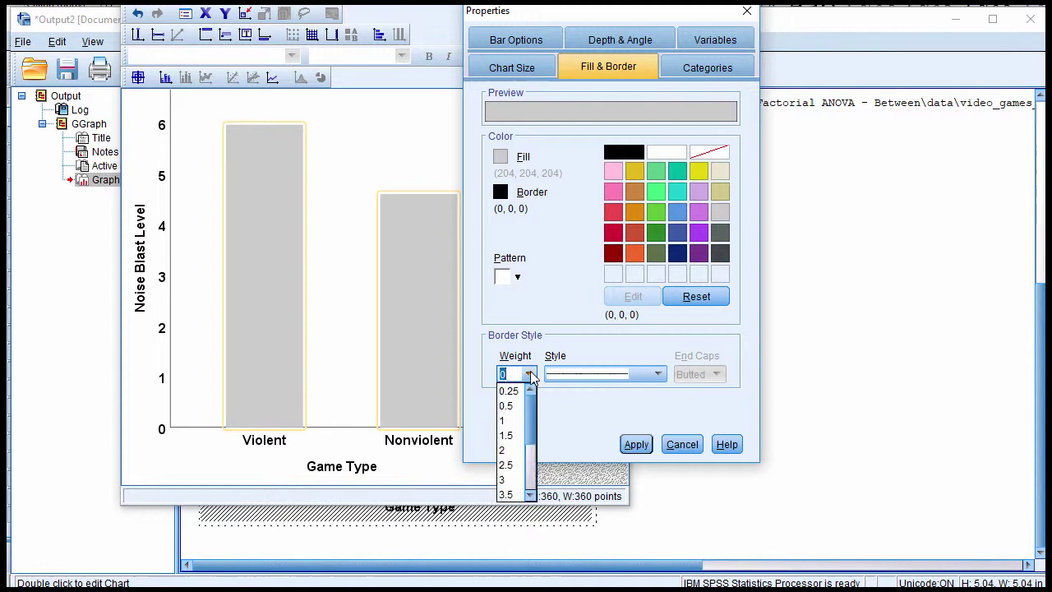
{"action": "left_click", "coordinate": [509, 420]}
{"action": "left_click", "coordinate": [633, 444]}
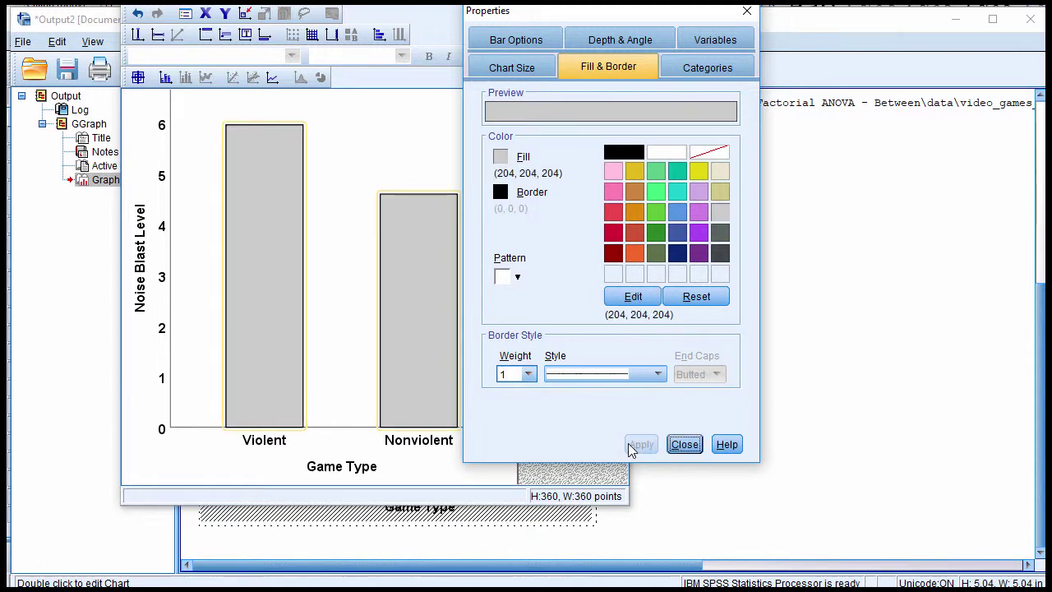
{"action": "left_click", "coordinate": [682, 443]}
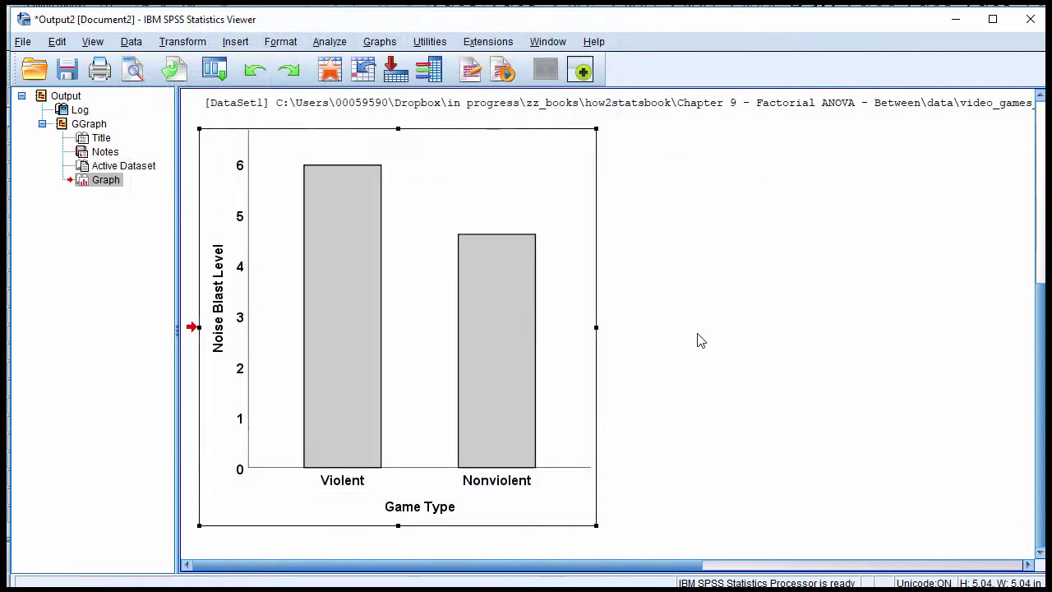
- Reopen the chart for editing and set the vertical axis line's weight to 1
{"action": "left_click", "coordinate": [254, 215]}
{"action": "double_click", "coordinate": [255, 216]}
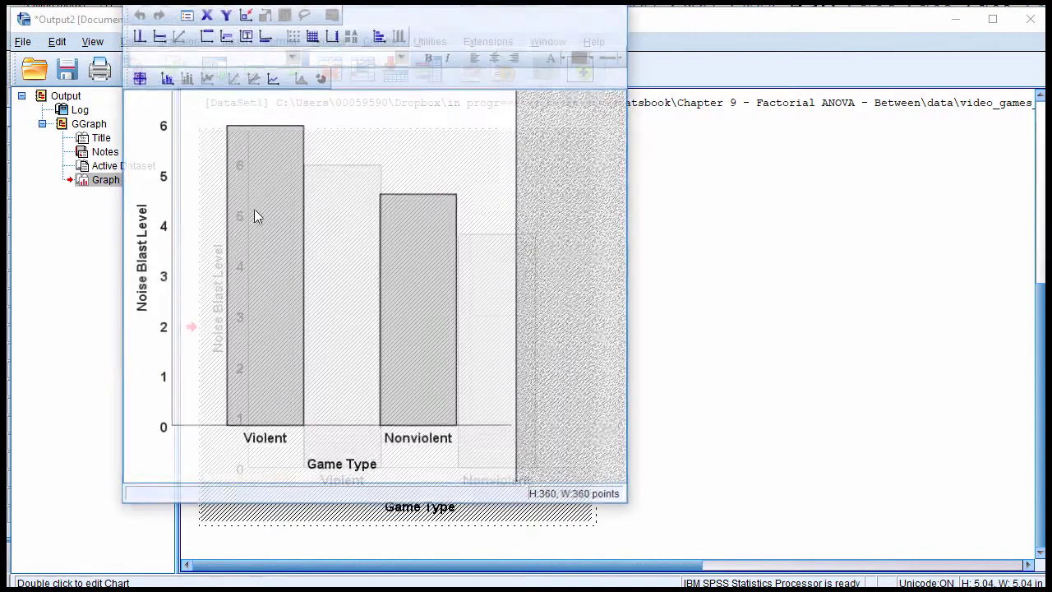
{"action": "double_click", "coordinate": [172, 148]}
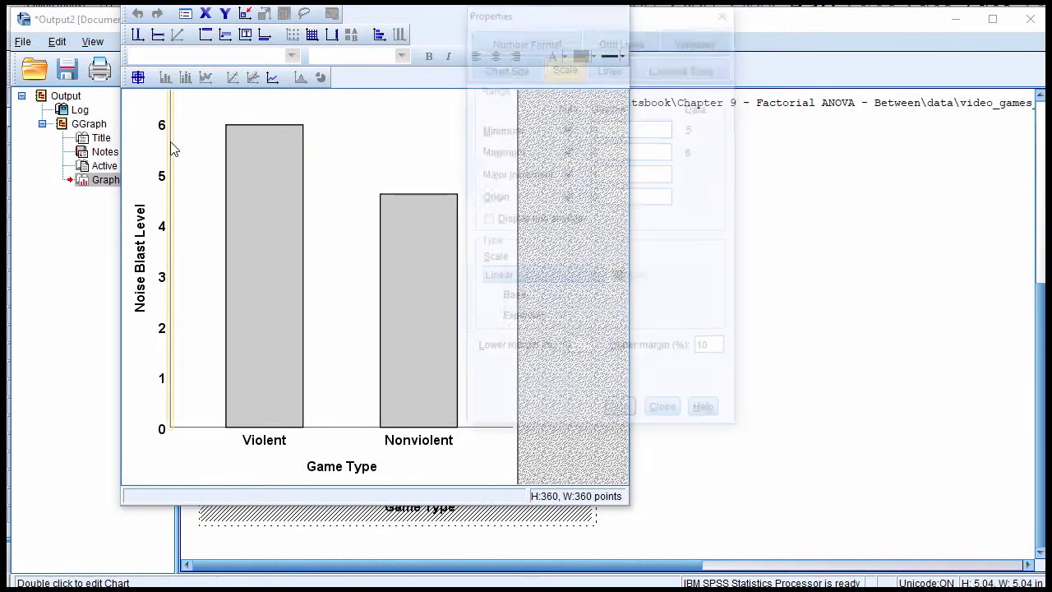
{"action": "left_click", "coordinate": [608, 71]}
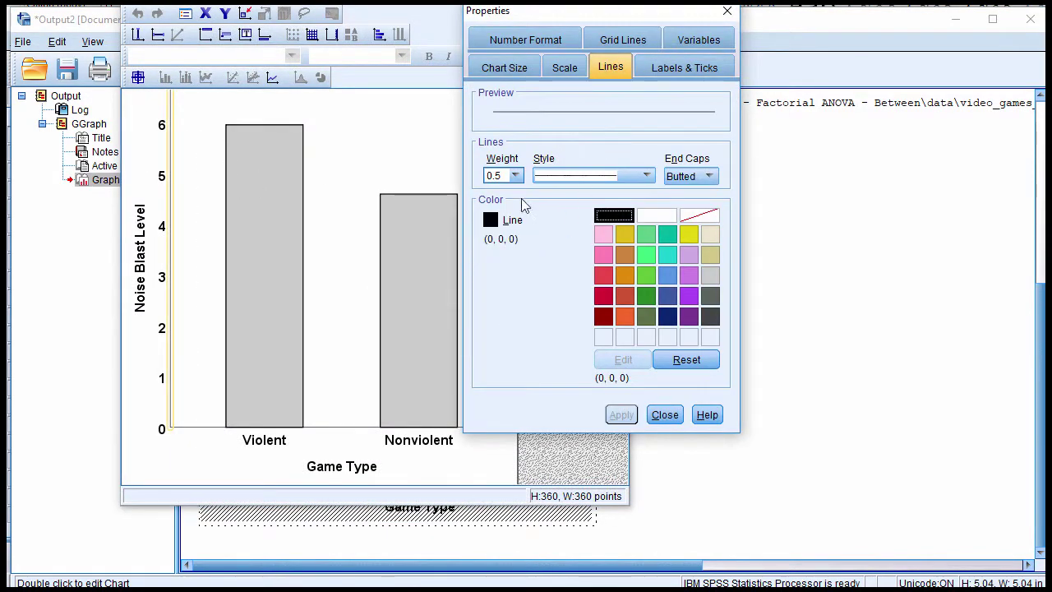
{"action": "left_click", "coordinate": [516, 176]}
{"action": "left_click", "coordinate": [506, 200]}
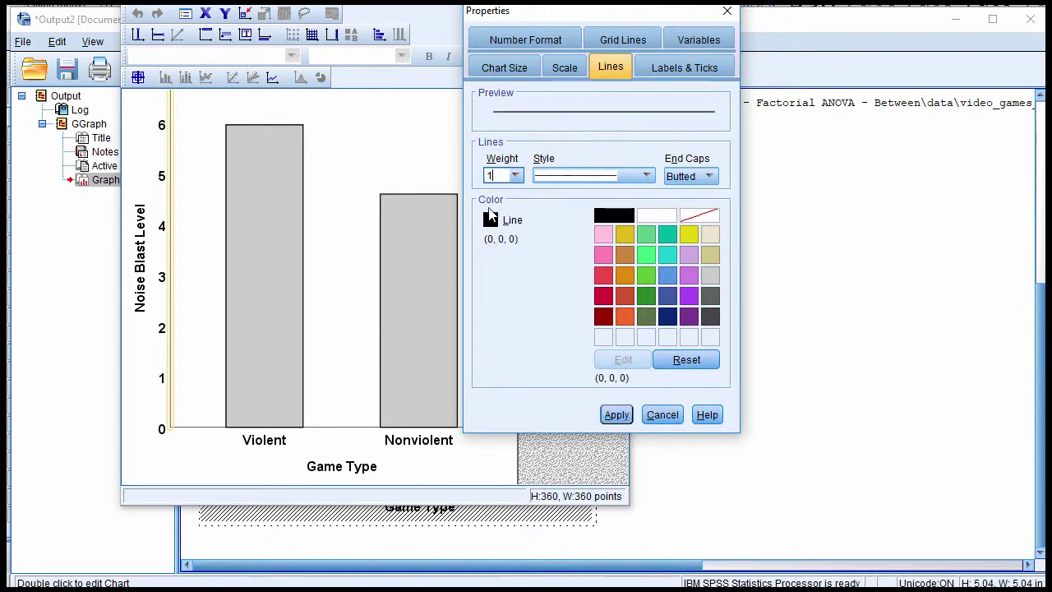
{"action": "left_click", "coordinate": [616, 415]}
- Set the horizontal axis line's weight to 1 and close the chart editor
{"action": "left_click", "coordinate": [205, 437]}
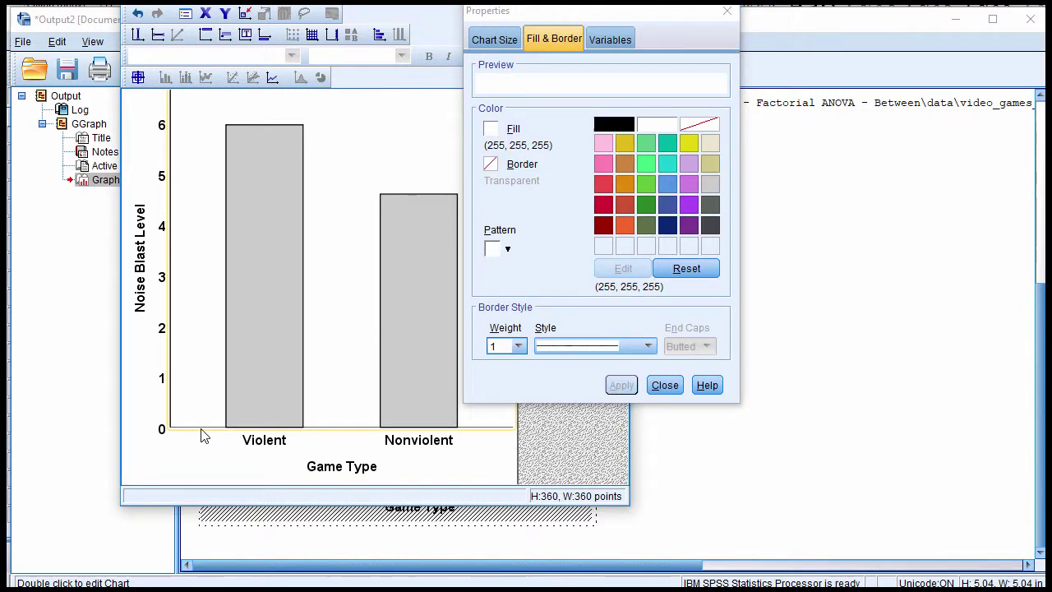
{"action": "left_click", "coordinate": [202, 434]}
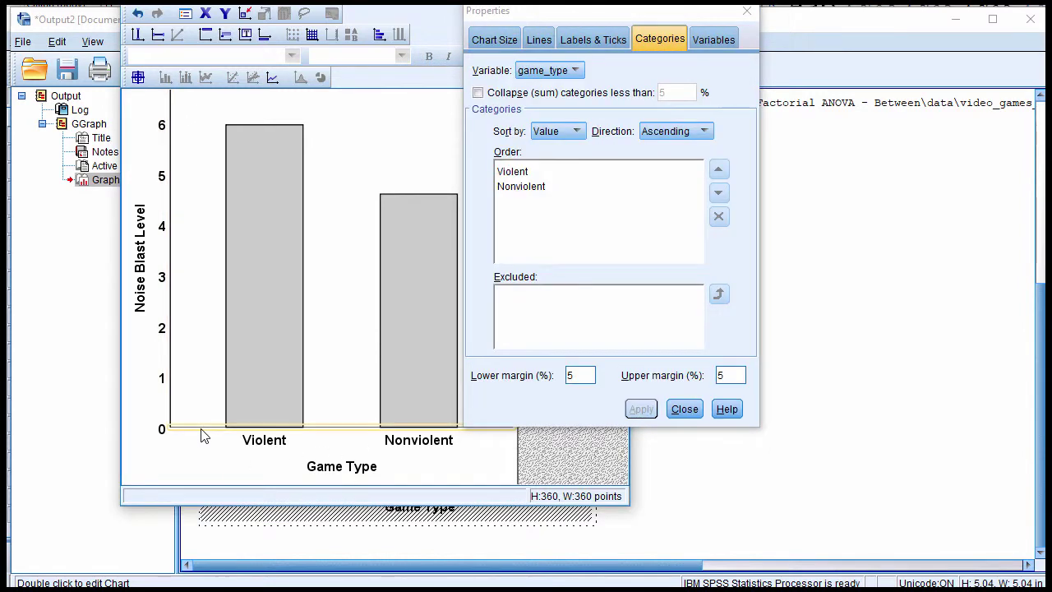
{"action": "left_click", "coordinate": [542, 40]}
{"action": "left_click", "coordinate": [525, 148]}
{"action": "left_click", "coordinate": [515, 179]}
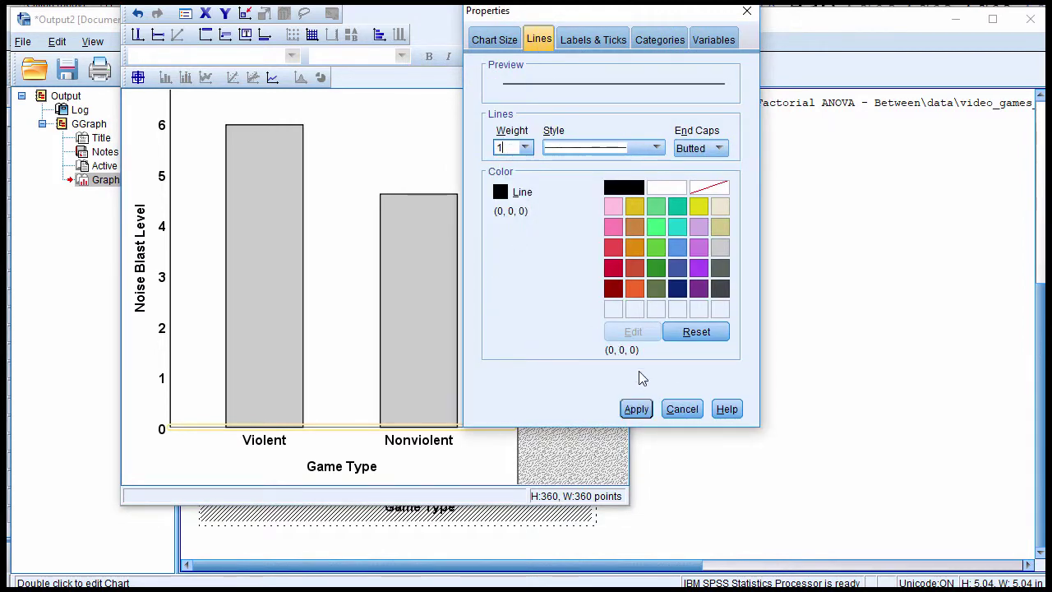
{"action": "left_click", "coordinate": [641, 408]}
{"action": "left_click", "coordinate": [684, 409]}
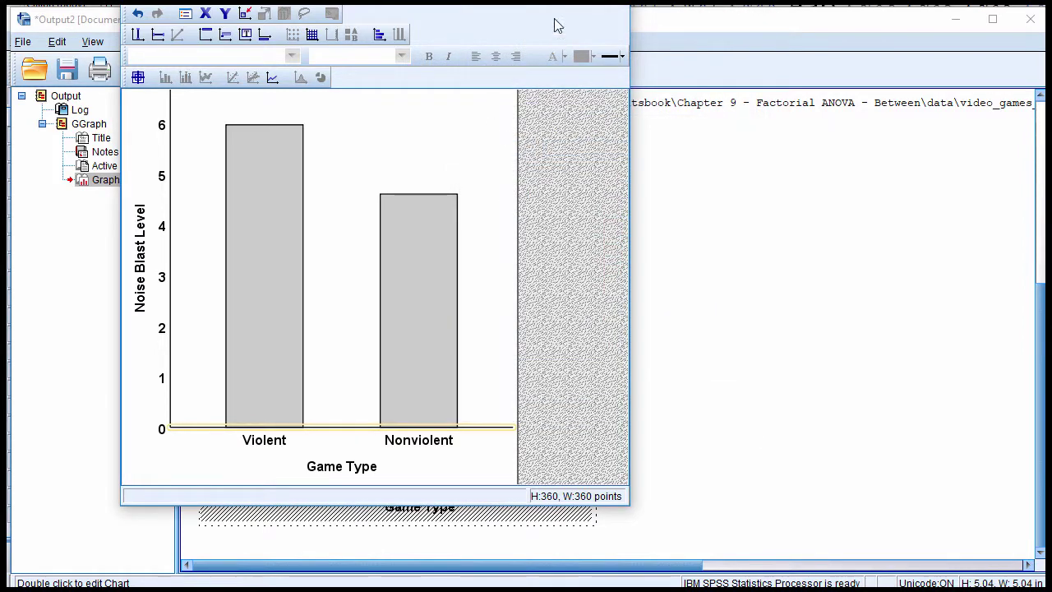
{"action": "key", "text": "alt+F4"}
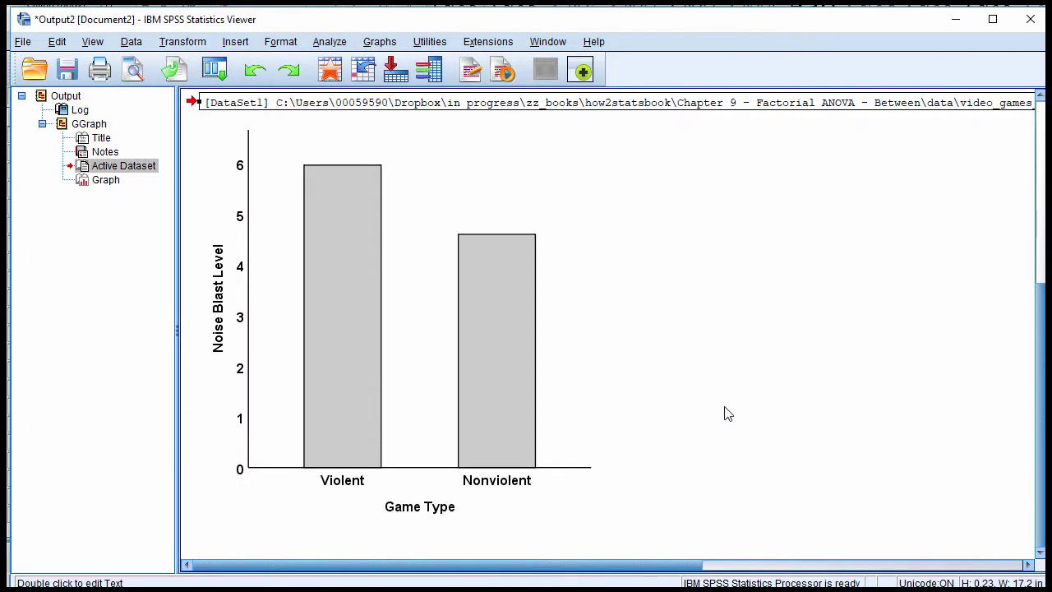
- Reopen the chart for editing and set the maximum of the Noise Blast Level axis scale to 10
{"action": "left_click", "coordinate": [225, 485]}
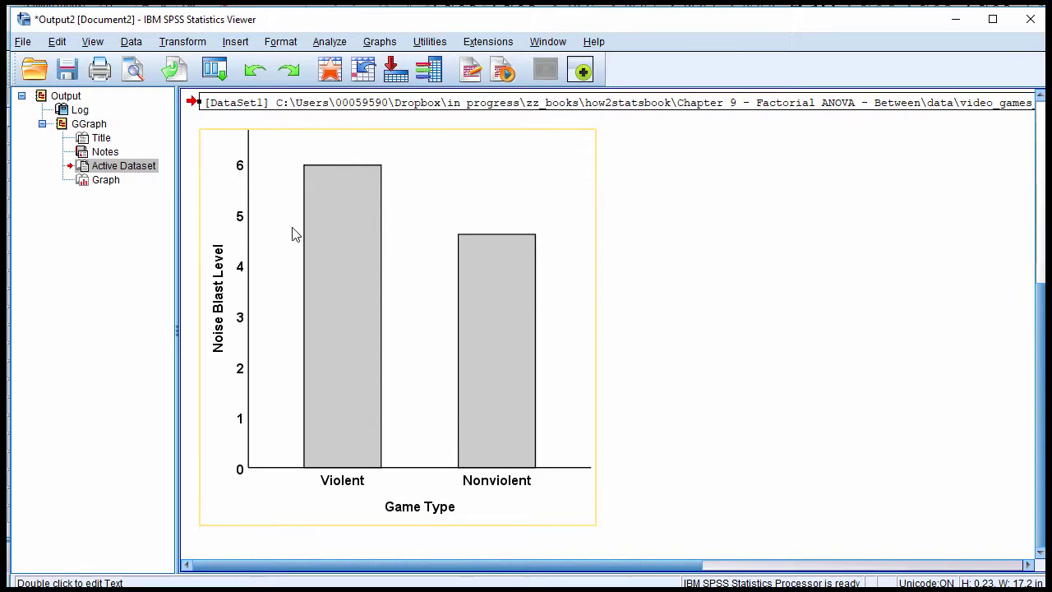
{"action": "double_click", "coordinate": [245, 170]}
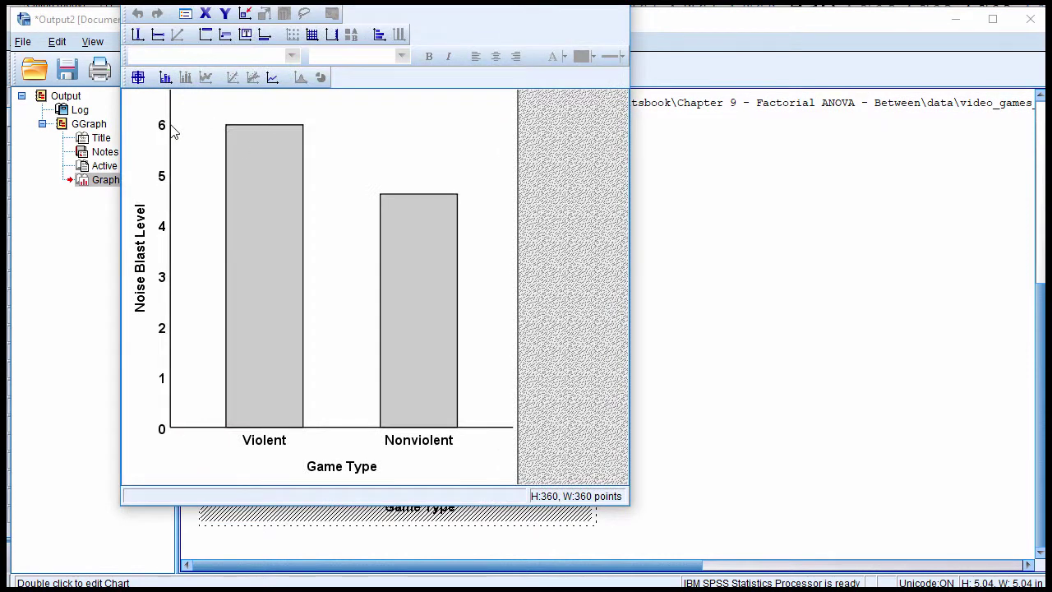
{"action": "double_click", "coordinate": [165, 127]}
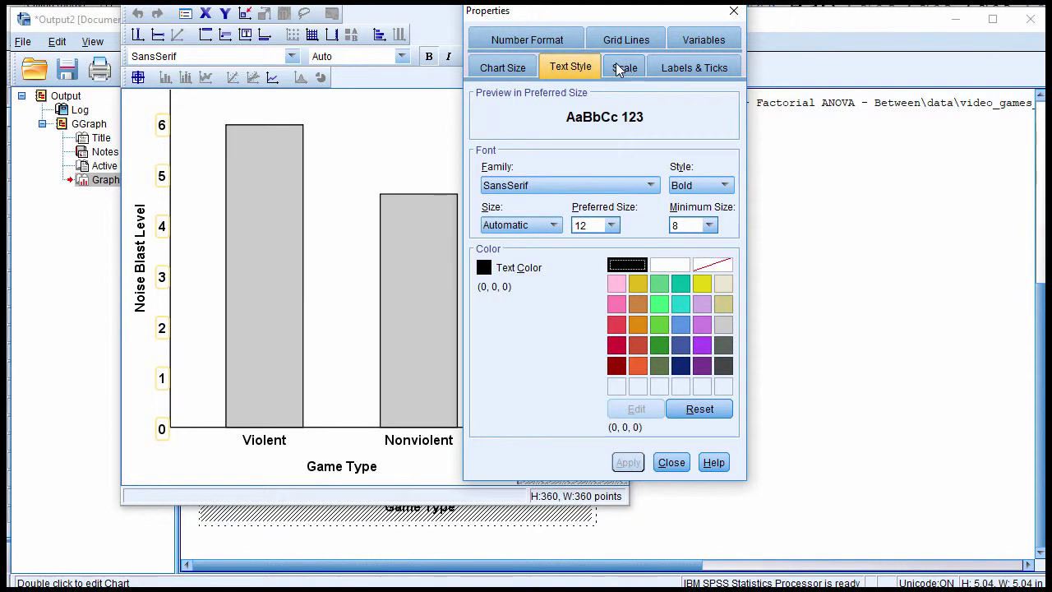
{"action": "left_click", "coordinate": [539, 41]}
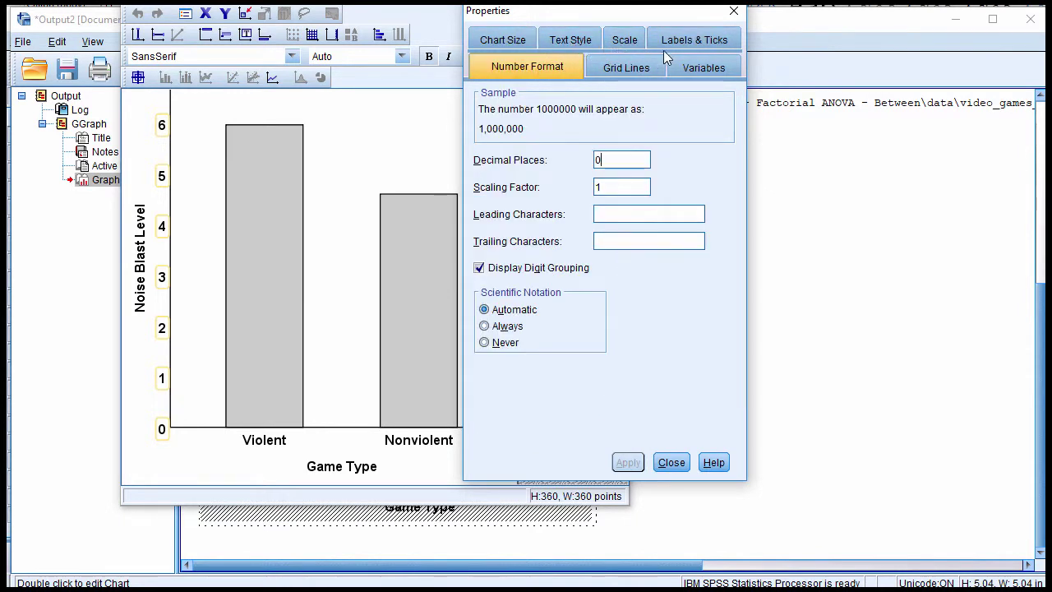
{"action": "left_click", "coordinate": [622, 41]}
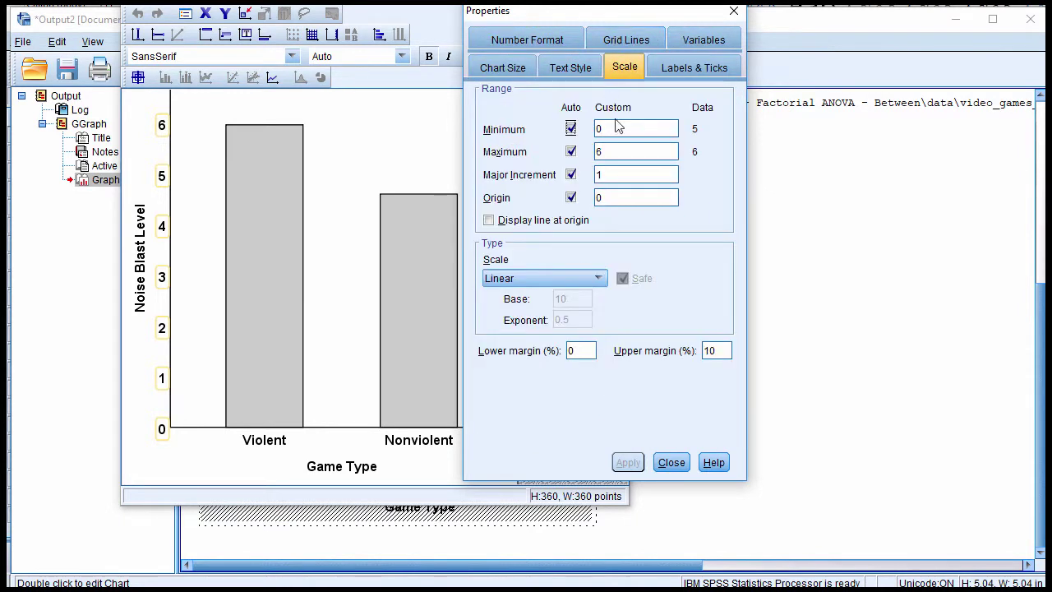
{"action": "left_click", "coordinate": [607, 146]}
{"action": "type", "text": "10"}
{"action": "left_click", "coordinate": [626, 462]}
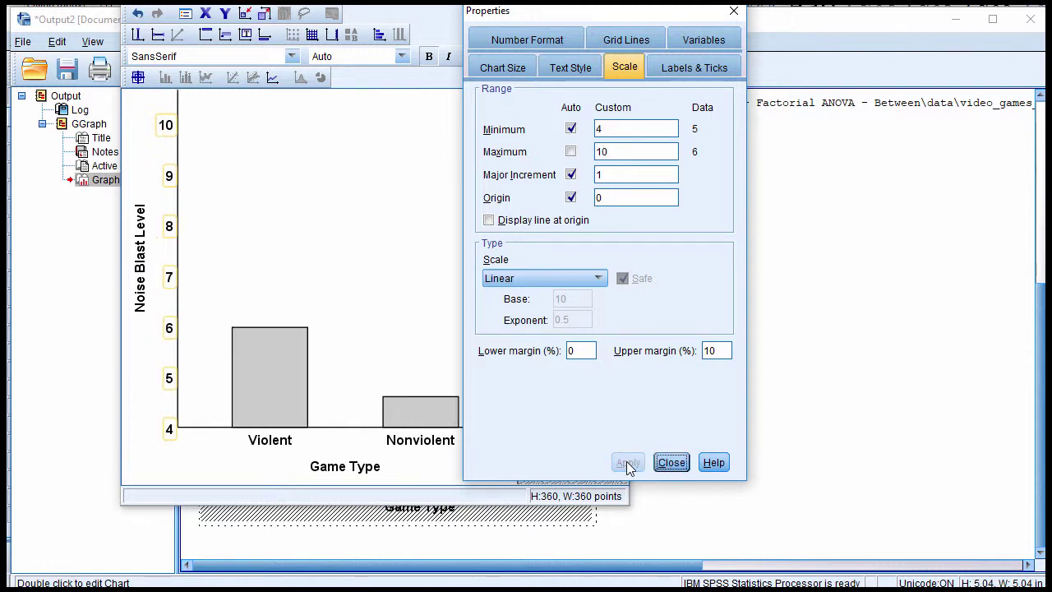
- Set the Noise Blast Level axis minimum to 0 and its major increment to 1, and close the properties
{"action": "left_click", "coordinate": [615, 129]}
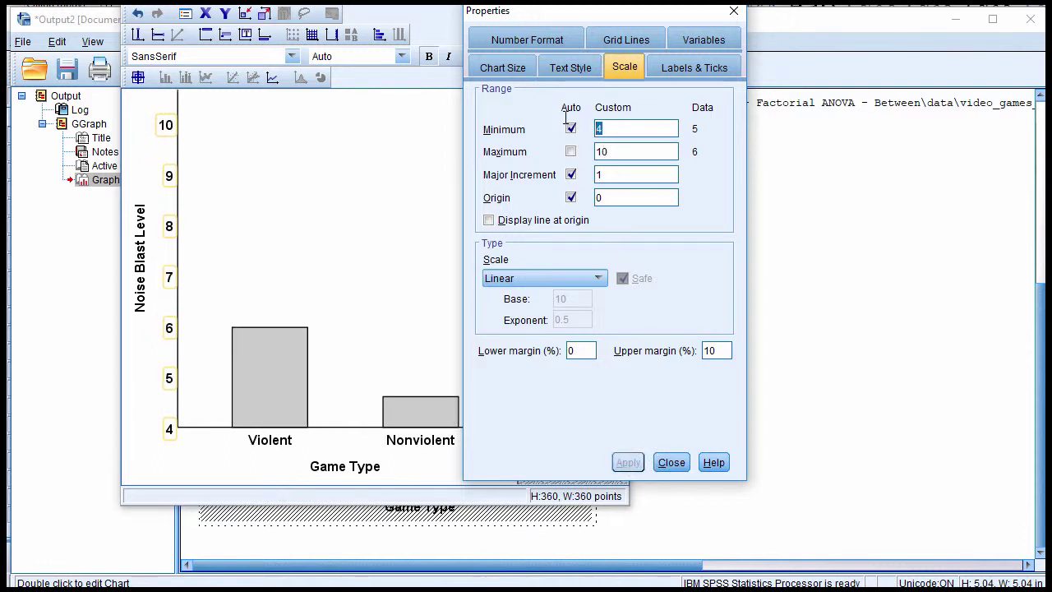
{"action": "type", "text": "0"}
{"action": "left_click", "coordinate": [623, 462]}
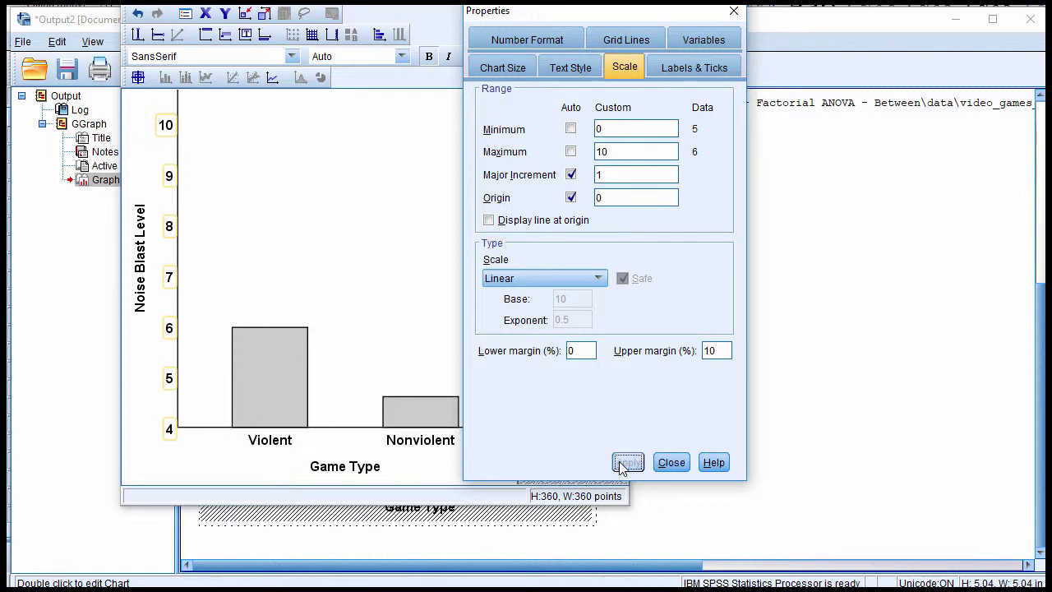
{"action": "left_click", "coordinate": [610, 176]}
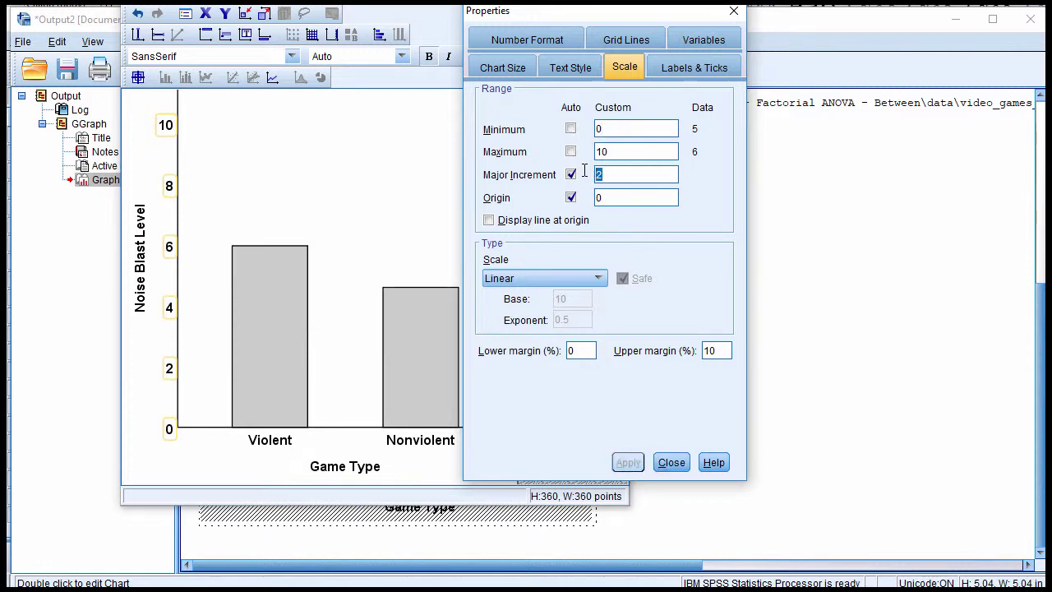
{"action": "type", "text": "1"}
{"action": "left_click", "coordinate": [622, 463]}
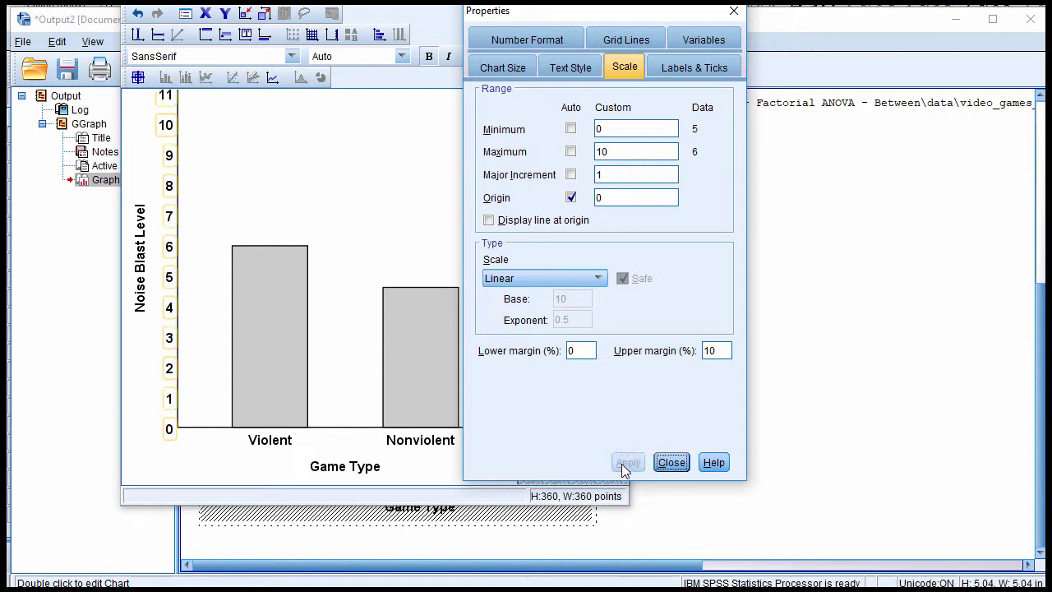
{"action": "left_click", "coordinate": [669, 463]}
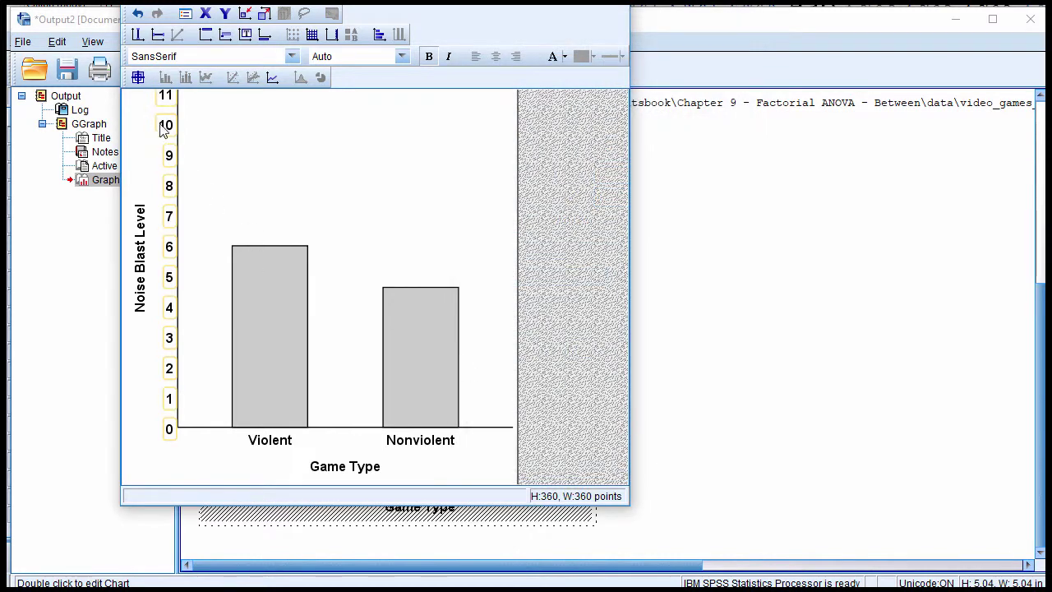
- Set the Noise Blast Level axis's upper margin to 2% and close the chart editor
{"action": "double_click", "coordinate": [163, 131]}
{"action": "left_click_drag", "start_coordinate": [723, 351], "coordinate": [692, 345]}
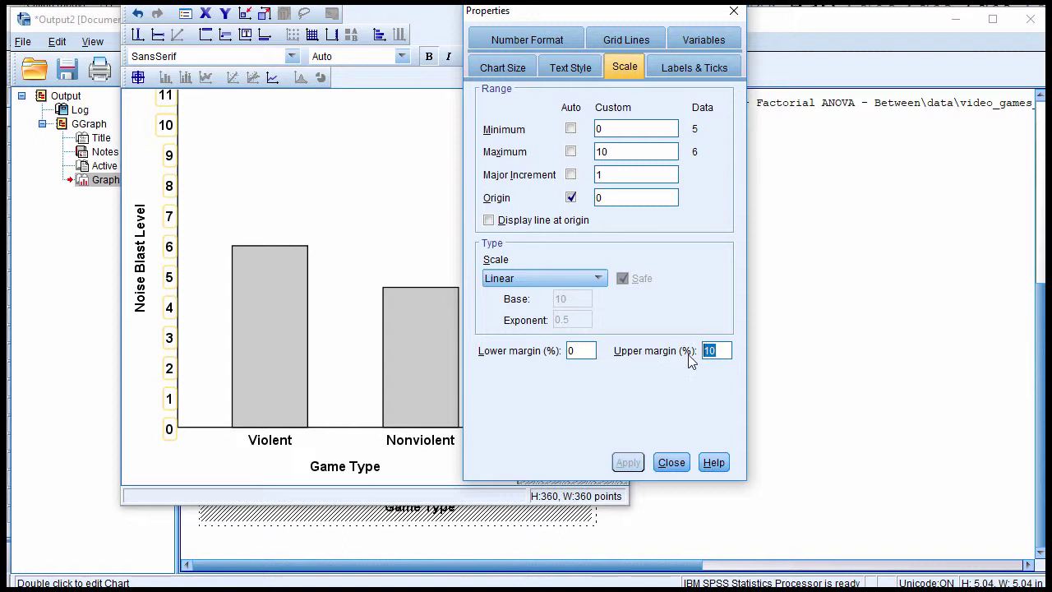
{"action": "type", "text": "2"}
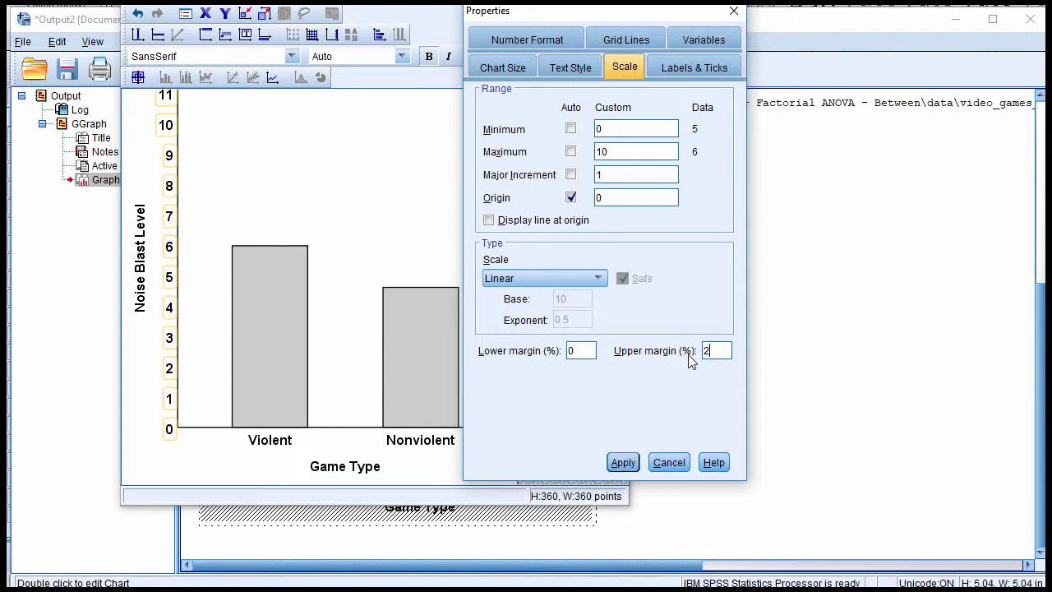
{"action": "left_click", "coordinate": [623, 463]}
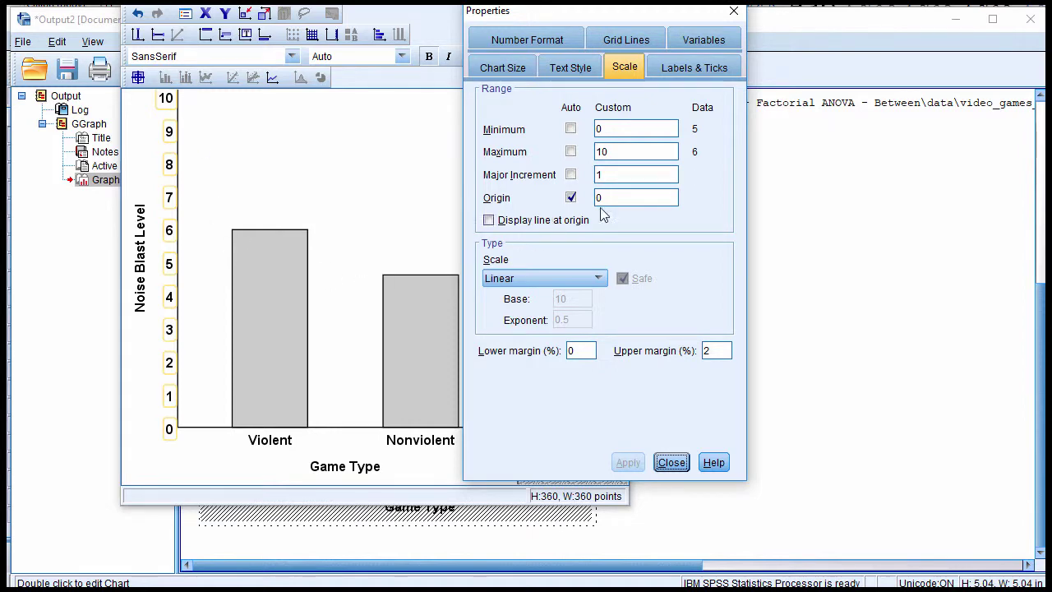
{"action": "left_click", "coordinate": [734, 12]}
{"action": "left_click", "coordinate": [609, 25]}
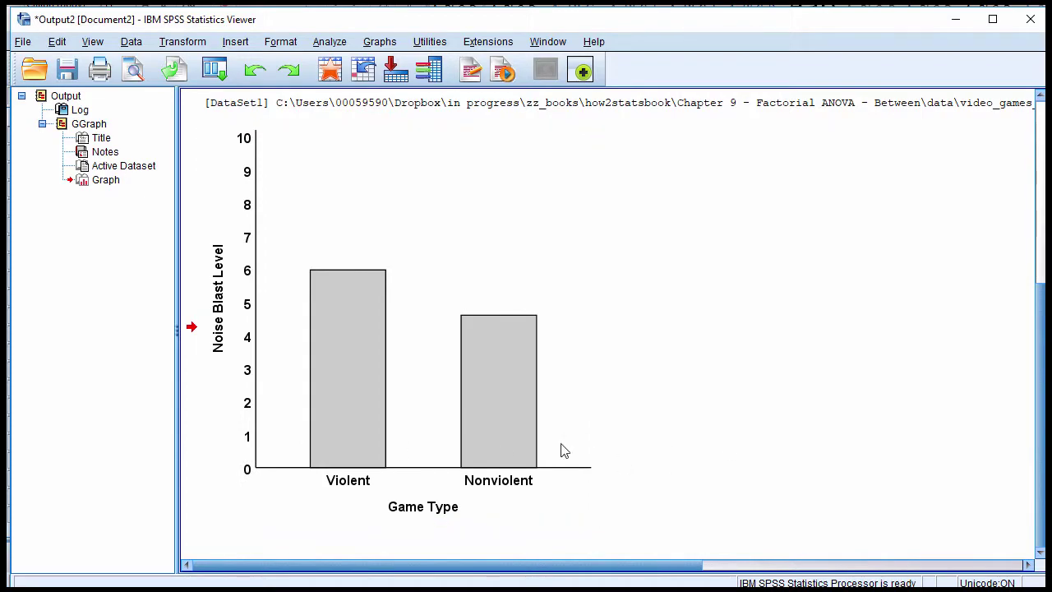
- Reopen the chart for editing, shrink it to 4 by 4 inches with the aspect ratio maintained, and close the chart editor
{"action": "double_click", "coordinate": [430, 222]}
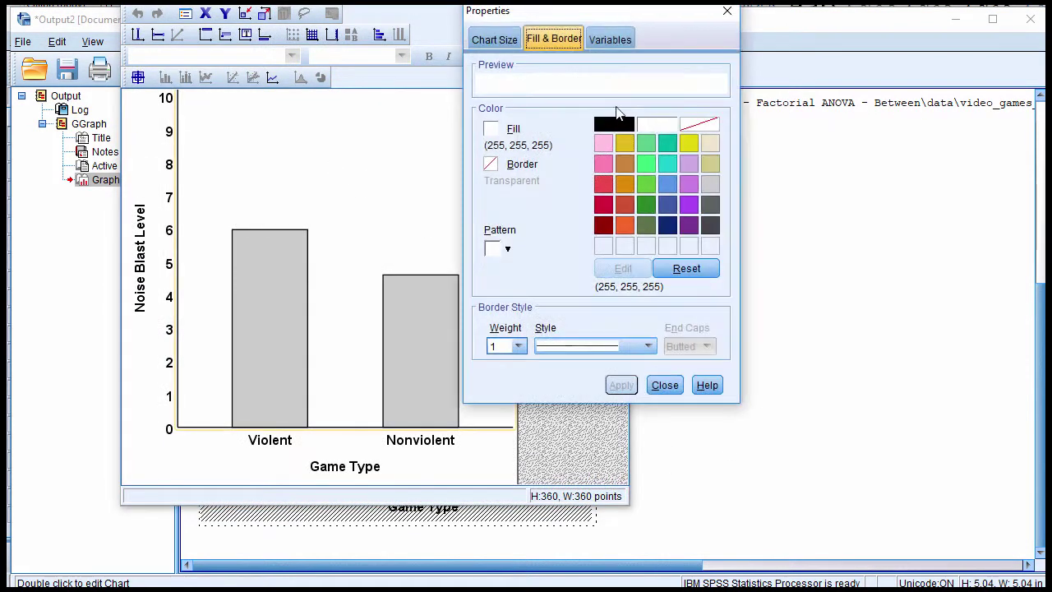
{"action": "left_click", "coordinate": [495, 38]}
{"action": "left_click", "coordinate": [584, 87]}
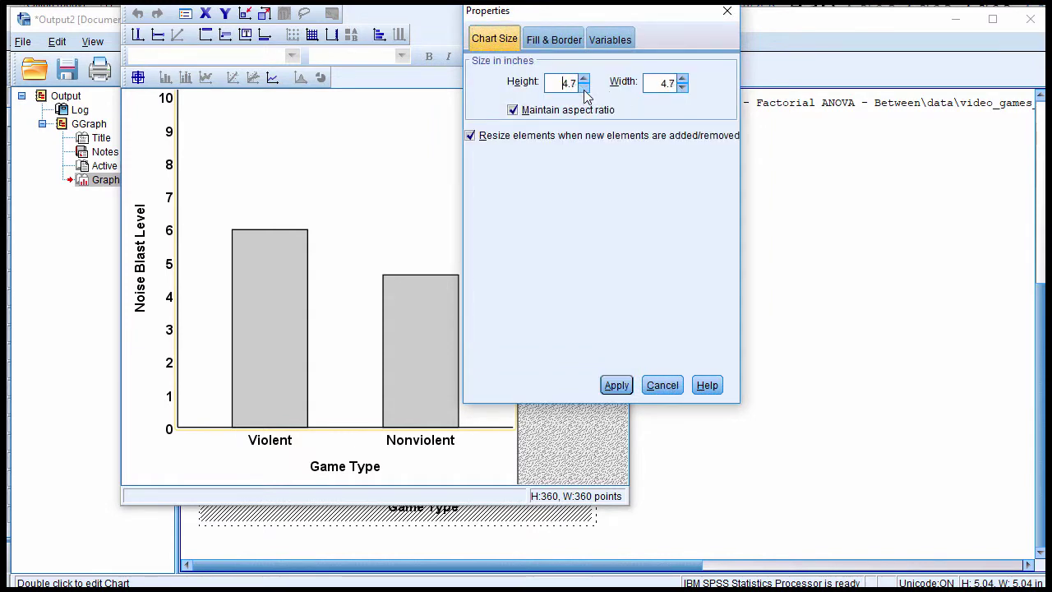
{"action": "left_click", "coordinate": [617, 386]}
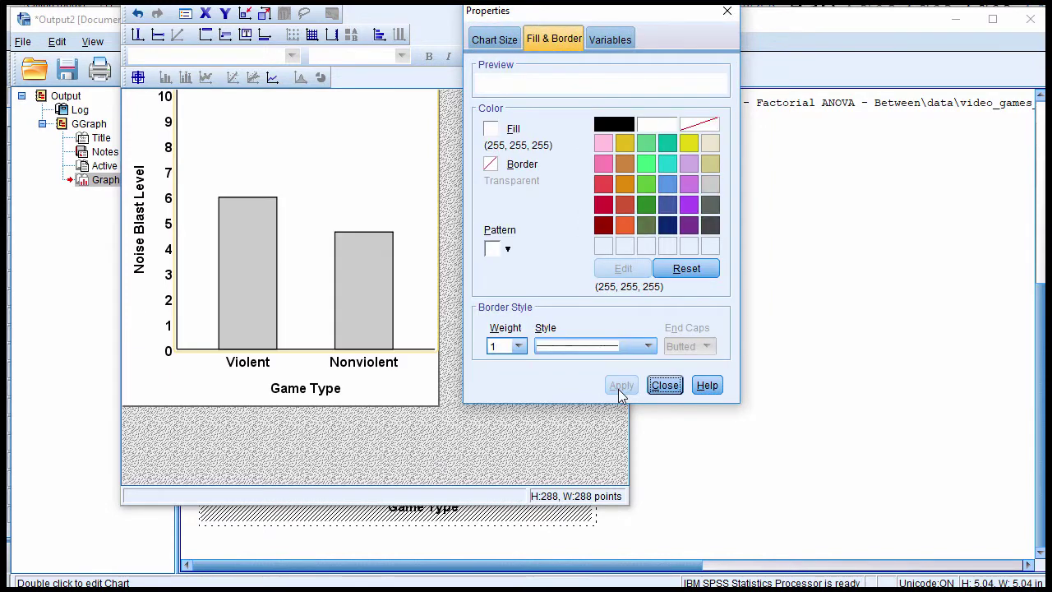
{"action": "left_click", "coordinate": [662, 385]}
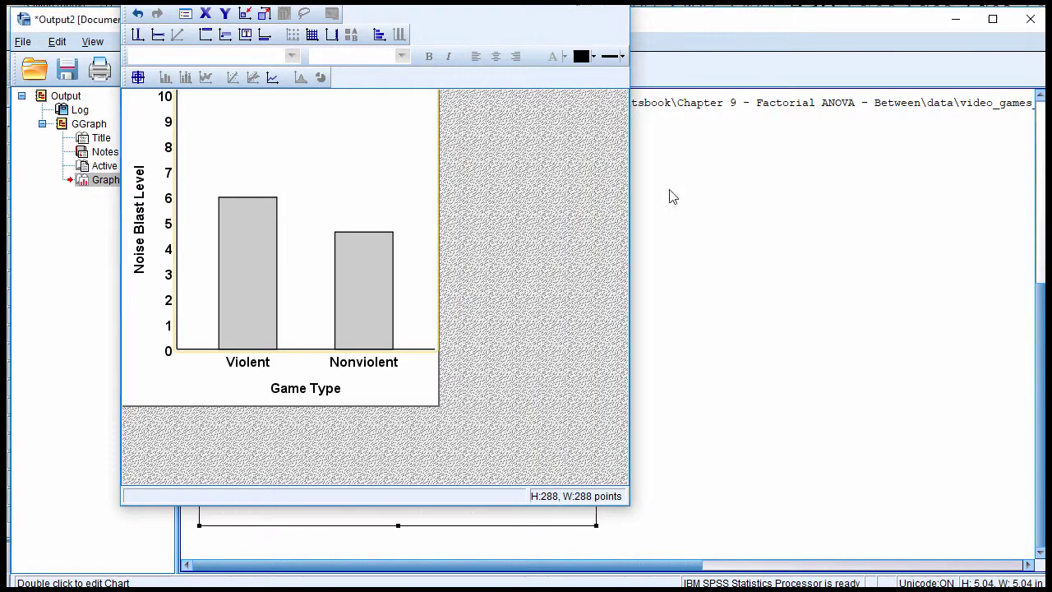
{"action": "left_click", "coordinate": [724, 396]}
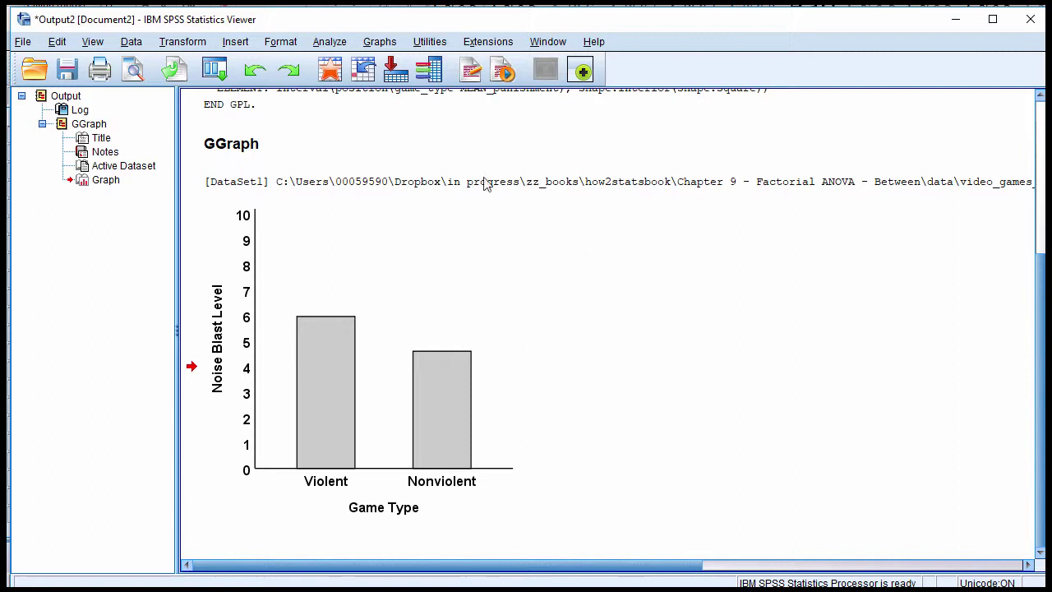
- Create a second simple bar chart of mean punishment by game_type in Chart Builder, with error bars showing 95% confidence intervals
{"action": "left_click", "coordinate": [380, 41]}
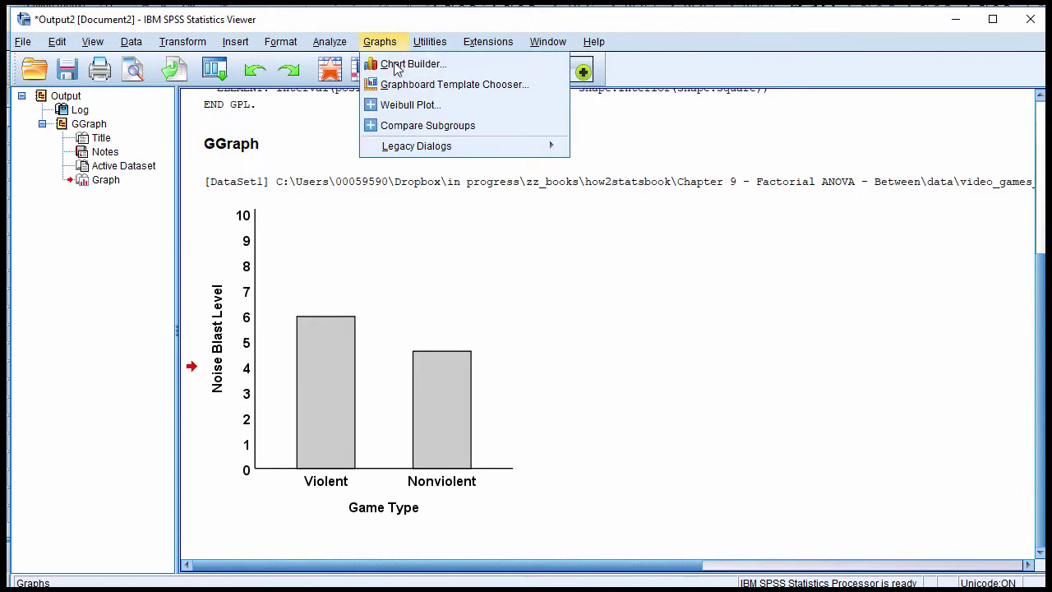
{"action": "left_click", "coordinate": [393, 65]}
{"action": "left_click", "coordinate": [470, 390]}
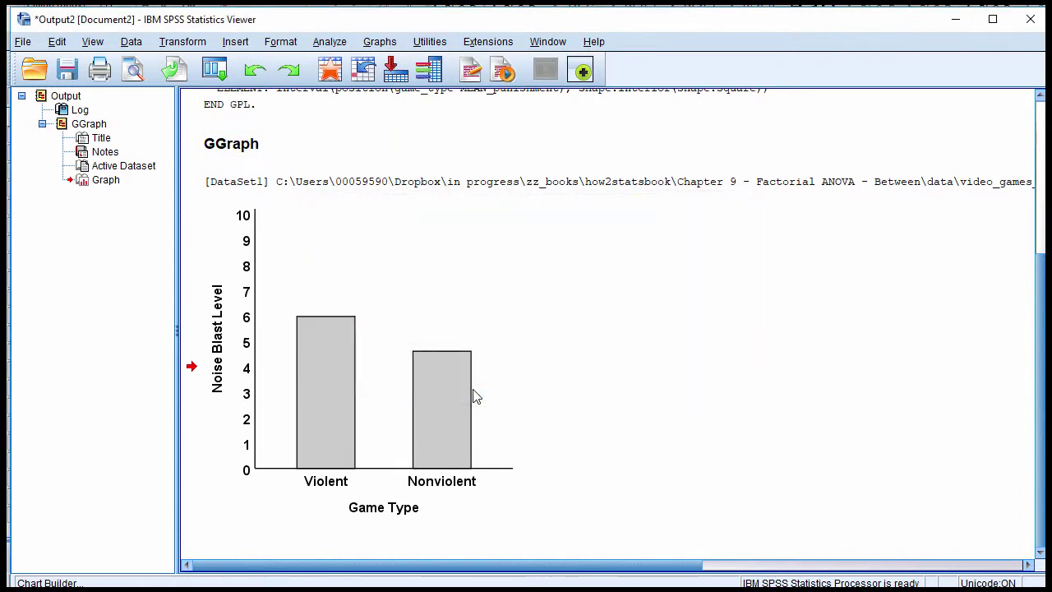
{"action": "left_click", "coordinate": [614, 254]}
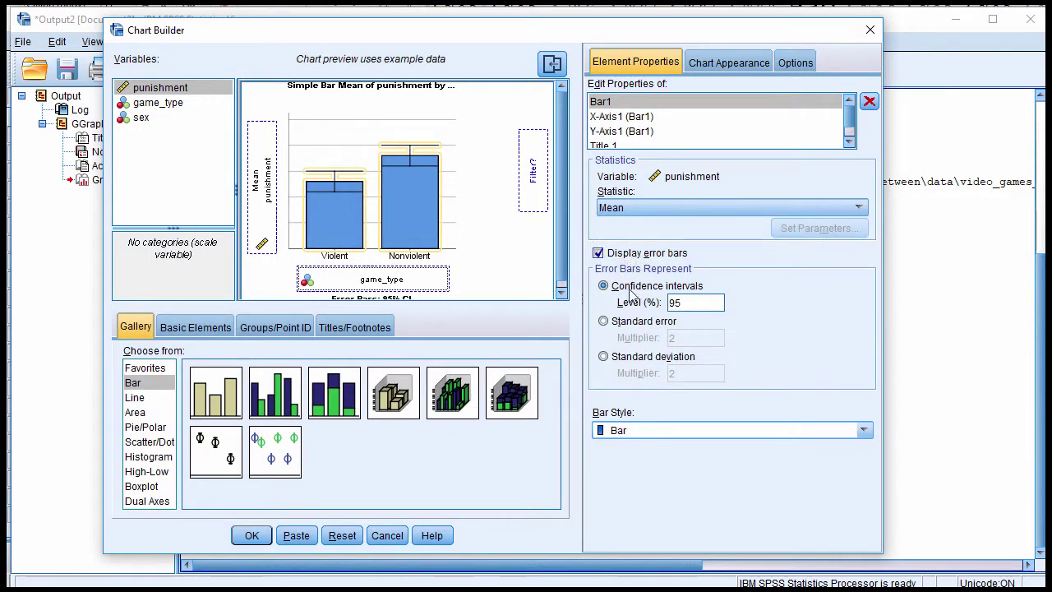
{"action": "left_click", "coordinate": [251, 535]}
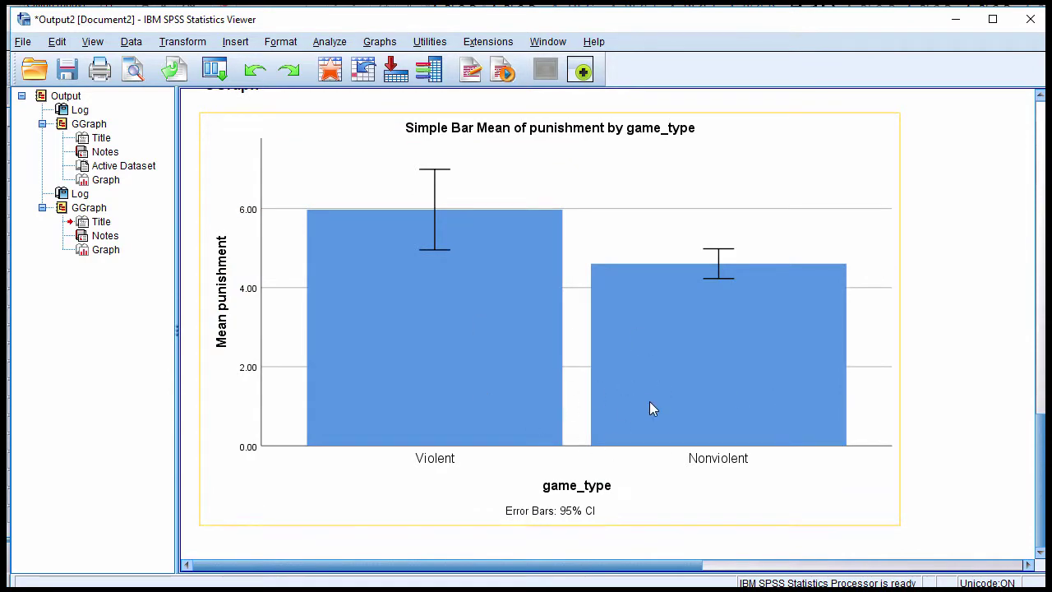
{"action": "scroll", "coordinate": [649, 401], "scroll_direction": "up", "scroll_amount": 10}
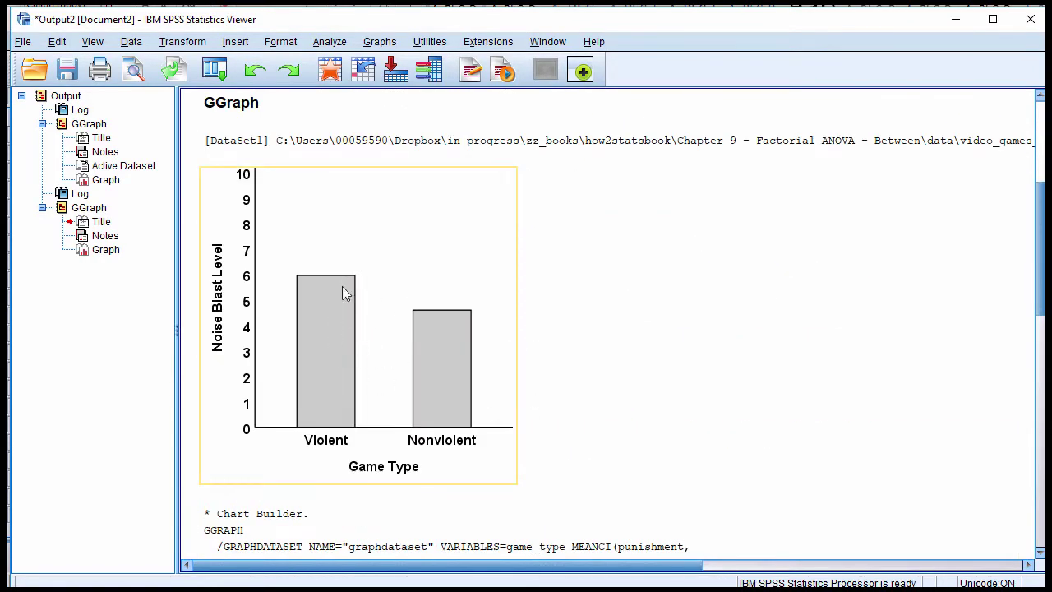
{"action": "scroll", "coordinate": [494, 367], "scroll_direction": "down", "scroll_amount": 10}
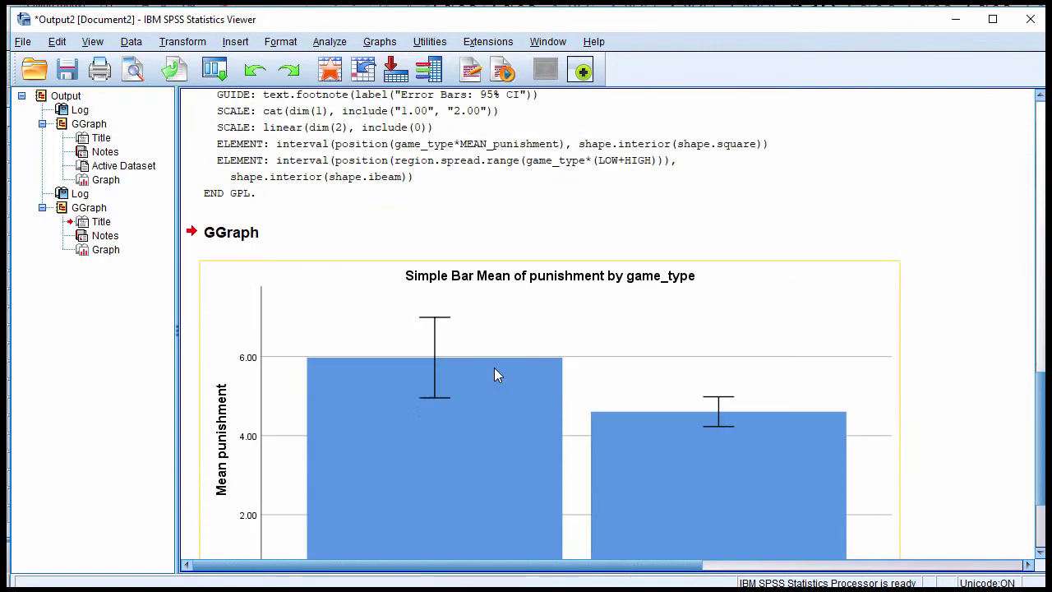
- Open the game_type error-bar chart for editing, set the y-axis number labels to bold with preferred size 12, and close the chart editor
{"action": "scroll", "coordinate": [460, 335], "scroll_direction": "down", "scroll_amount": 4}
{"action": "scroll", "coordinate": [462, 271], "scroll_direction": "up", "scroll_amount": 2}
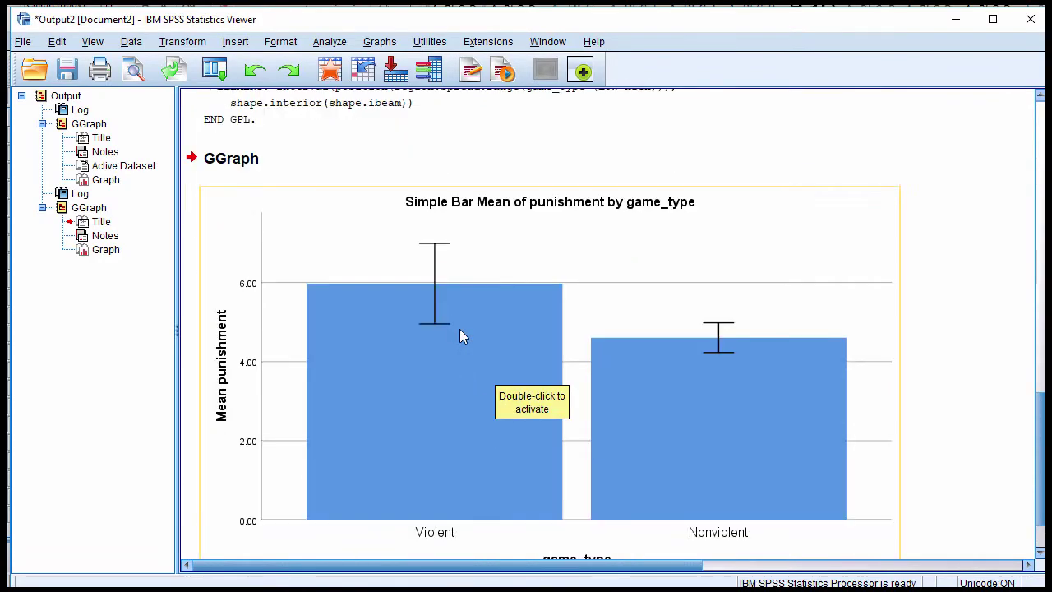
{"action": "double_click", "coordinate": [513, 240]}
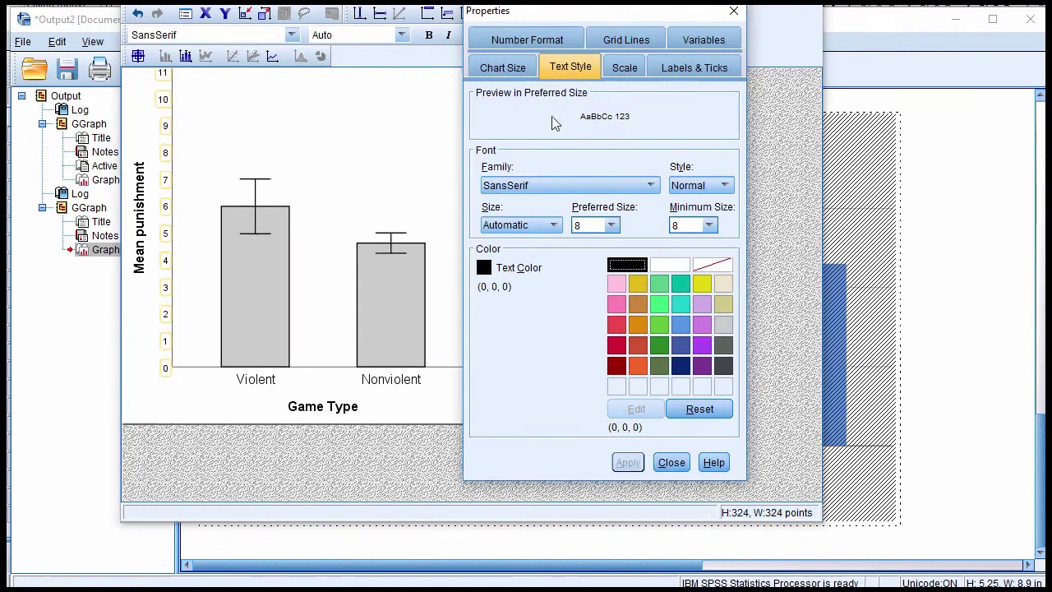
{"action": "left_click", "coordinate": [610, 225]}
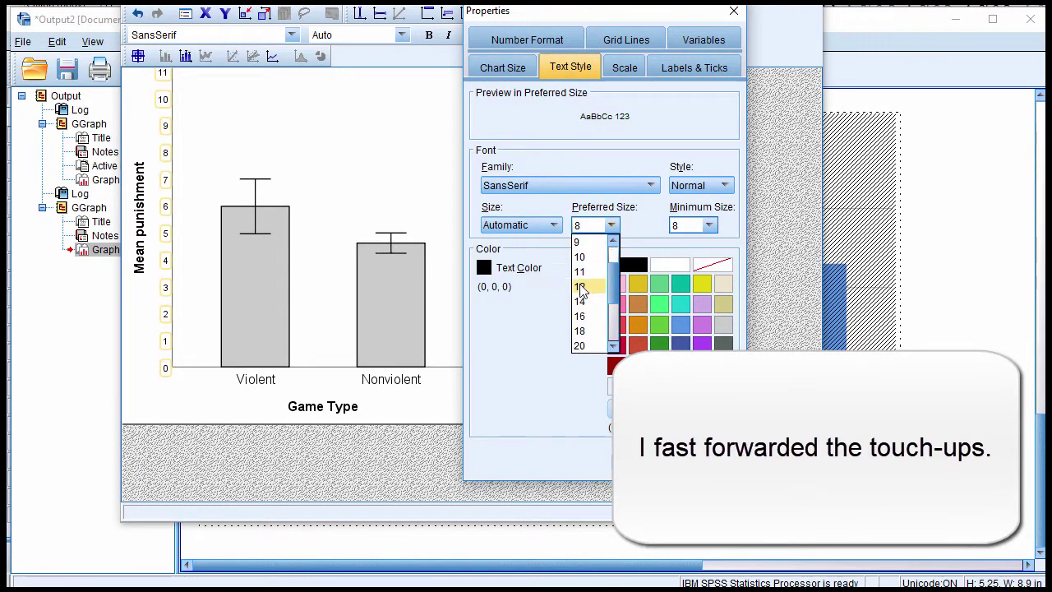
{"action": "left_click", "coordinate": [588, 277]}
{"action": "left_click", "coordinate": [695, 188]}
{"action": "left_click", "coordinate": [691, 227]}
{"action": "left_click", "coordinate": [629, 462]}
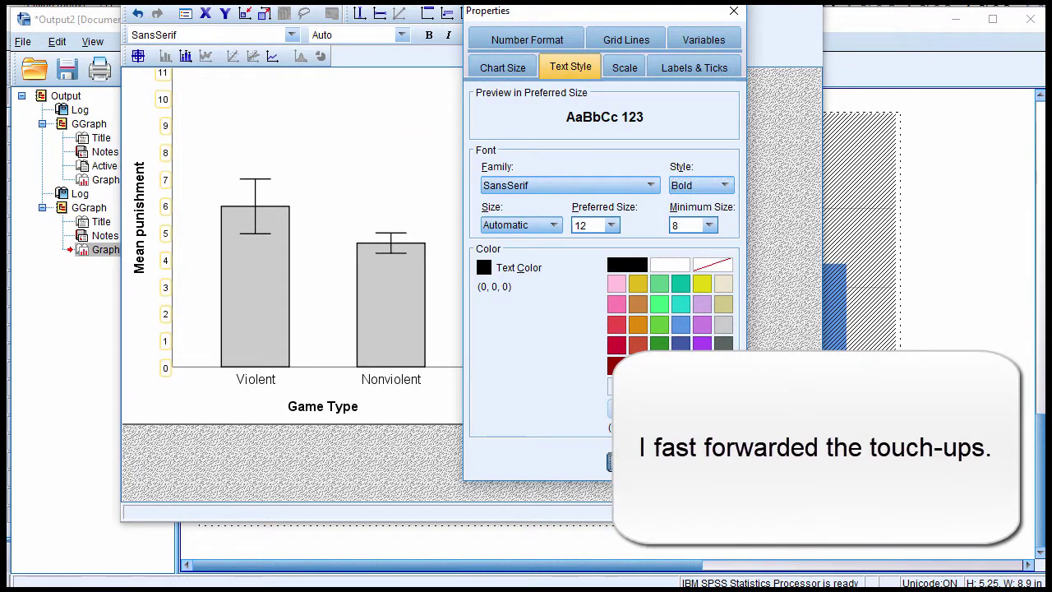
{"action": "left_click", "coordinate": [674, 462]}
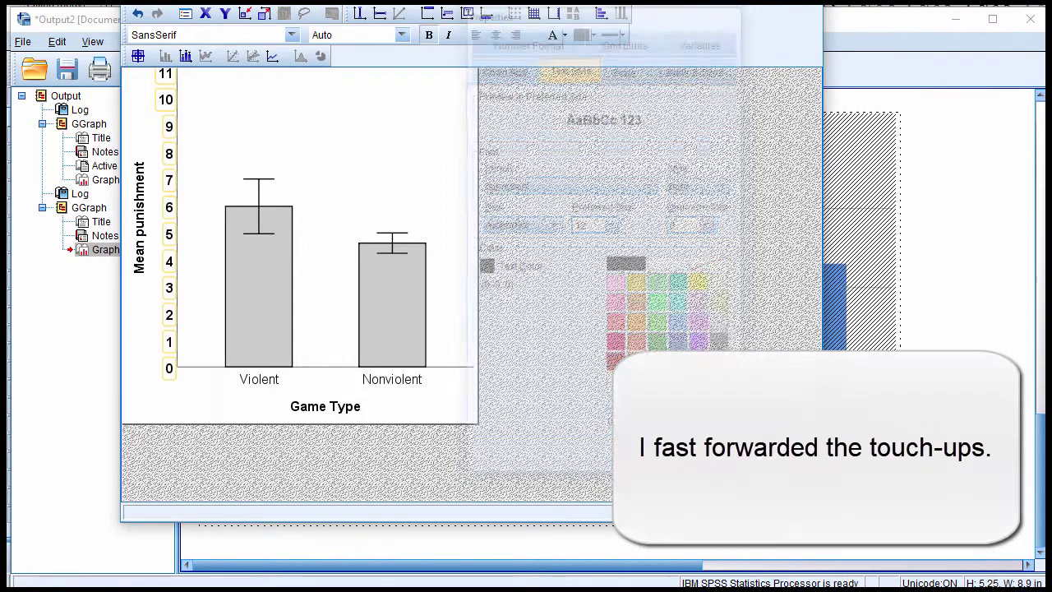
{"action": "left_click", "coordinate": [807, 2]}
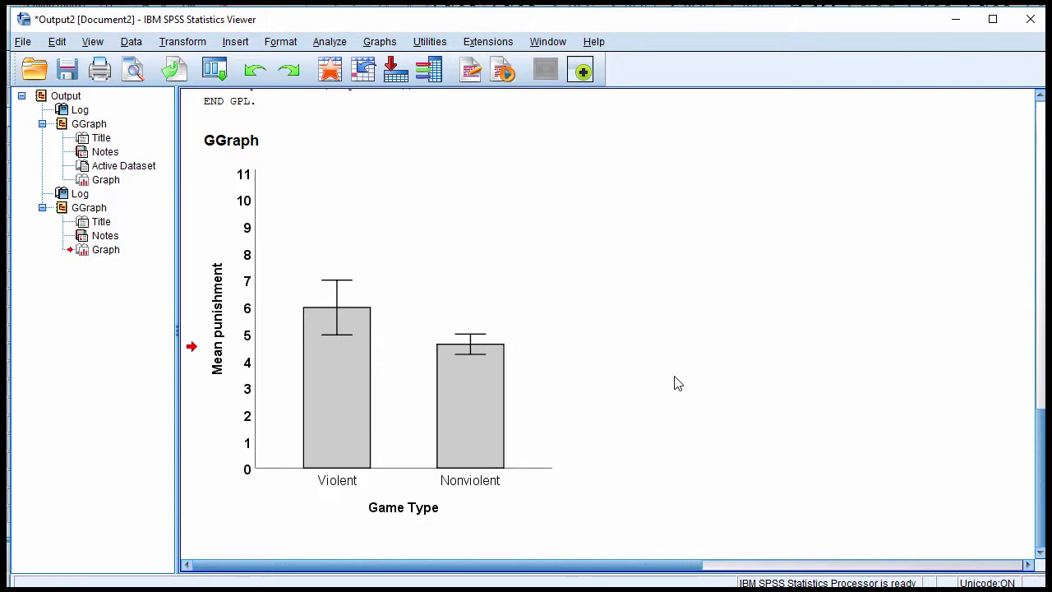
- Compare the formatted game type chart without error bars against the version with 95% confidence interval error bars
{"action": "scroll", "coordinate": [364, 364], "scroll_direction": "up", "scroll_amount": 10}
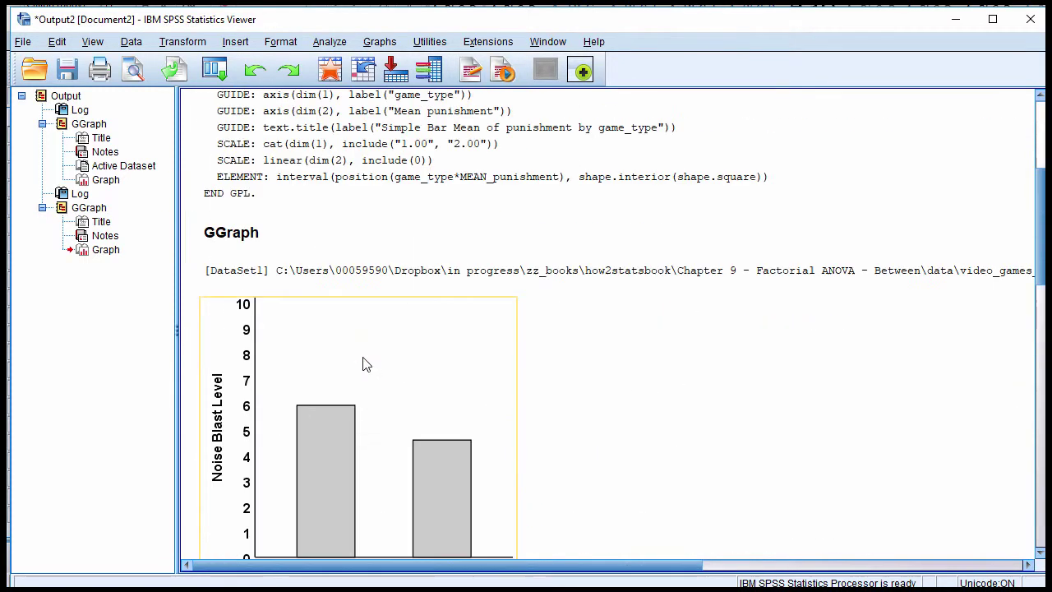
{"action": "scroll", "coordinate": [360, 345], "scroll_direction": "up", "scroll_amount": 2}
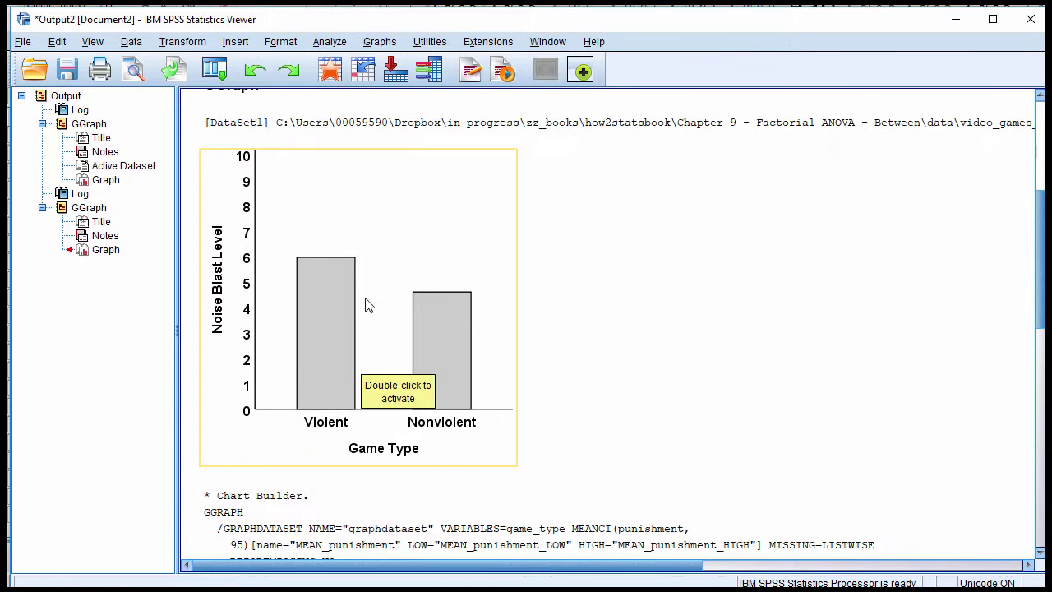
{"action": "scroll", "coordinate": [313, 328], "scroll_direction": "down", "scroll_amount": 10}
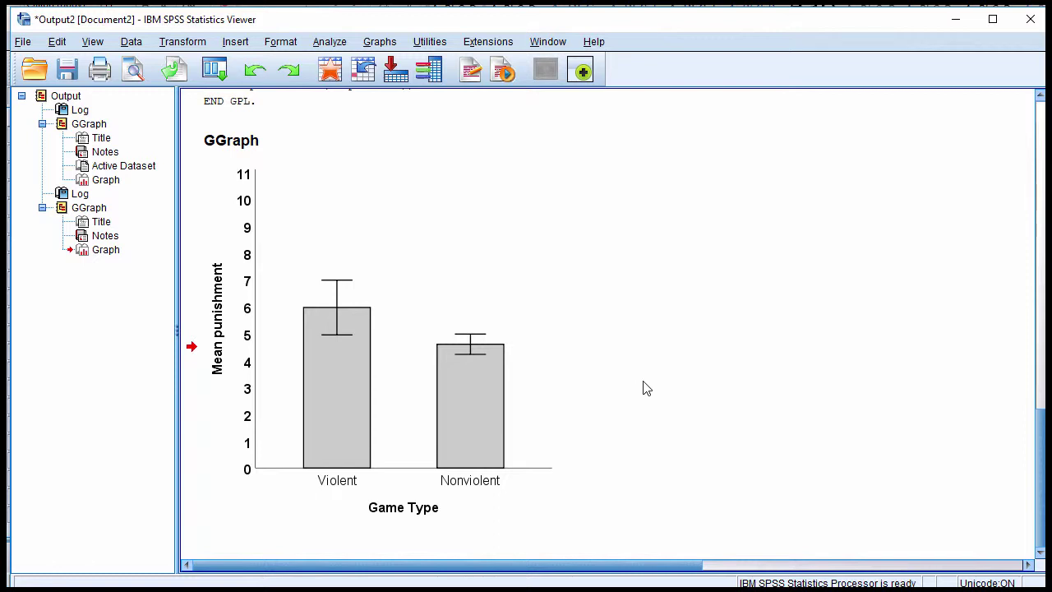
{"action": "scroll", "coordinate": [665, 392], "scroll_direction": "up", "scroll_amount": 10}
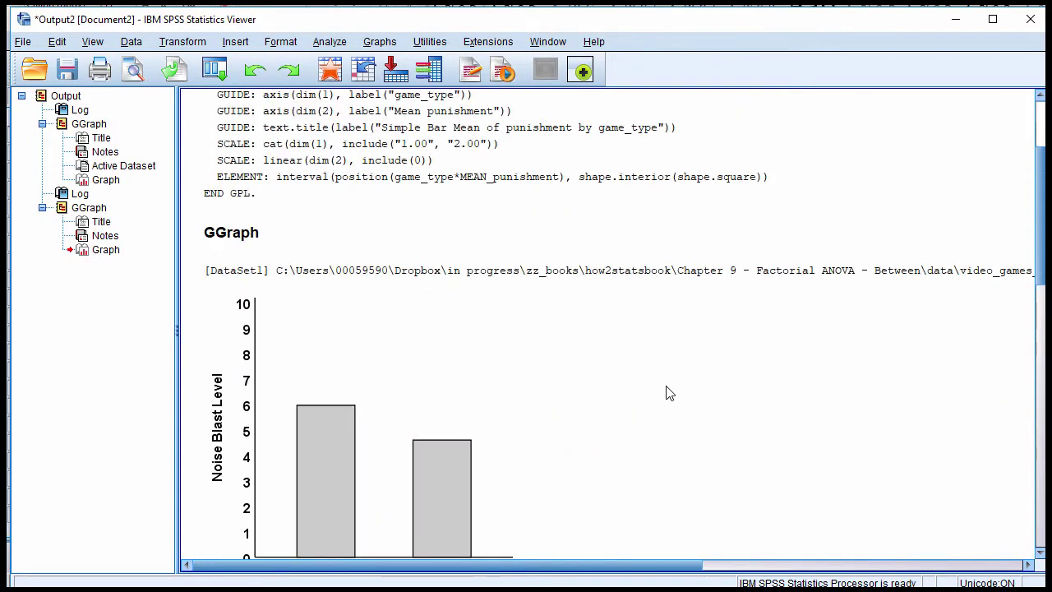
{"action": "scroll", "coordinate": [666, 392], "scroll_direction": "down", "scroll_amount": 10}
- In Chart Builder, replace game_type with sex on the x-axis and generate the simple bar chart of mean punishment with 95% error bars
{"action": "left_click", "coordinate": [381, 42]}
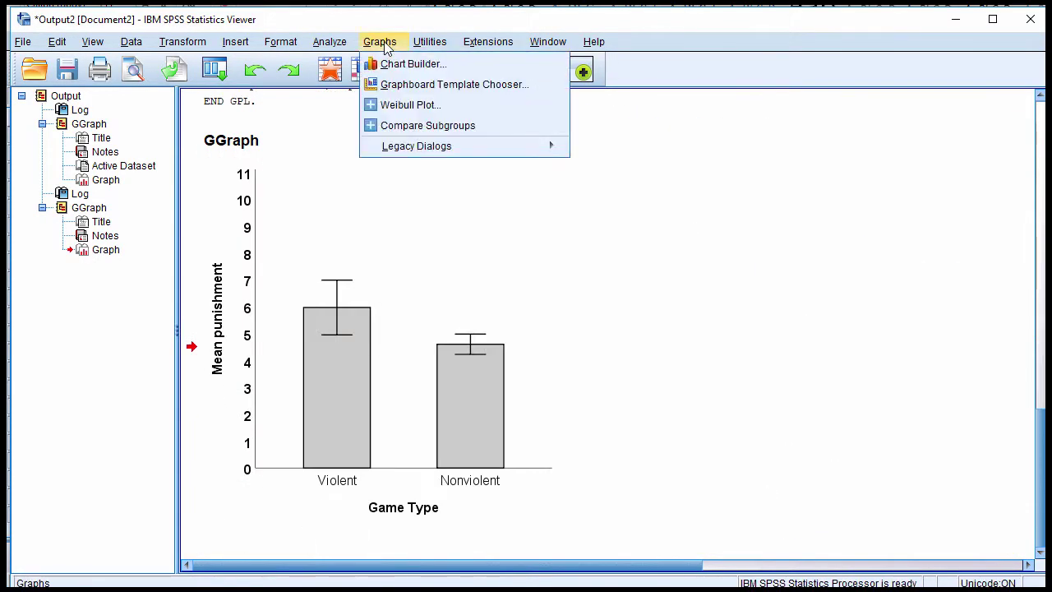
{"action": "left_click", "coordinate": [387, 64]}
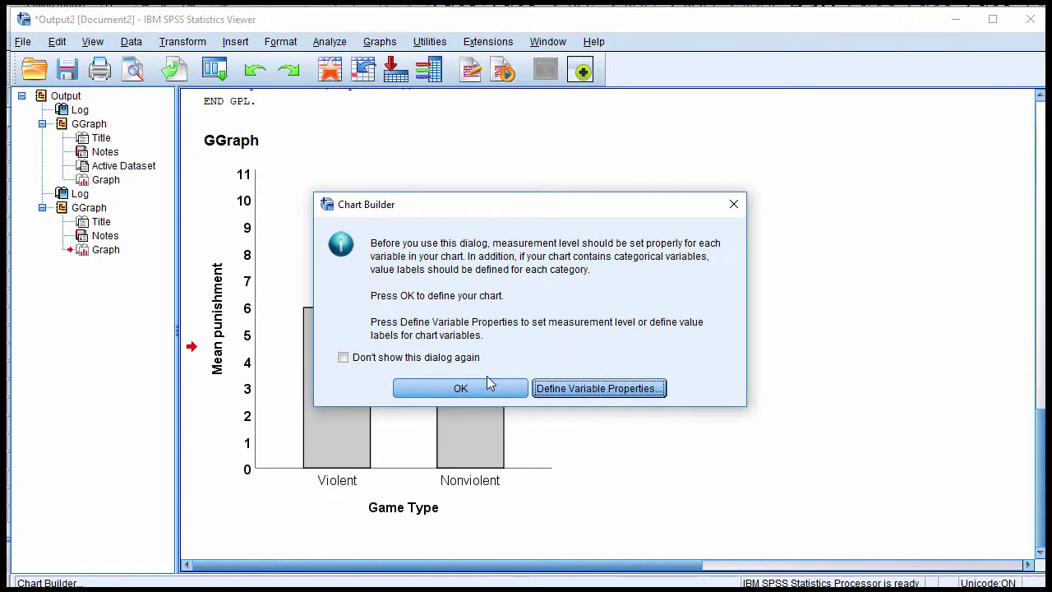
{"action": "left_click", "coordinate": [461, 388]}
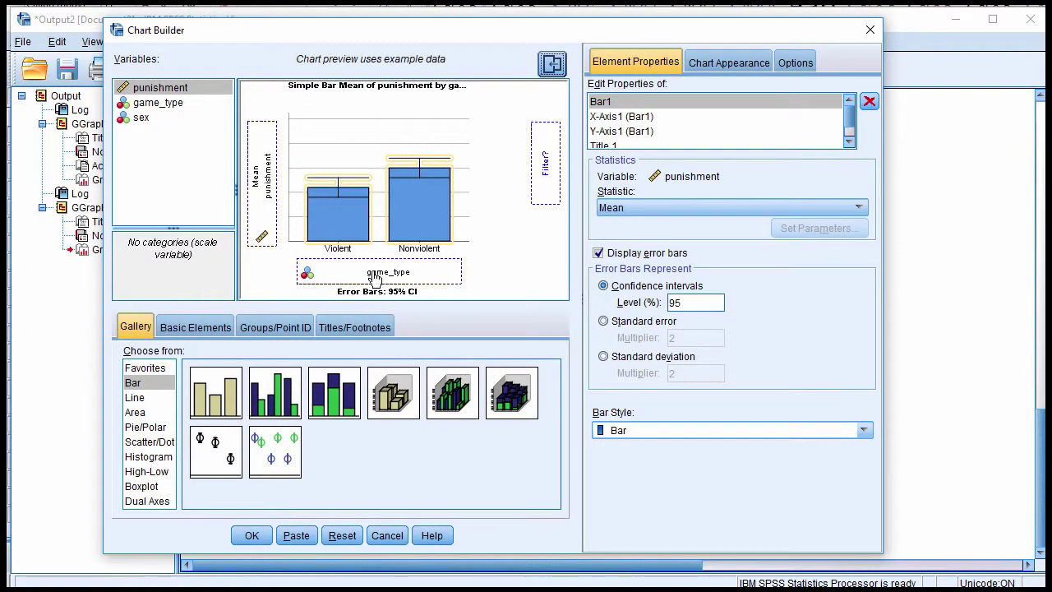
{"action": "left_click_drag", "start_coordinate": [374, 278], "coordinate": [189, 189]}
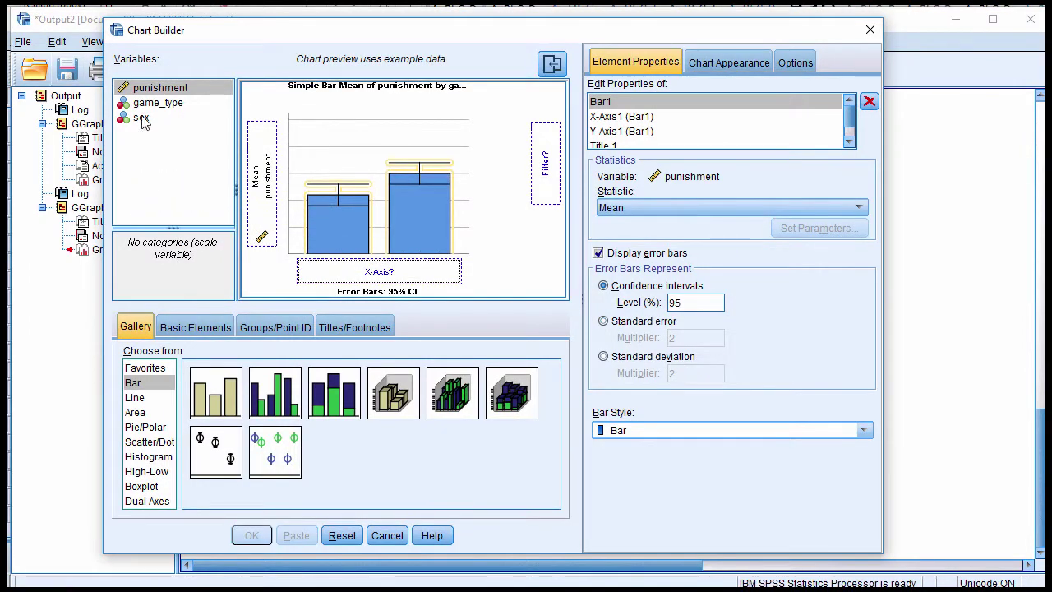
{"action": "left_click_drag", "start_coordinate": [144, 119], "coordinate": [366, 271]}
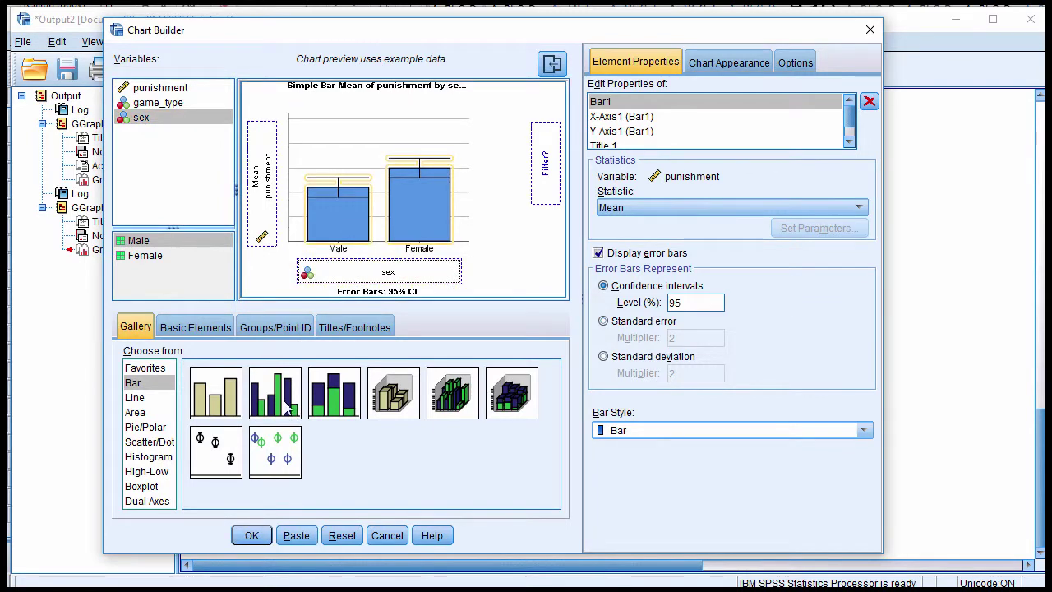
{"action": "left_click", "coordinate": [250, 537]}
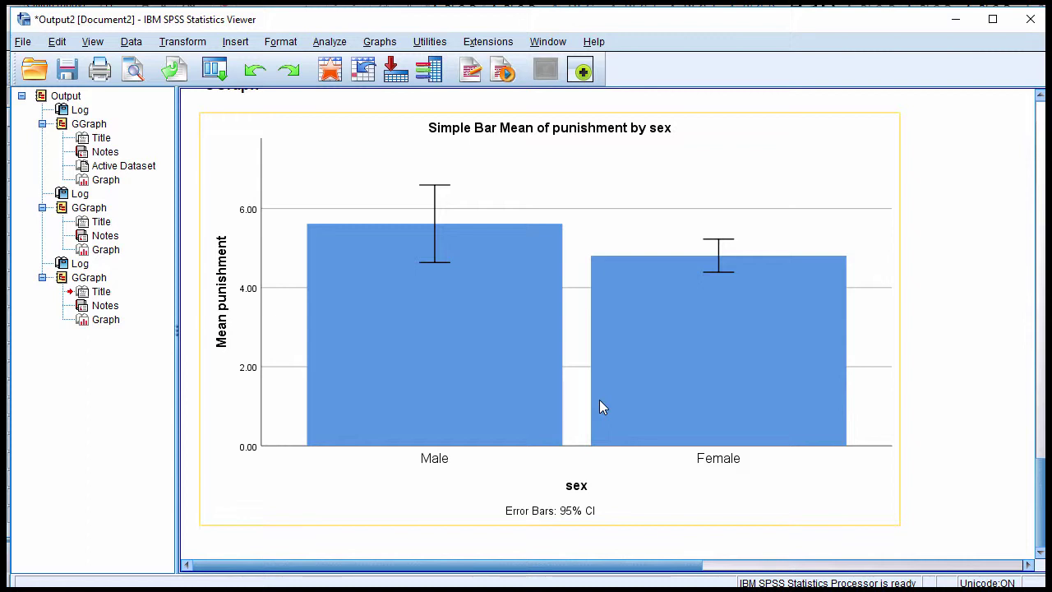
{"action": "left_click", "coordinate": [363, 93]}
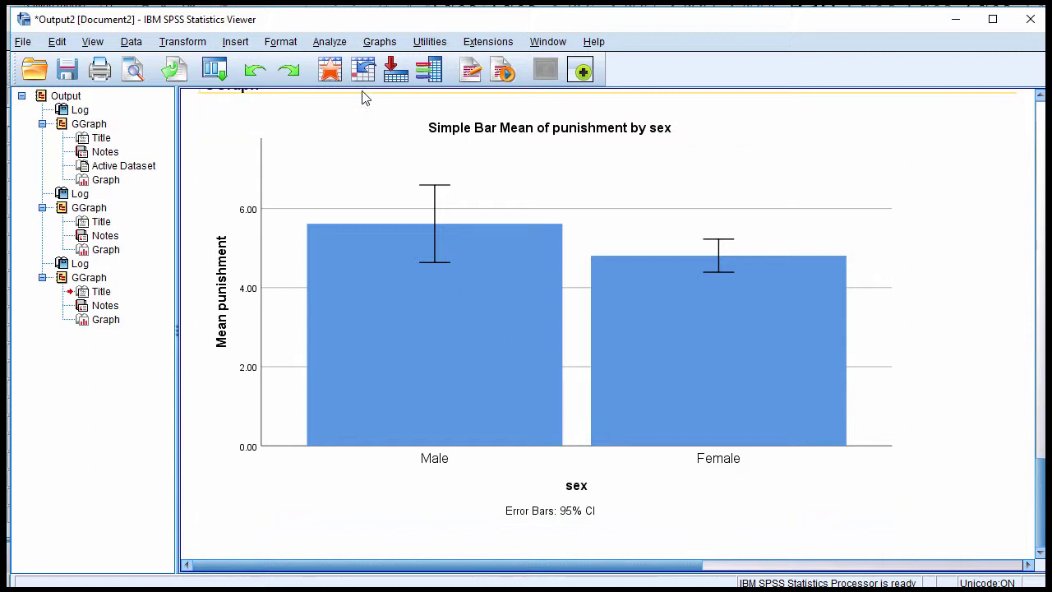
{"action": "left_click", "coordinate": [409, 203]}
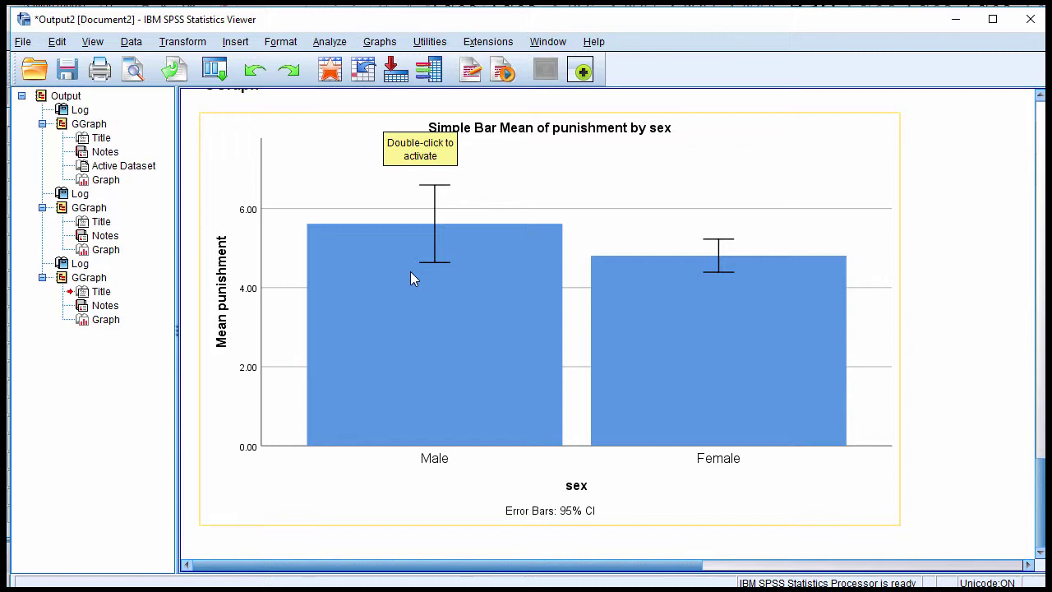
{"action": "left_click", "coordinate": [364, 94]}
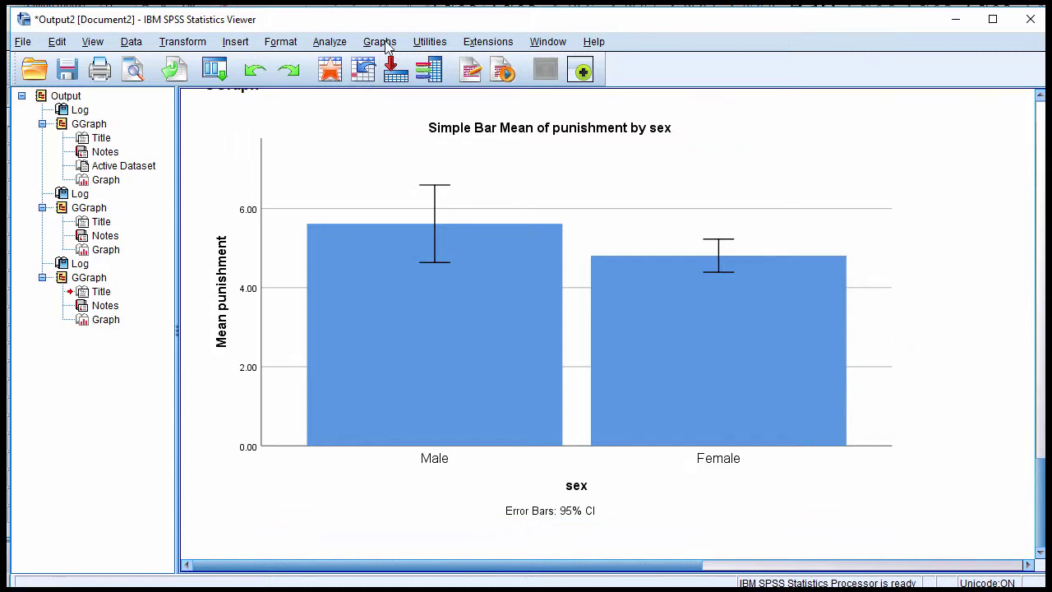
- Reopen Chart Builder, clear the previous chart from the canvas, and start a clustered bar chart
{"action": "left_click", "coordinate": [380, 41]}
{"action": "left_click", "coordinate": [388, 67]}
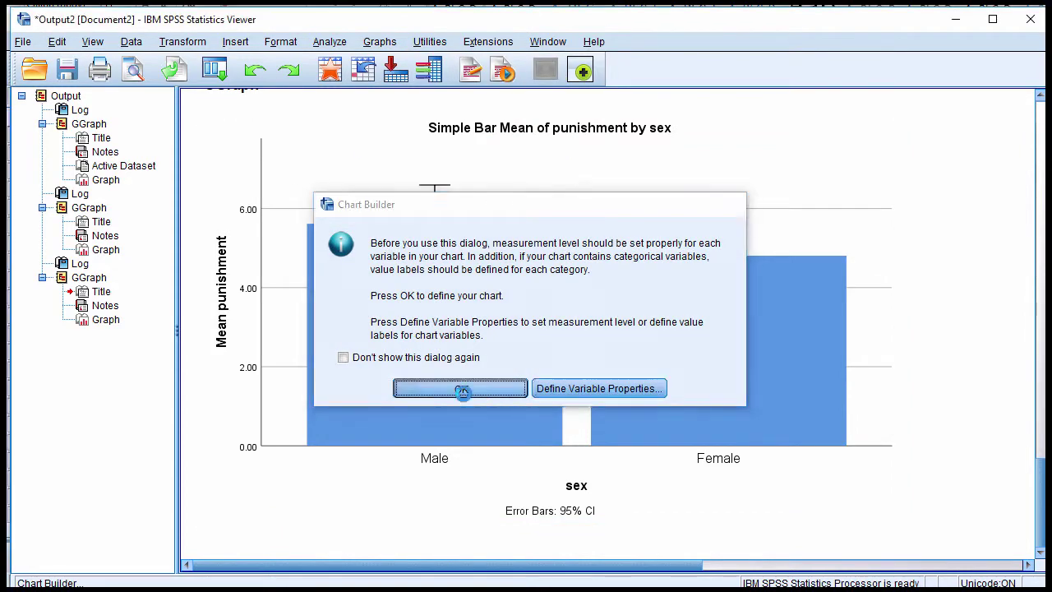
{"action": "left_click", "coordinate": [462, 388]}
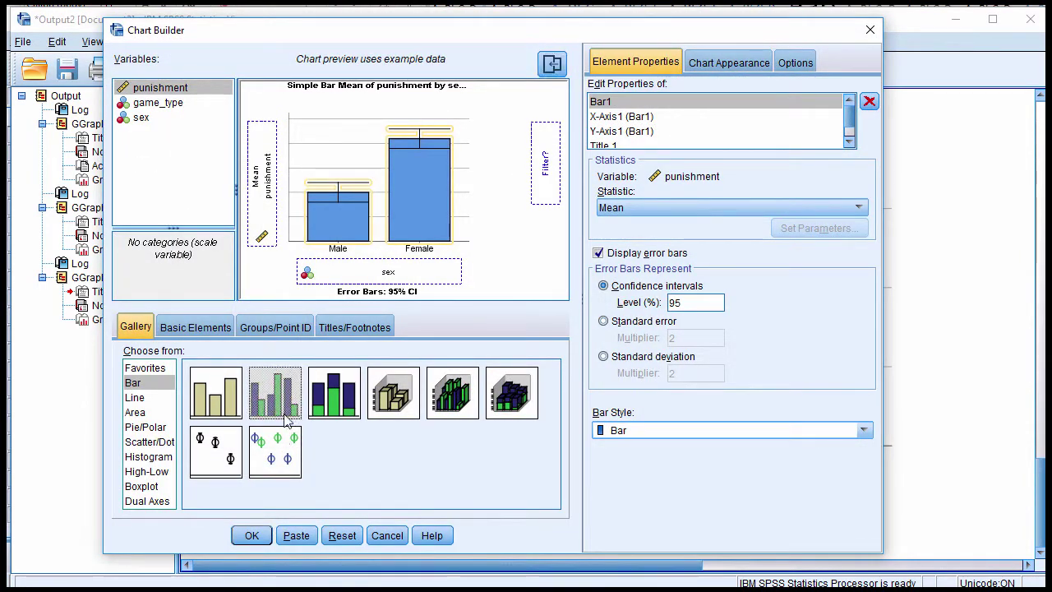
{"action": "right_click", "coordinate": [452, 168]}
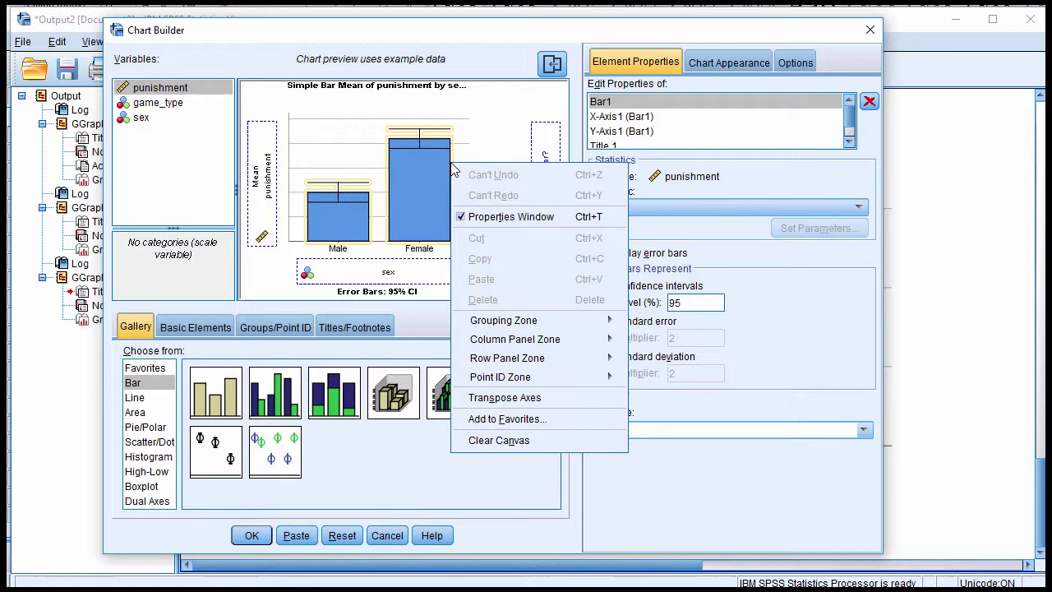
{"action": "left_click", "coordinate": [485, 442]}
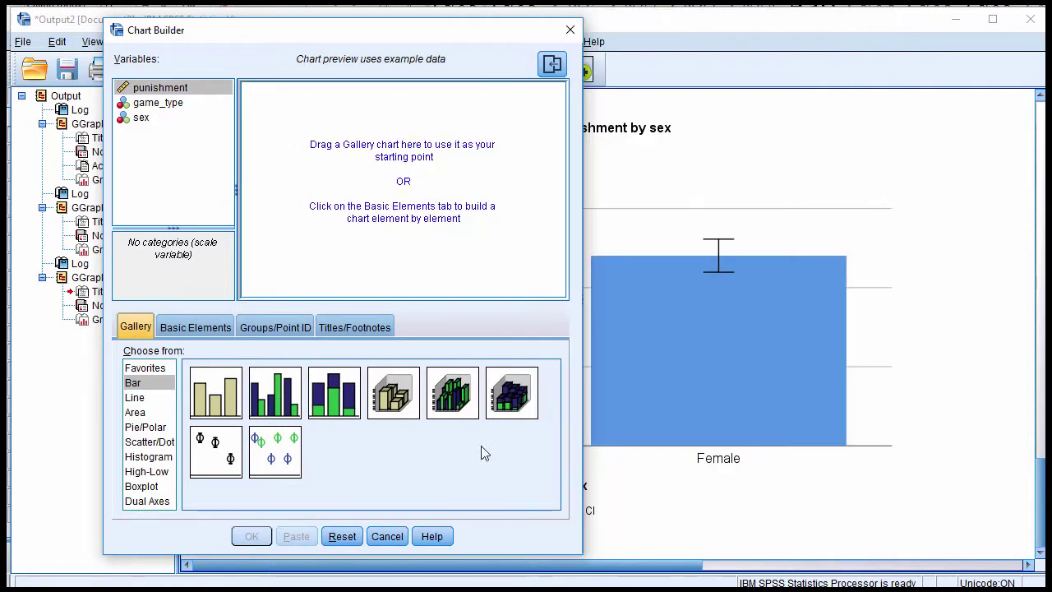
{"action": "double_click", "coordinate": [282, 395]}
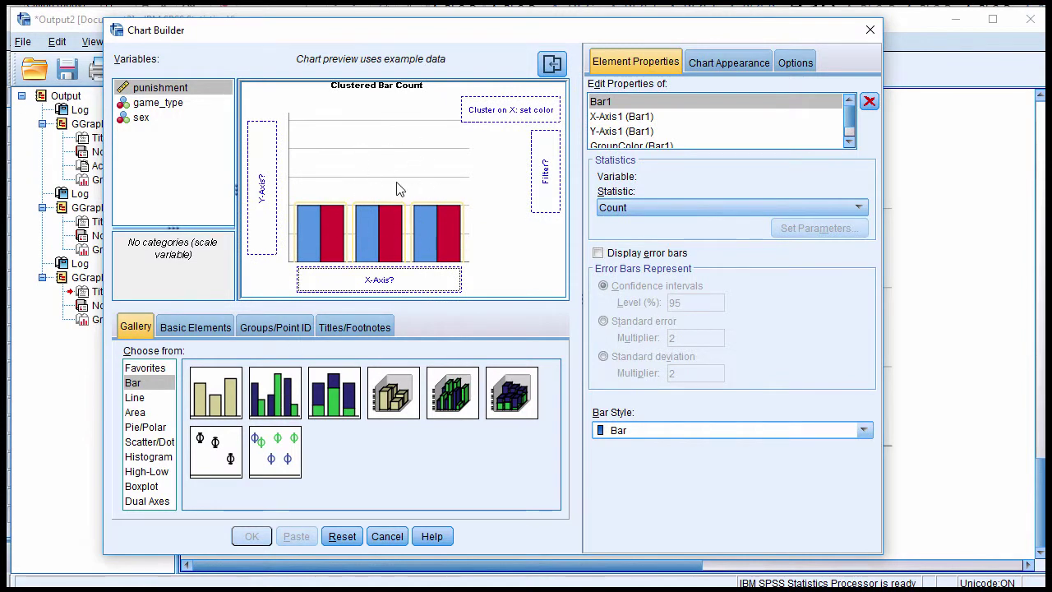
- Set the bar statistic to Mean and generate the clustered chart with punishment on the y-axis, sex on the x-axis and game_type as cluster
{"action": "left_click", "coordinate": [633, 208]}
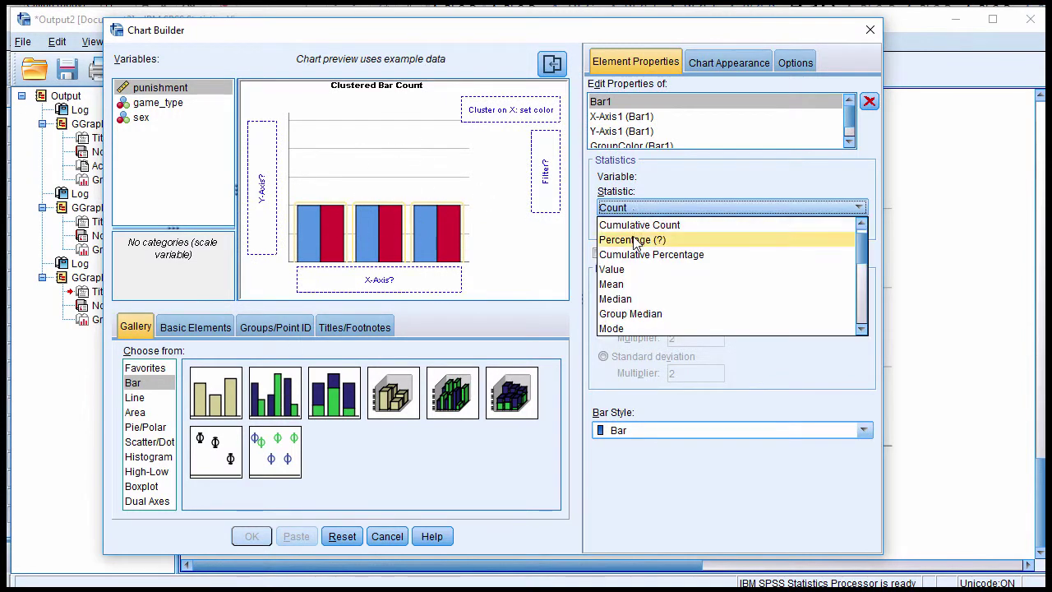
{"action": "left_click", "coordinate": [633, 284]}
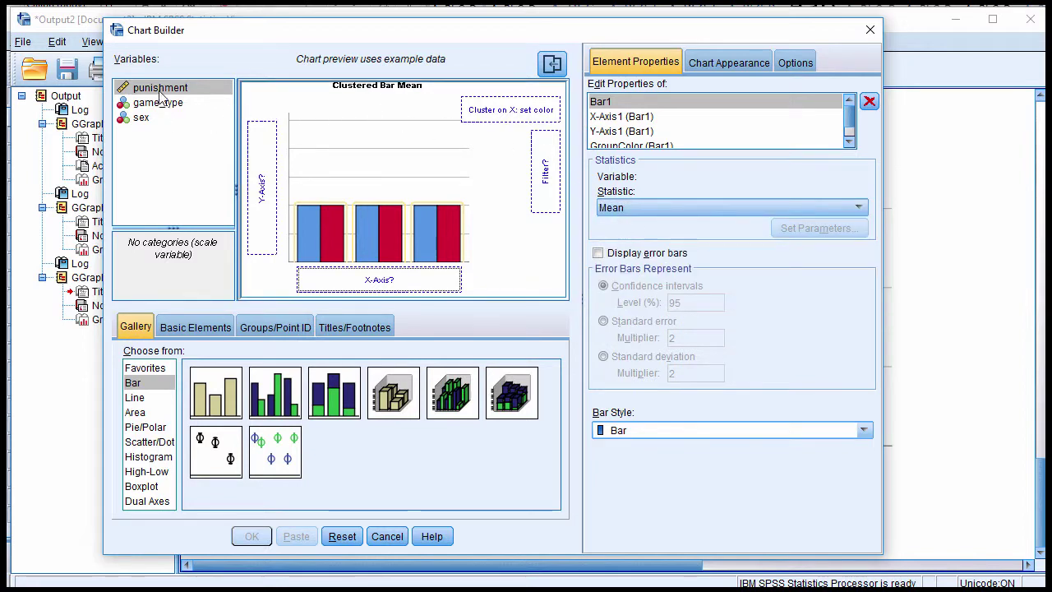
{"action": "left_click_drag", "start_coordinate": [160, 94], "coordinate": [261, 177]}
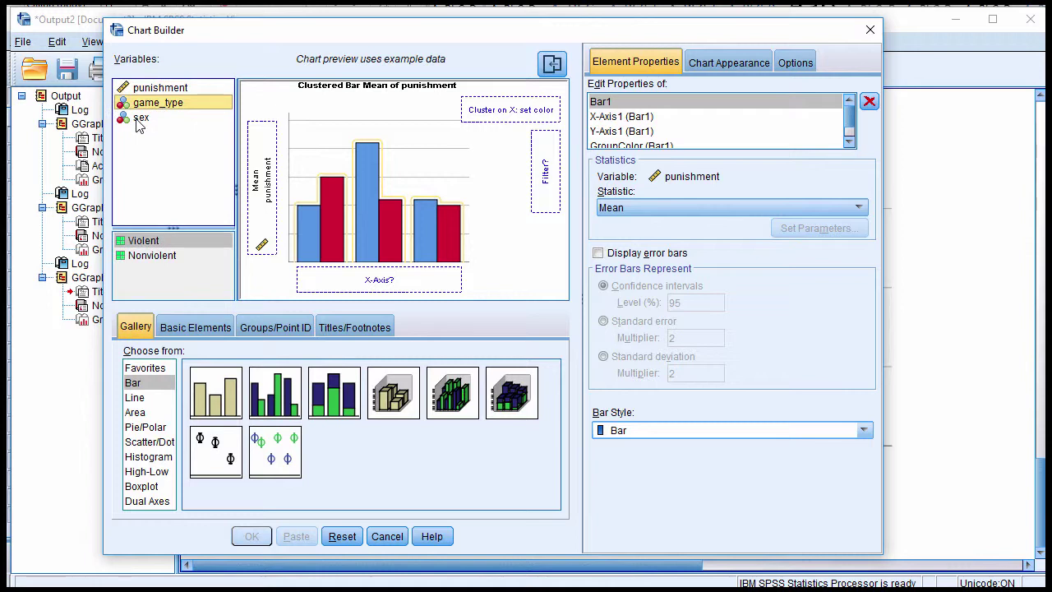
{"action": "left_click_drag", "start_coordinate": [138, 122], "coordinate": [335, 273]}
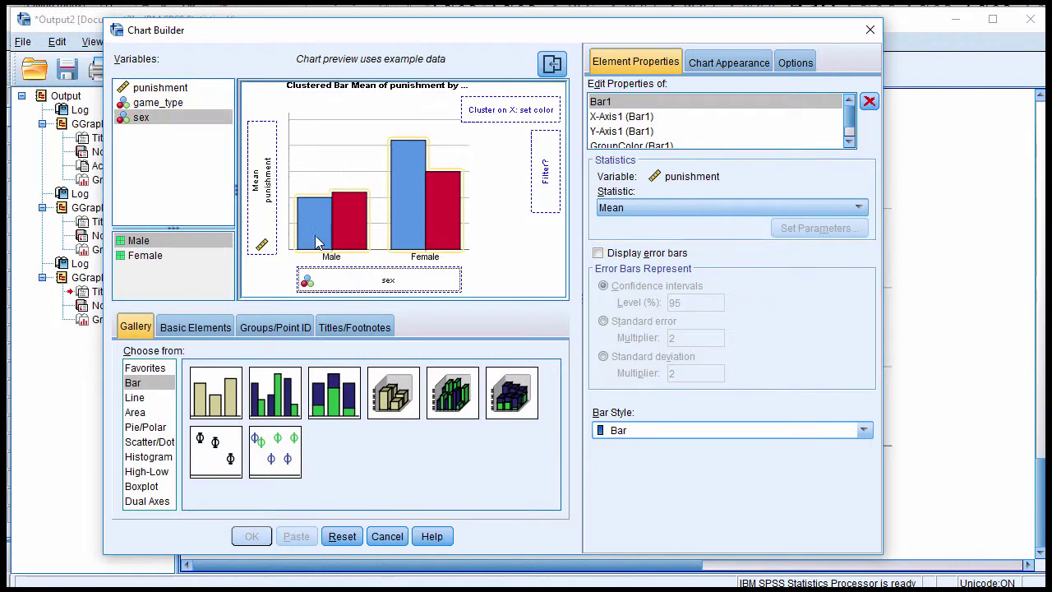
{"action": "left_click", "coordinate": [169, 114]}
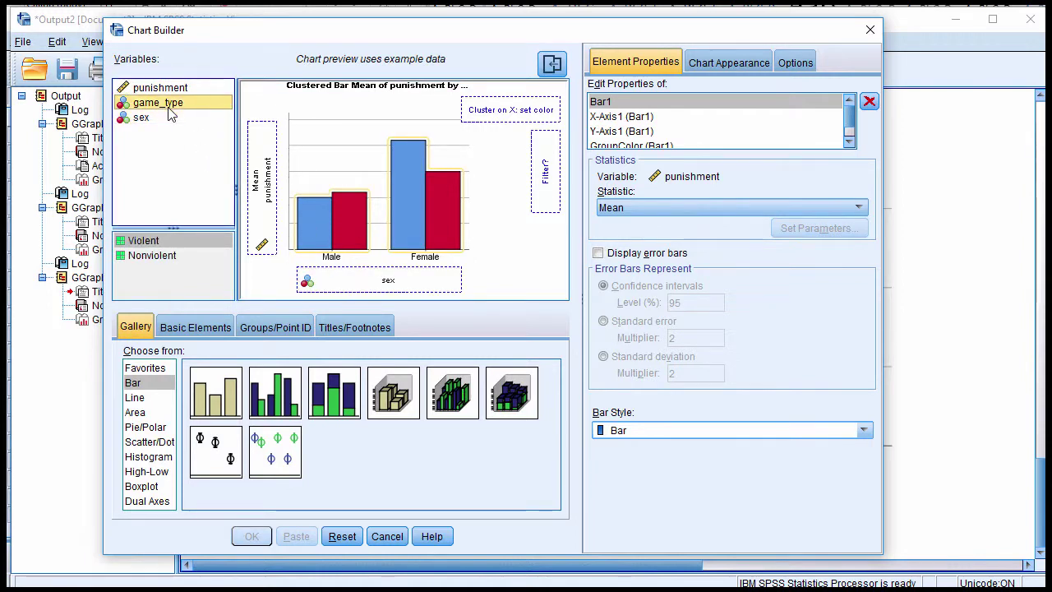
{"action": "left_click_drag", "start_coordinate": [168, 113], "coordinate": [483, 112]}
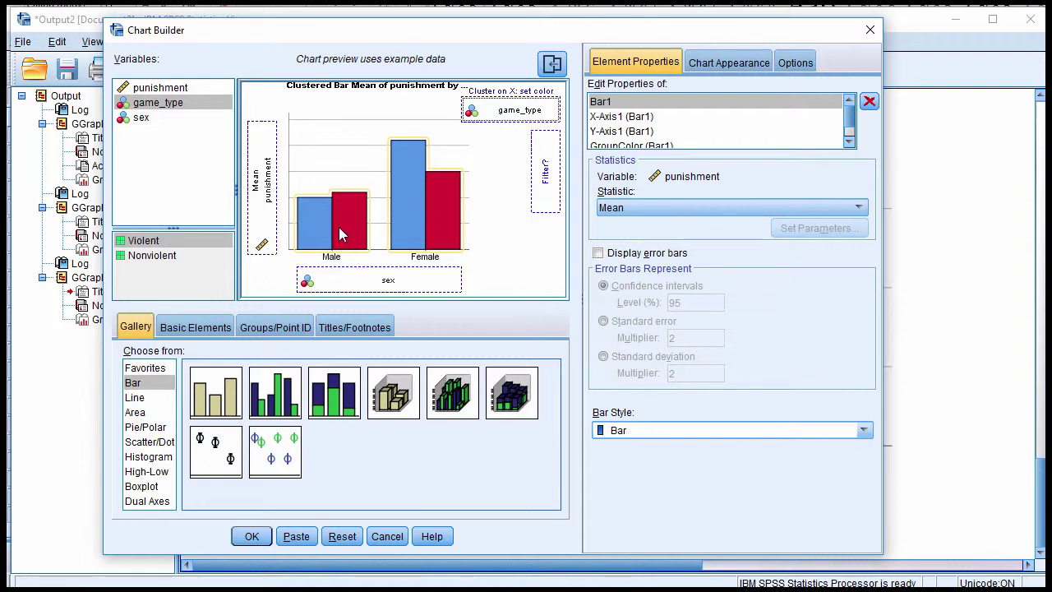
{"action": "left_click", "coordinate": [251, 536]}
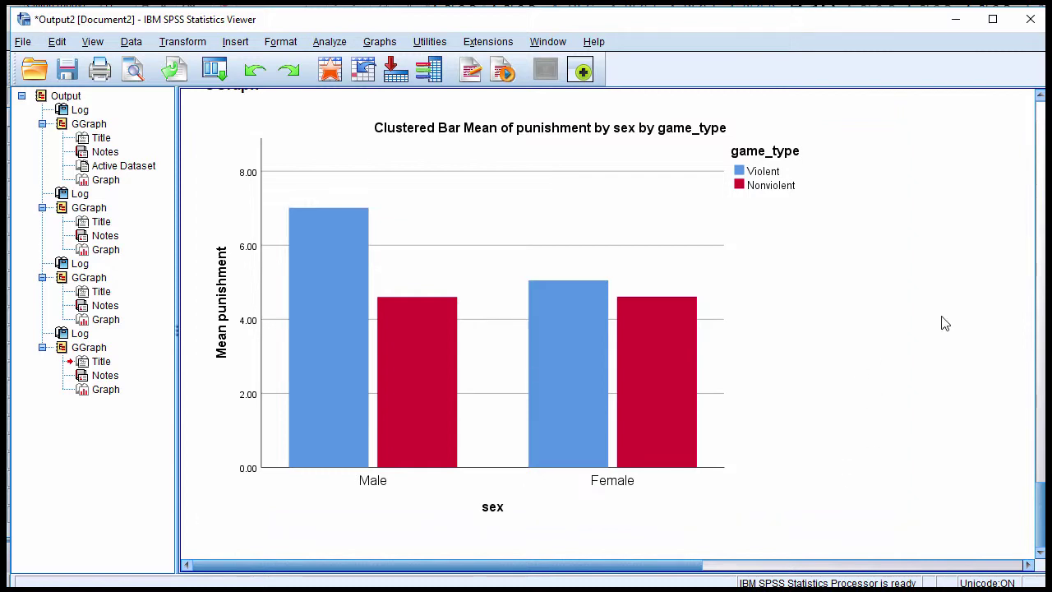
- Generate another clustered bar chart of mean punishment by sex and game_type, with error bars showing 95% confidence intervals
{"action": "left_click", "coordinate": [384, 45]}
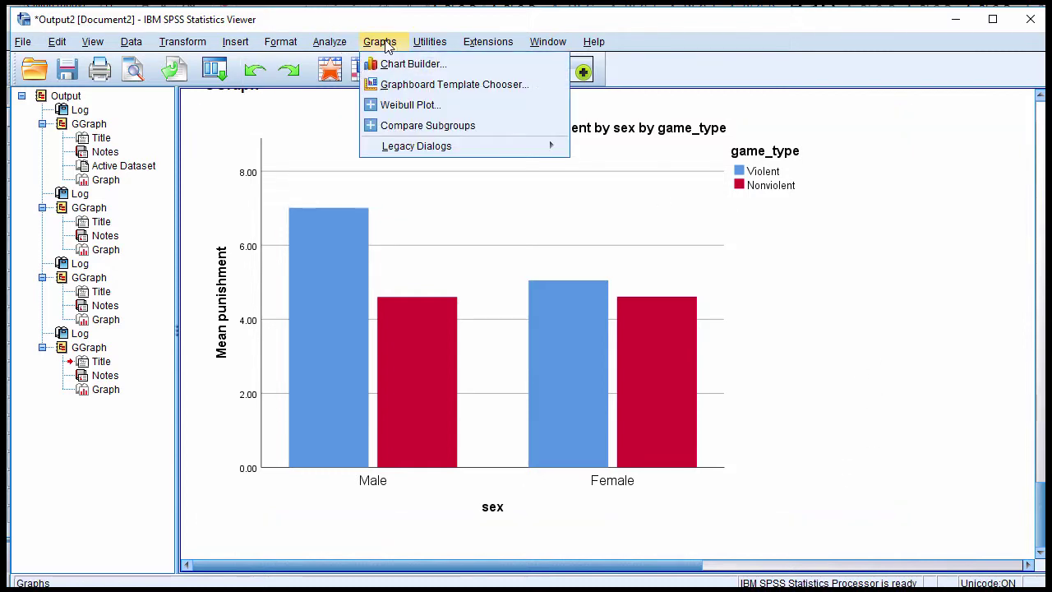
{"action": "left_click", "coordinate": [403, 66]}
{"action": "left_click", "coordinate": [469, 388]}
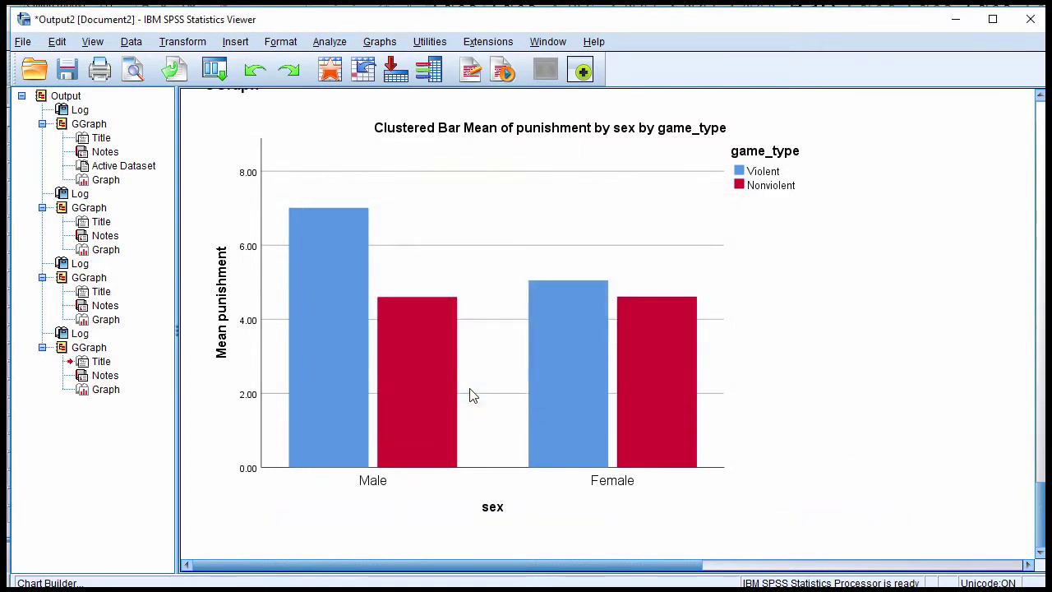
{"action": "left_click", "coordinate": [598, 252]}
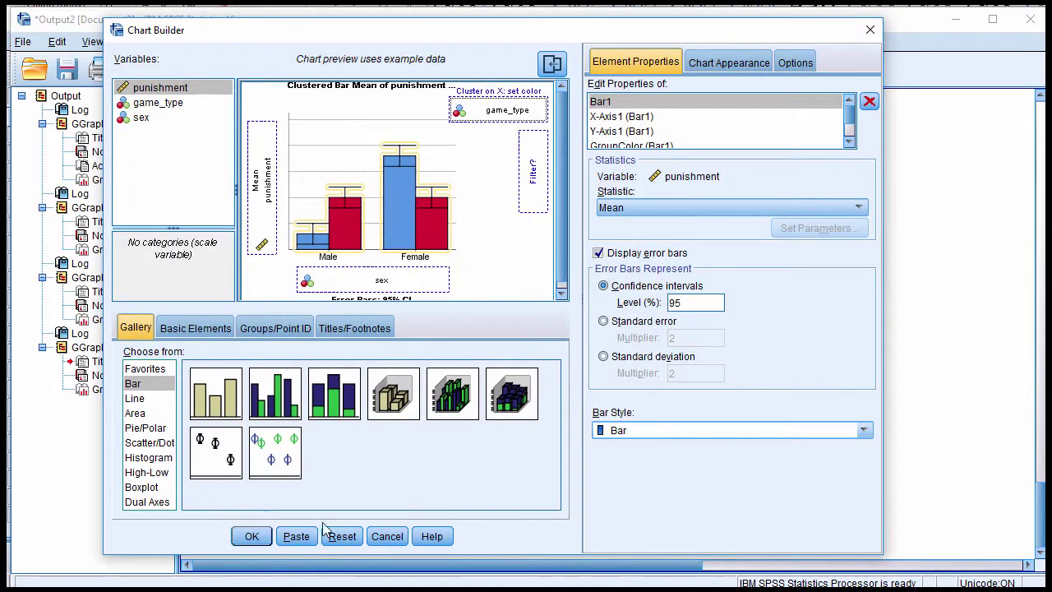
{"action": "left_click", "coordinate": [250, 538]}
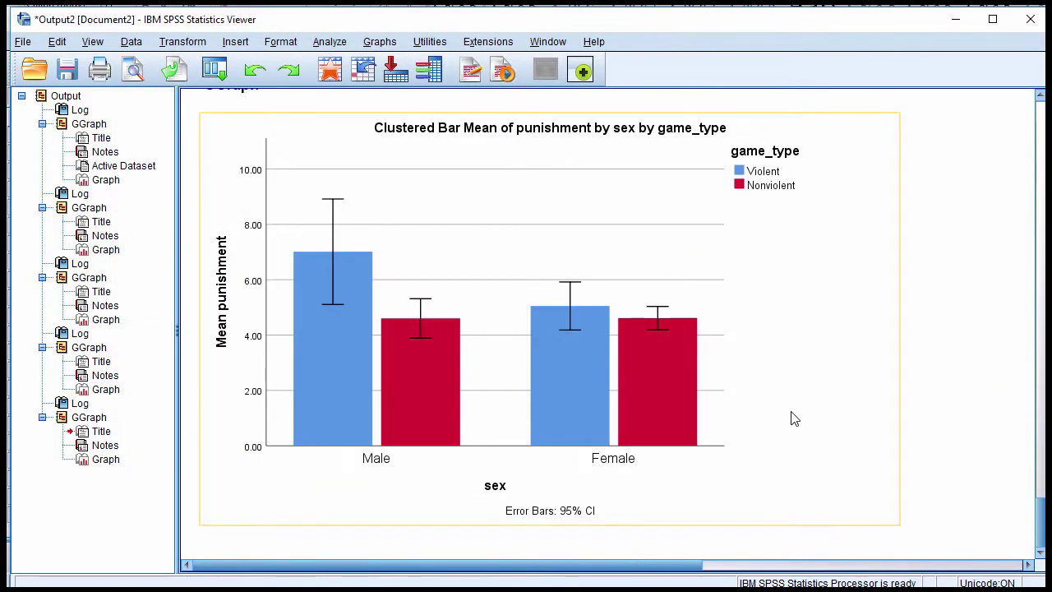
- Open the newest clustered bar chart for editing and delete its title
{"action": "double_click", "coordinate": [468, 149]}
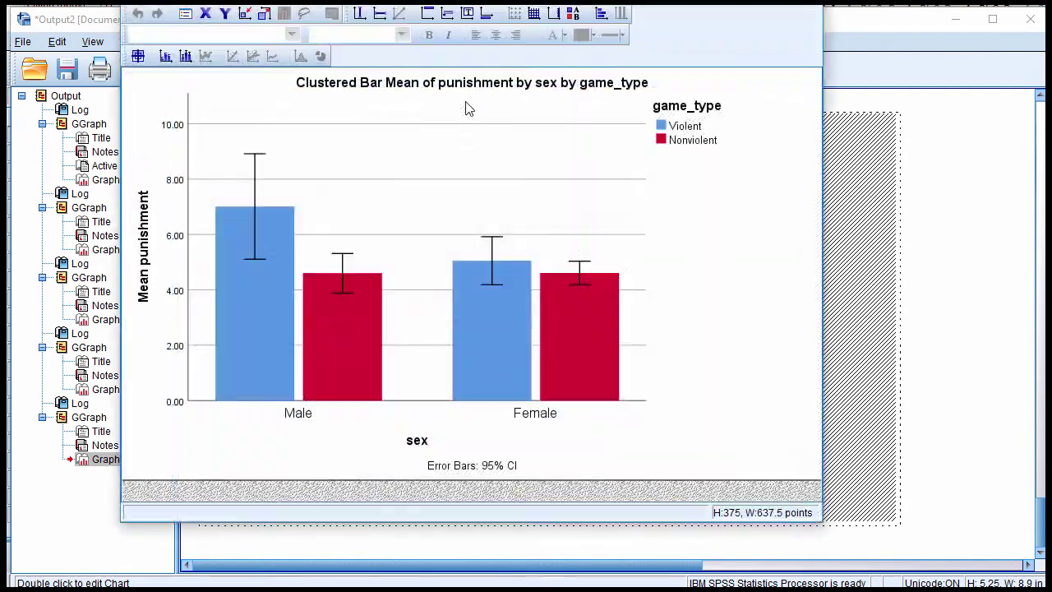
{"action": "left_click", "coordinate": [466, 92]}
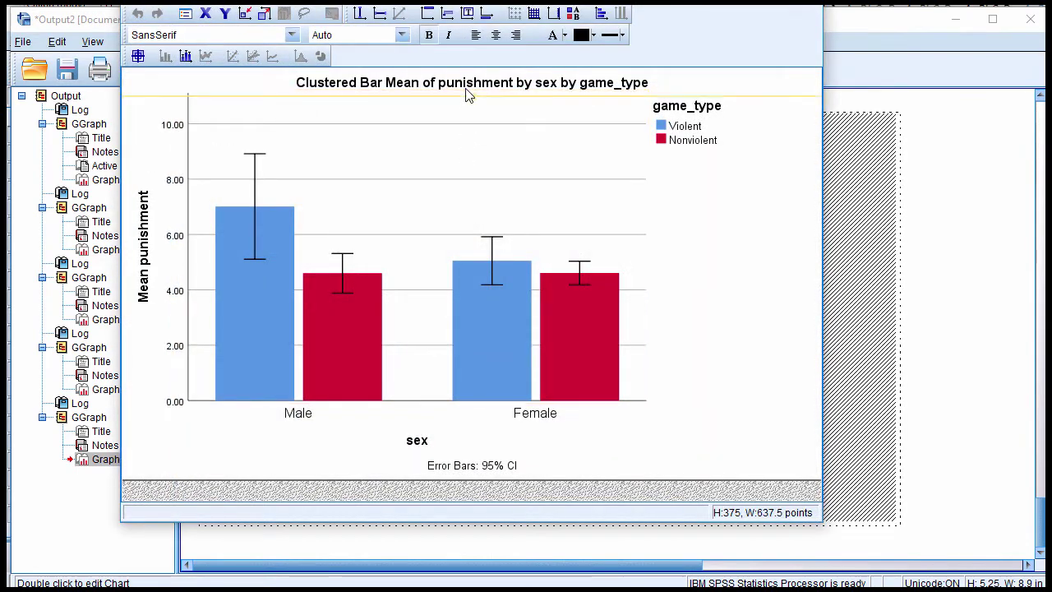
{"action": "key", "text": "Delete"}
{"action": "left_click", "coordinate": [665, 361]}
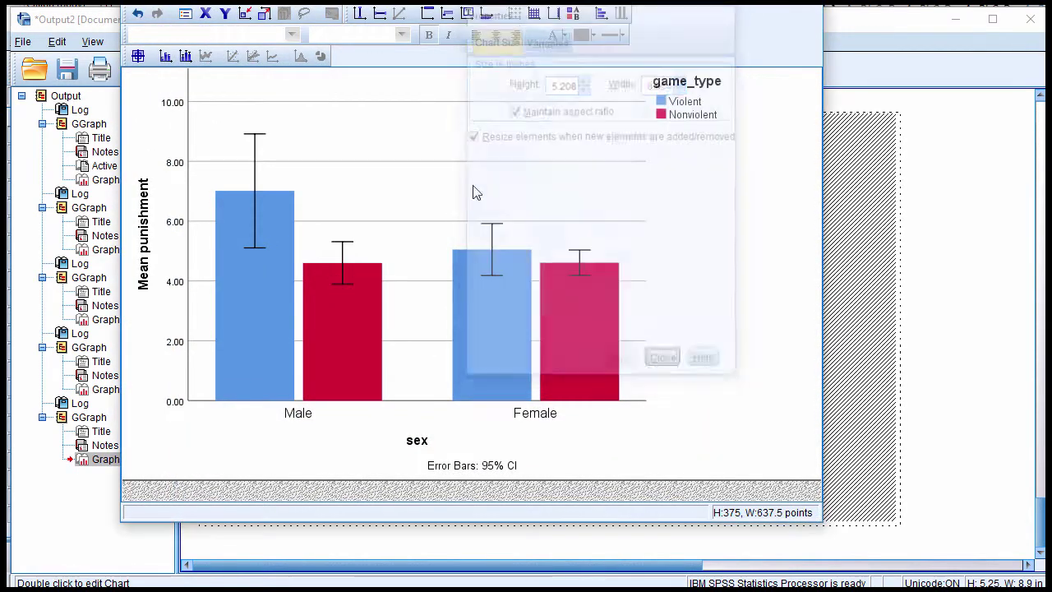
- Make the chart's horizontal grid lines transparent
{"action": "left_click", "coordinate": [420, 105]}
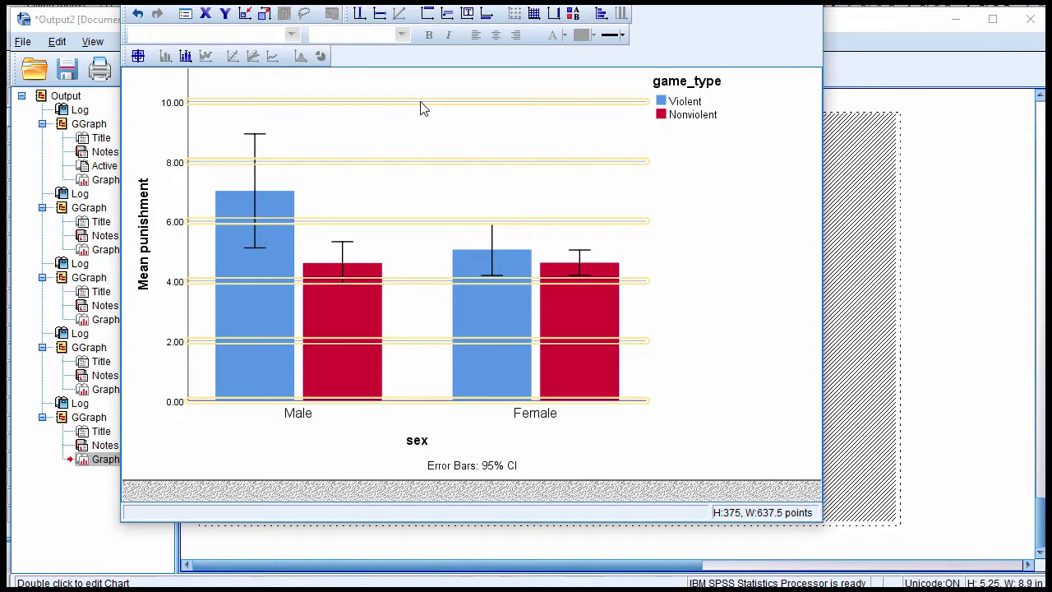
{"action": "double_click", "coordinate": [420, 106]}
{"action": "left_click", "coordinate": [699, 187]}
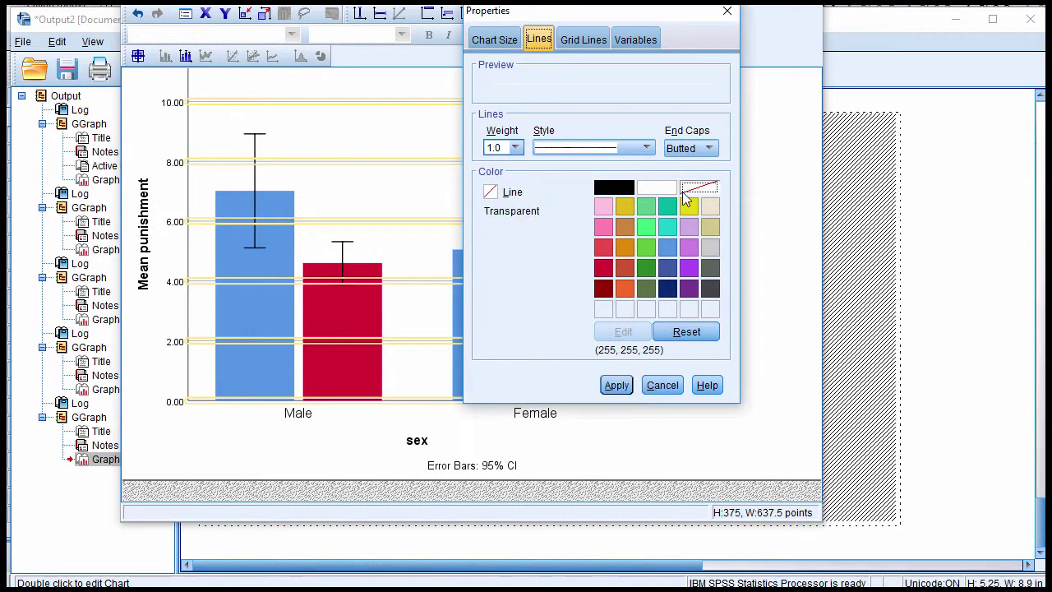
{"action": "left_click", "coordinate": [629, 382]}
{"action": "left_click", "coordinate": [663, 384]}
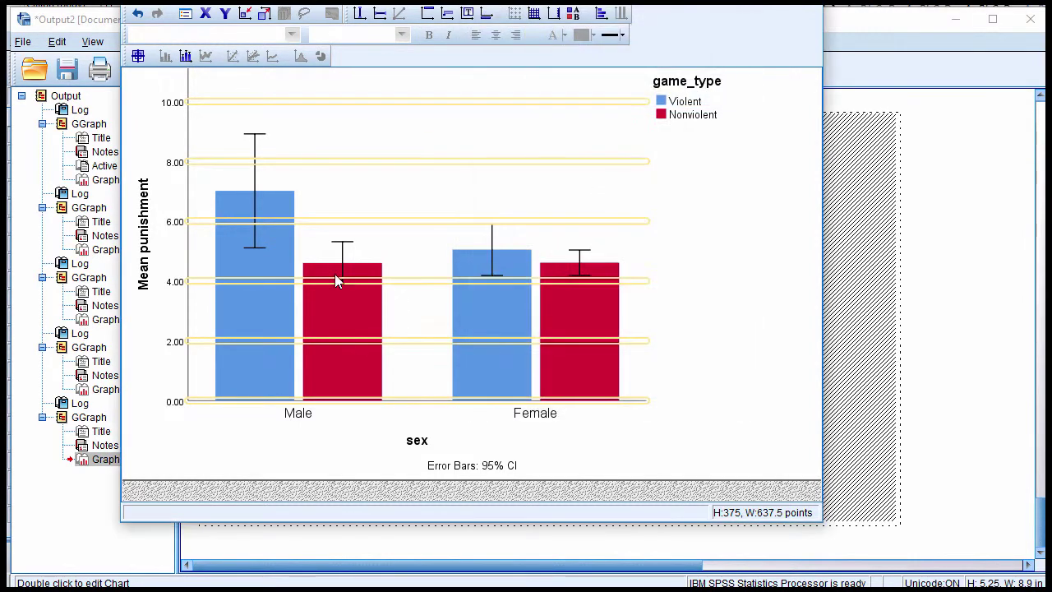
- Set the width of the chart's bars to 50%
{"action": "left_click", "coordinate": [262, 254]}
{"action": "left_click", "coordinate": [263, 277]}
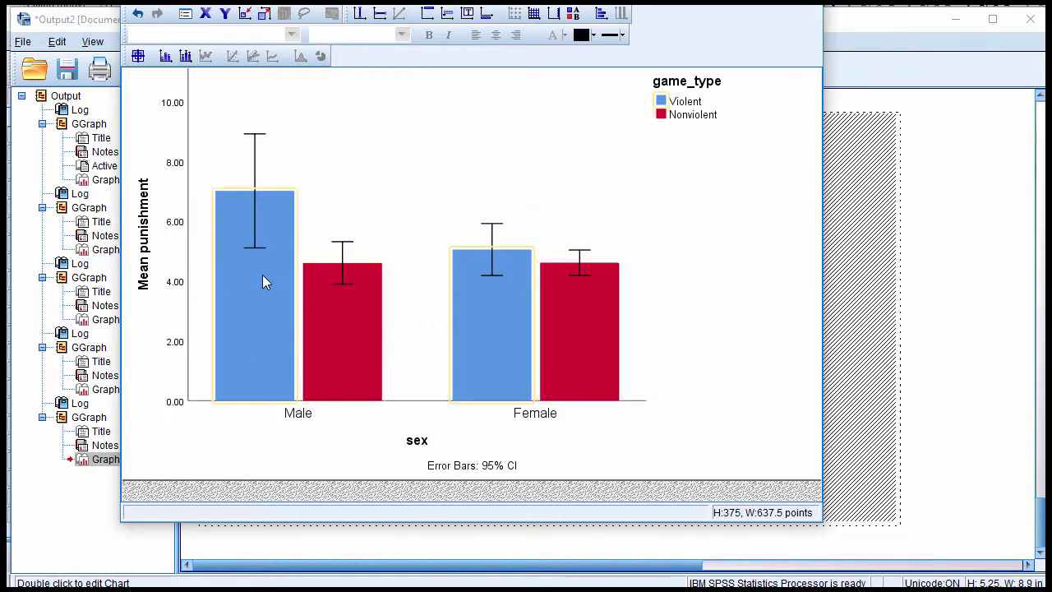
{"action": "double_click", "coordinate": [262, 275]}
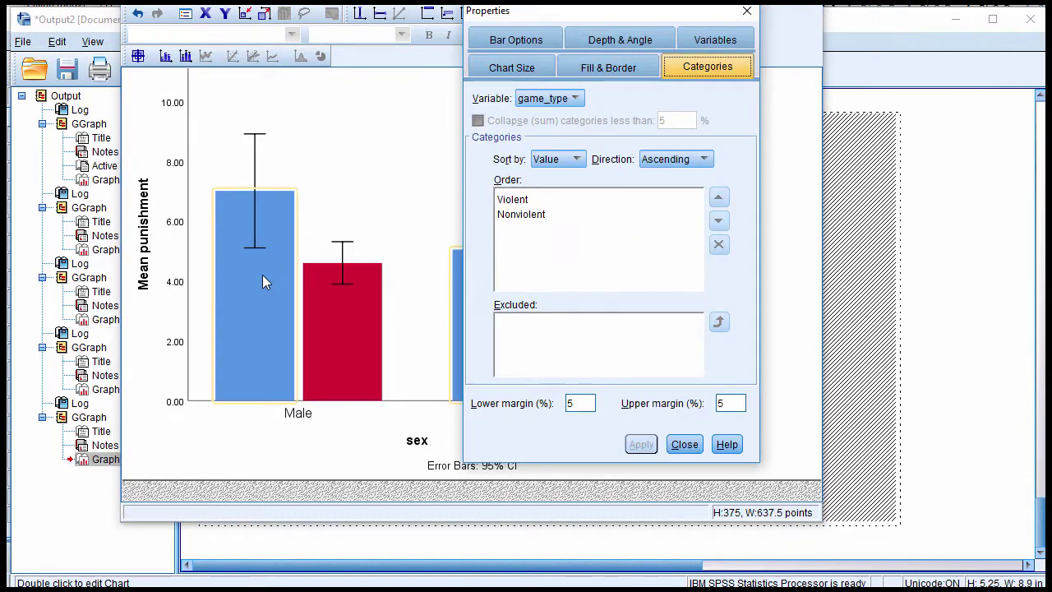
{"action": "left_click", "coordinate": [526, 42]}
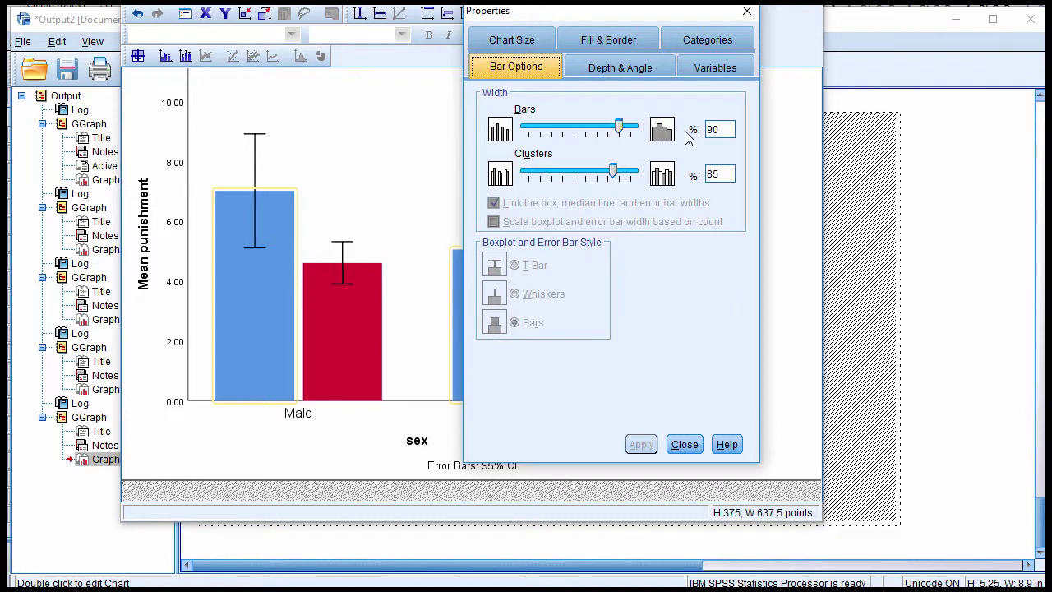
{"action": "left_click_drag", "start_coordinate": [728, 128], "coordinate": [700, 128]}
{"action": "type", "text": "50"}
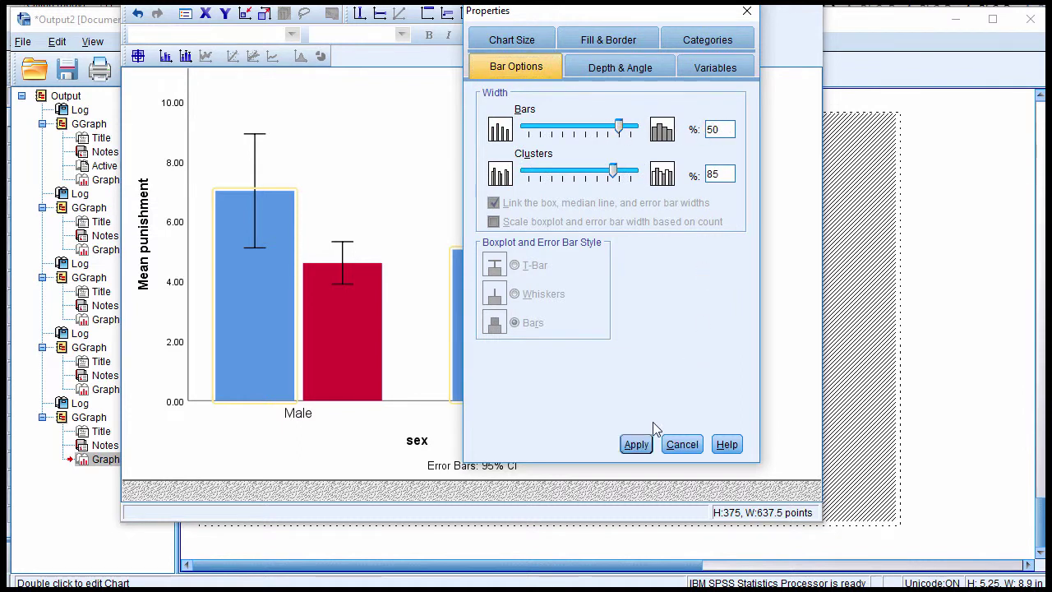
{"action": "left_click", "coordinate": [632, 444]}
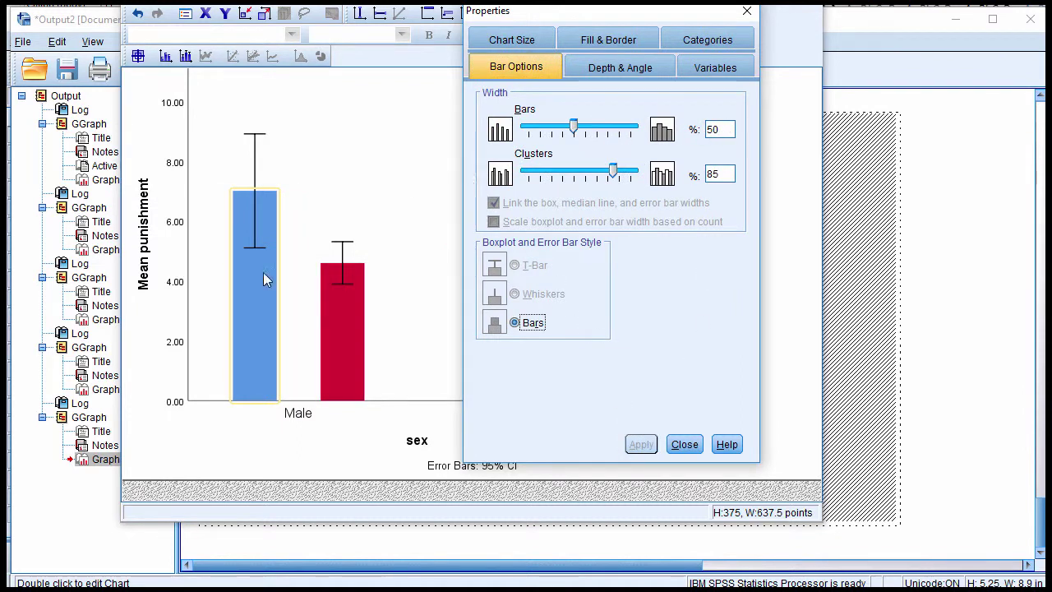
- Fill the Violent bars with light grey (204, 204, 204)
{"action": "left_click_drag", "start_coordinate": [653, 16], "coordinate": [978, 69]}
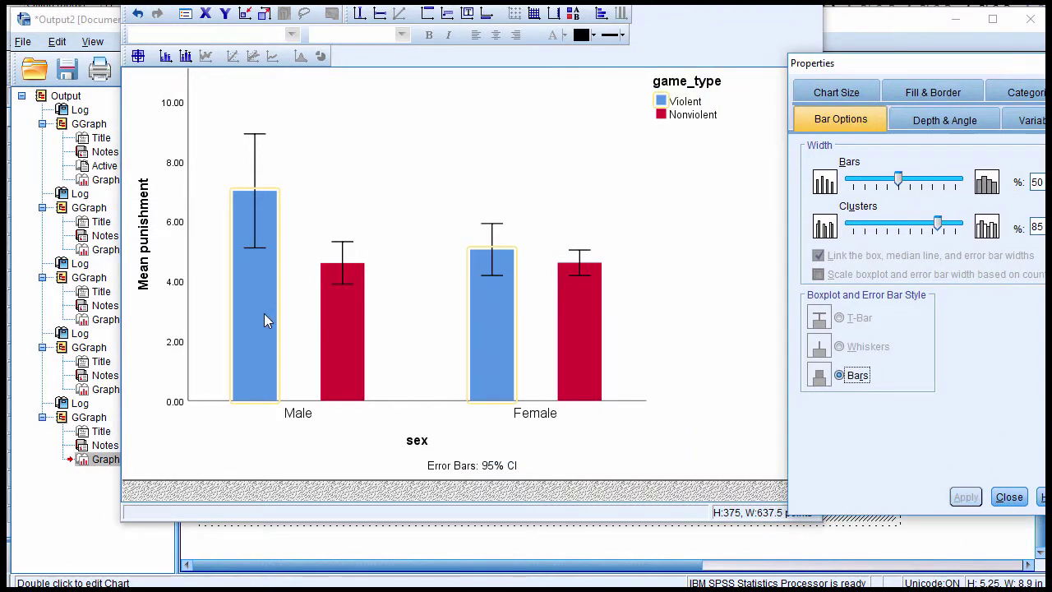
{"action": "left_click", "coordinate": [868, 97]}
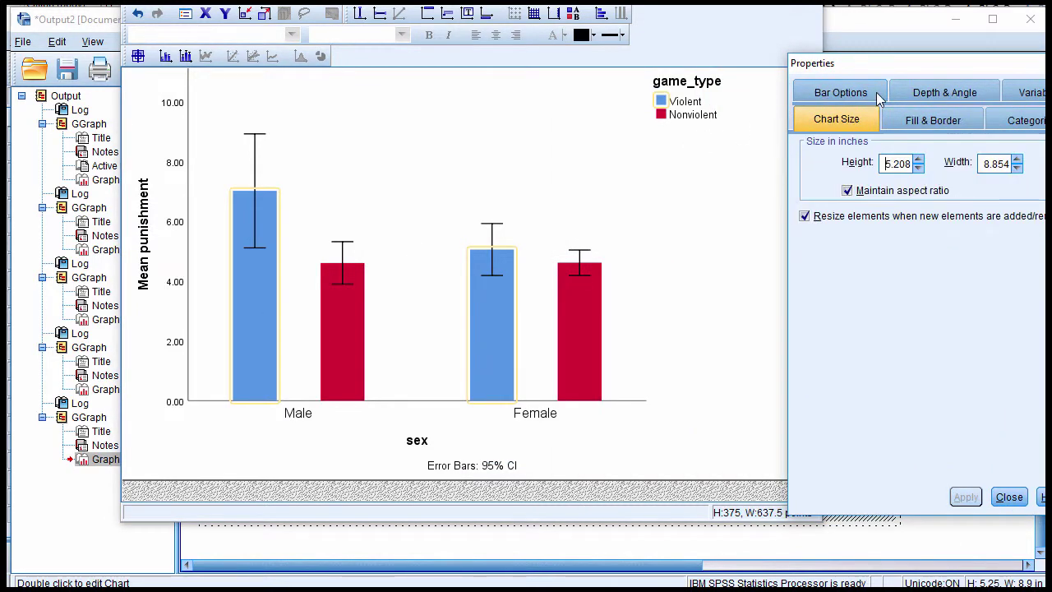
{"action": "left_click", "coordinate": [941, 125]}
{"action": "left_click", "coordinate": [1040, 266]}
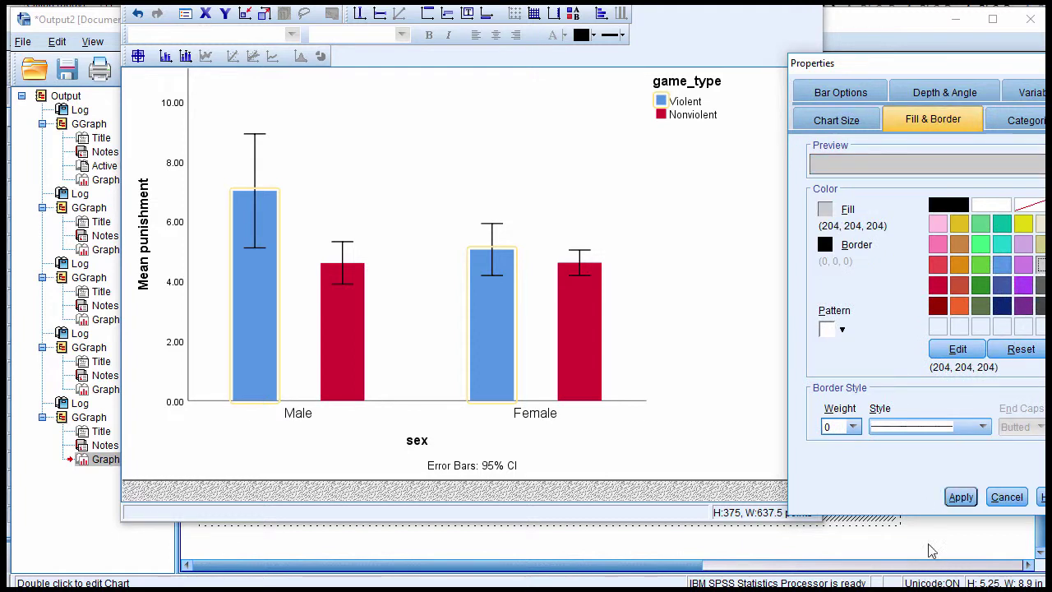
{"action": "left_click", "coordinate": [958, 496]}
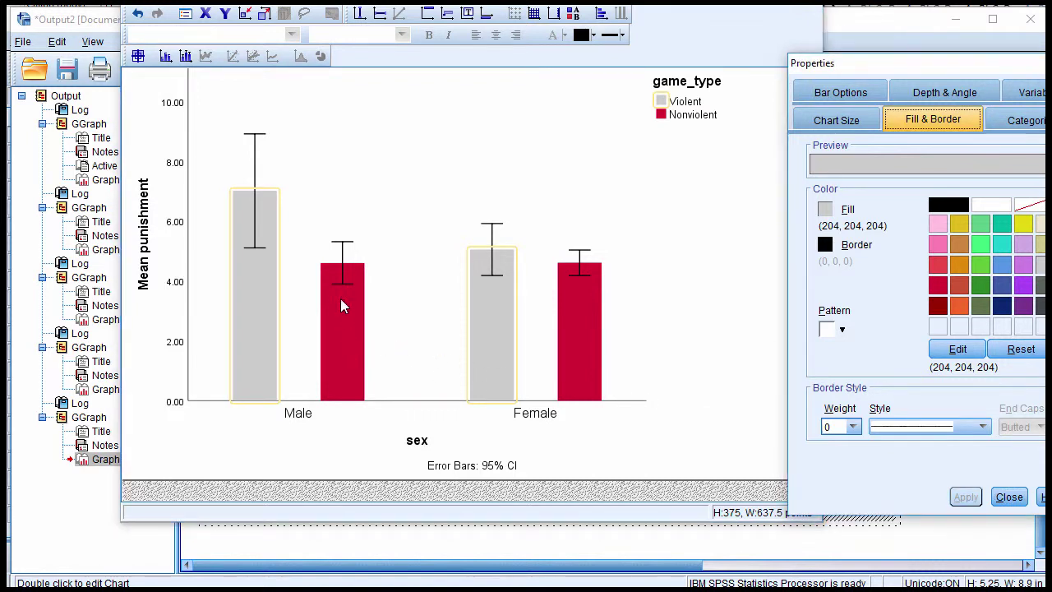
{"action": "left_click", "coordinate": [1009, 497]}
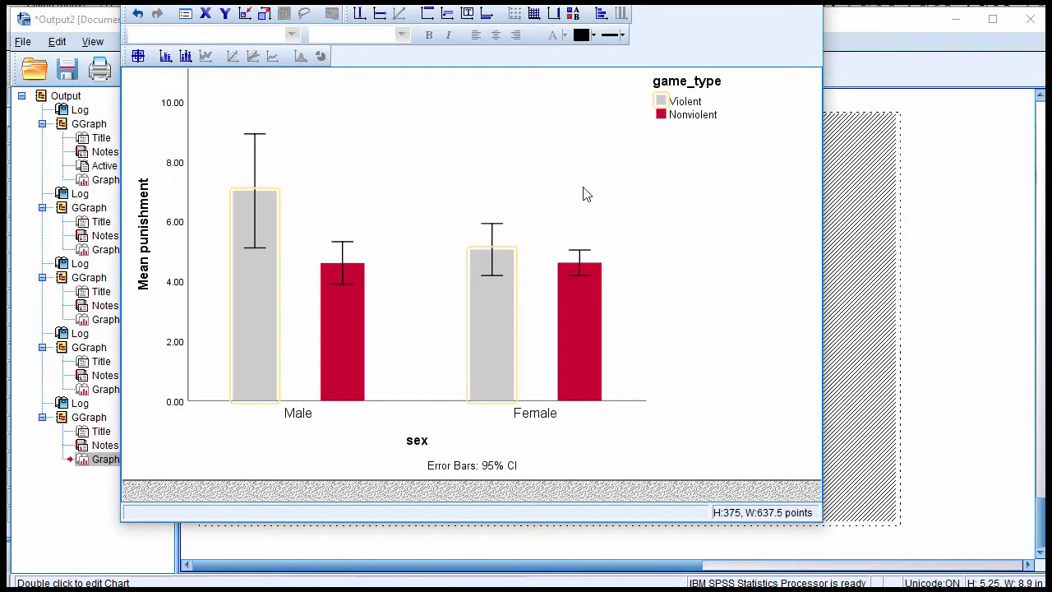
- Fill only the Nonviolent bars with dark grey (90, 100, 94) and close the chart editor
{"action": "left_click", "coordinate": [586, 192]}
{"action": "double_click", "coordinate": [590, 325]}
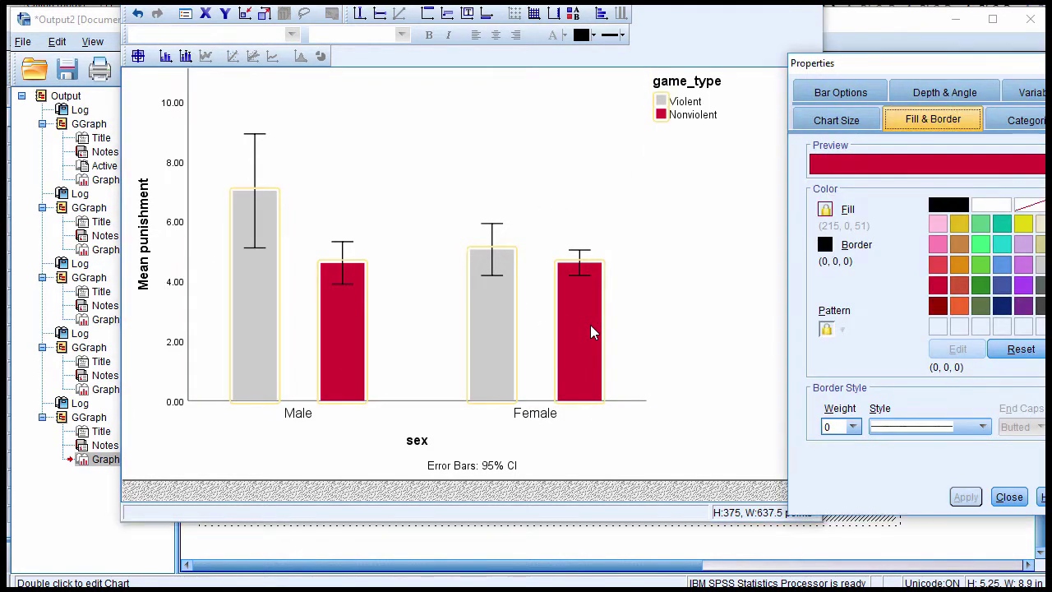
{"action": "left_click", "coordinate": [590, 324]}
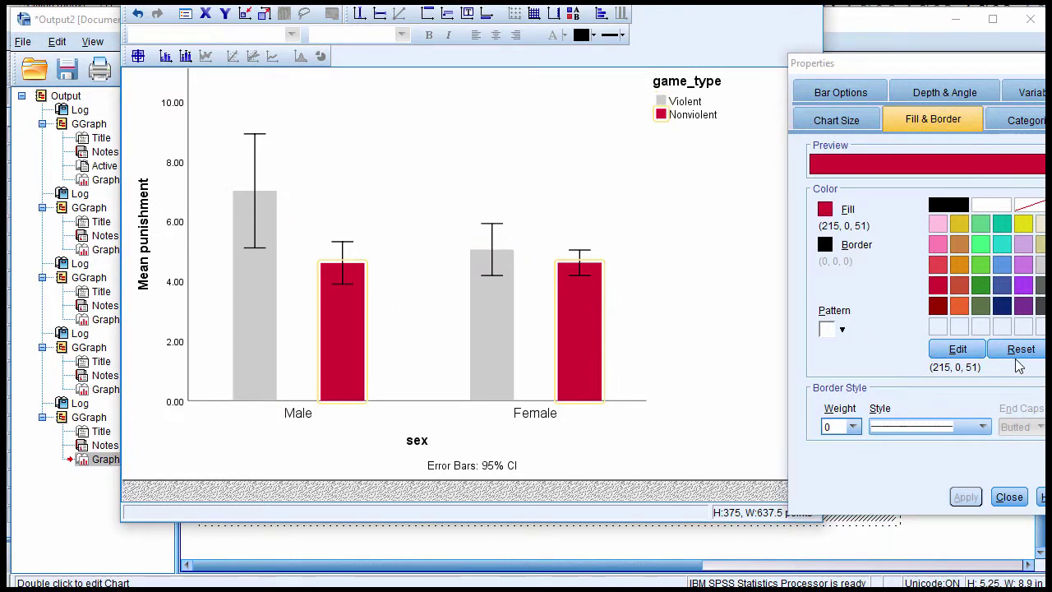
{"action": "left_click", "coordinate": [1040, 284]}
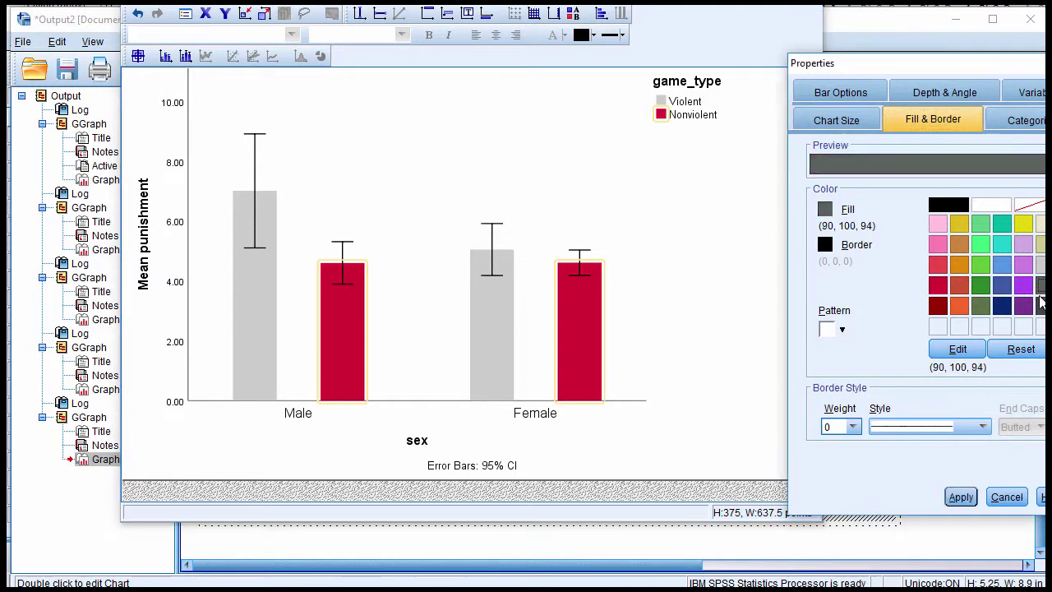
{"action": "left_click", "coordinate": [960, 496]}
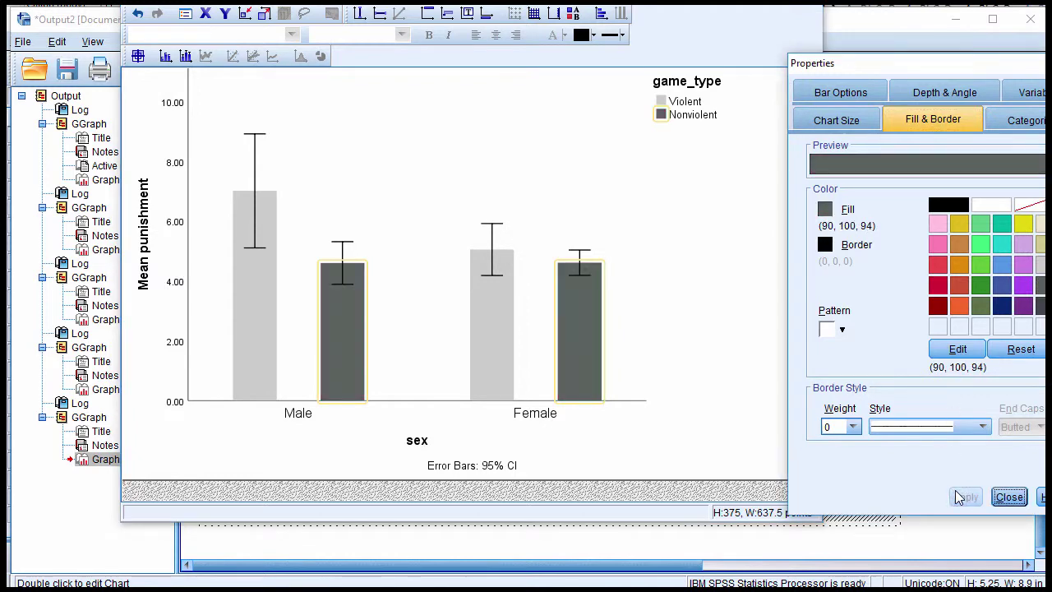
{"action": "left_click", "coordinate": [1009, 496]}
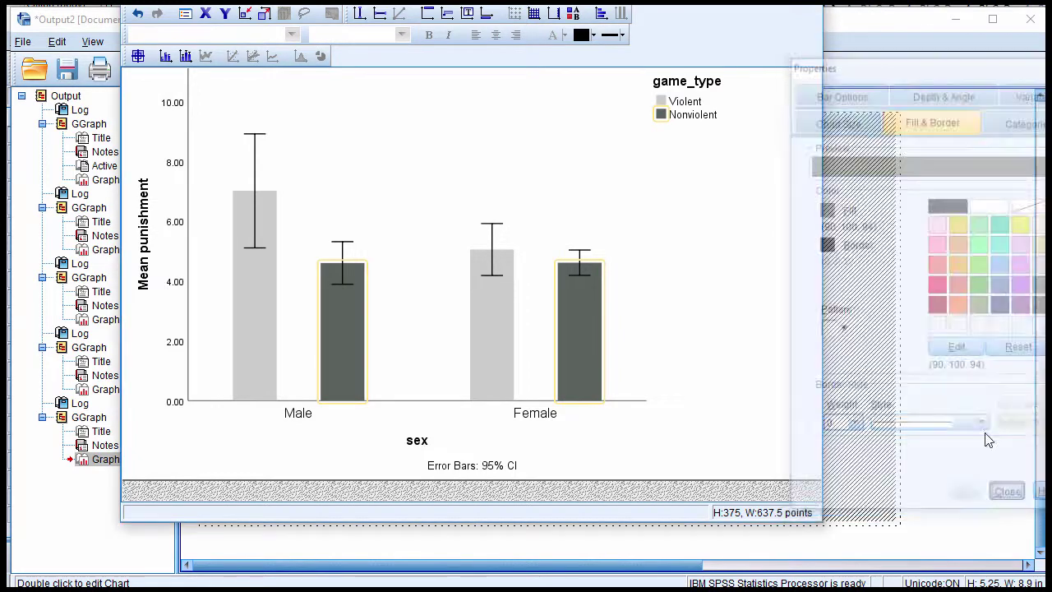
{"action": "key", "text": "alt+F4"}
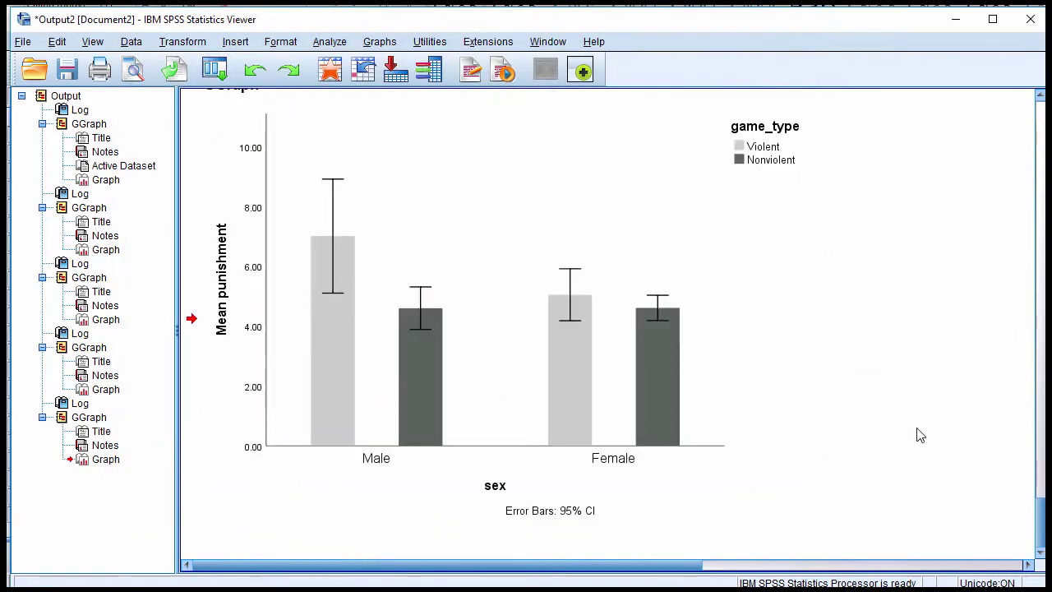
- Reopen the clustered chart for editing and delete the error bar footnote below the x-axis title
{"action": "double_click", "coordinate": [480, 244]}
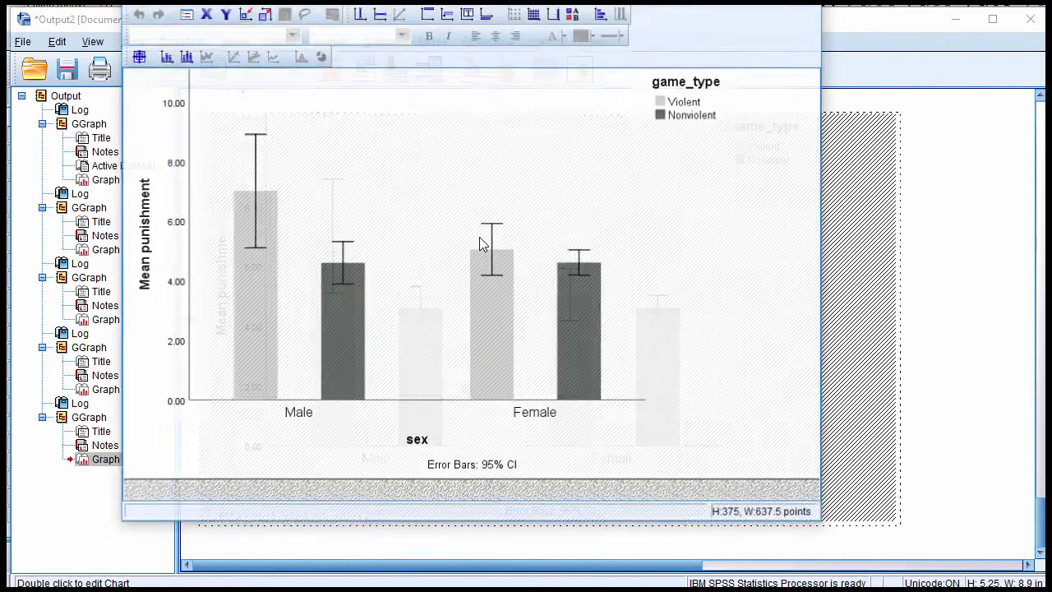
{"action": "double_click", "coordinate": [457, 182]}
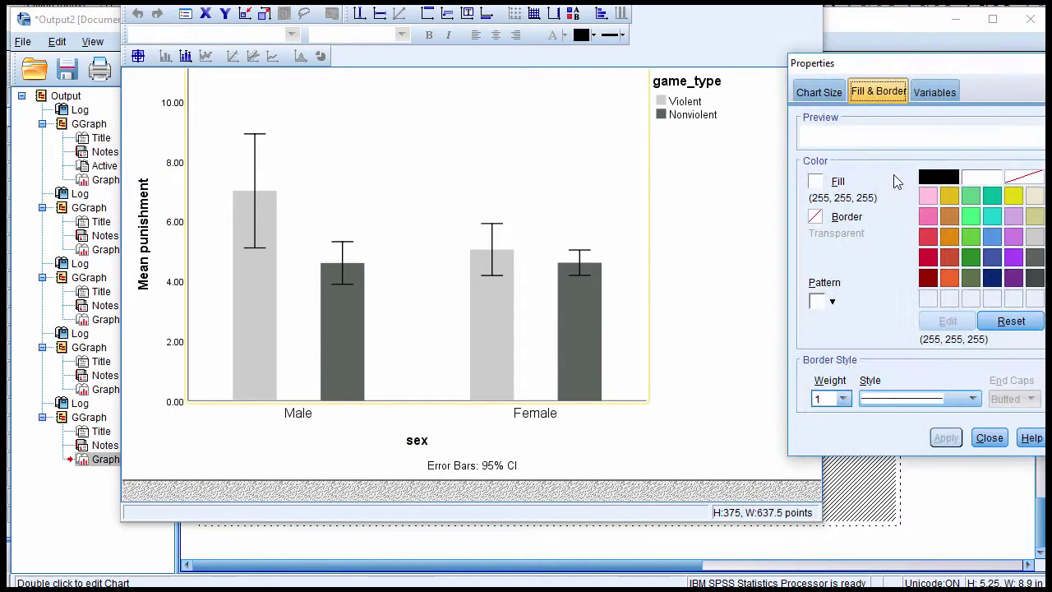
{"action": "left_click", "coordinate": [494, 466]}
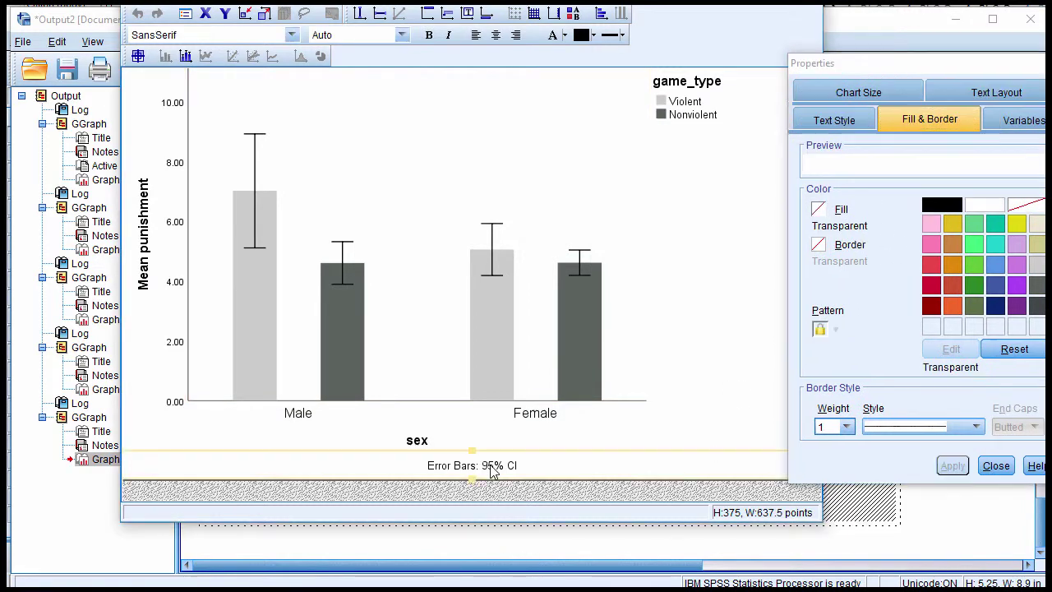
{"action": "key", "text": "Delete"}
- Capitalize the x-axis title so it reads Sex
{"action": "left_click", "coordinate": [424, 468]}
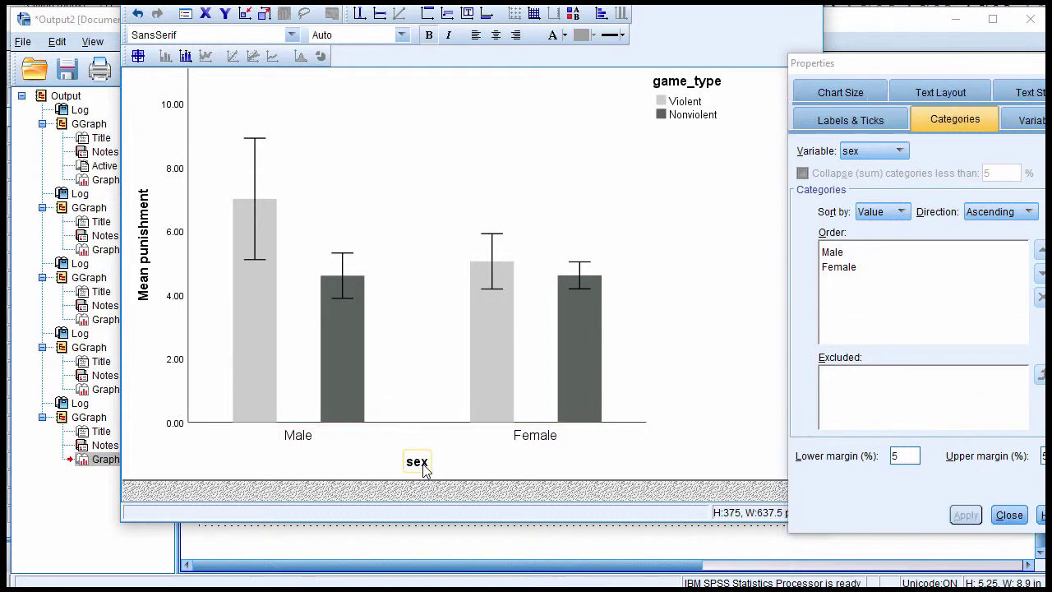
{"action": "left_click", "coordinate": [424, 469]}
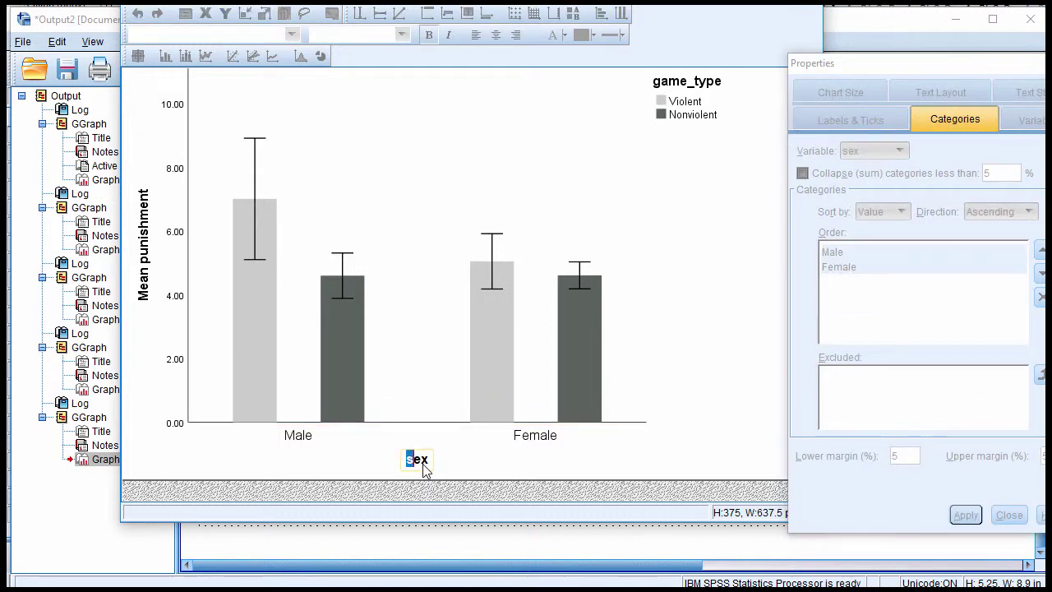
{"action": "type", "text": "S"}
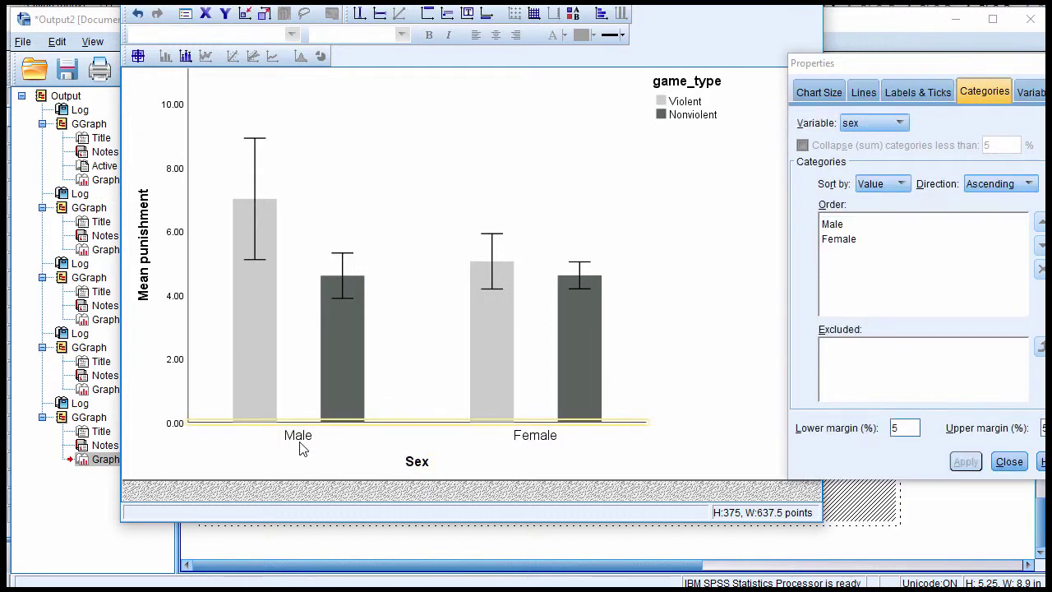
- Set the Male and Female category labels on the x-axis to bold
{"action": "left_click", "coordinate": [301, 444]}
{"action": "left_click", "coordinate": [301, 443]}
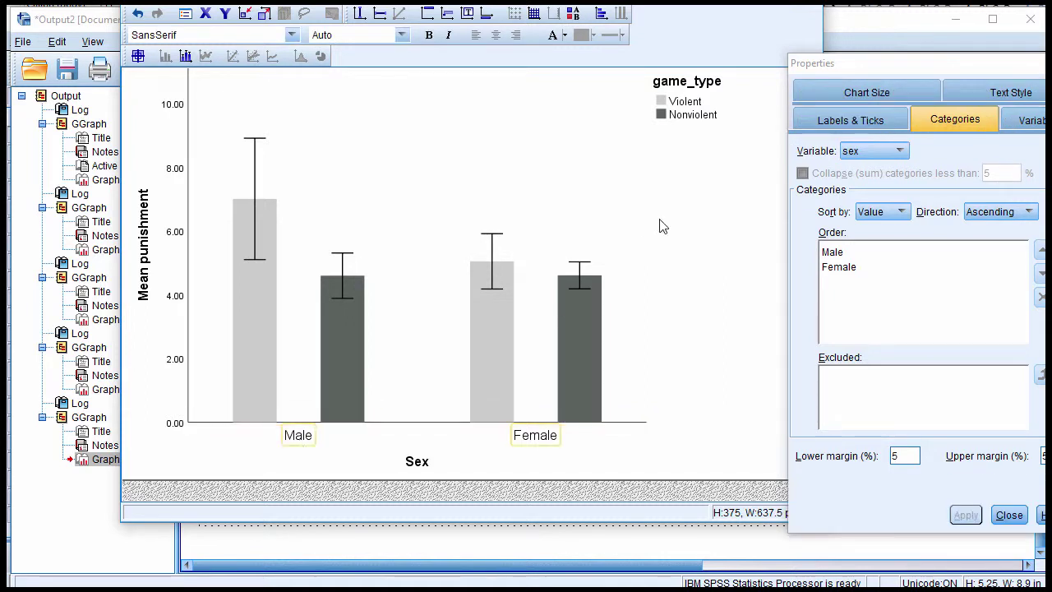
{"action": "left_click", "coordinate": [886, 97]}
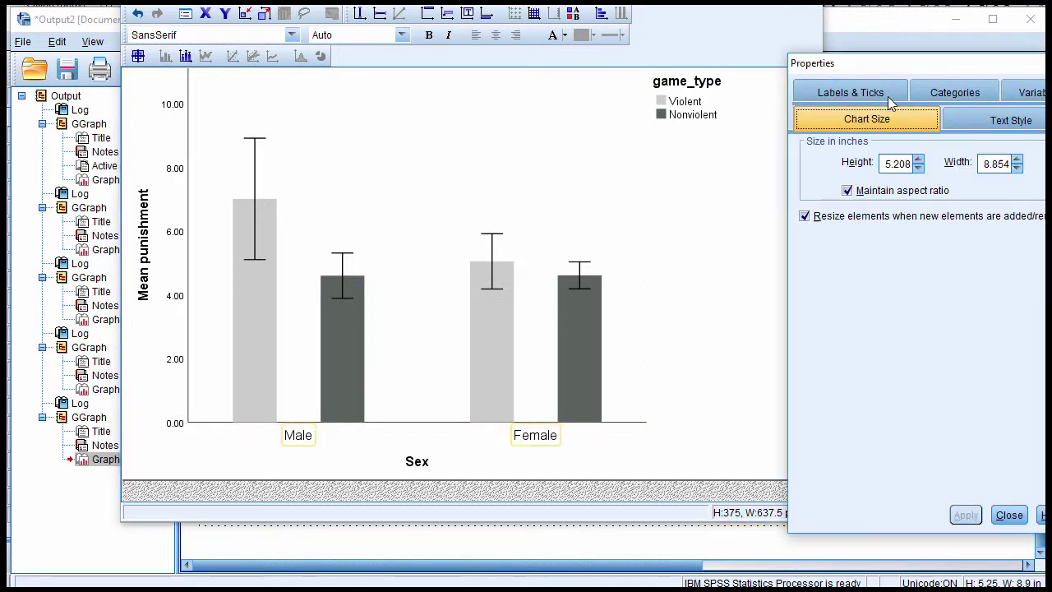
{"action": "left_click", "coordinate": [949, 93]}
{"action": "left_click", "coordinate": [998, 95]}
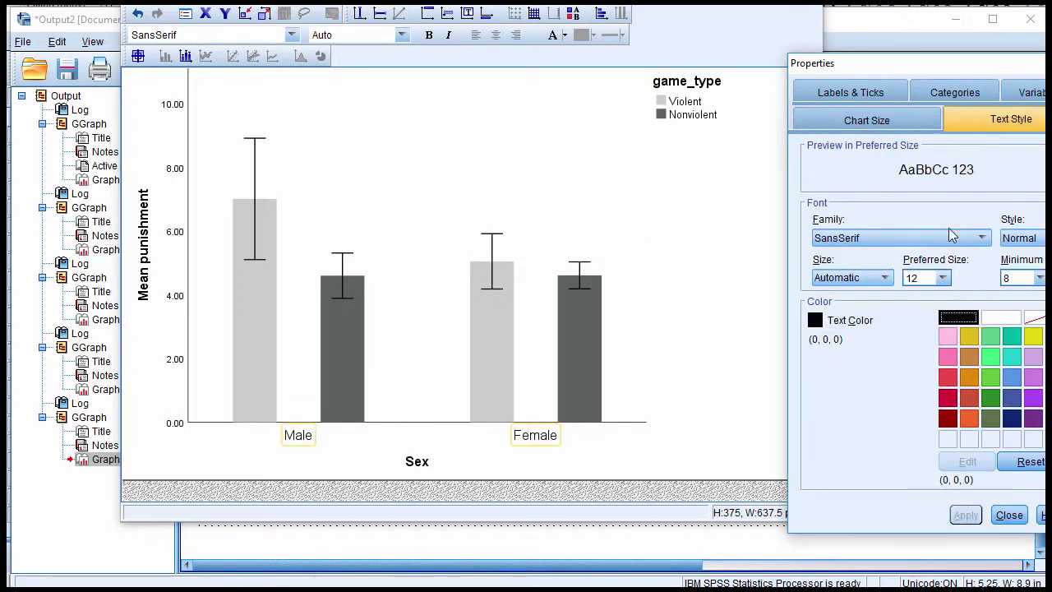
{"action": "left_click", "coordinate": [1020, 237]}
{"action": "left_click", "coordinate": [1015, 268]}
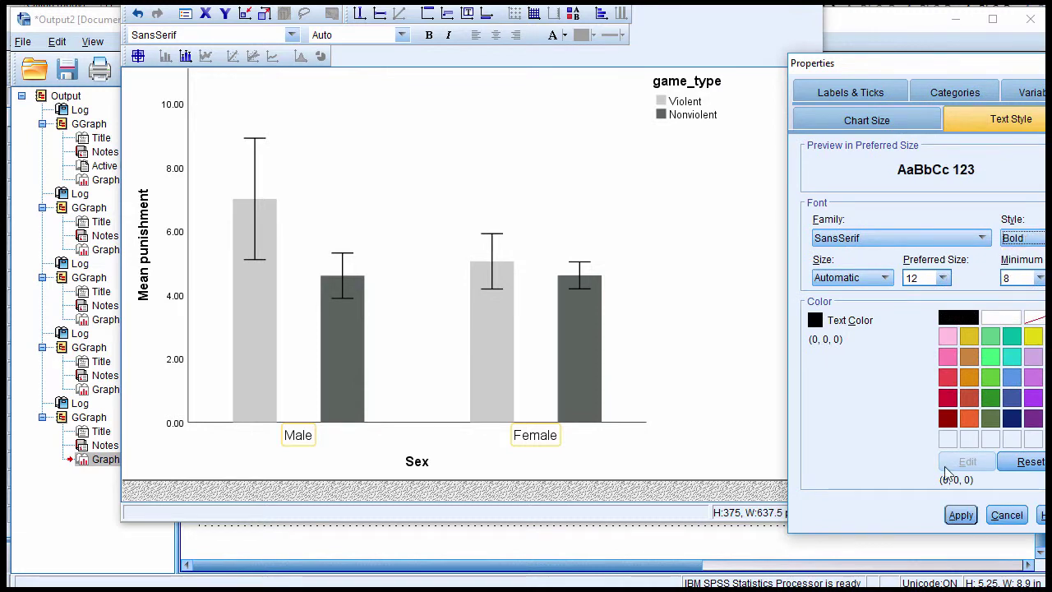
{"action": "left_click", "coordinate": [960, 515]}
- Set the major increment of the y-axis scale to 1
{"action": "left_click", "coordinate": [176, 238]}
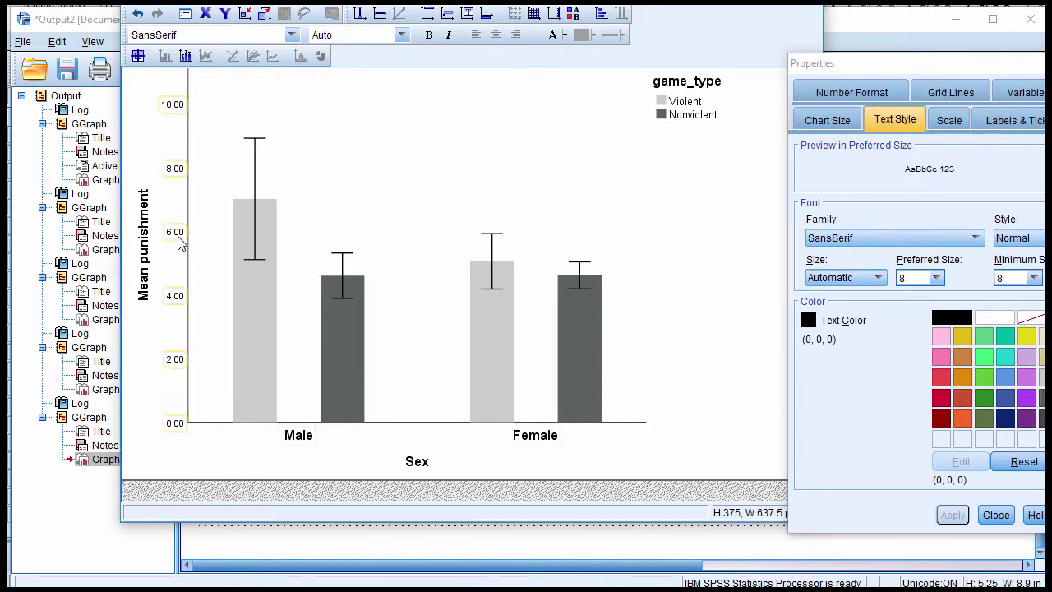
{"action": "left_click", "coordinate": [950, 120]}
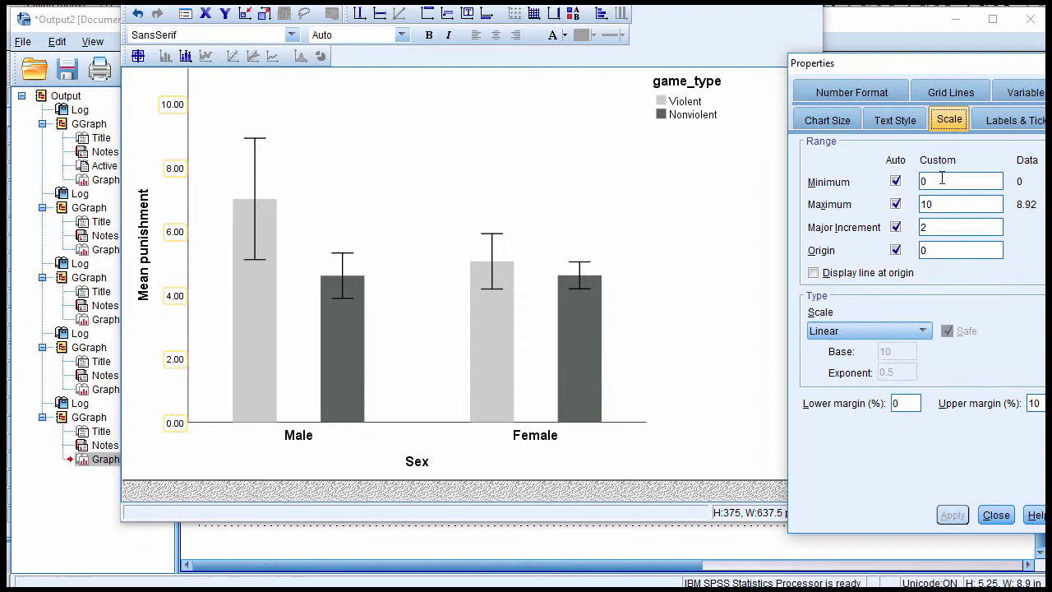
{"action": "left_click", "coordinate": [921, 227]}
{"action": "type", "text": "1"}
{"action": "left_click", "coordinate": [952, 515]}
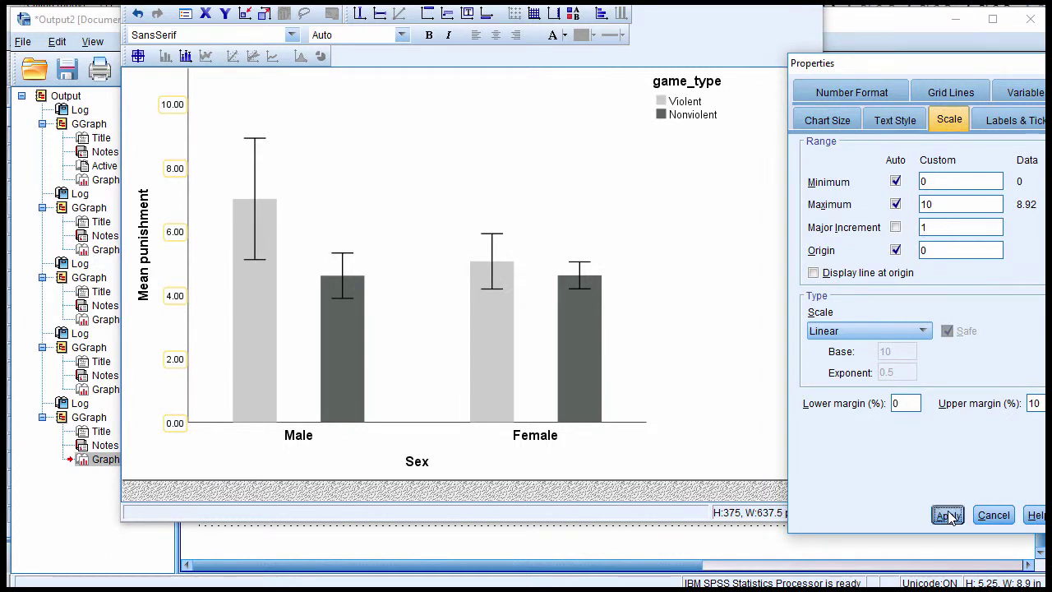
- Set the y-axis number format to 0 decimal places
{"action": "left_click", "coordinate": [851, 92]}
{"action": "type", "text": "0"}
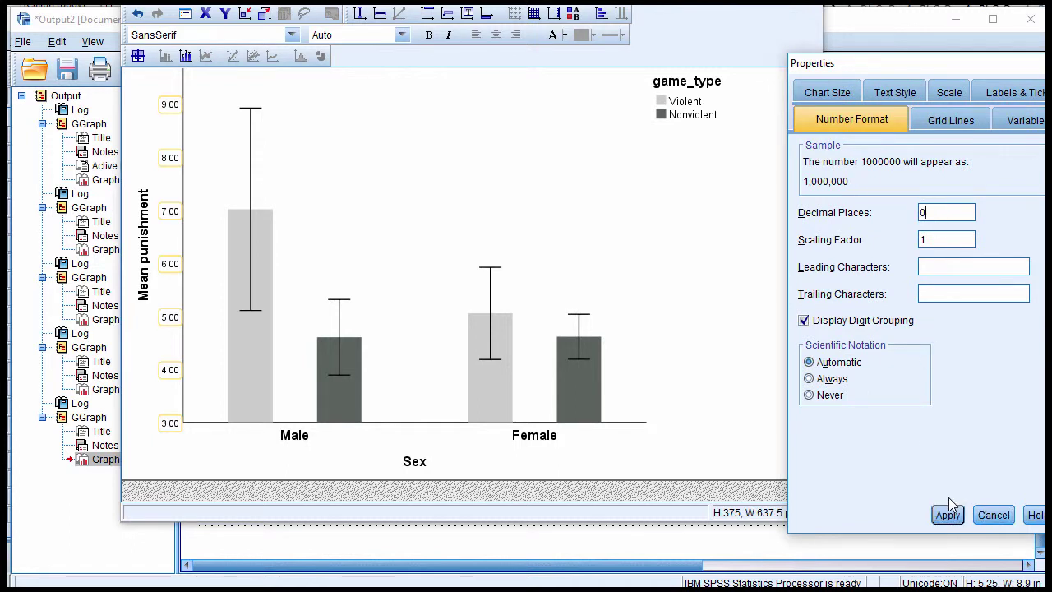
{"action": "left_click", "coordinate": [952, 515]}
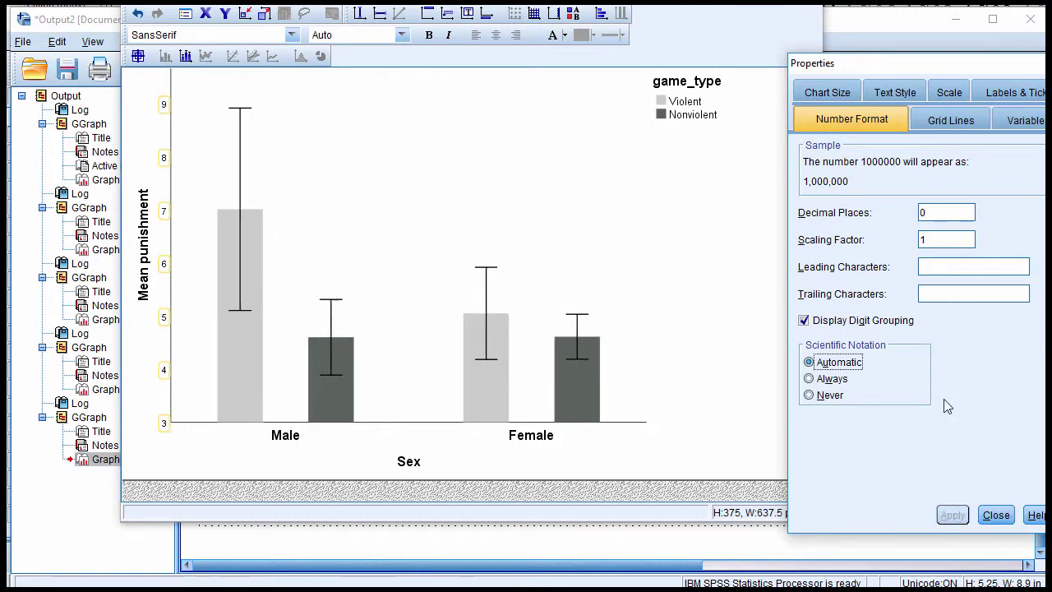
- Format the y-axis number labels in bold with a preferred font size of 12
{"action": "left_click", "coordinate": [897, 95]}
{"action": "left_click", "coordinate": [936, 277]}
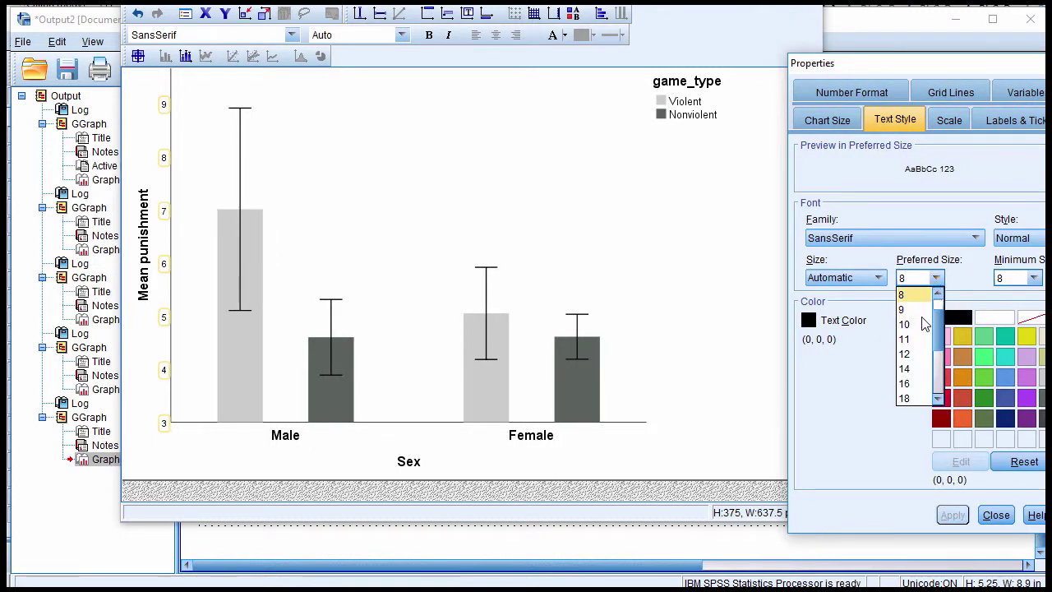
{"action": "left_click", "coordinate": [916, 353]}
{"action": "left_click", "coordinate": [1017, 238]}
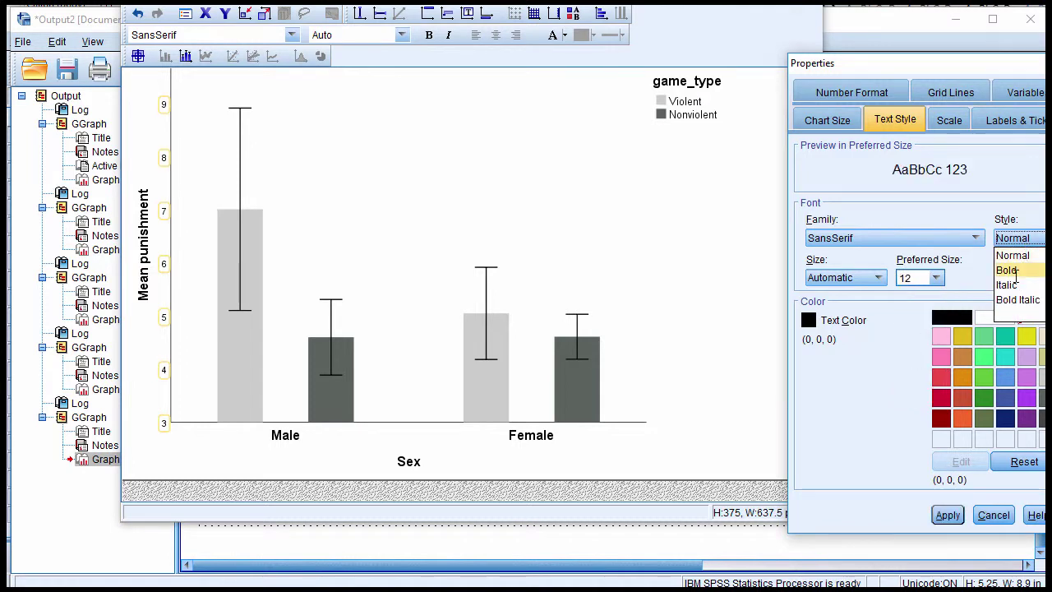
{"action": "left_click", "coordinate": [1009, 271]}
{"action": "left_click", "coordinate": [948, 515]}
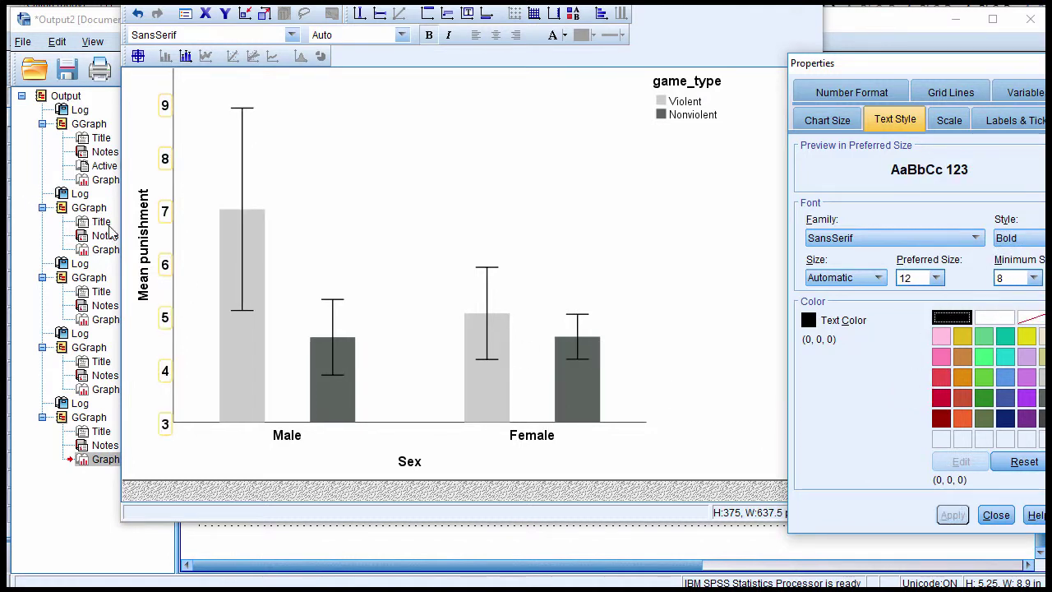
- Replace the y-axis title text with Noise Blast Level
{"action": "left_click", "coordinate": [144, 232]}
{"action": "left_click", "coordinate": [144, 232]}
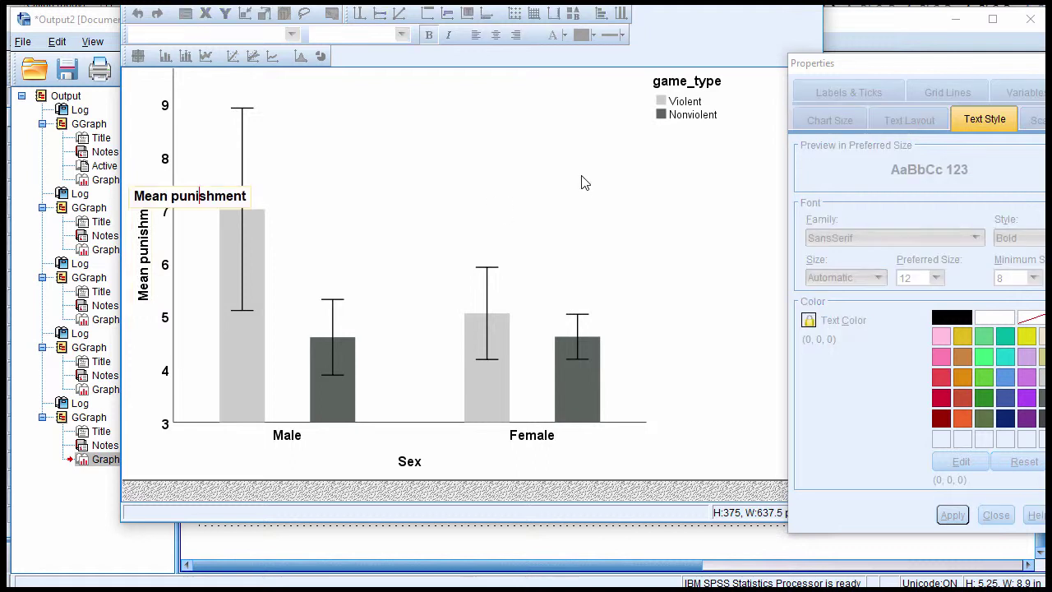
{"action": "key", "text": "BackSpace"}
{"action": "key", "text": "BackSpace"}
{"action": "key", "text": "BackSpace"}
{"action": "key", "text": "BackSpace"}
{"action": "key", "text": "BackSpace"}
{"action": "key", "text": "BackSpace"}
{"action": "key", "text": "BackSpace"}
{"action": "key", "text": "BackSpace"}
{"action": "key", "text": "BackSpace"}
{"action": "key", "text": "BackSpace"}
{"action": "key", "text": "BackSpace"}
{"action": "key", "text": "BackSpace"}
{"action": "key", "text": "BackSpace"}
{"action": "key", "text": "BackSpace"}
{"action": "key", "text": "BackSpace"}
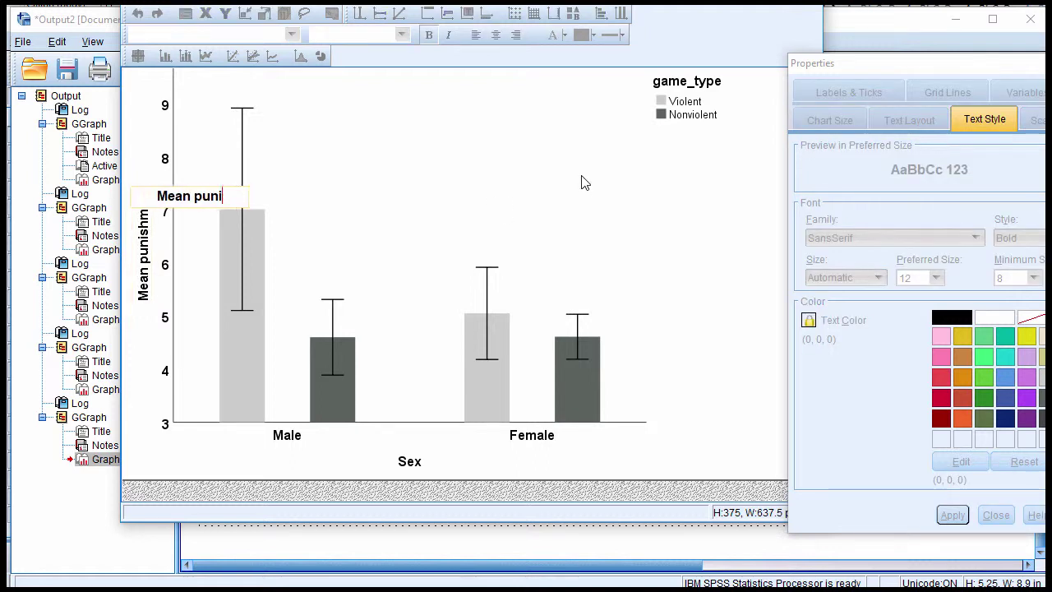
{"action": "type", "text": "Npoi"}
{"action": "key", "text": "BackSpace"}
{"action": "key", "text": "BackSpace"}
{"action": "key", "text": "BackSpace"}
{"action": "type", "text": "oise Blas"}
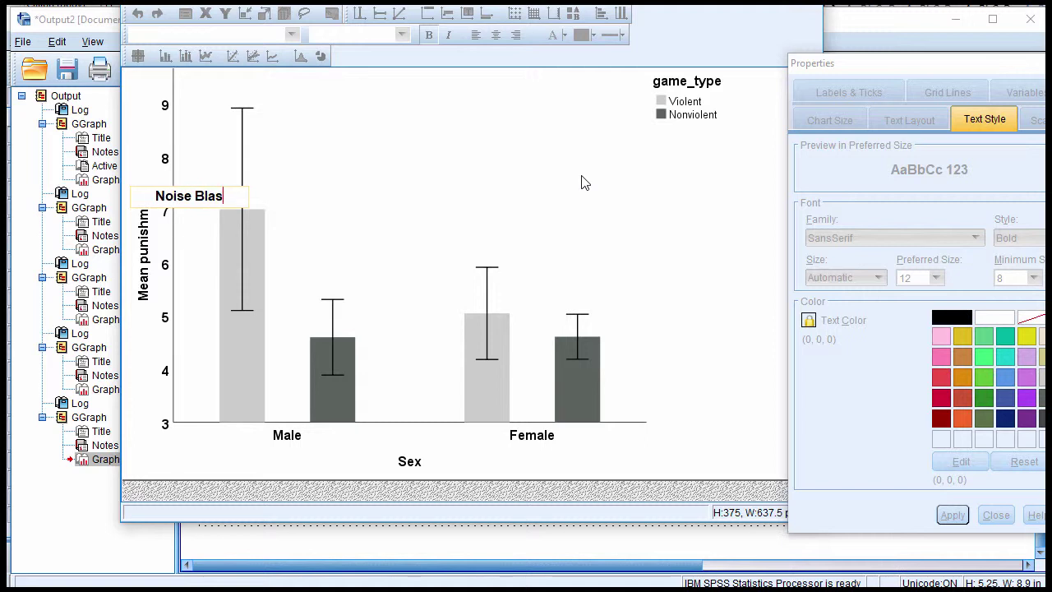
{"action": "type", "text": "t Level"}
{"action": "left_click", "coordinate": [581, 182]}
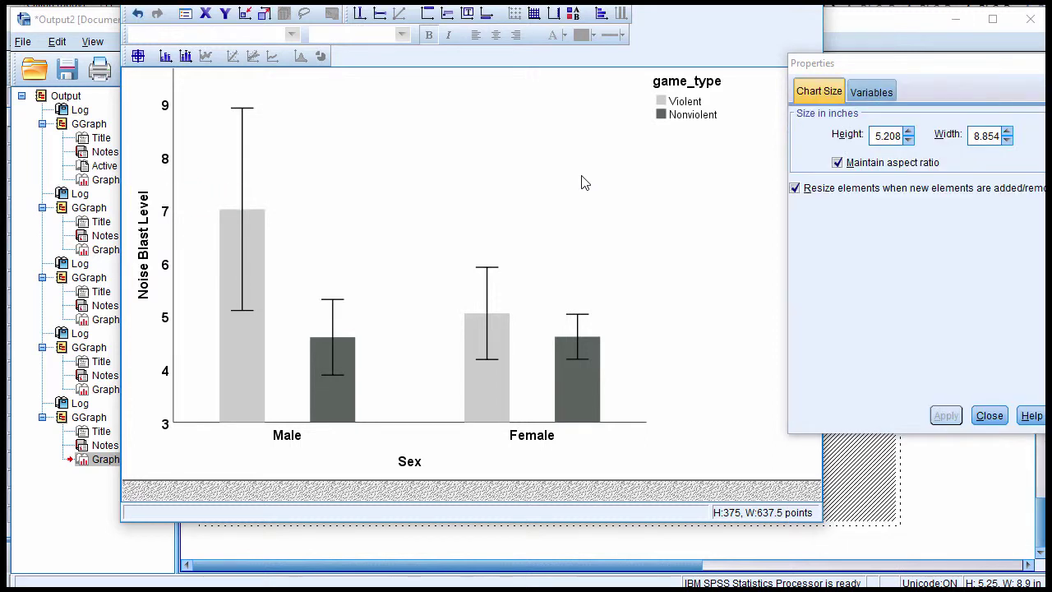
- Set the y-axis scale to a custom minimum of 0 and maximum of 10, with an upper margin of 2%
{"action": "left_click", "coordinate": [168, 165]}
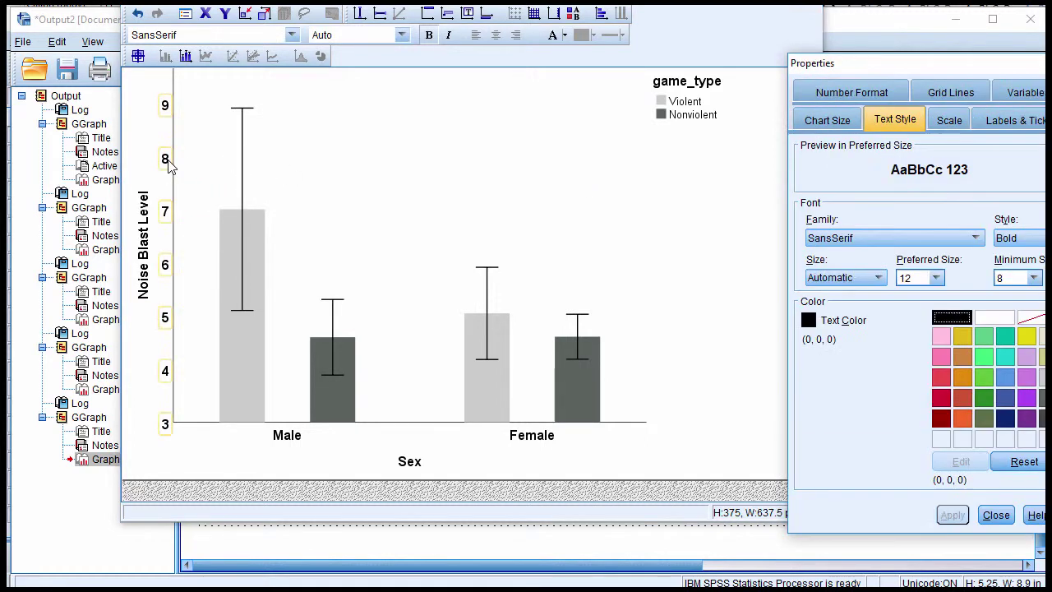
{"action": "left_click", "coordinate": [955, 124]}
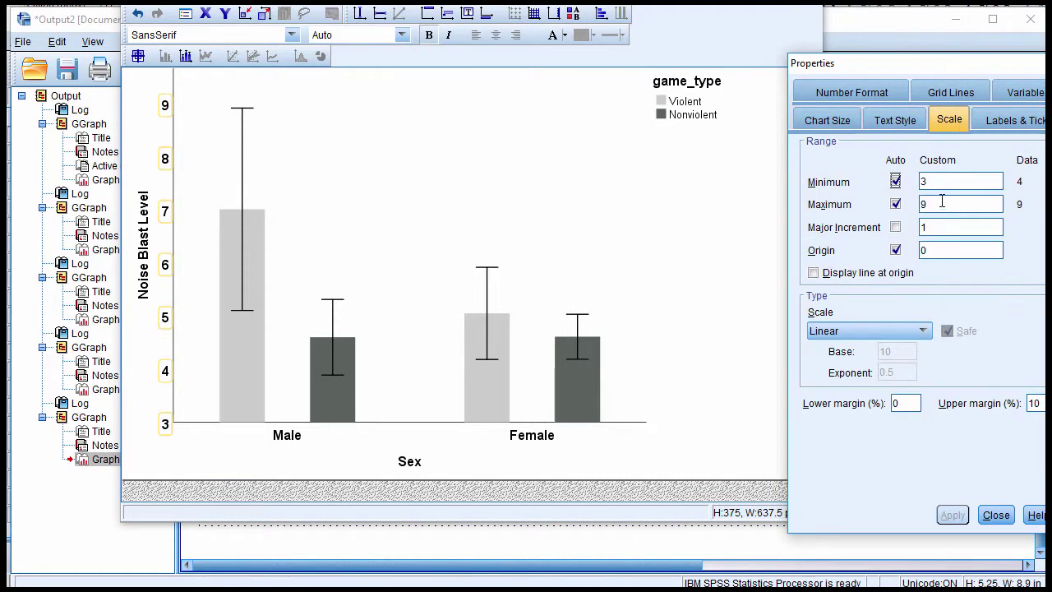
{"action": "left_click", "coordinate": [895, 204]}
{"action": "left_click", "coordinate": [922, 181]}
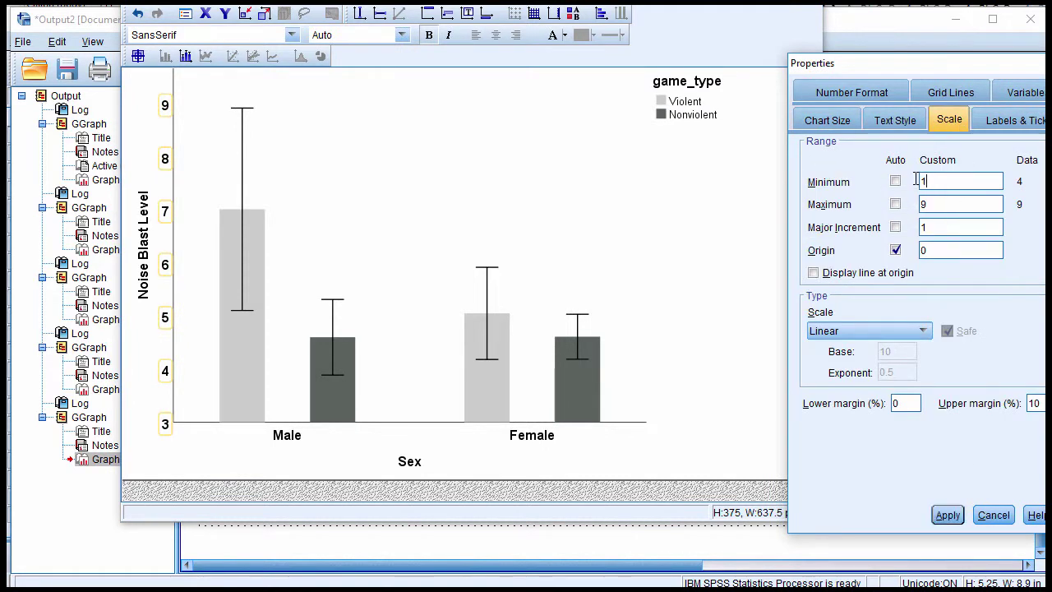
{"action": "key", "text": "BackSpace"}
{"action": "type", "text": "0"}
{"action": "left_click_drag", "start_coordinate": [1038, 403], "coordinate": [1020, 399]}
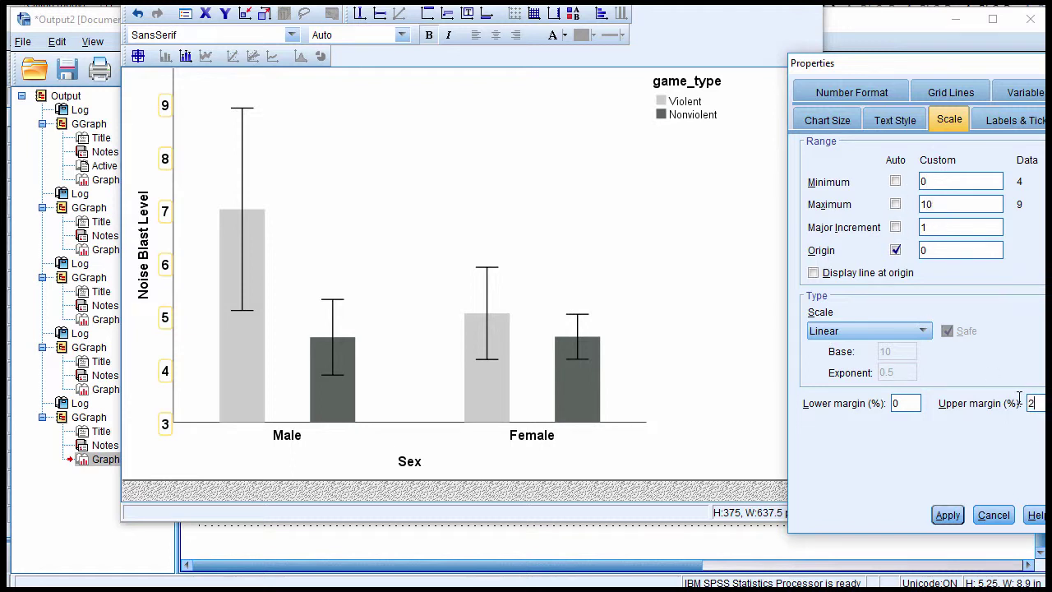
{"action": "left_click", "coordinate": [951, 514]}
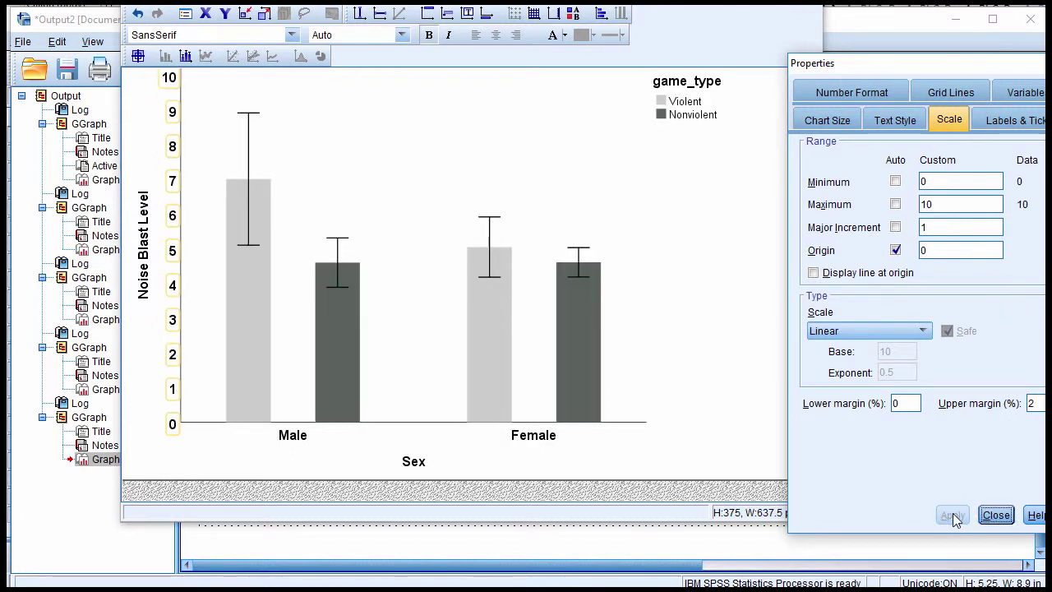
- Select the bars and try widening the cluster width to 91% and then 100%
{"action": "left_click", "coordinate": [486, 320]}
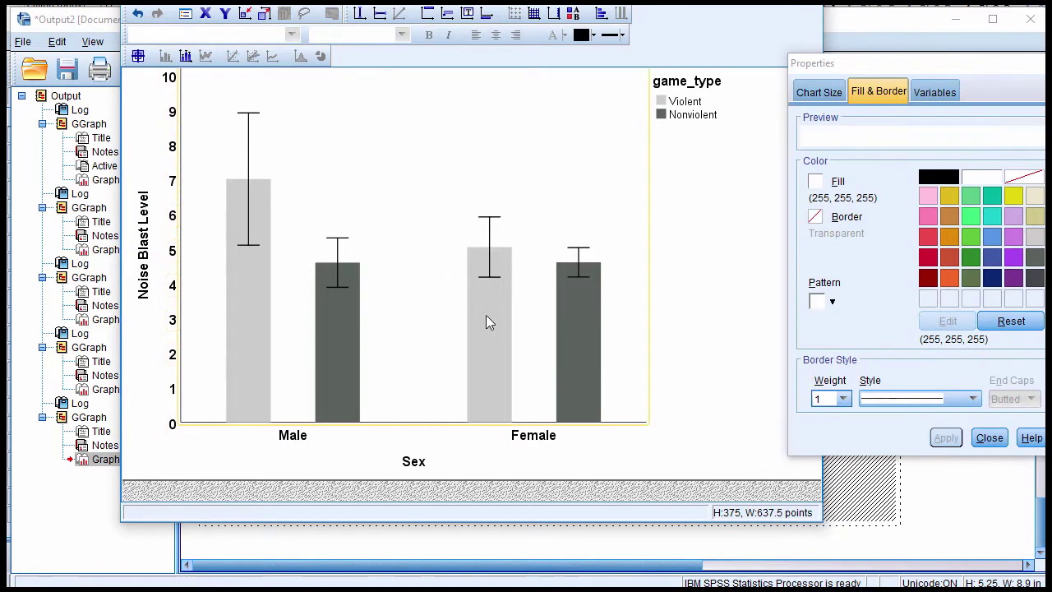
{"action": "left_click", "coordinate": [843, 92]}
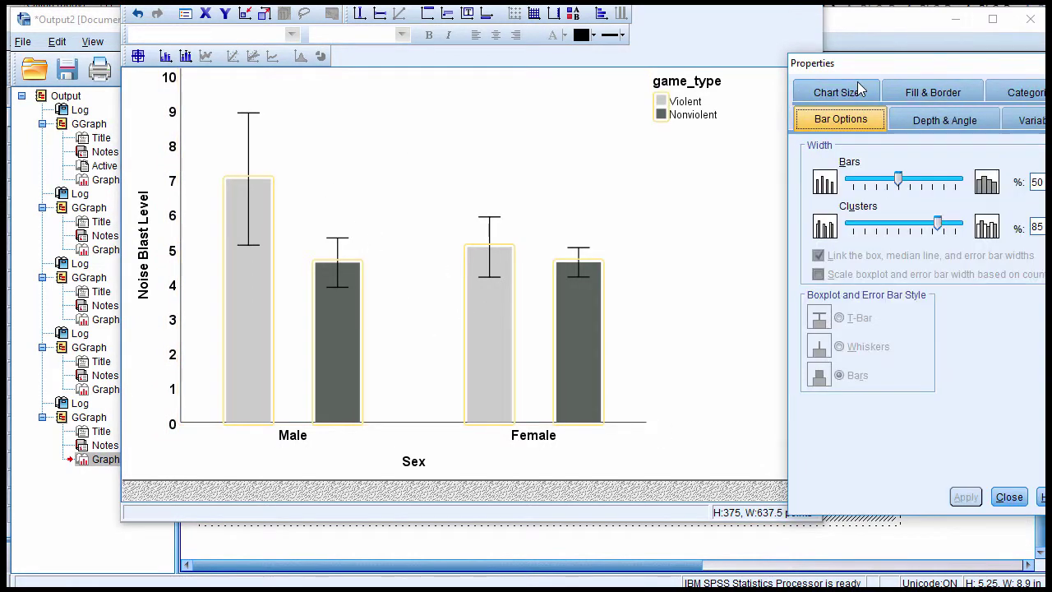
{"action": "mouse_move", "coordinate": [941, 226]}
{"action": "left_mouse_down"}
{"action": "mouse_move", "coordinate": [907, 224]}
{"action": "mouse_move", "coordinate": [955, 225]}
{"action": "left_mouse_up"}
{"action": "left_click", "coordinate": [960, 496]}
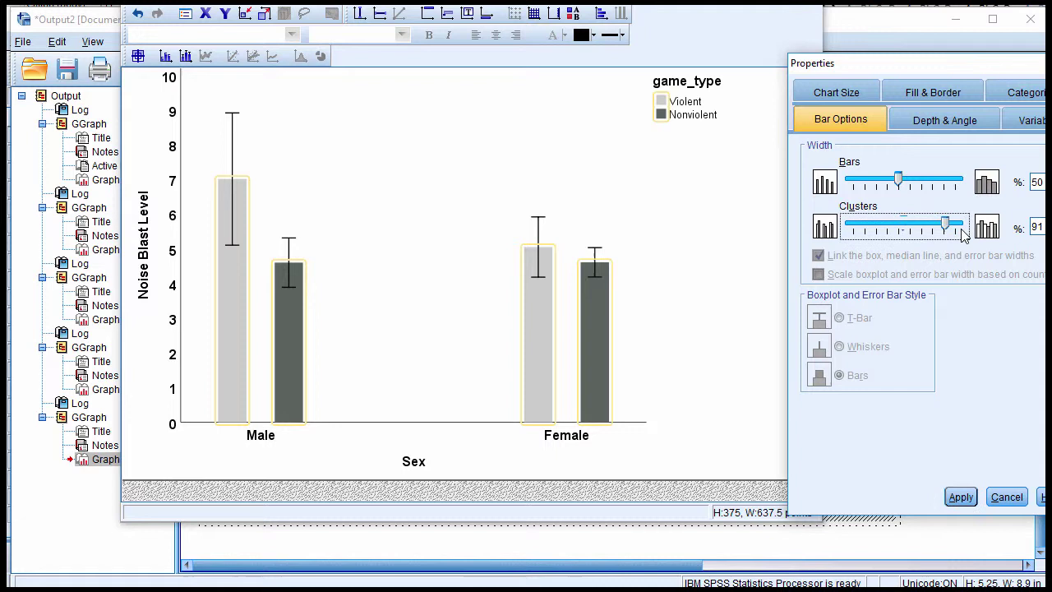
{"action": "left_click", "coordinate": [964, 497]}
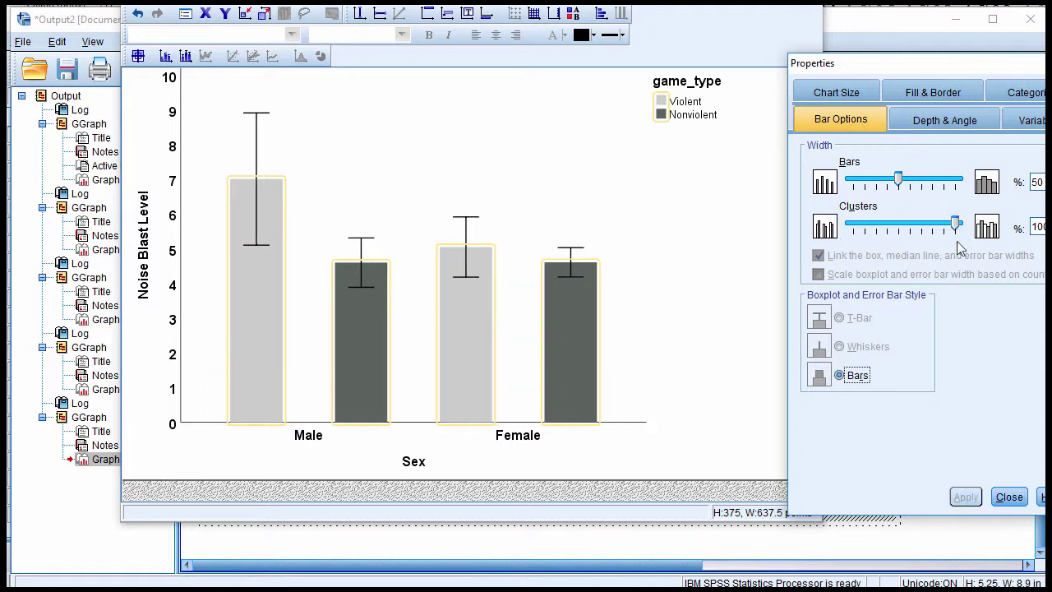
- Try a cluster width of 80% for the bars
{"action": "left_click_drag", "start_coordinate": [956, 224], "coordinate": [938, 224]}
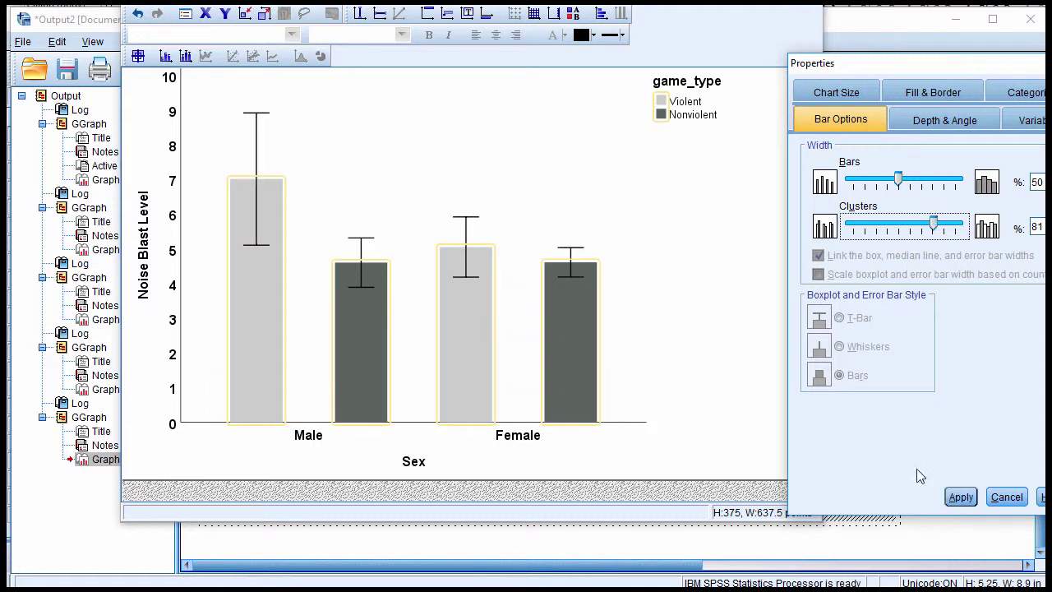
{"action": "double_click", "coordinate": [1033, 228]}
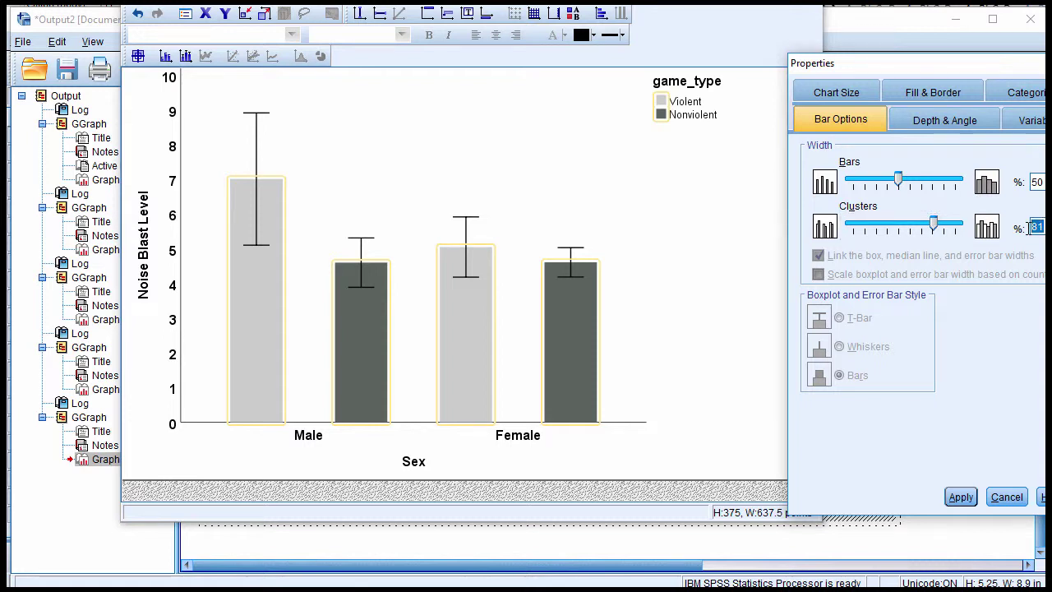
{"action": "left_click", "coordinate": [960, 496]}
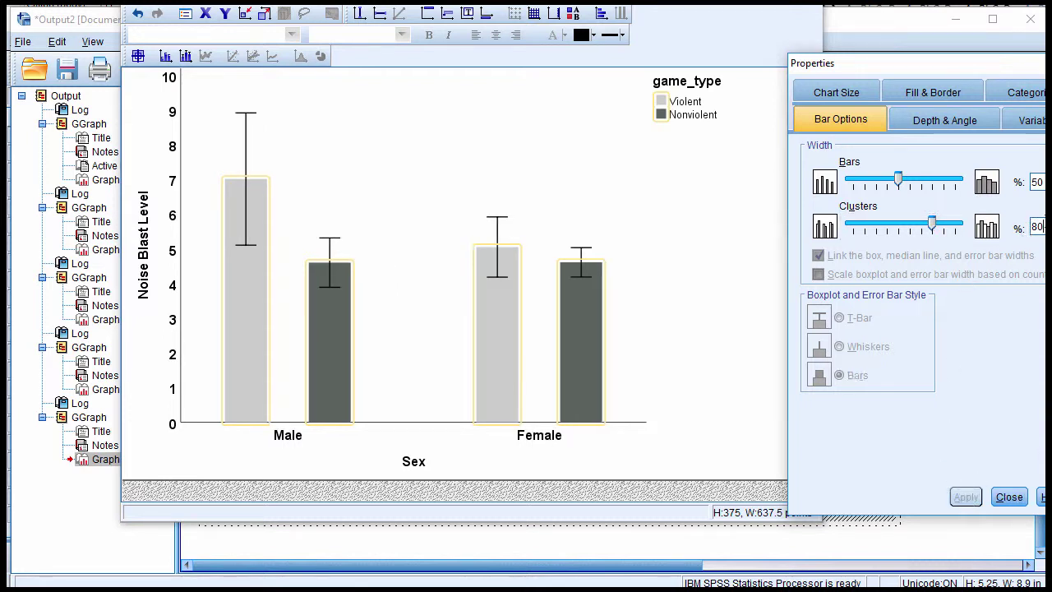
- Set the cluster width of the bars back to 85%
{"action": "left_click_drag", "start_coordinate": [1040, 227], "coordinate": [1015, 221]}
{"action": "type", "text": "85"}
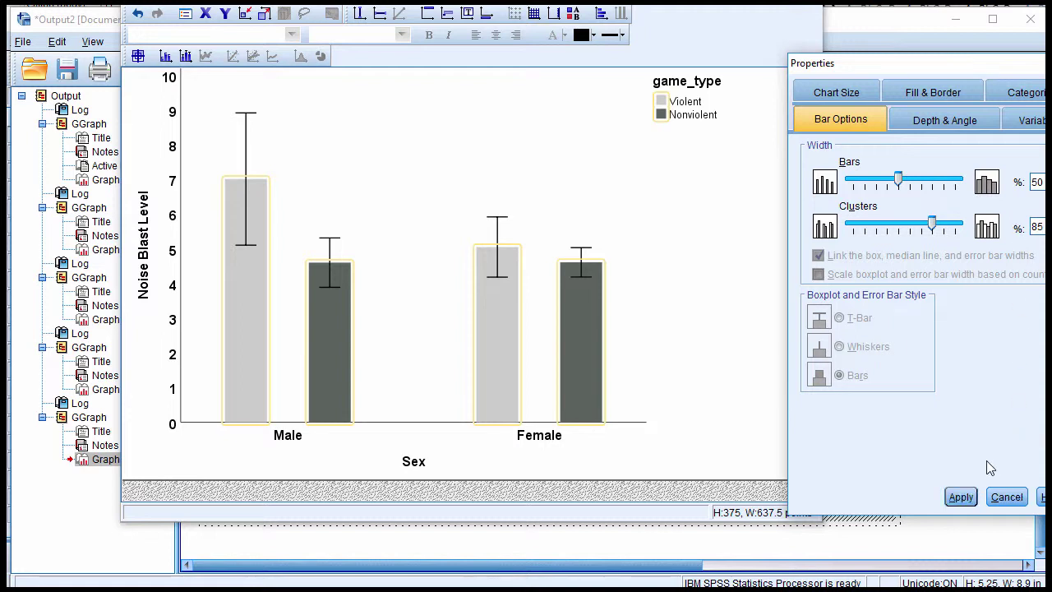
{"action": "left_click", "coordinate": [959, 498]}
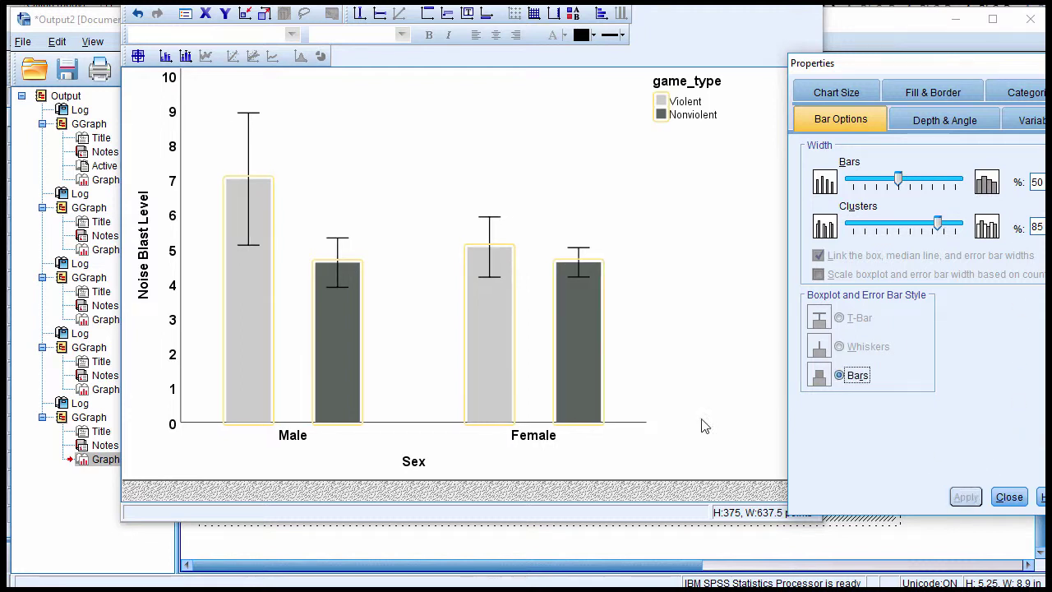
- Turn off Maintain aspect ratio and set the chart size to 5 inches high by 5 inches wide
{"action": "left_click", "coordinate": [391, 377]}
{"action": "left_click", "coordinate": [815, 93]}
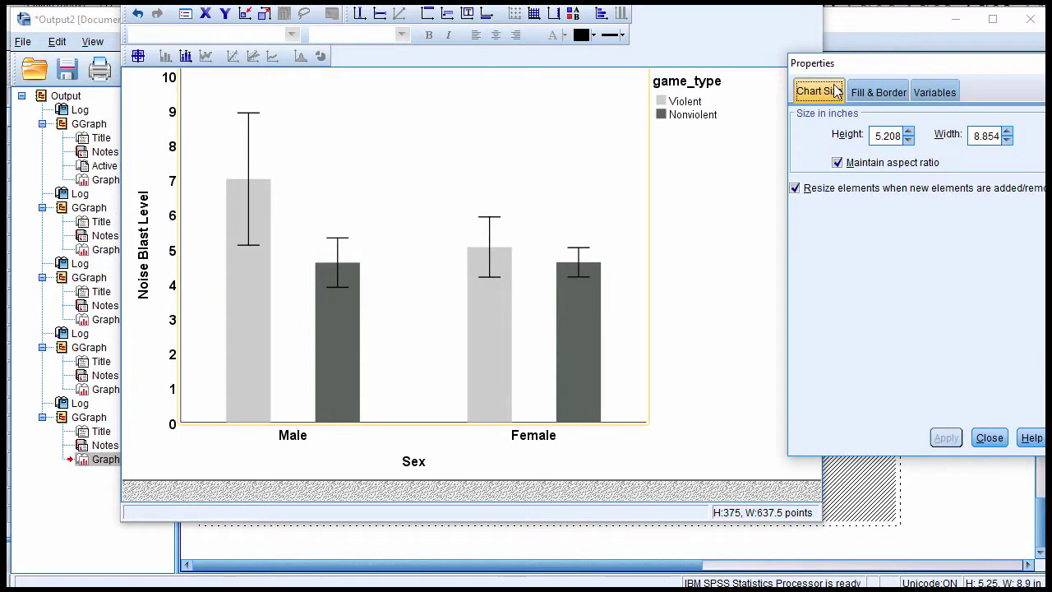
{"action": "left_click", "coordinate": [870, 163]}
{"action": "double_click", "coordinate": [888, 135]}
{"action": "type", "text": "5"}
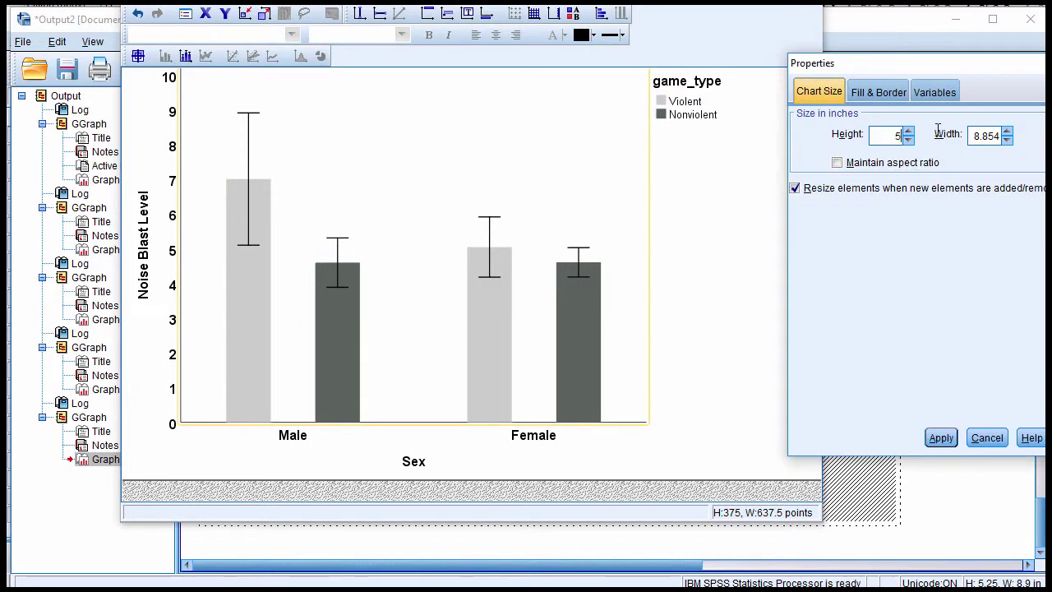
{"action": "left_click_drag", "start_coordinate": [971, 136], "coordinate": [1032, 138]}
{"action": "type", "text": "5."}
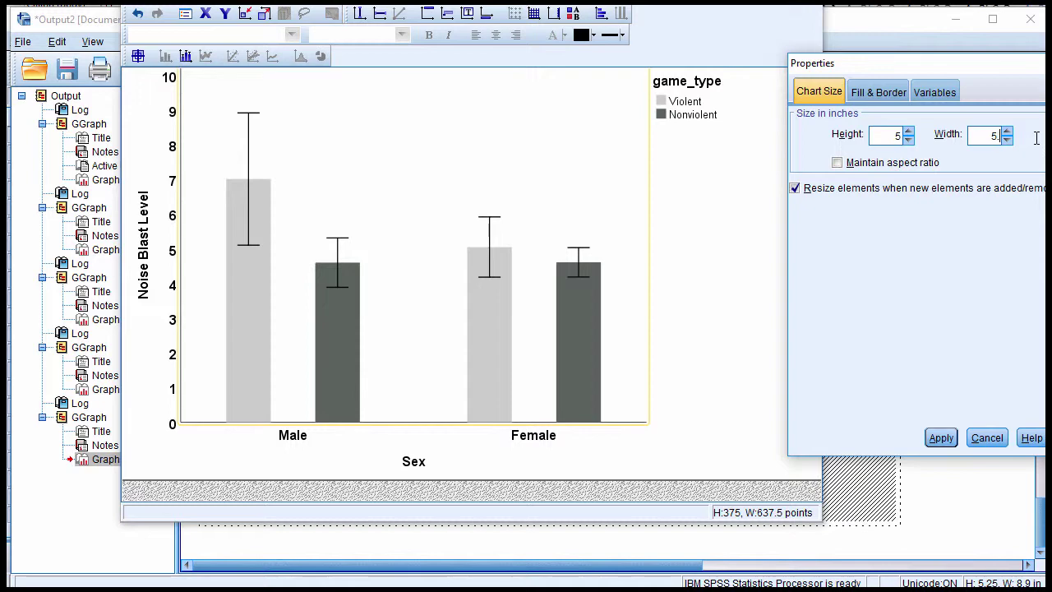
{"action": "left_click", "coordinate": [941, 437]}
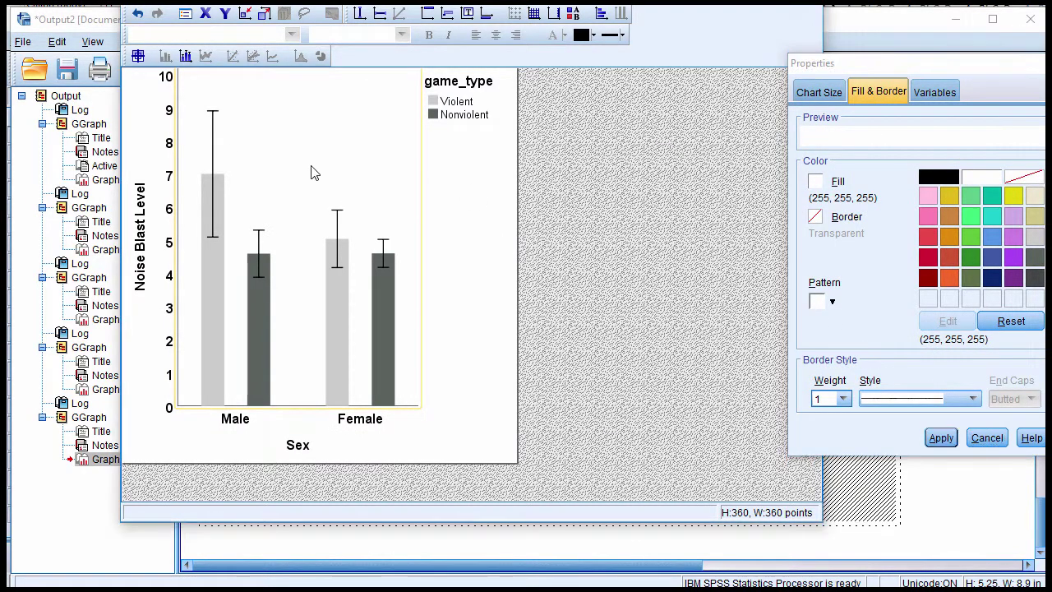
- Resize the chart to a height of 6 inches and a width of 6 inches
{"action": "left_click", "coordinate": [822, 91]}
{"action": "double_click", "coordinate": [885, 137]}
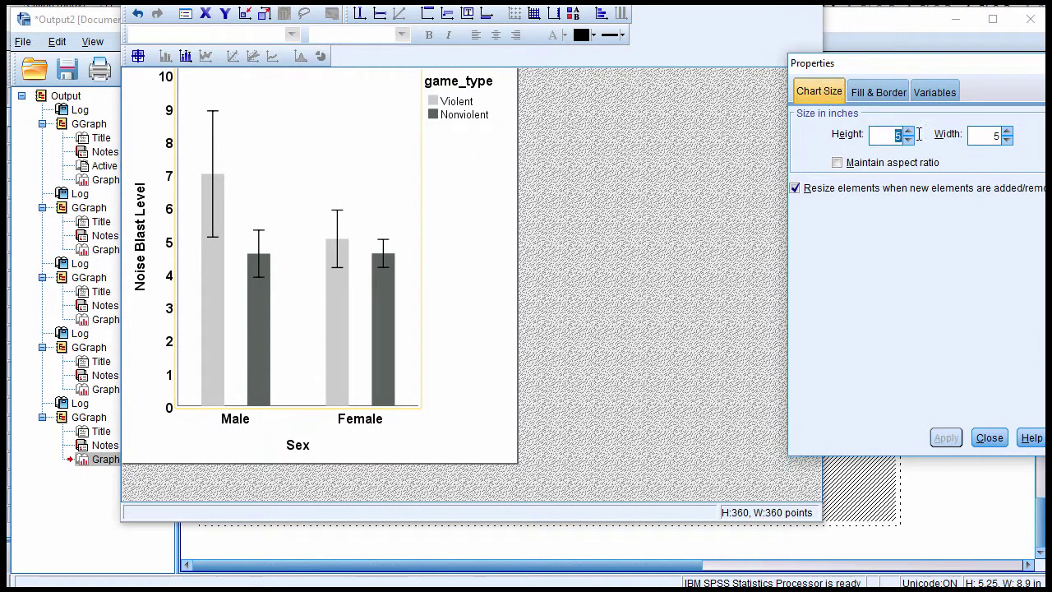
{"action": "type", "text": "6.0"}
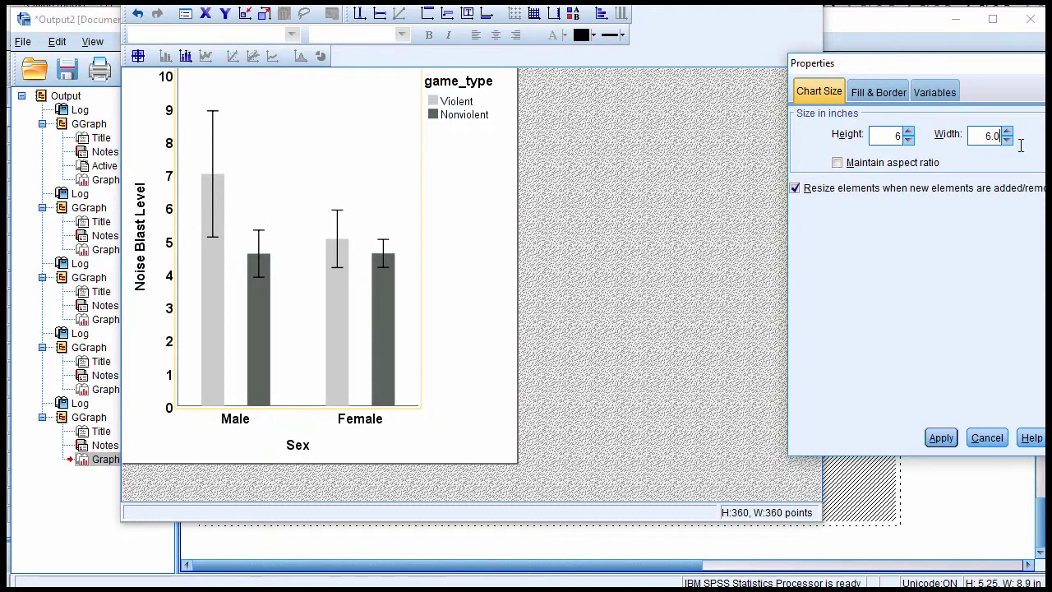
{"action": "type", "text": "6.0"}
{"action": "left_click", "coordinate": [941, 438]}
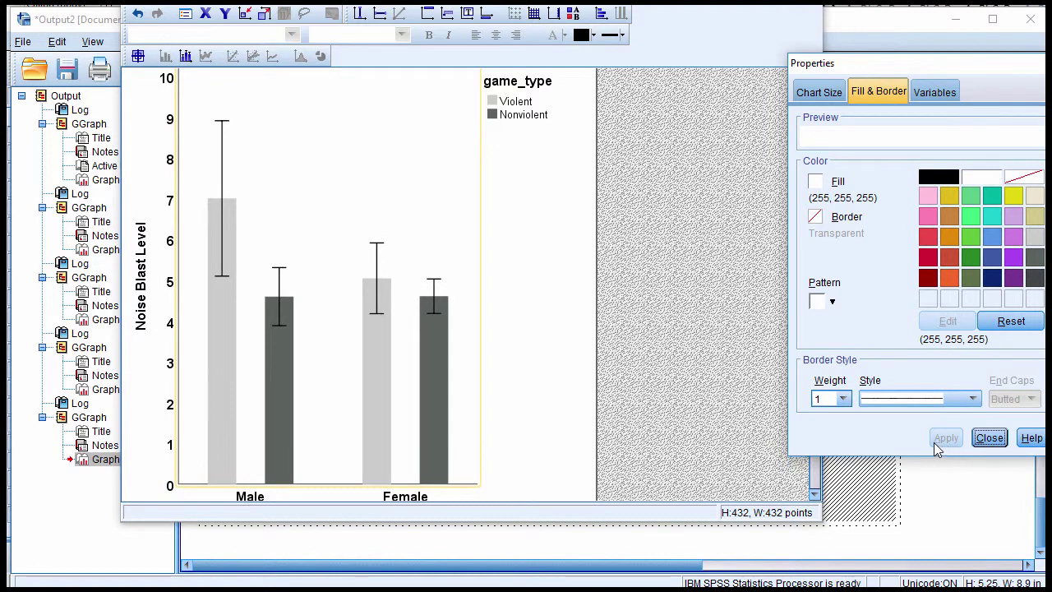
- Reduce the chart height to 5 inches
{"action": "left_click", "coordinate": [827, 94]}
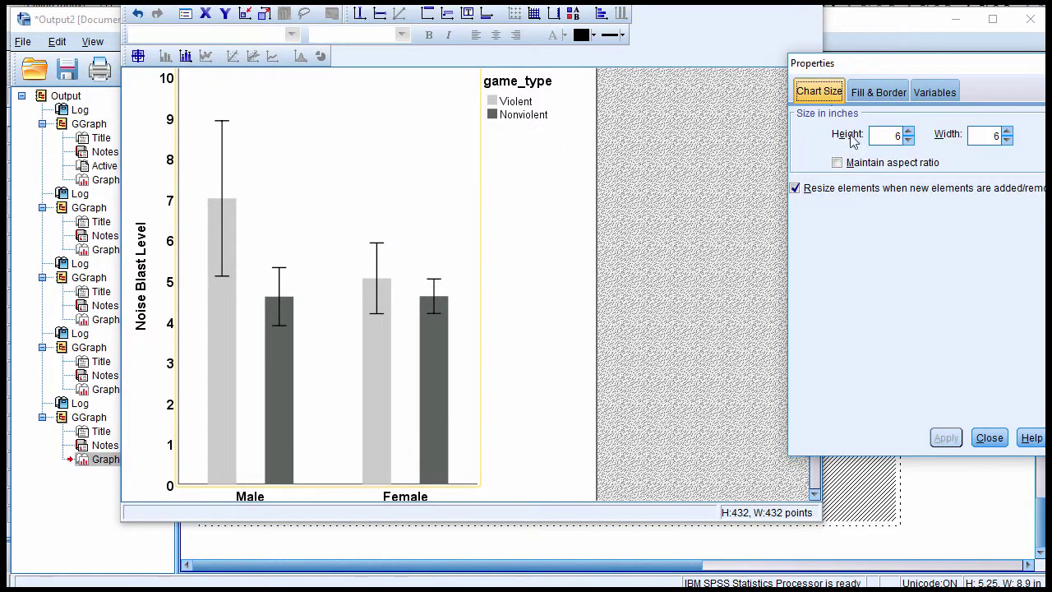
{"action": "left_click", "coordinate": [904, 138]}
{"action": "left_click", "coordinate": [909, 140]}
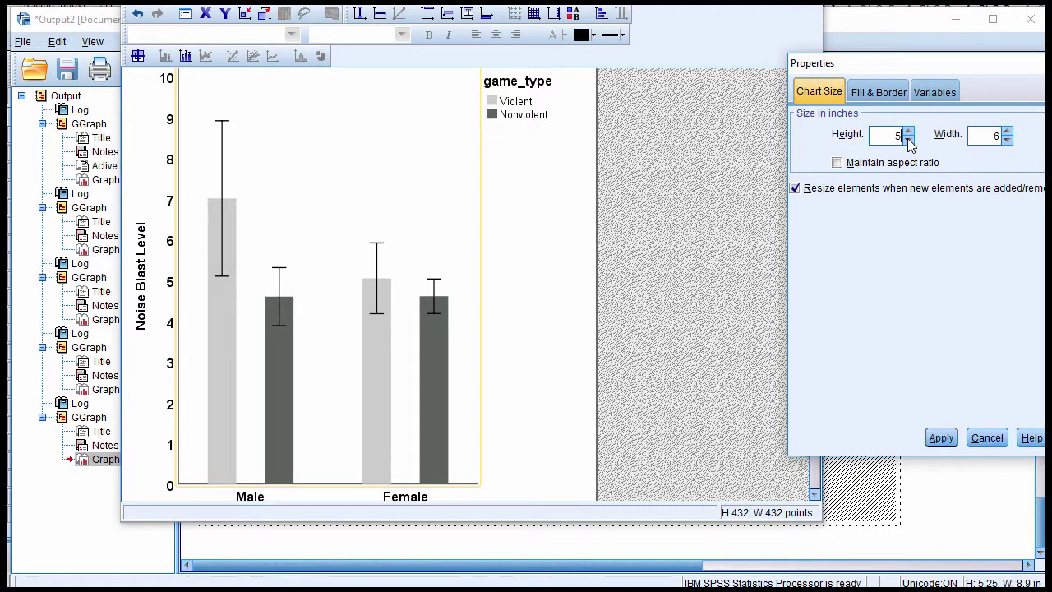
{"action": "left_click", "coordinate": [944, 438]}
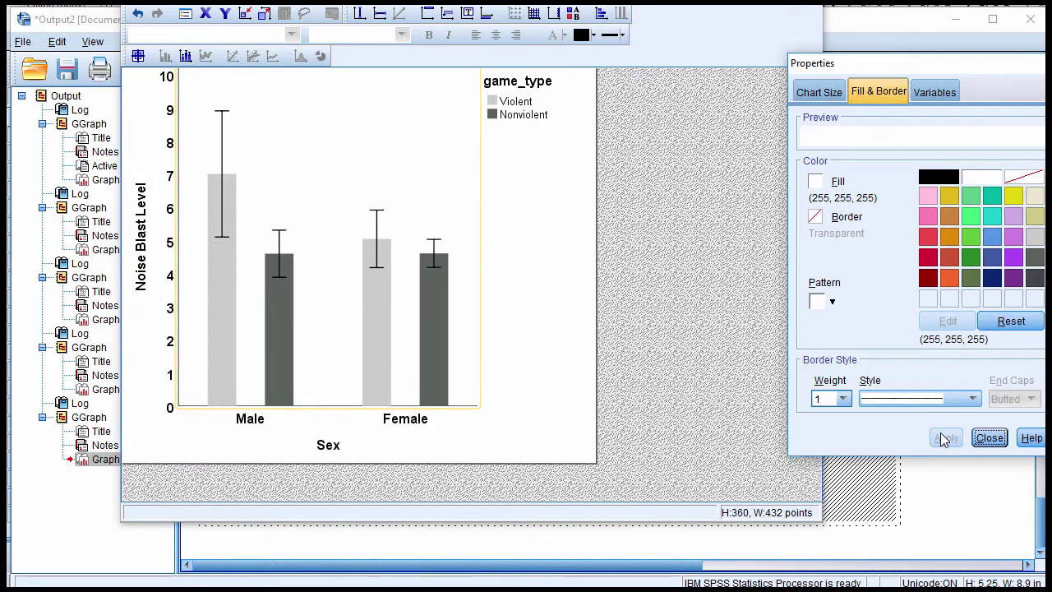
{"action": "left_click", "coordinate": [830, 89]}
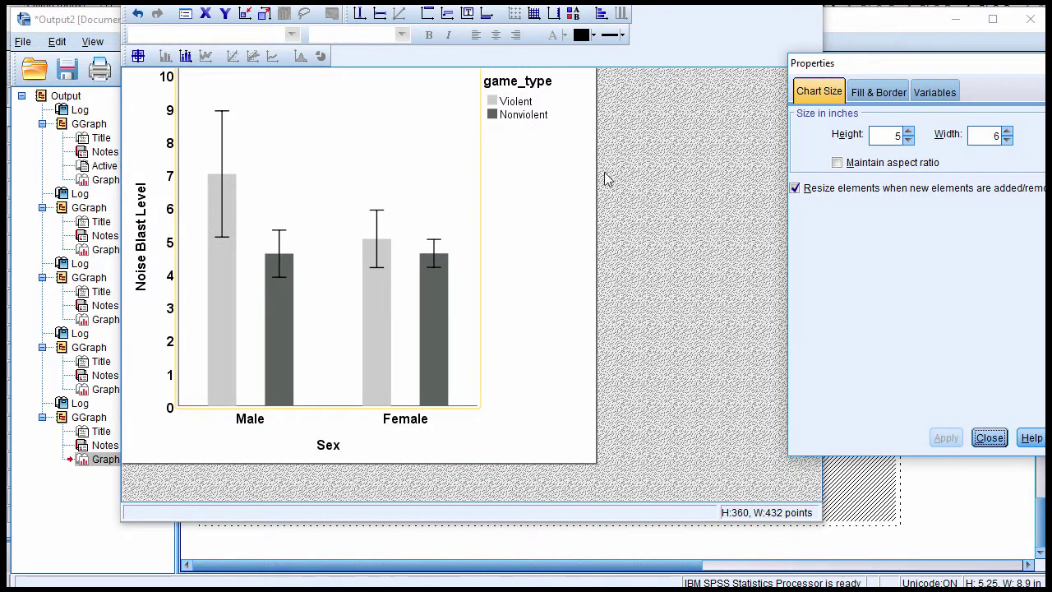
- Select the bars and set their bar width to 60%
{"action": "left_click", "coordinate": [376, 331]}
{"action": "left_click", "coordinate": [855, 98]}
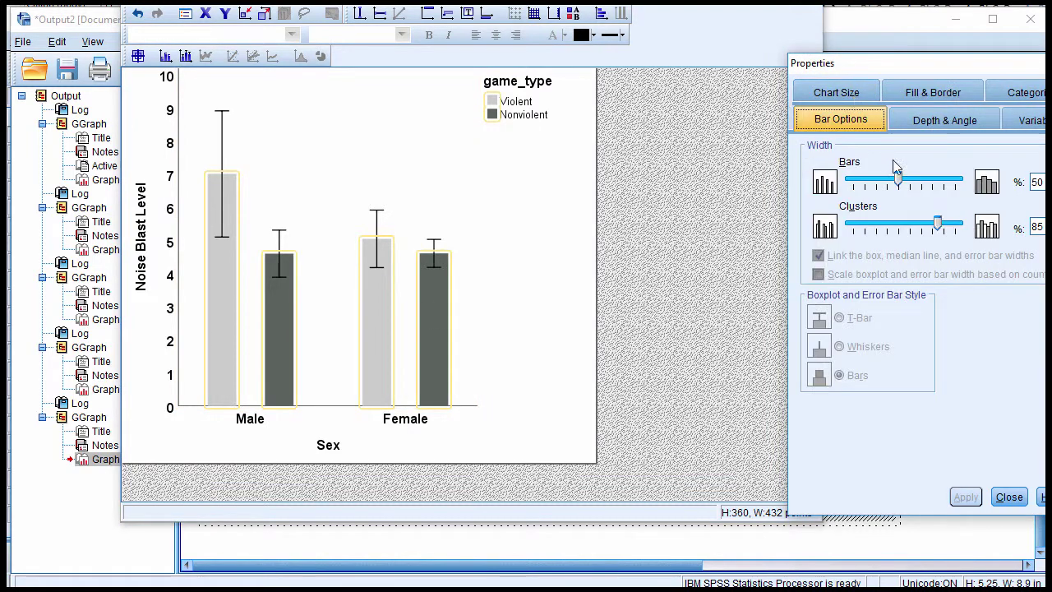
{"action": "left_click_drag", "start_coordinate": [901, 182], "coordinate": [911, 187]}
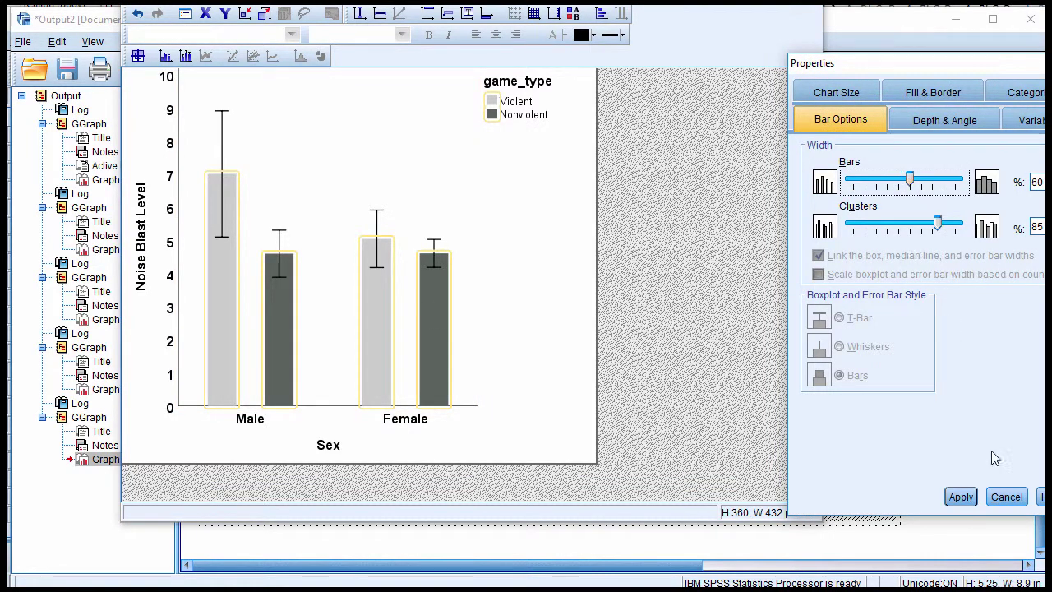
- Apply the 60% bar width and move the game_type legend into the plot area above the Female bars
{"action": "left_click", "coordinate": [973, 499]}
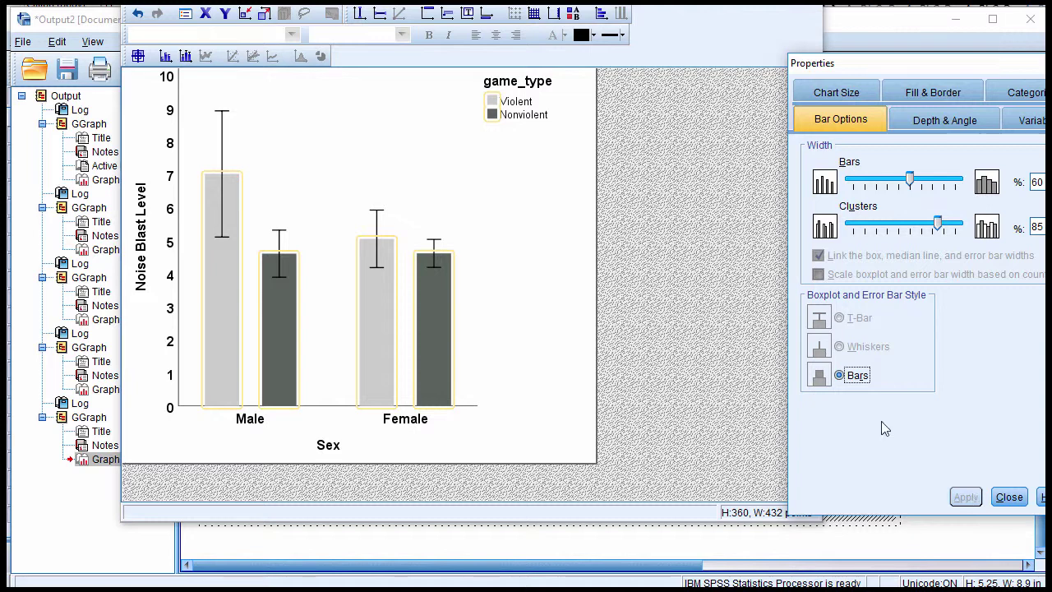
{"action": "left_click", "coordinate": [542, 134]}
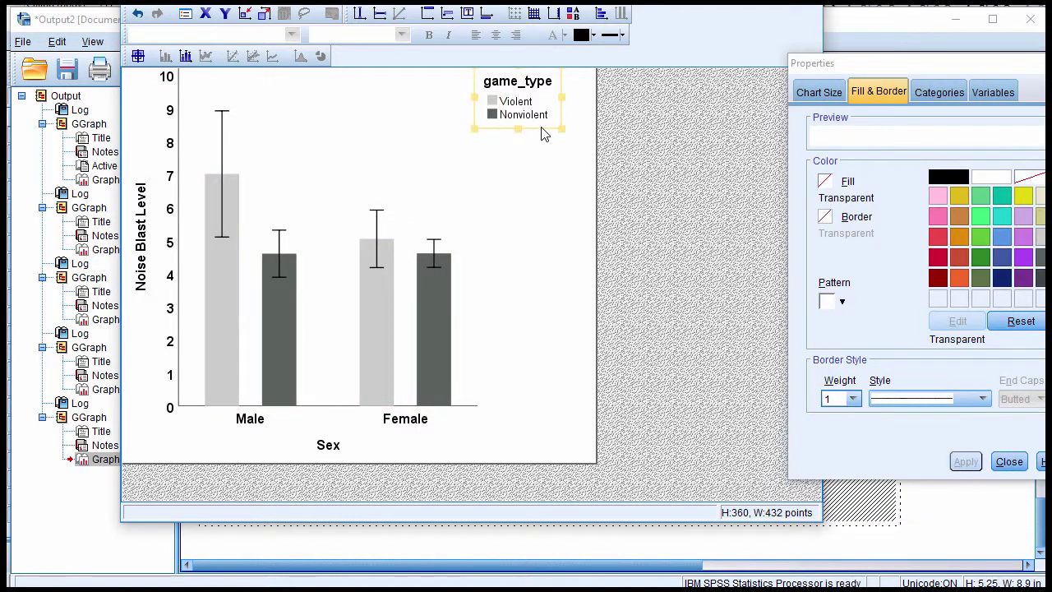
{"action": "left_click", "coordinate": [544, 127]}
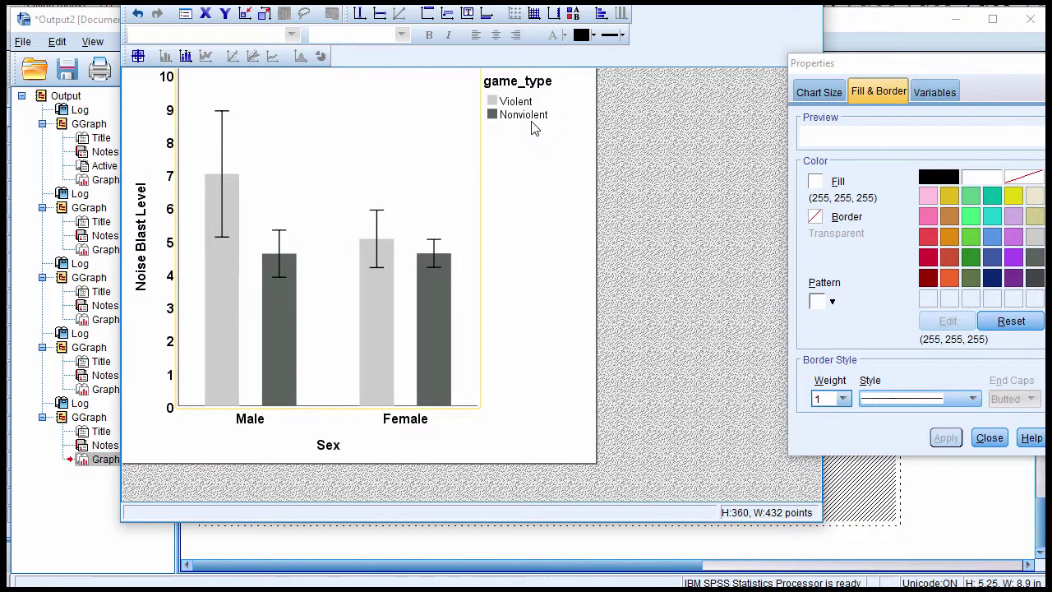
{"action": "left_click", "coordinate": [531, 120]}
{"action": "left_click", "coordinate": [564, 125]}
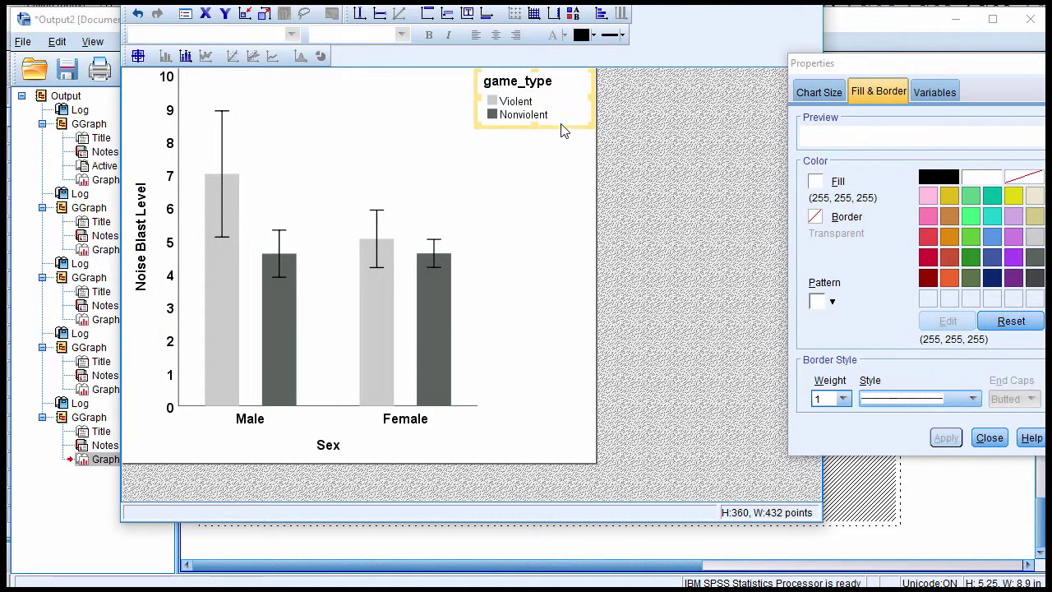
{"action": "left_click_drag", "start_coordinate": [559, 128], "coordinate": [424, 126]}
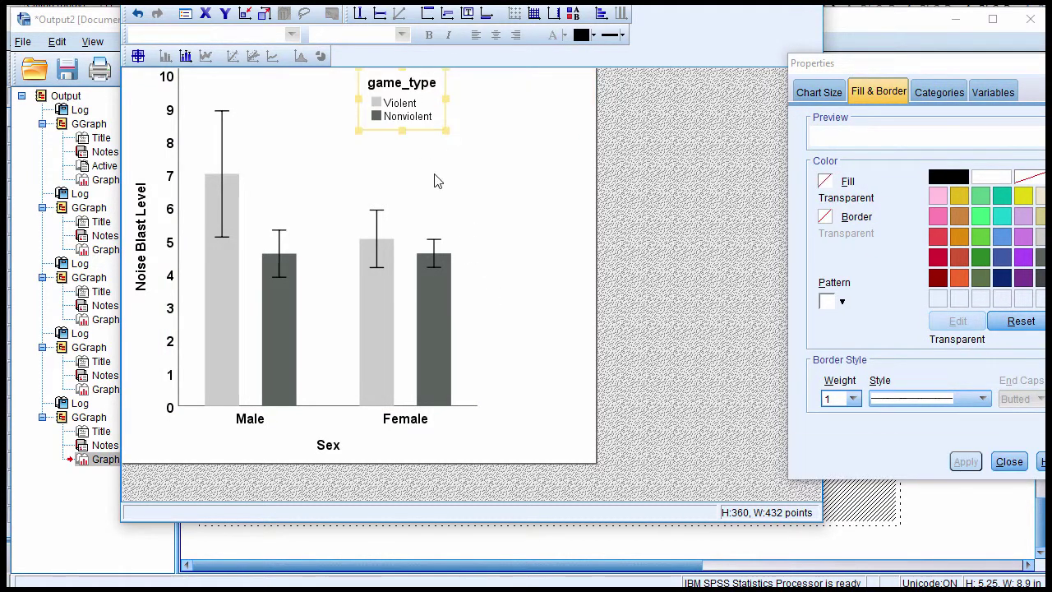
- Format the Violent and Nonviolent legend labels as bold with preferred size 12, and enlarge the legend frame to fit them
{"action": "left_click", "coordinate": [414, 122]}
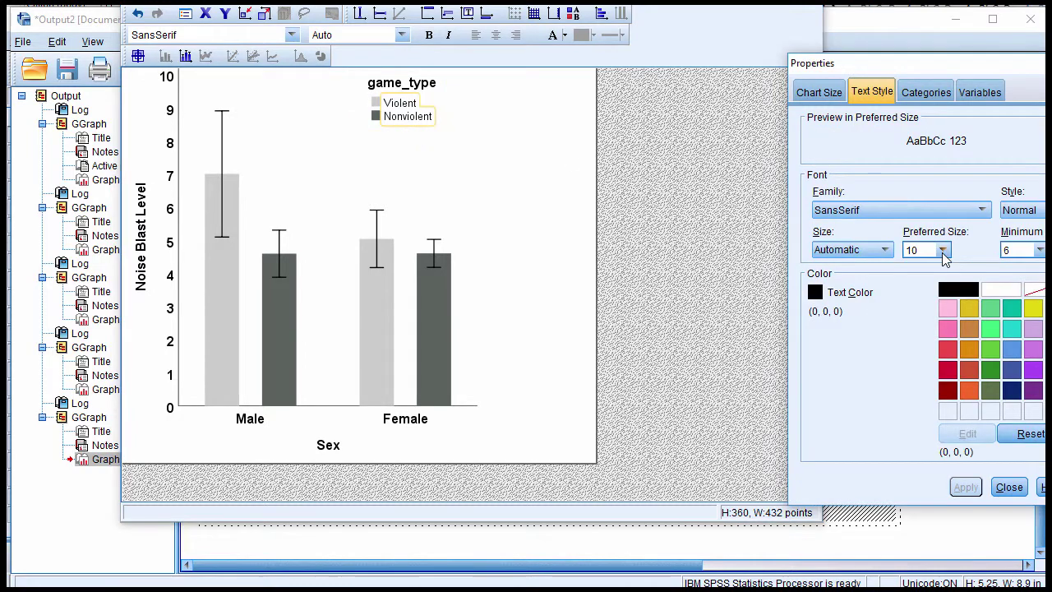
{"action": "left_click", "coordinate": [942, 250]}
{"action": "left_click", "coordinate": [928, 308]}
{"action": "left_click", "coordinate": [1023, 212]}
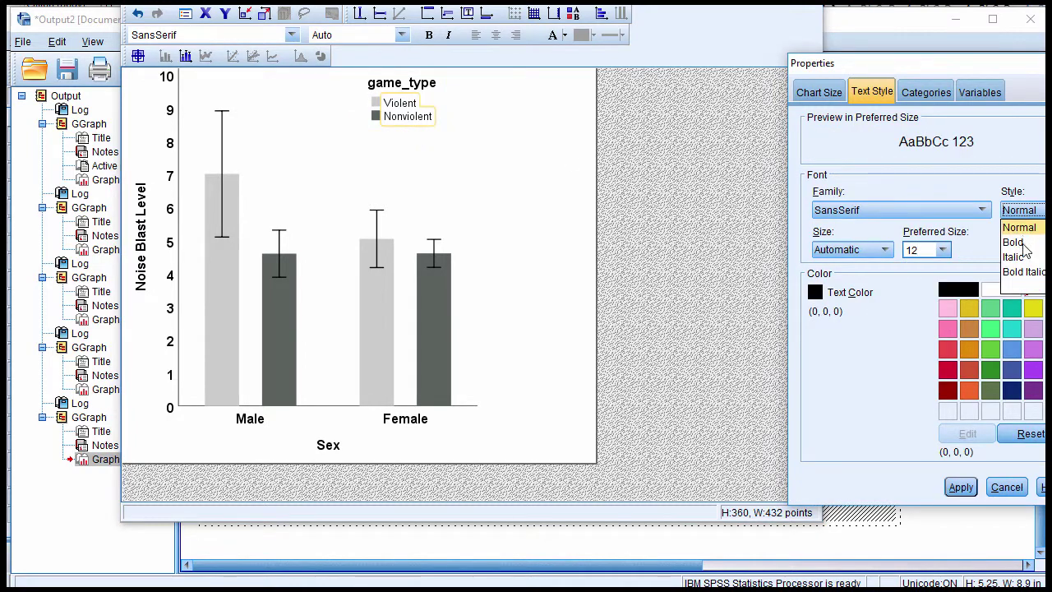
{"action": "left_click", "coordinate": [1019, 243]}
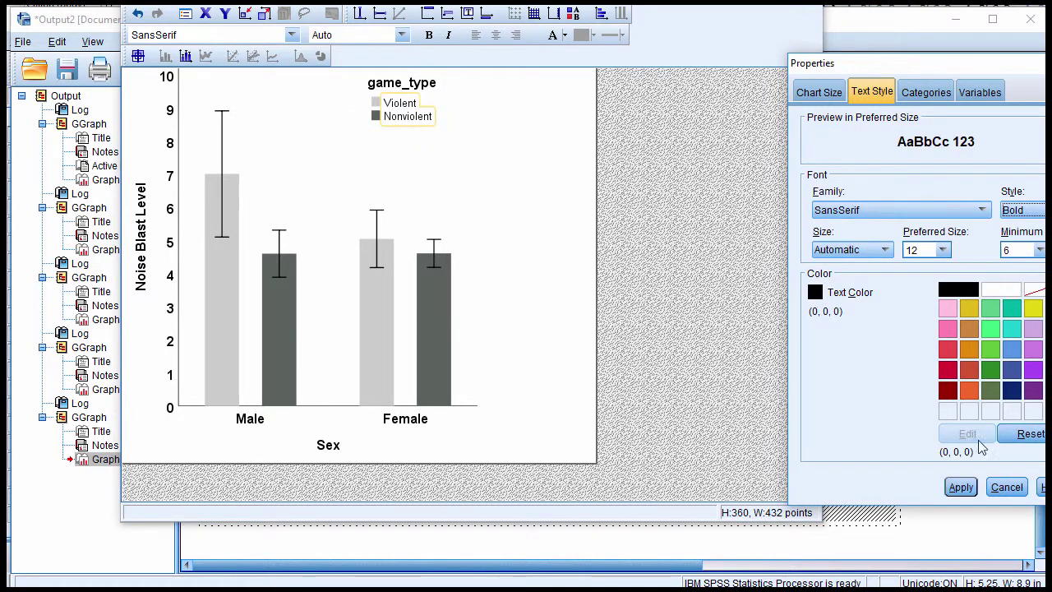
{"action": "left_click", "coordinate": [958, 492]}
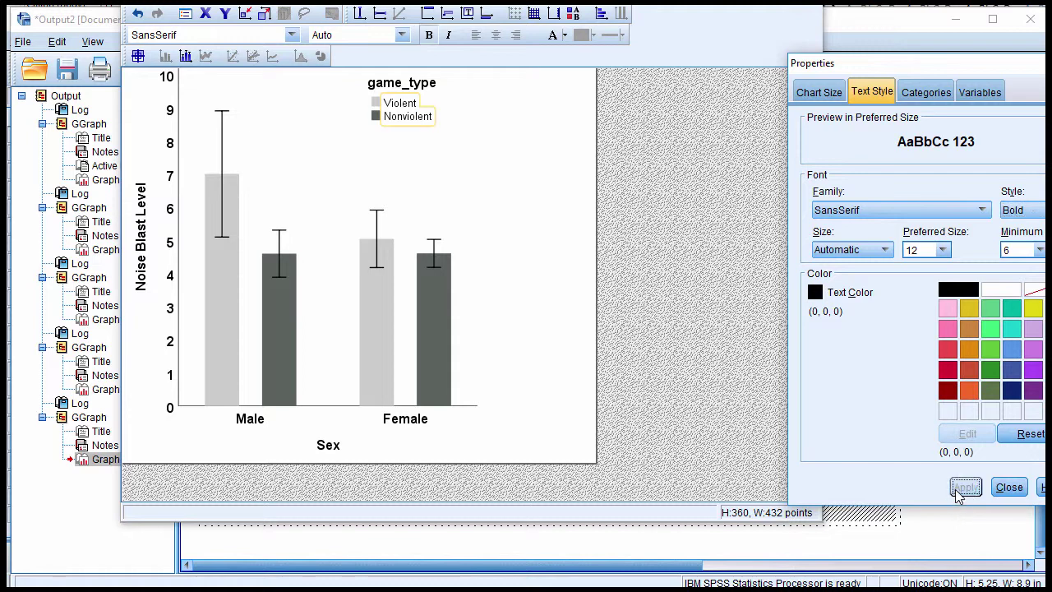
{"action": "left_click", "coordinate": [419, 108]}
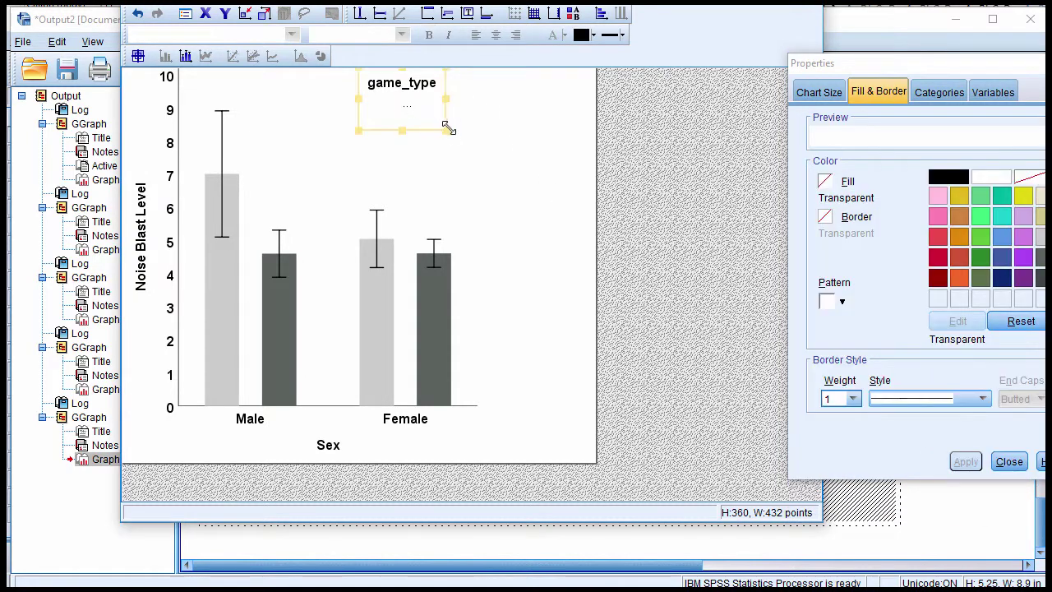
{"action": "left_click_drag", "start_coordinate": [445, 129], "coordinate": [445, 151]}
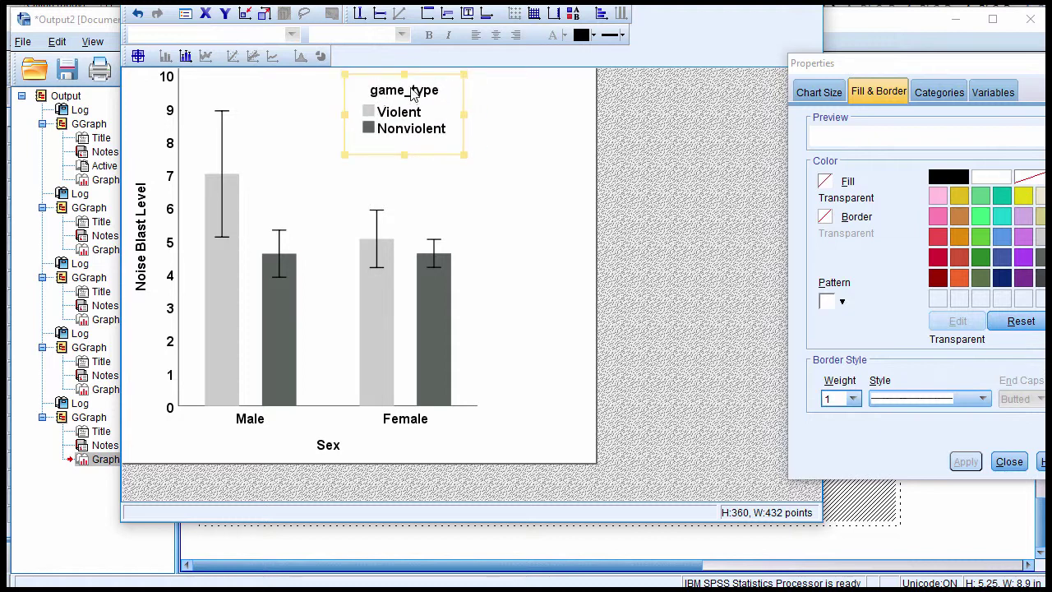
- Rename the legend title to "Game Type"
{"action": "left_click", "coordinate": [413, 95]}
{"action": "left_click", "coordinate": [413, 95]}
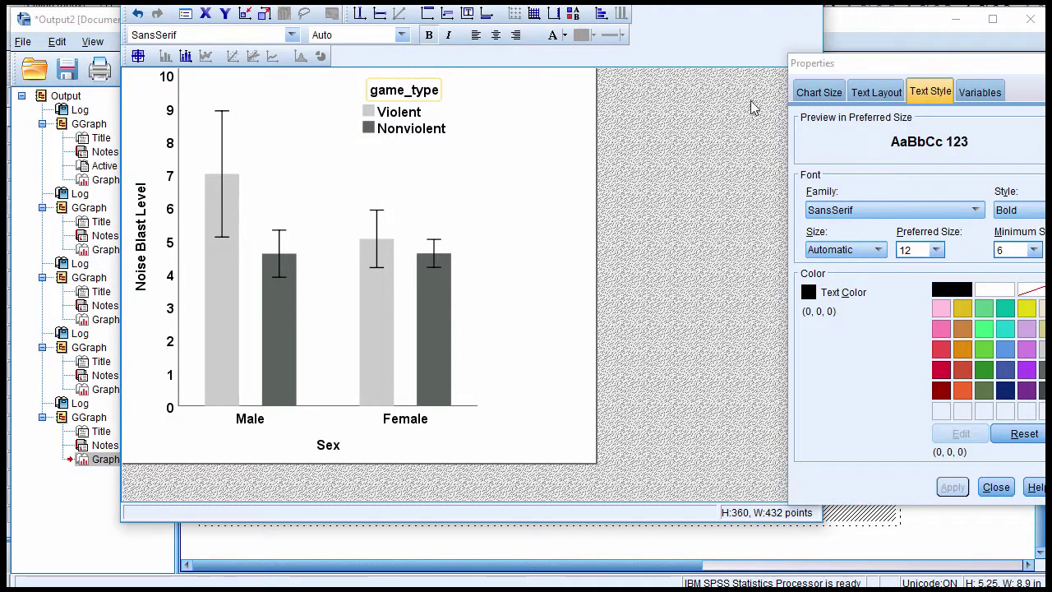
{"action": "key", "text": "BackSpace"}
{"action": "type", "text": "T"}
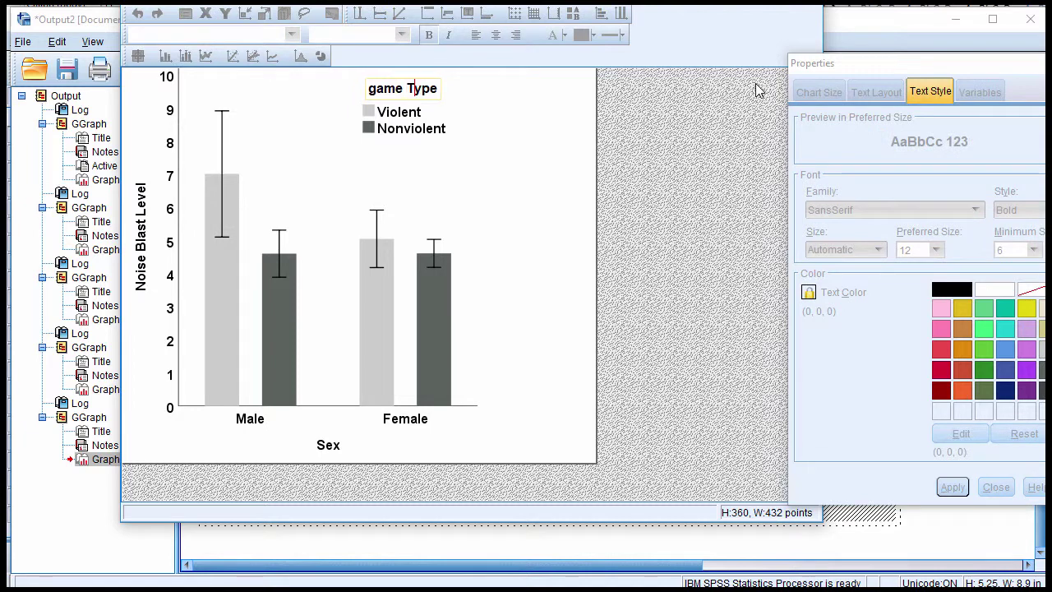
{"action": "type", "text": "G"}
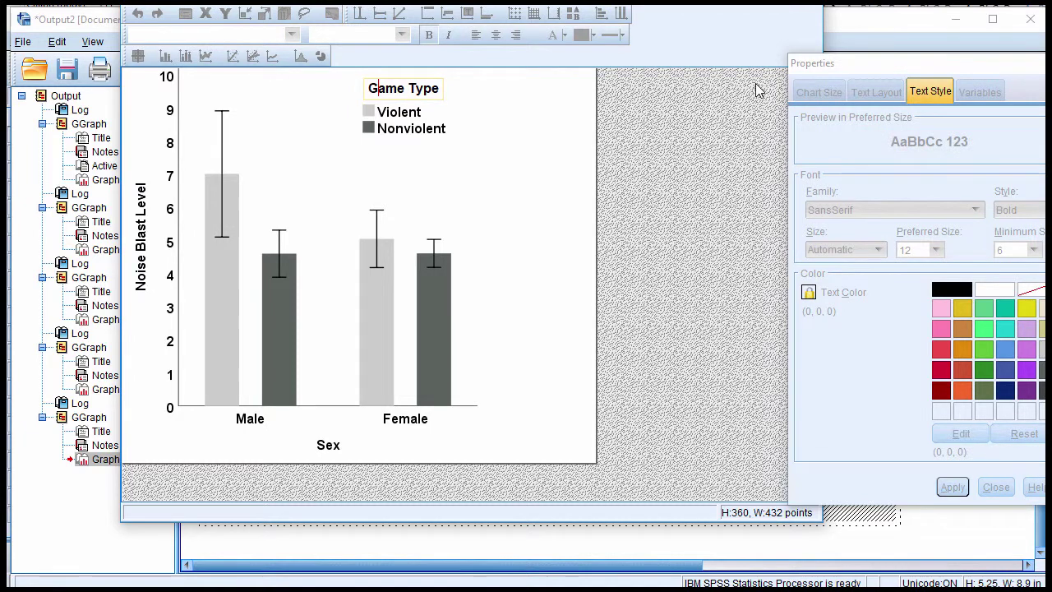
{"action": "left_click", "coordinate": [757, 90]}
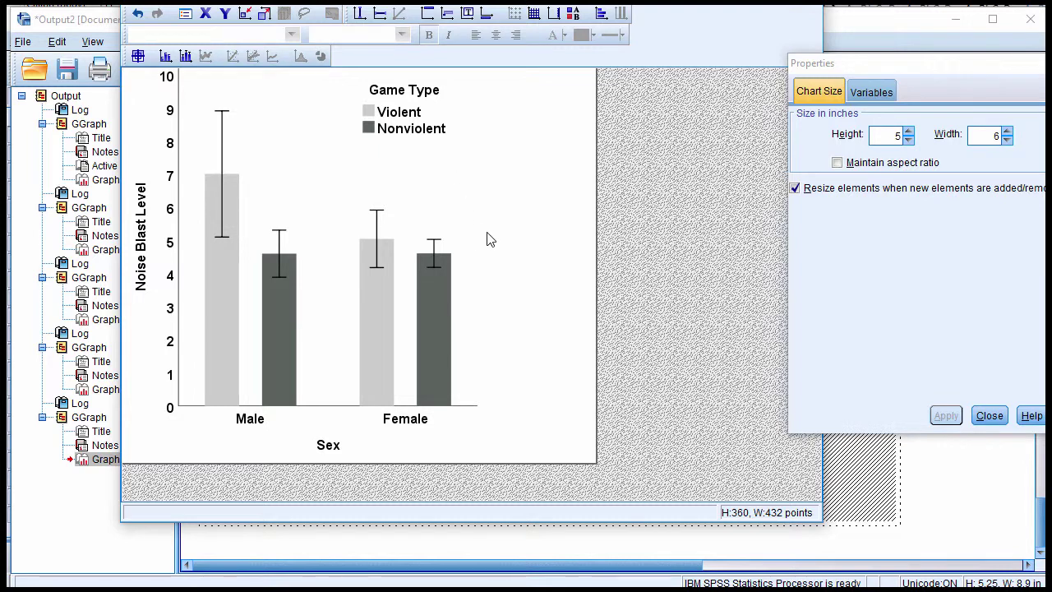
- Set the line weight of the horizontal Sex axis to 1
{"action": "left_click", "coordinate": [335, 410]}
{"action": "left_click", "coordinate": [889, 93]}
{"action": "left_click", "coordinate": [870, 93]}
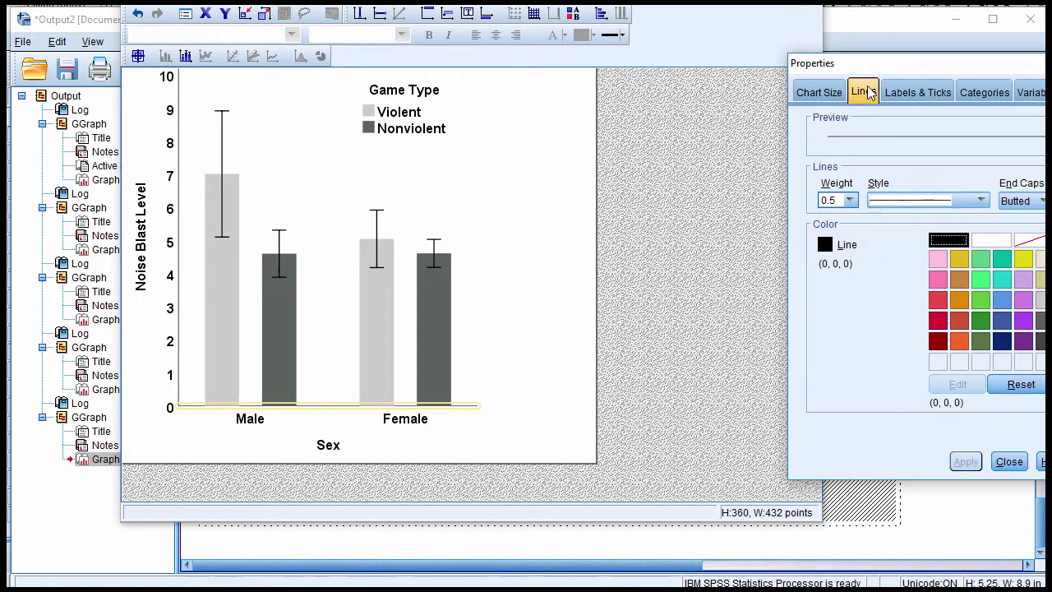
{"action": "left_click", "coordinate": [850, 201]}
{"action": "left_click", "coordinate": [828, 219]}
{"action": "left_click", "coordinate": [963, 463]}
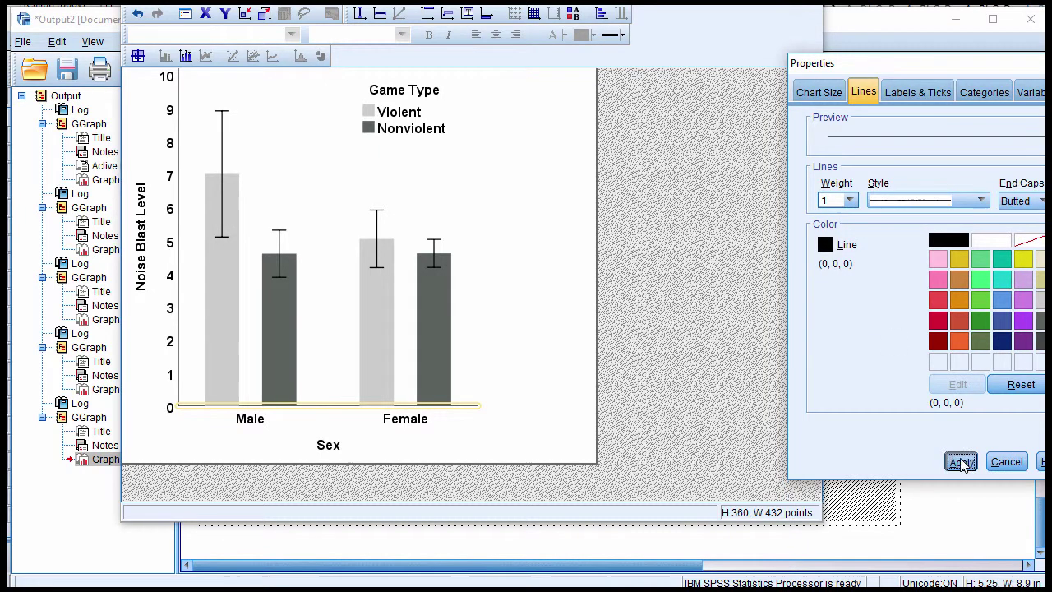
- Set the line weight of the vertical Noise Blast Level axis to 1 and close the chart editor
{"action": "left_click", "coordinate": [180, 231]}
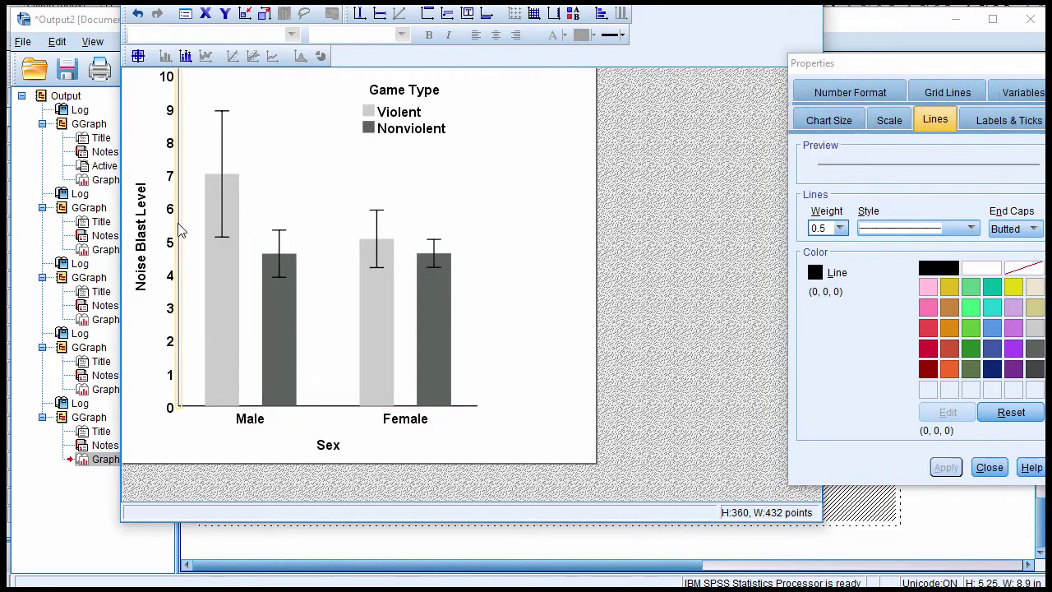
{"action": "left_click", "coordinate": [840, 229]}
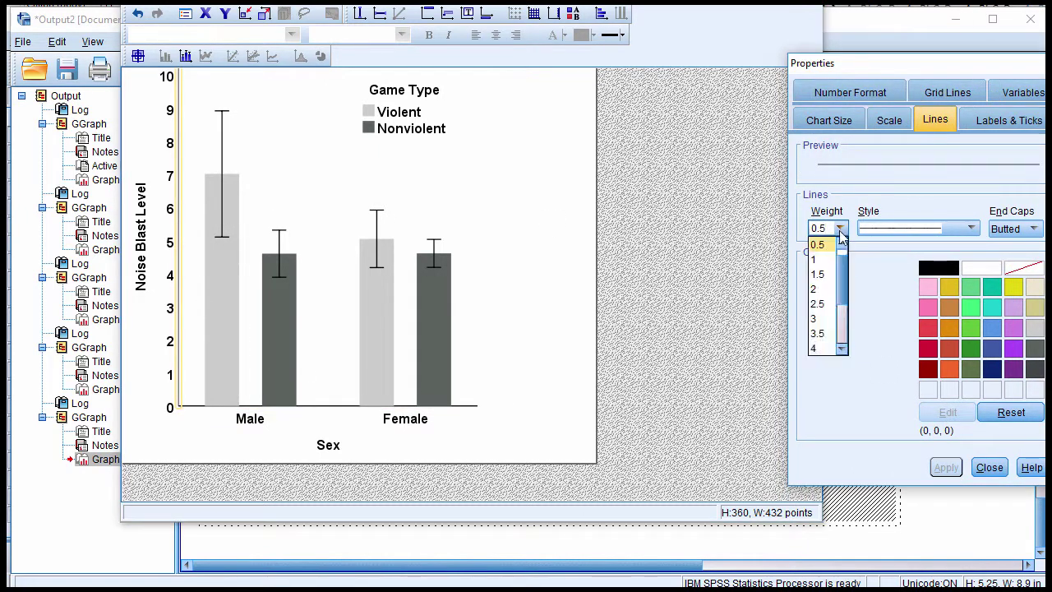
{"action": "left_click", "coordinate": [822, 256]}
{"action": "left_click", "coordinate": [941, 467]}
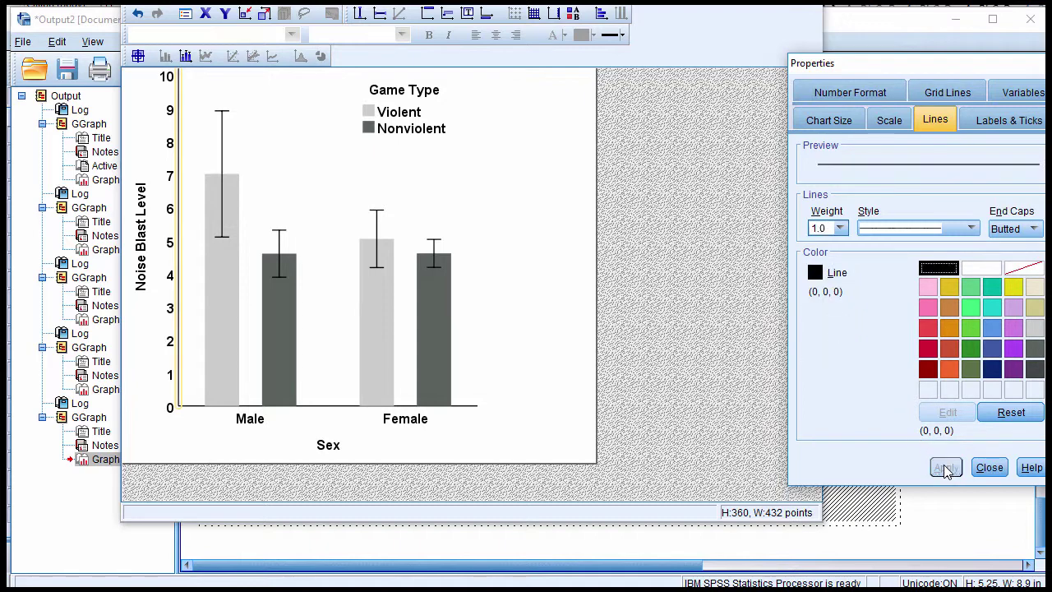
{"action": "left_click", "coordinate": [990, 467]}
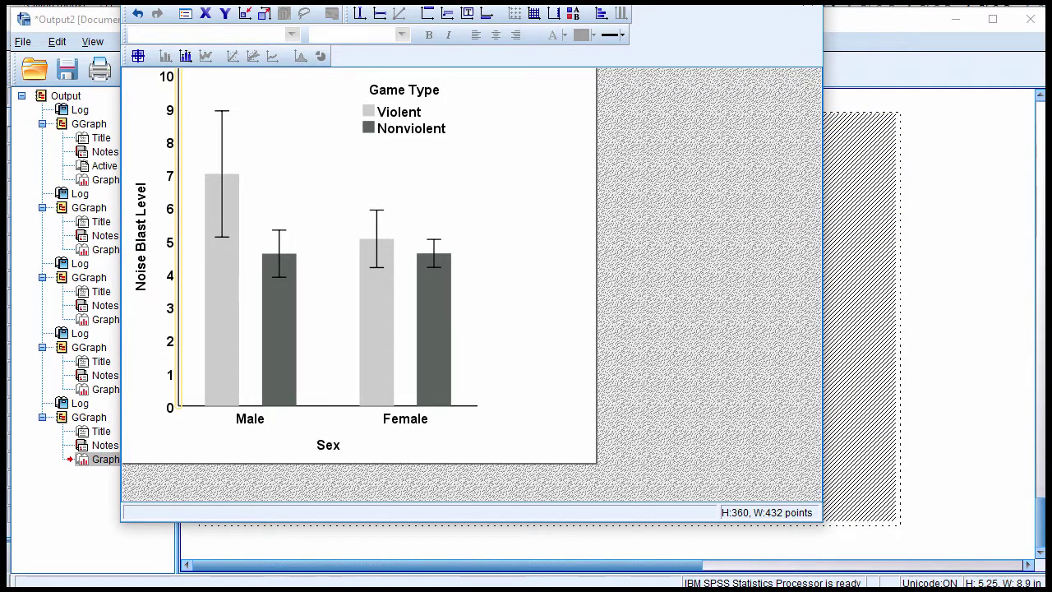
{"action": "left_click", "coordinate": [809, 9]}
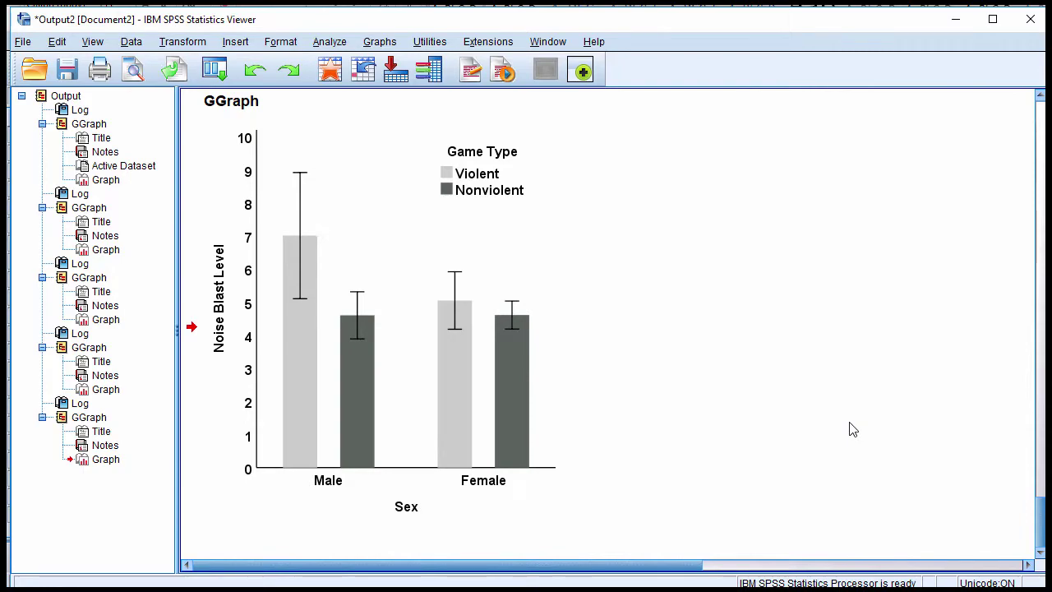
- Reopen the bar chart for editing, give all bars a black border of weight 1, and return to the output
{"action": "double_click", "coordinate": [449, 364]}
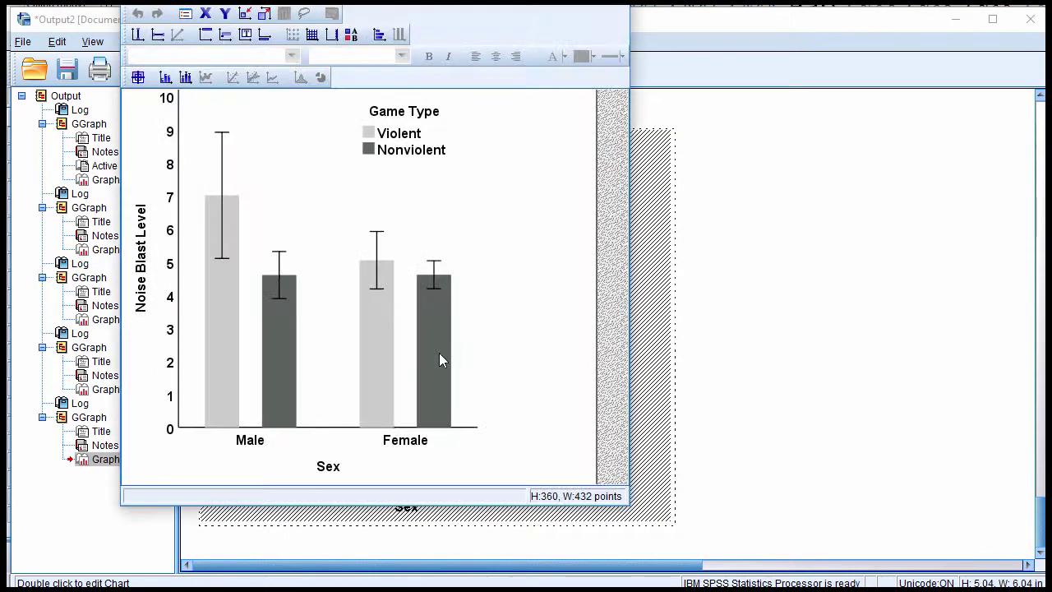
{"action": "double_click", "coordinate": [376, 328]}
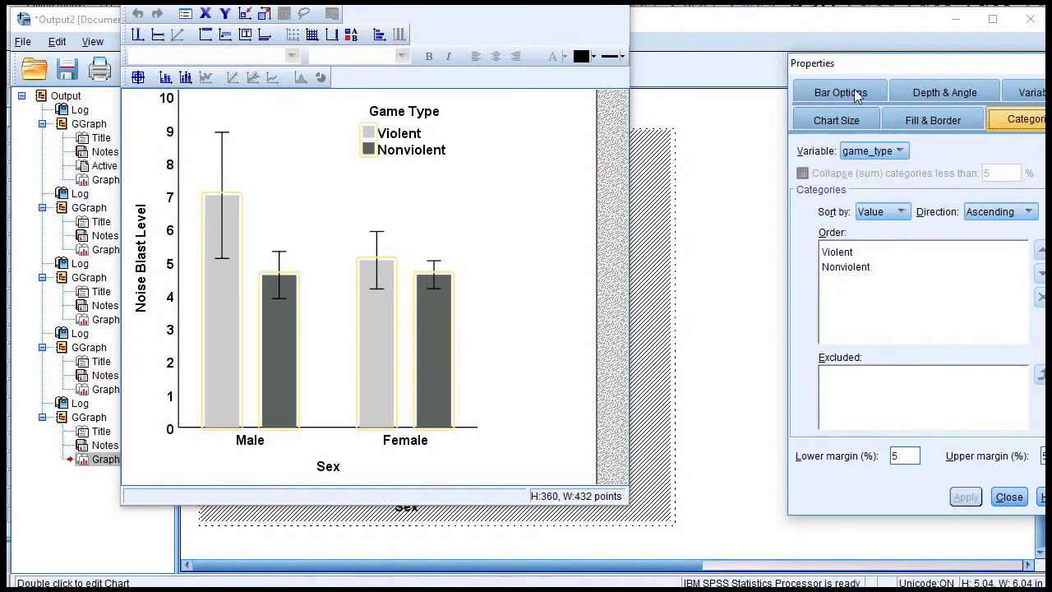
{"action": "left_click", "coordinate": [853, 94]}
{"action": "left_click", "coordinate": [933, 92]}
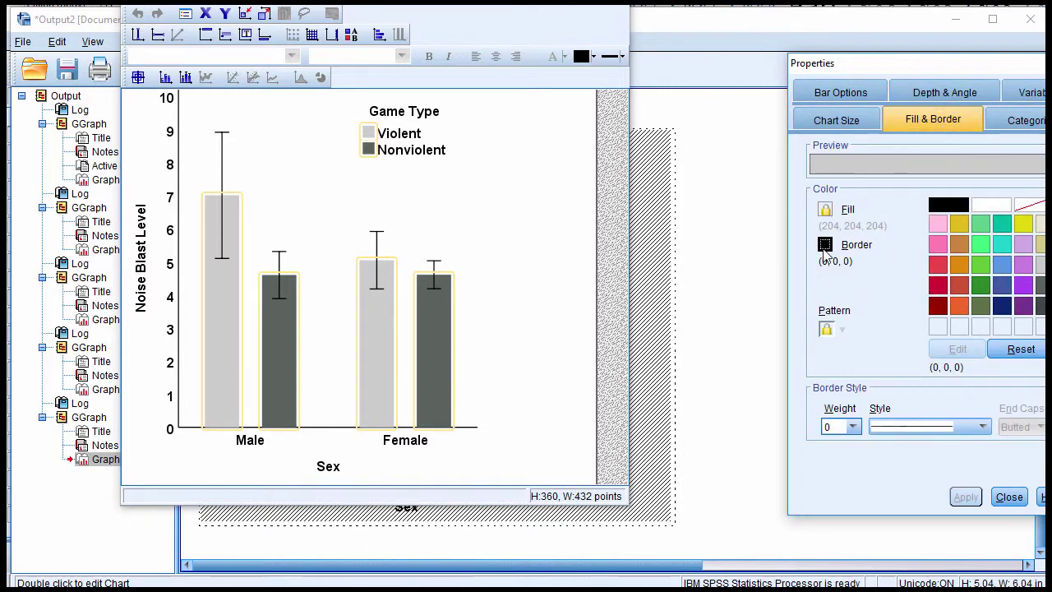
{"action": "left_click", "coordinate": [853, 426]}
{"action": "left_click", "coordinate": [833, 470]}
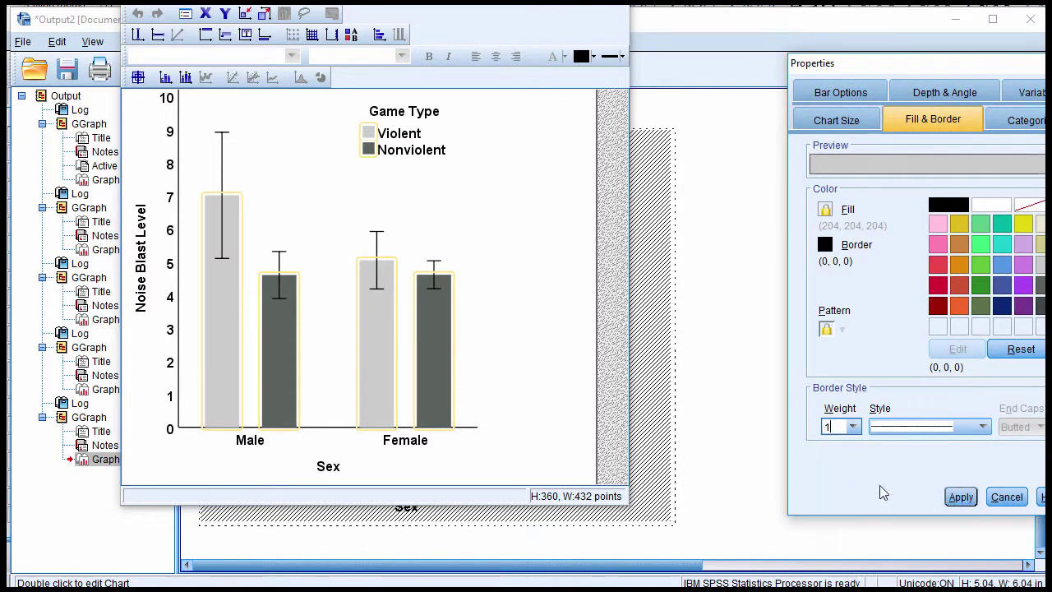
{"action": "left_click", "coordinate": [960, 498]}
{"action": "left_click", "coordinate": [1007, 497]}
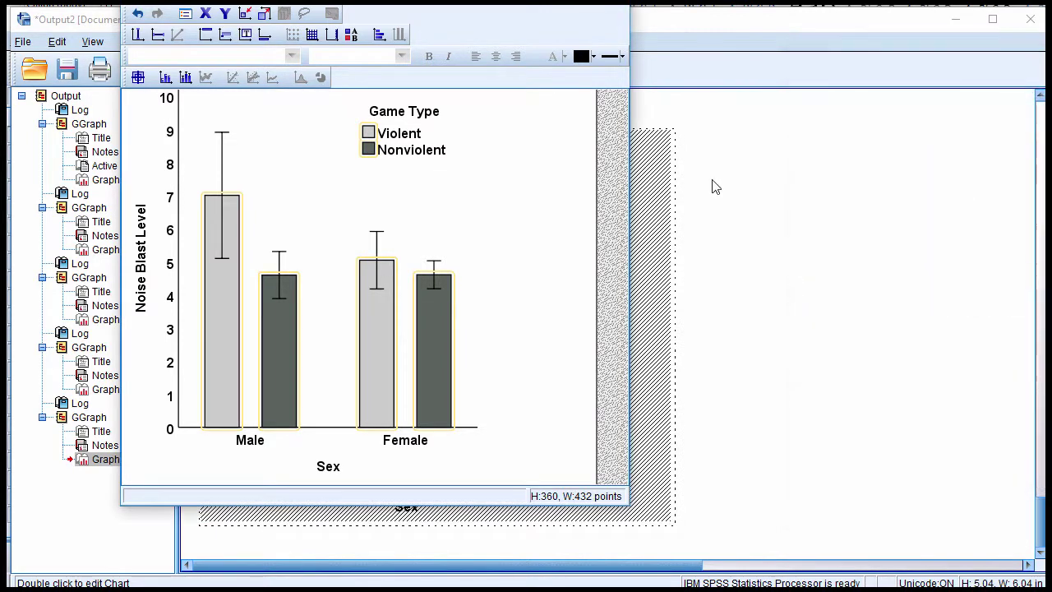
{"action": "key", "text": "alt+F4"}
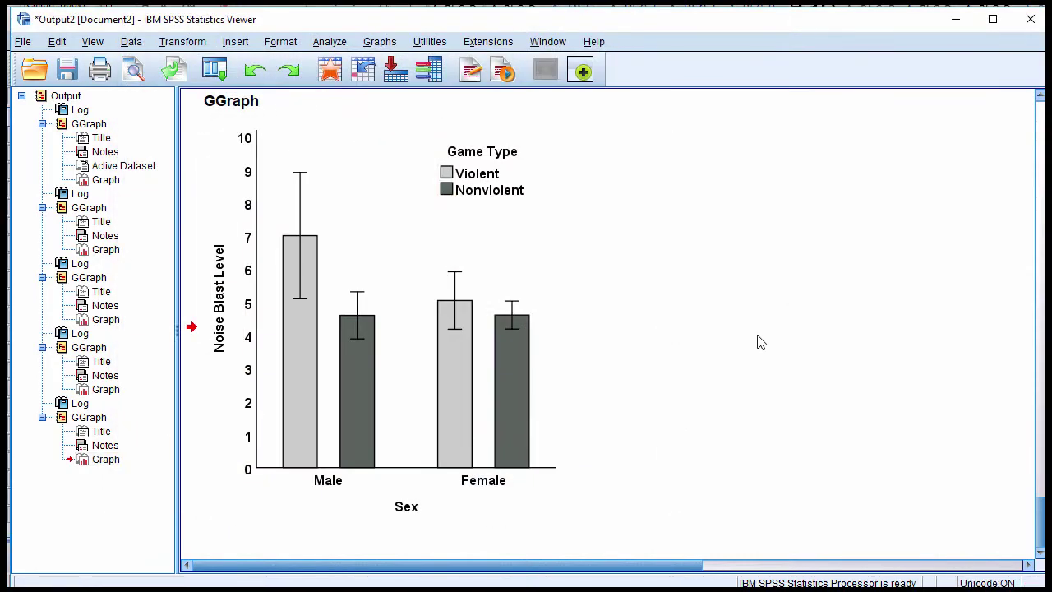
- Open the chart for editing again and set its height to 4.75 inches with the aspect ratio unlocked
{"action": "left_click", "coordinate": [552, 433]}
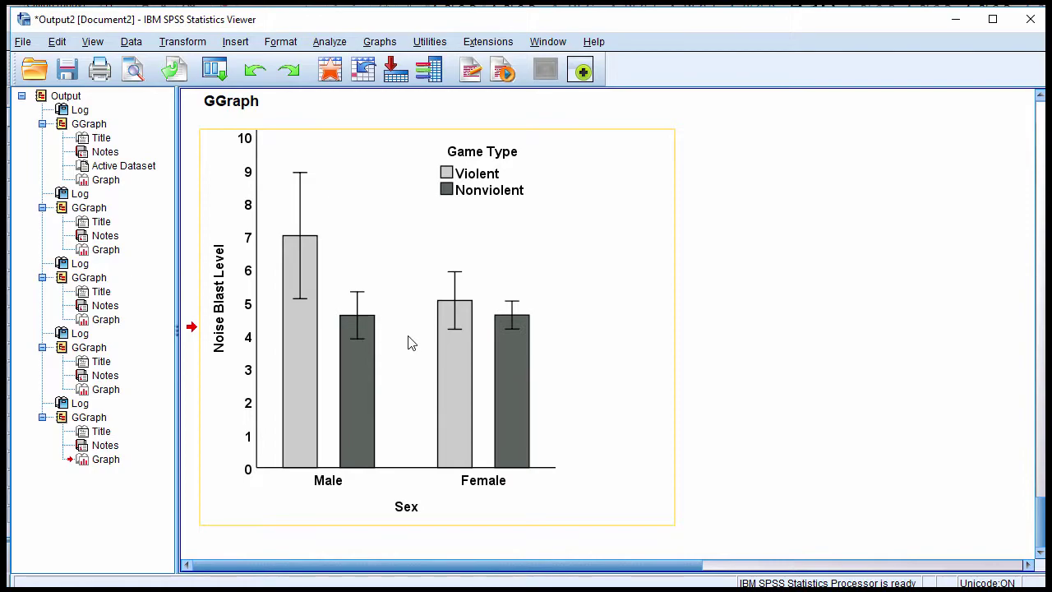
{"action": "double_click", "coordinate": [408, 274]}
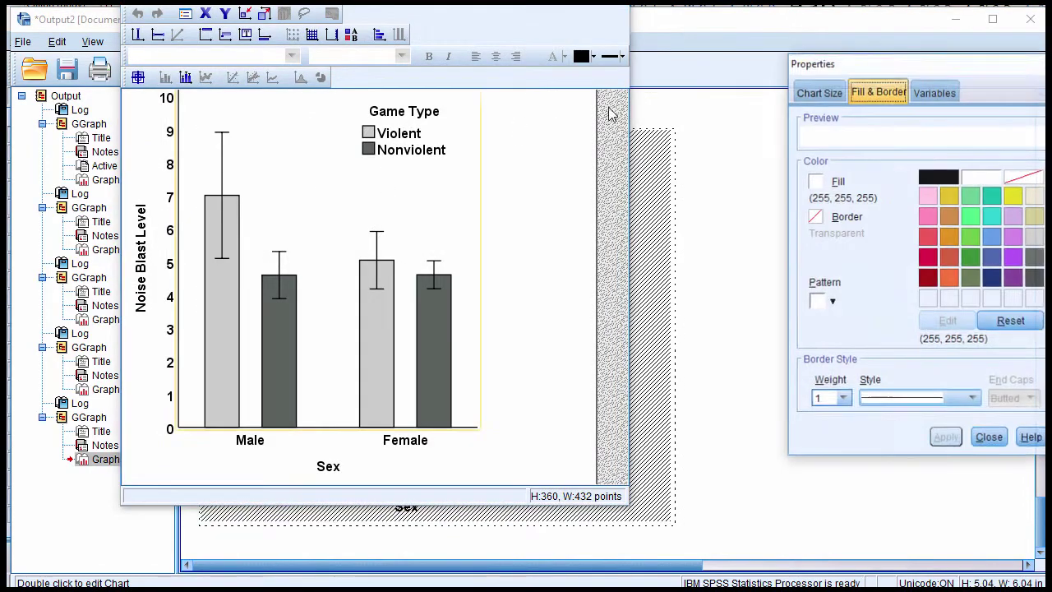
{"action": "left_click", "coordinate": [893, 163]}
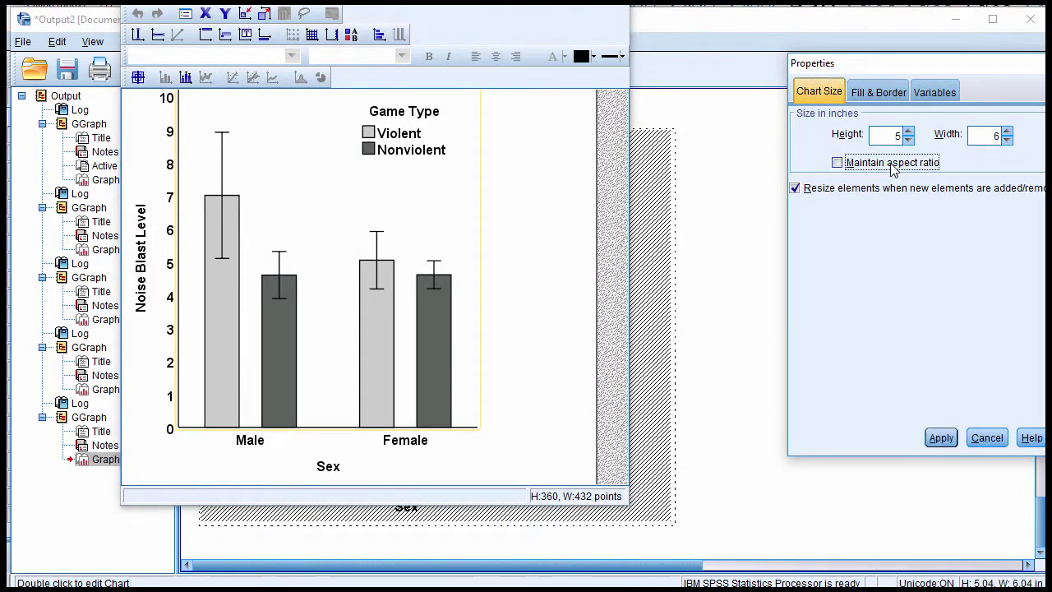
{"action": "left_click", "coordinate": [893, 162]}
{"action": "left_click", "coordinate": [893, 163]}
{"action": "left_click", "coordinate": [890, 136]}
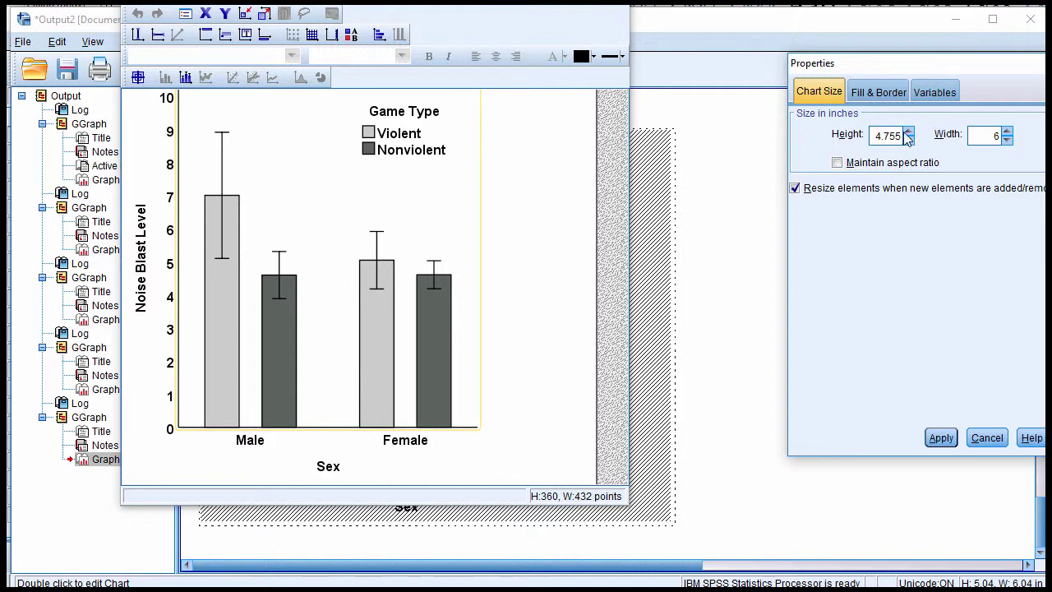
{"action": "left_click", "coordinate": [941, 438]}
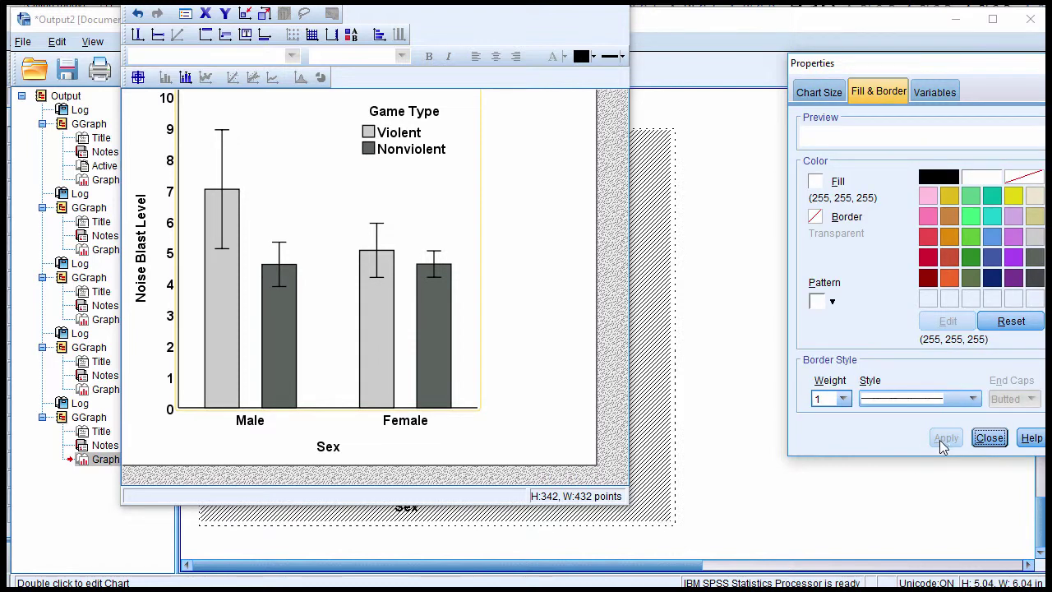
- Reduce the chart height further to 4.5 inches (324 points)
{"action": "left_click", "coordinate": [826, 93]}
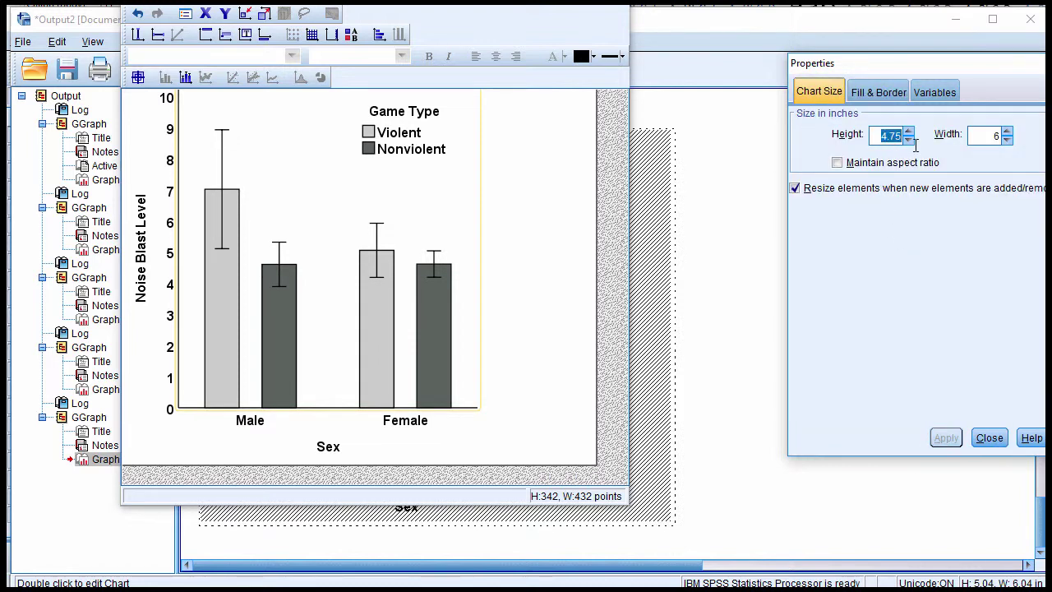
{"action": "type", "text": "4"}
{"action": "left_click", "coordinate": [941, 437]}
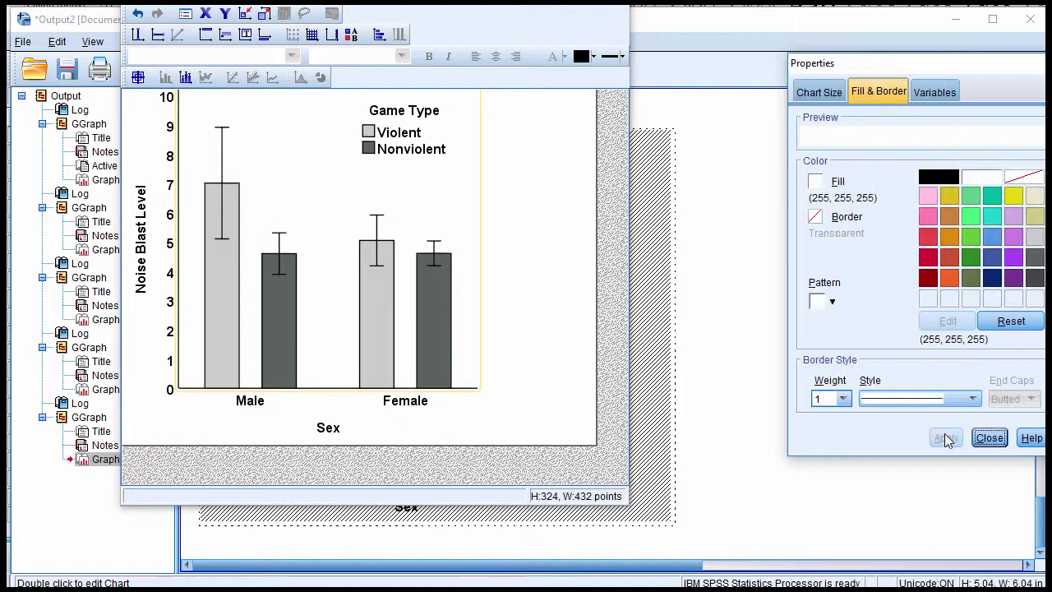
- Close the chart properties and the chart editor, and check the resized clustered bar chart in the output
{"action": "left_click", "coordinate": [990, 437]}
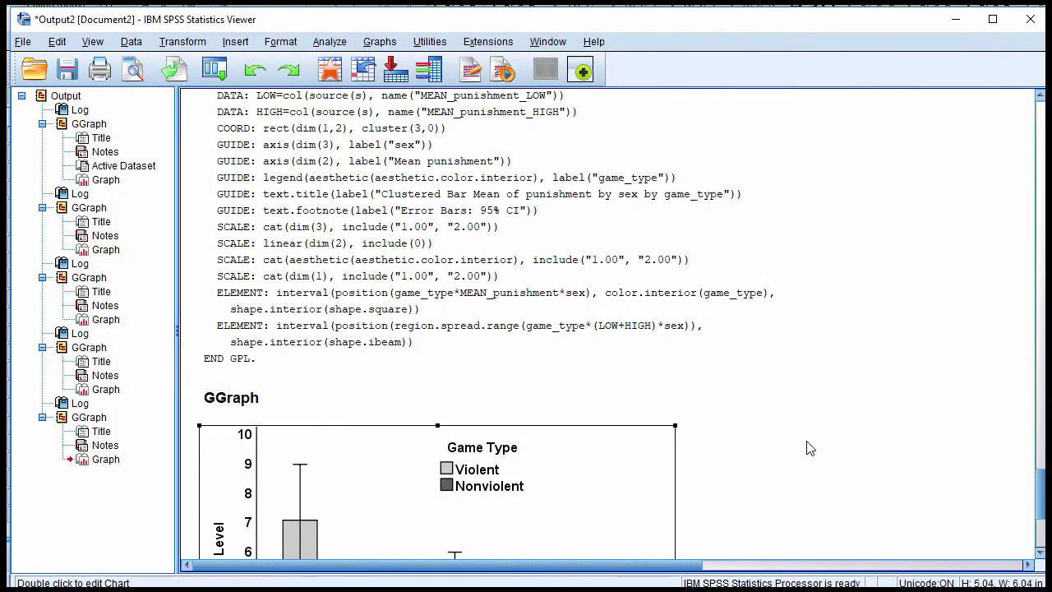
{"action": "scroll", "coordinate": [808, 452], "scroll_direction": "down", "scroll_amount": 5}
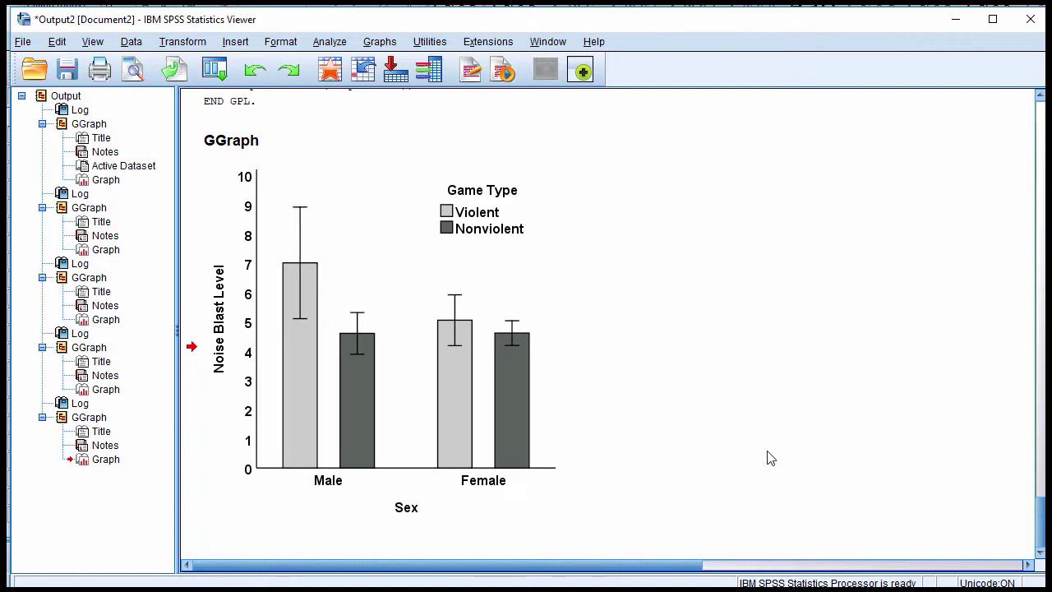
{"action": "scroll", "coordinate": [756, 434], "scroll_direction": "up", "scroll_amount": 3}
{"action": "scroll", "coordinate": [756, 434], "scroll_direction": "down", "scroll_amount": 3}
{"action": "left_click", "coordinate": [487, 327]}
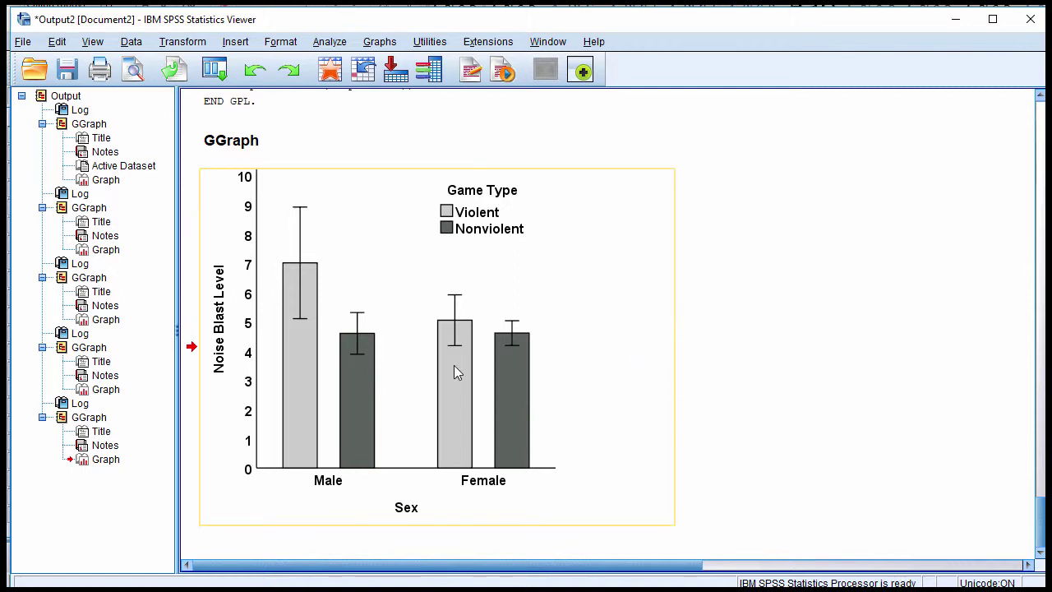
{"action": "left_click", "coordinate": [851, 409]}
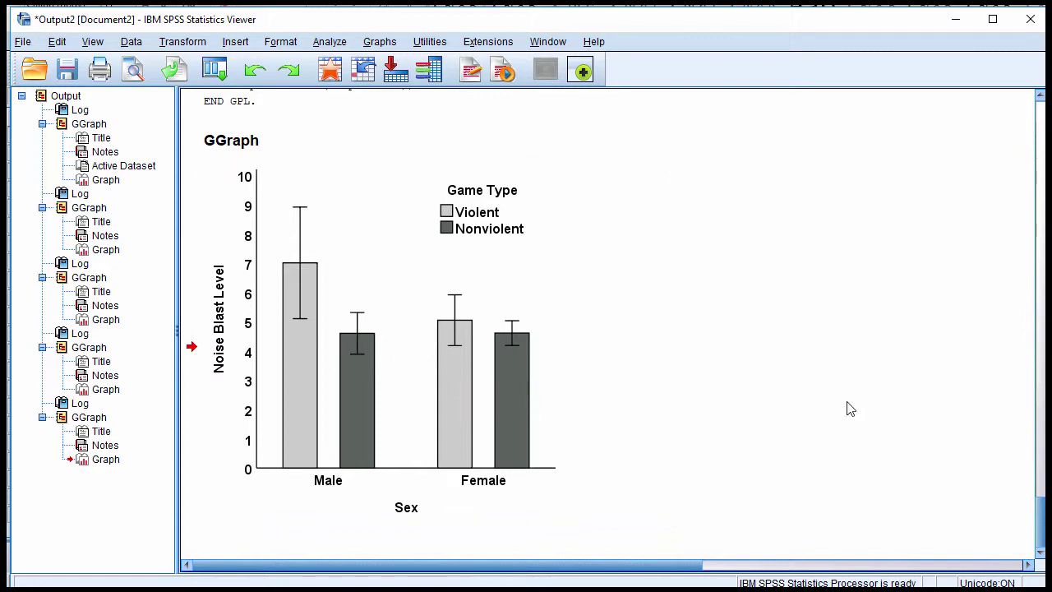
{"action": "left_click", "coordinate": [430, 406]}
{"action": "left_click", "coordinate": [725, 409]}
- Compare the formatted clustered bar chart with the earlier charts in the output document
{"action": "scroll", "coordinate": [725, 409], "scroll_direction": "up", "scroll_amount": 15}
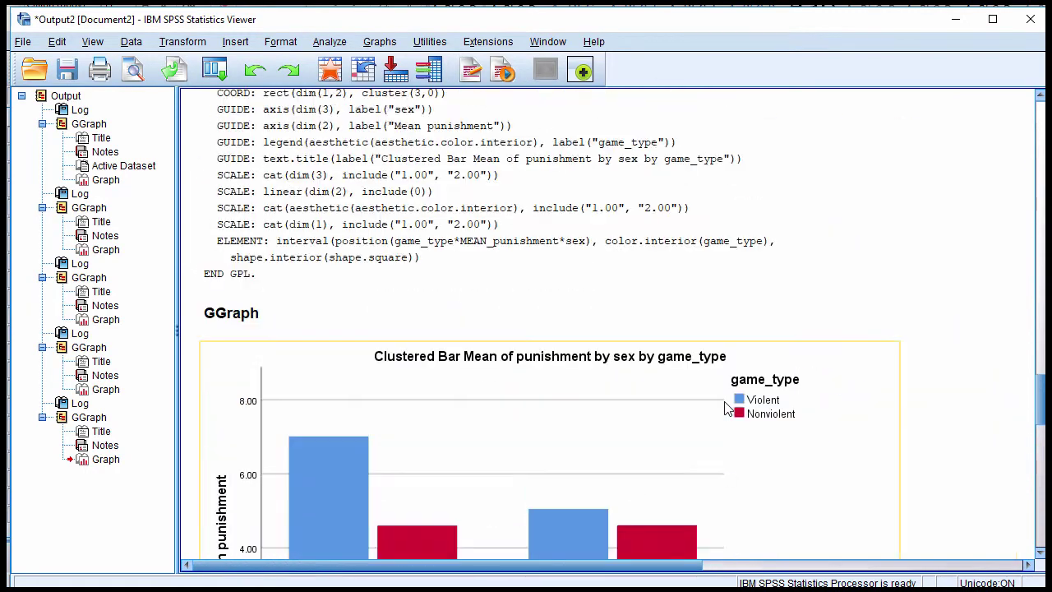
{"action": "scroll", "coordinate": [724, 408], "scroll_direction": "down", "scroll_amount": 12}
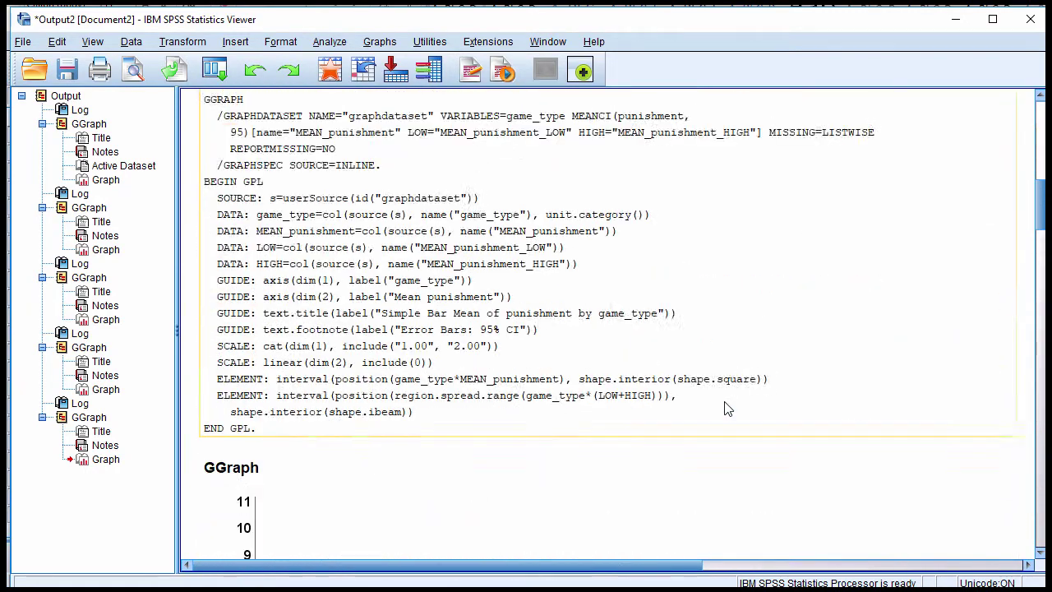
{"action": "scroll", "coordinate": [725, 408], "scroll_direction": "down", "scroll_amount": 5}
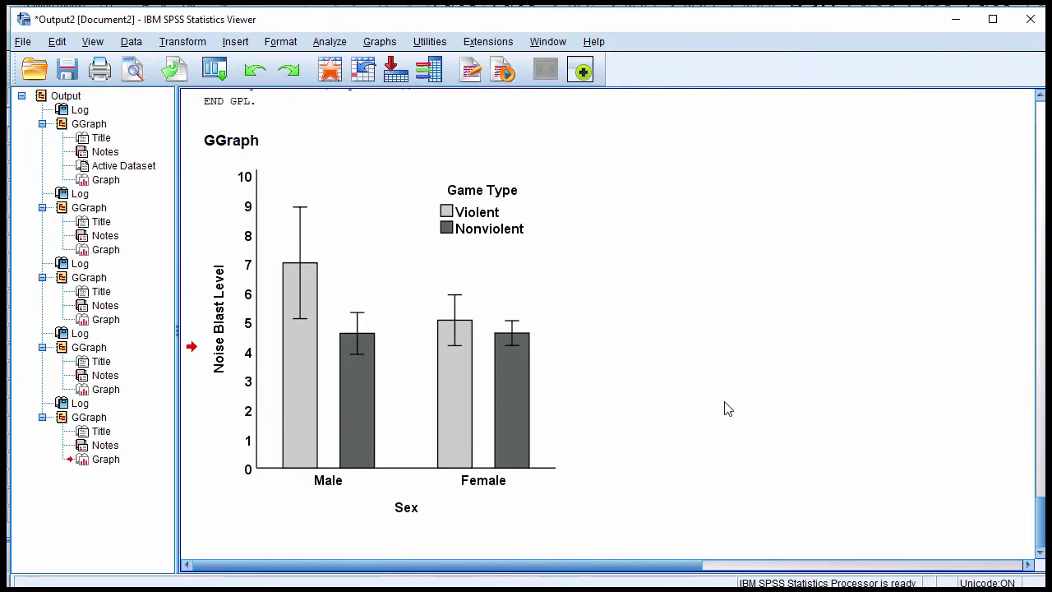
{"action": "scroll", "coordinate": [724, 409], "scroll_direction": "up", "scroll_amount": 2}
{"action": "scroll", "coordinate": [724, 409], "scroll_direction": "down", "scroll_amount": 2}
{"action": "scroll", "coordinate": [698, 436], "scroll_direction": "up", "scroll_amount": 15}
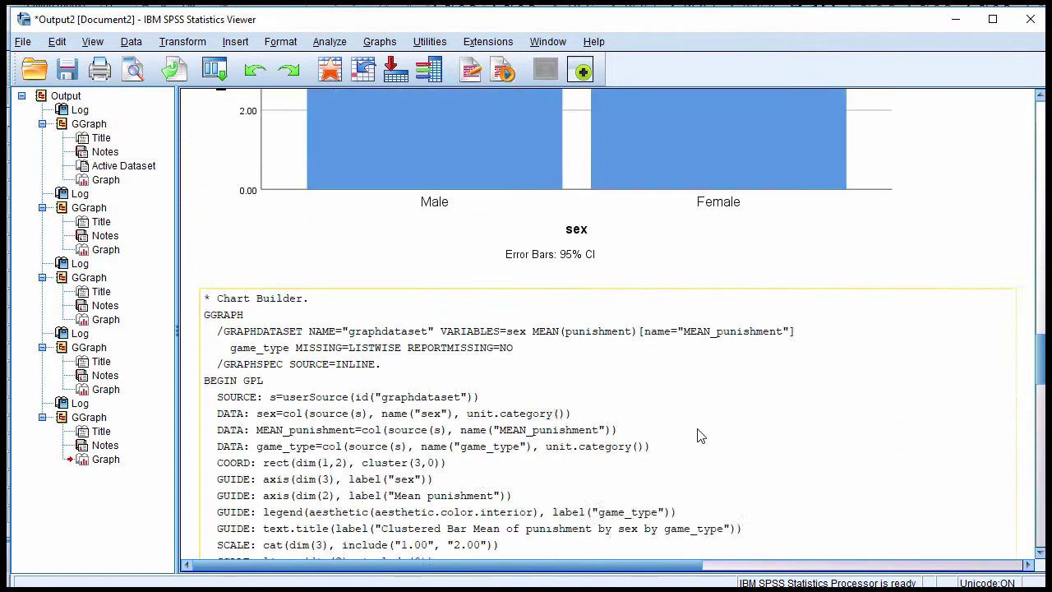
{"action": "scroll", "coordinate": [698, 436], "scroll_direction": "up", "scroll_amount": 15}
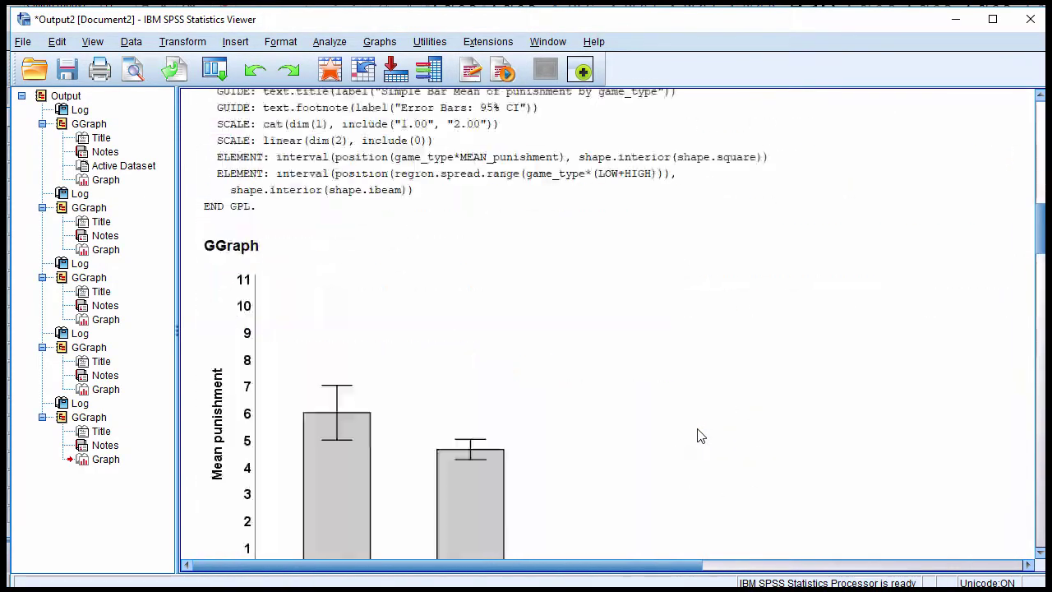
{"action": "scroll", "coordinate": [698, 436], "scroll_direction": "down", "scroll_amount": 20}
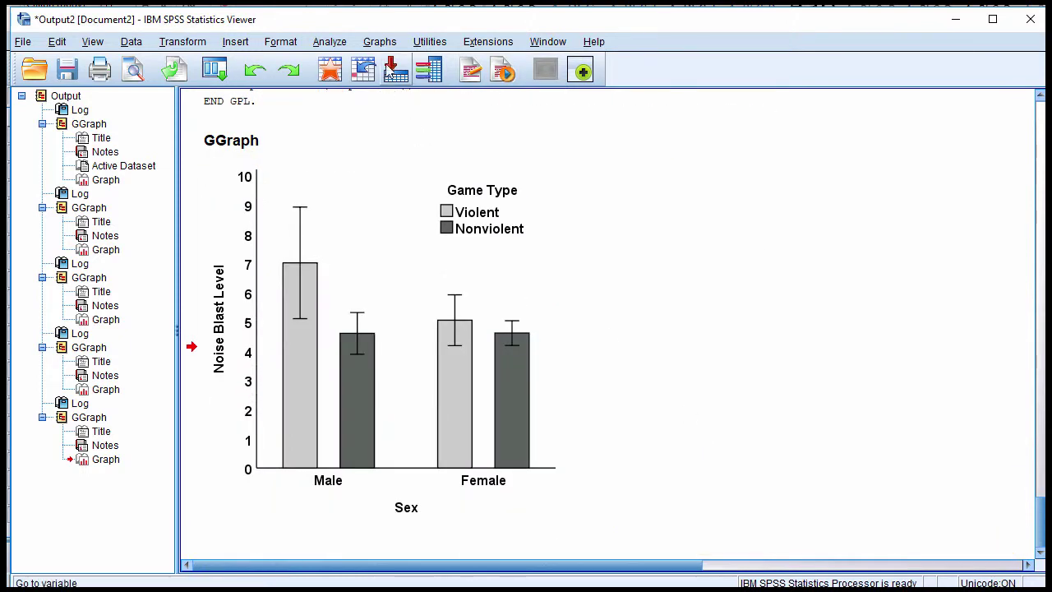
- Set up a univariate general linear model with punishment as dependent variable and game_type and sex as fixed factors
{"action": "left_click", "coordinate": [336, 42]}
{"action": "mouse_move", "coordinate": [411, 159]}
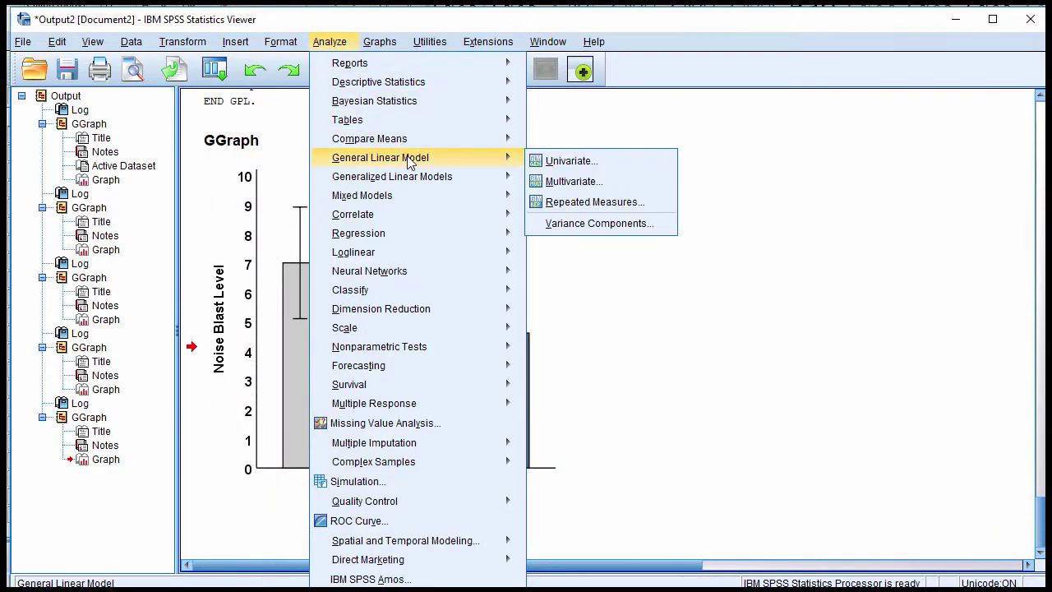
{"action": "left_click", "coordinate": [559, 161]}
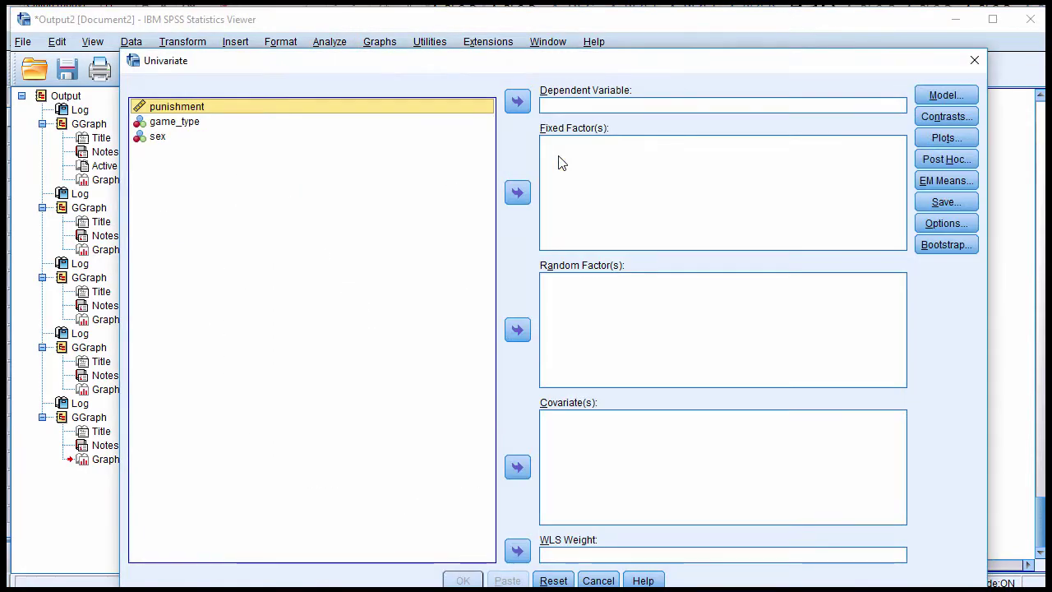
{"action": "left_click", "coordinate": [517, 101]}
{"action": "left_click", "coordinate": [191, 112]}
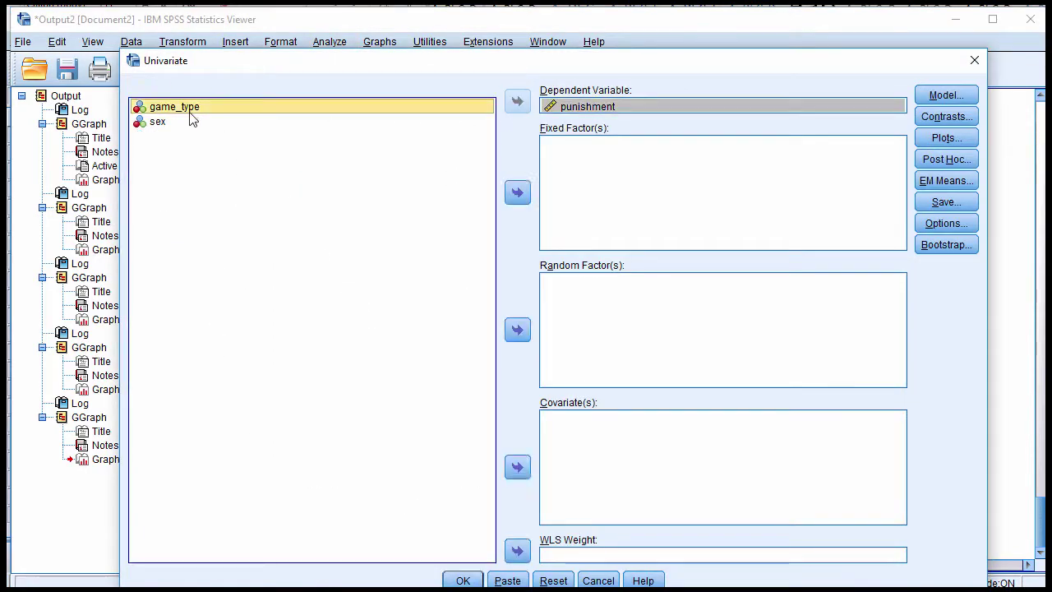
{"action": "left_click", "coordinate": [181, 125], "text": "shift"}
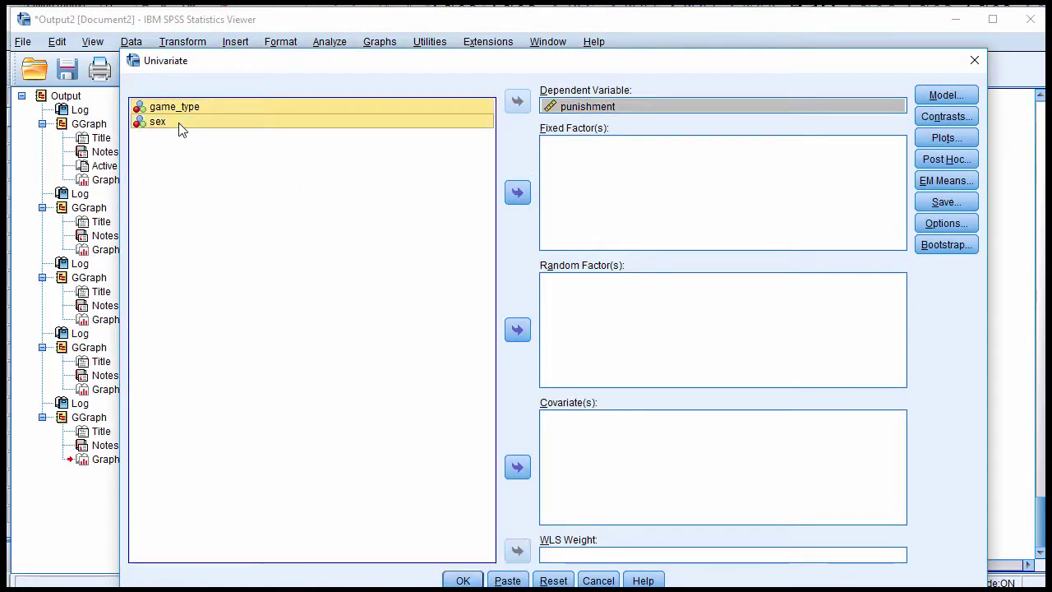
{"action": "left_click", "coordinate": [517, 192]}
{"action": "left_click_drag", "start_coordinate": [569, 61], "coordinate": [532, 30]}
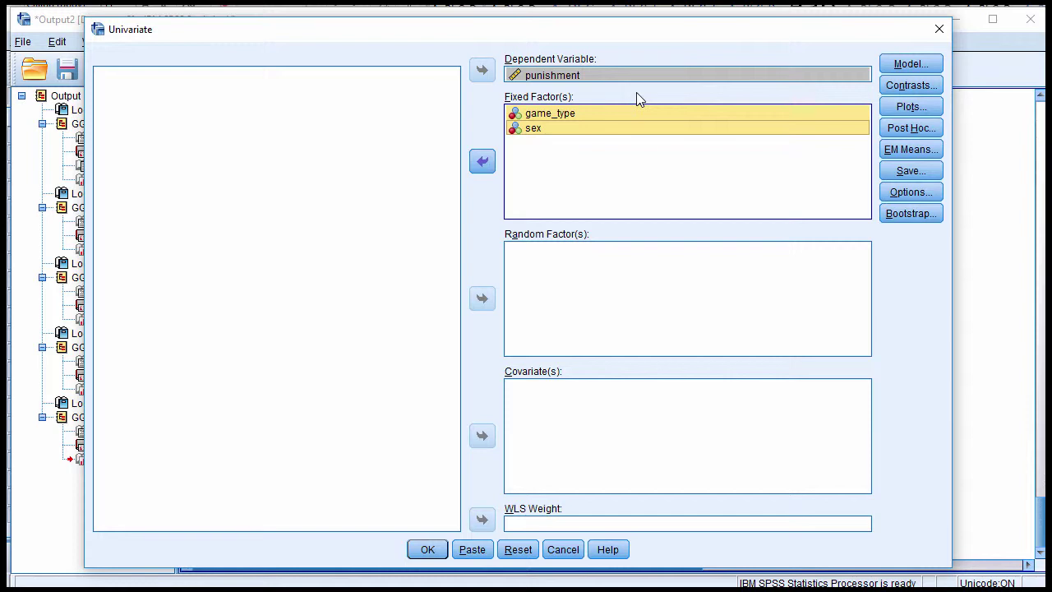
- Add separate profile plots for game_type and sex to the univariate analysis, and include error bars
{"action": "left_click", "coordinate": [909, 111]}
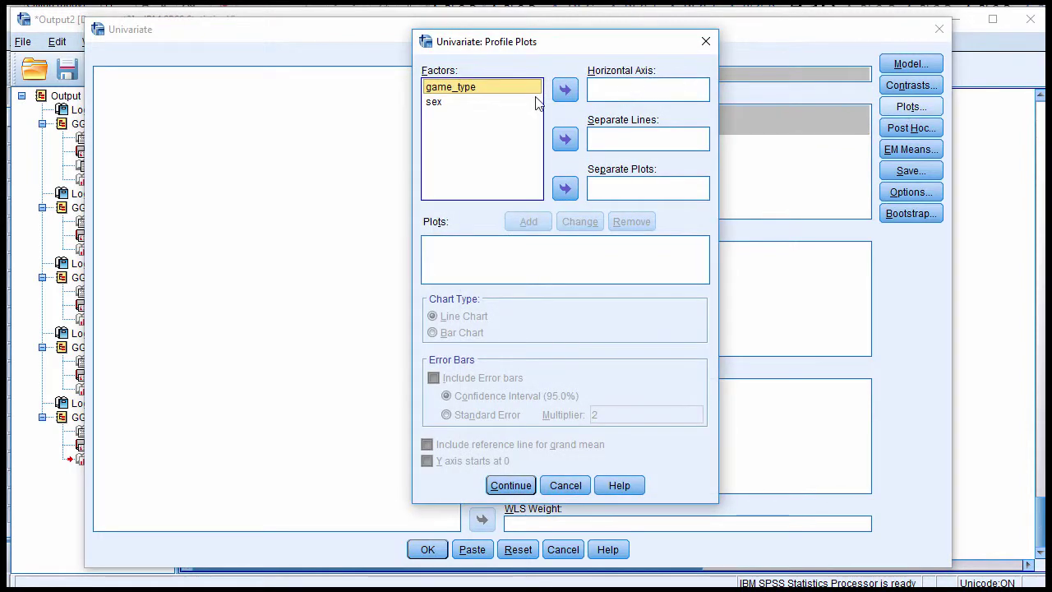
{"action": "left_click", "coordinate": [565, 89]}
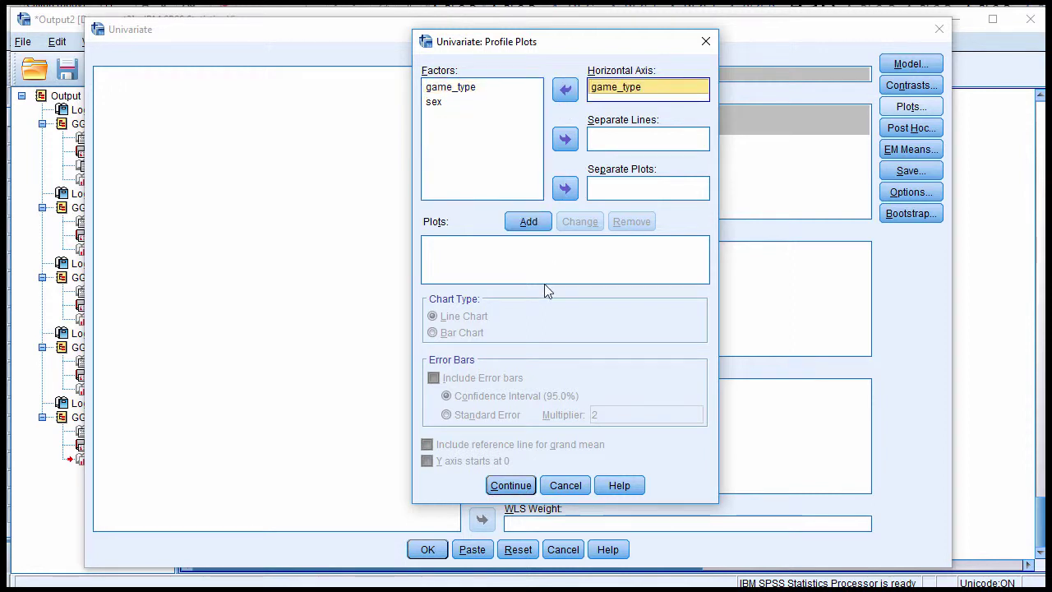
{"action": "left_click", "coordinate": [526, 222]}
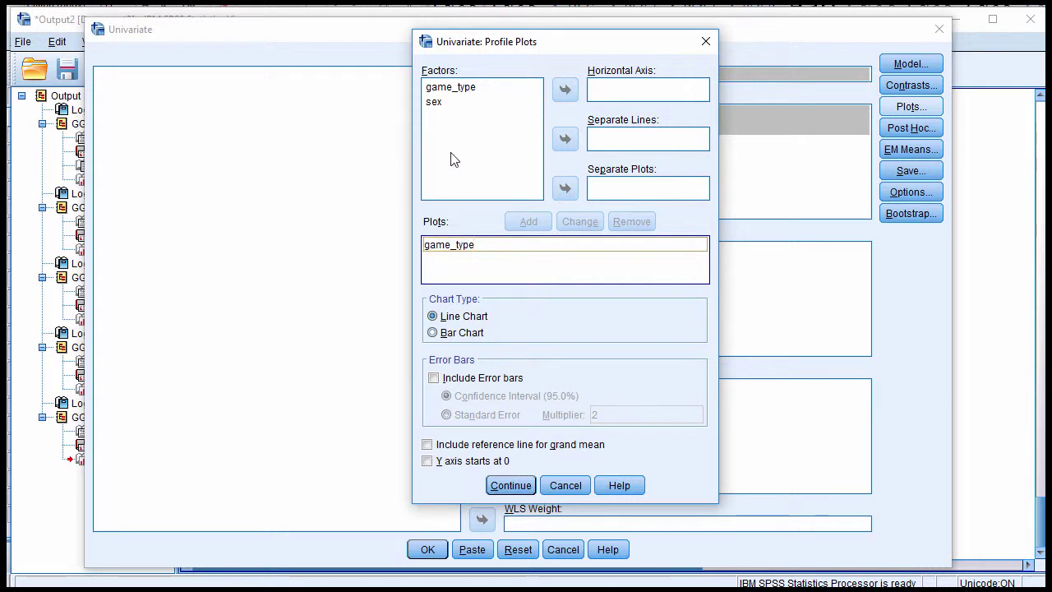
{"action": "left_click", "coordinate": [451, 104]}
{"action": "left_click", "coordinate": [562, 90]}
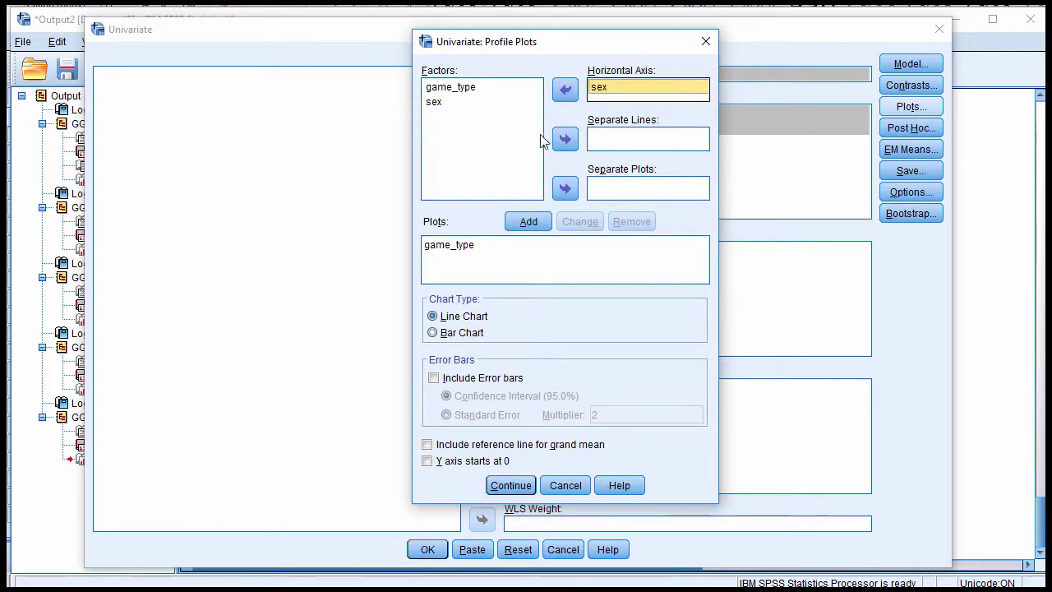
{"action": "left_click", "coordinate": [526, 222]}
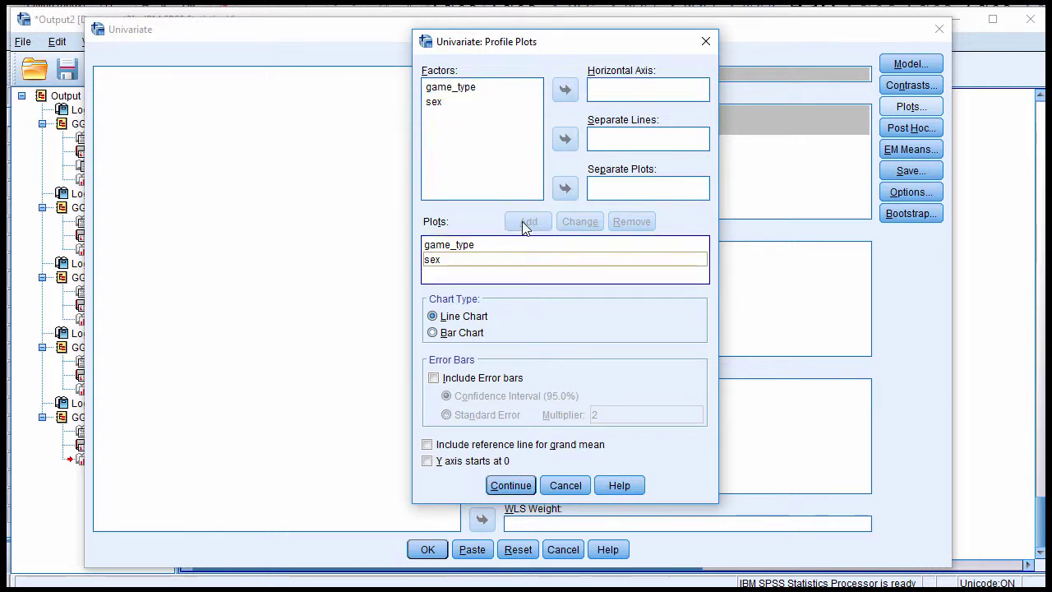
{"action": "left_click", "coordinate": [461, 248]}
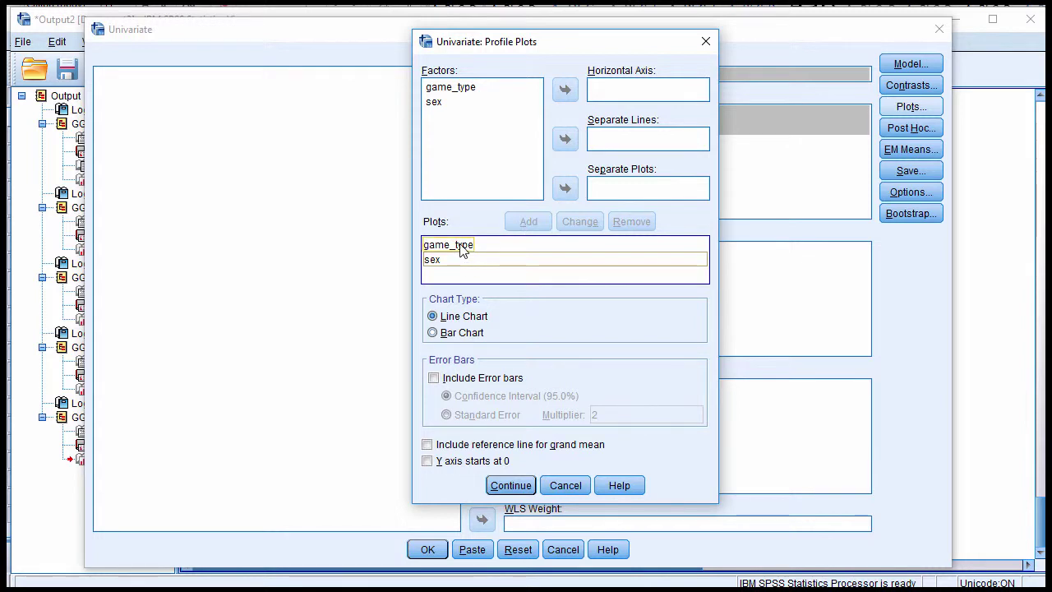
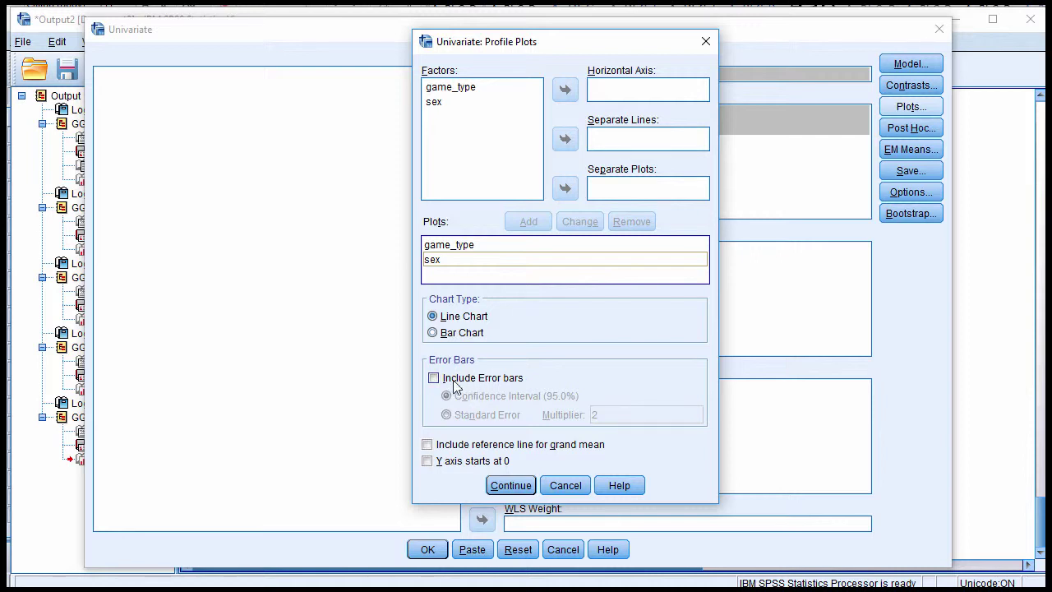
{"action": "left_click", "coordinate": [465, 382]}
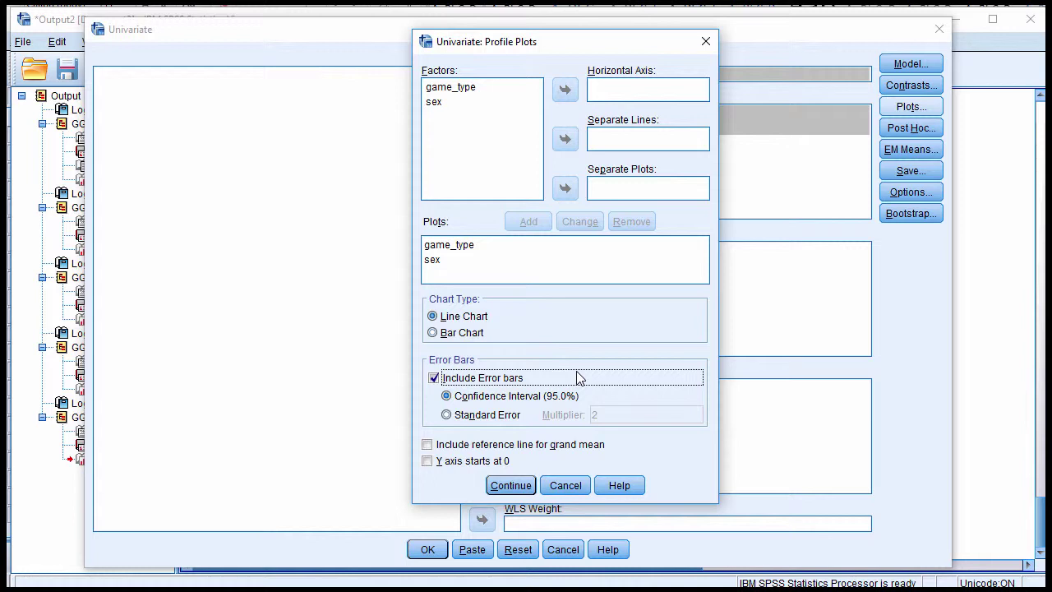
- Add an interaction profile plot with game_type on the horizontal axis and separate lines for sex
{"action": "left_click", "coordinate": [472, 91]}
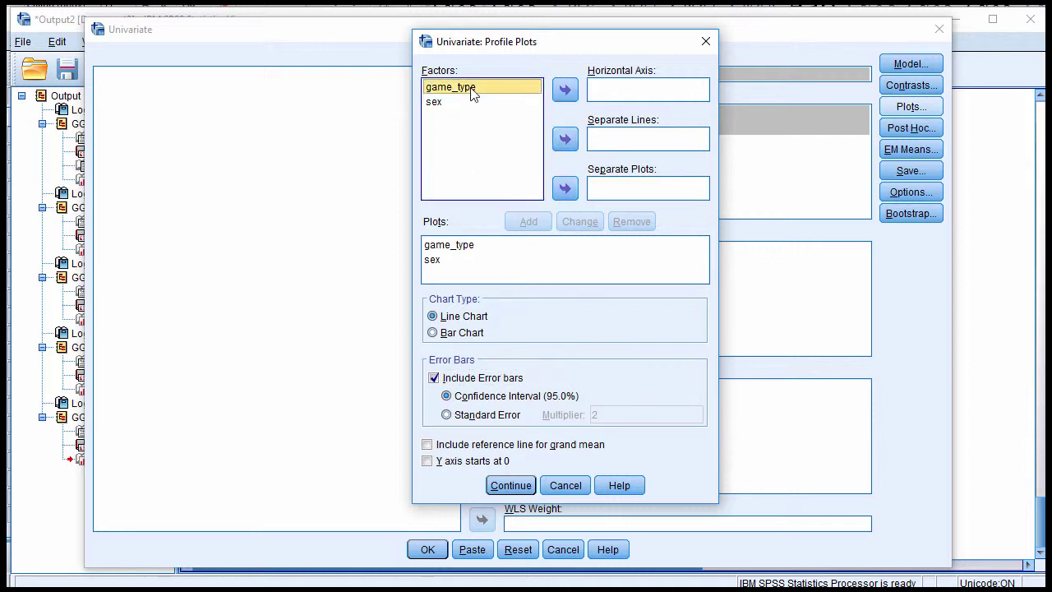
{"action": "left_click", "coordinate": [564, 90]}
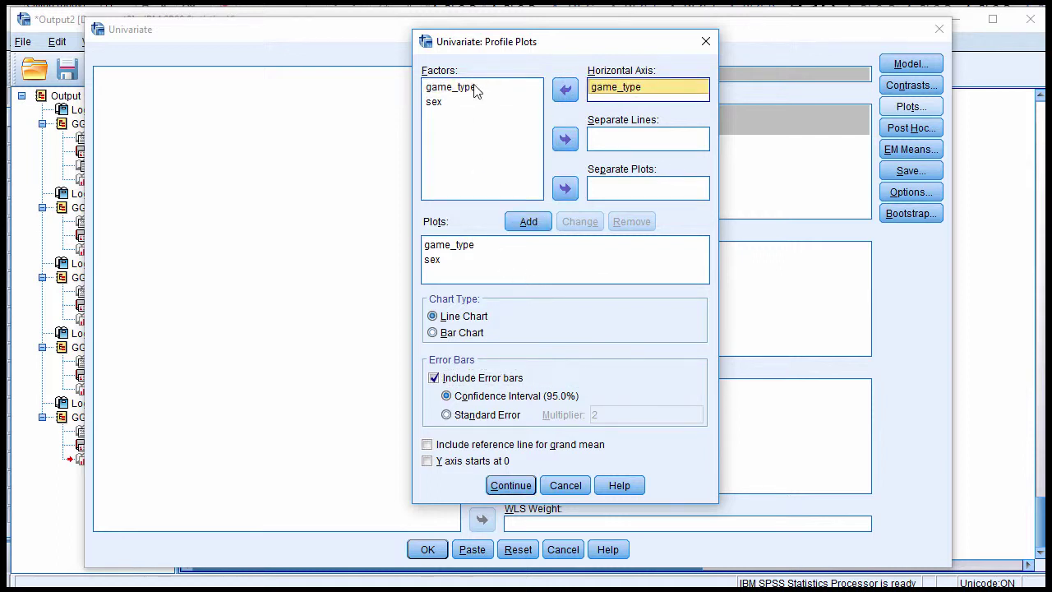
{"action": "left_click", "coordinate": [444, 102]}
{"action": "left_click", "coordinate": [565, 139]}
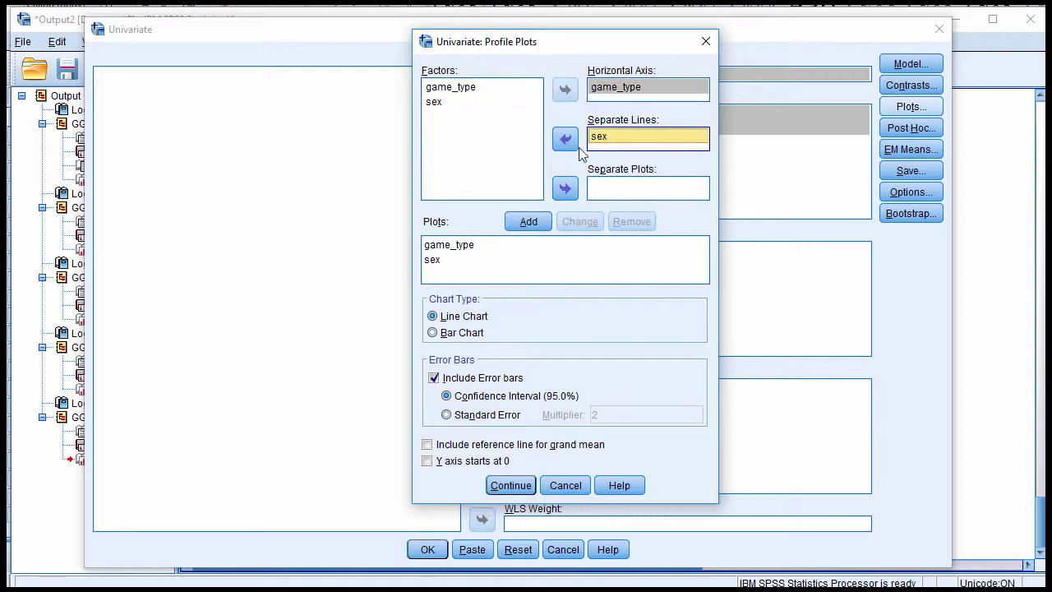
{"action": "left_click", "coordinate": [528, 221]}
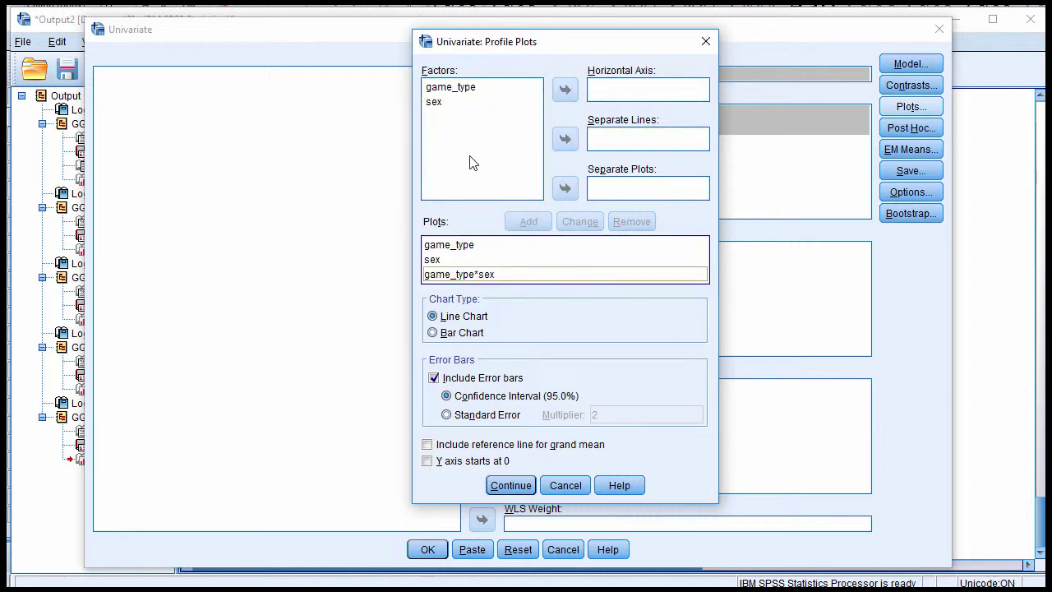
- Add an interaction profile plot with sex on the horizontal axis and separate lines for game_type, and check the plot list
{"action": "left_click", "coordinate": [452, 104]}
{"action": "left_click", "coordinate": [562, 91]}
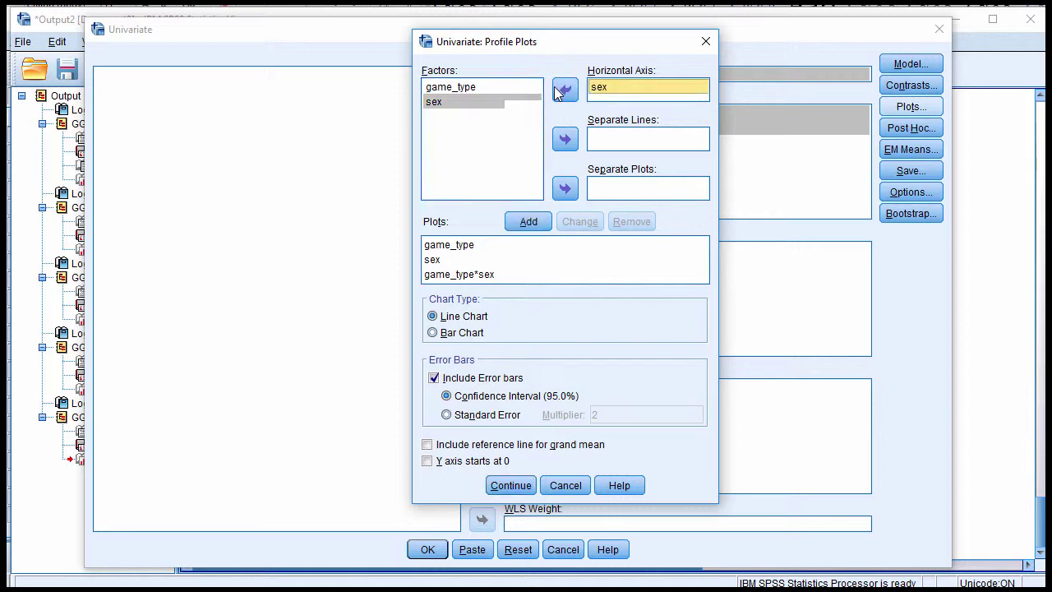
{"action": "left_click", "coordinate": [486, 90]}
{"action": "left_click", "coordinate": [564, 139]}
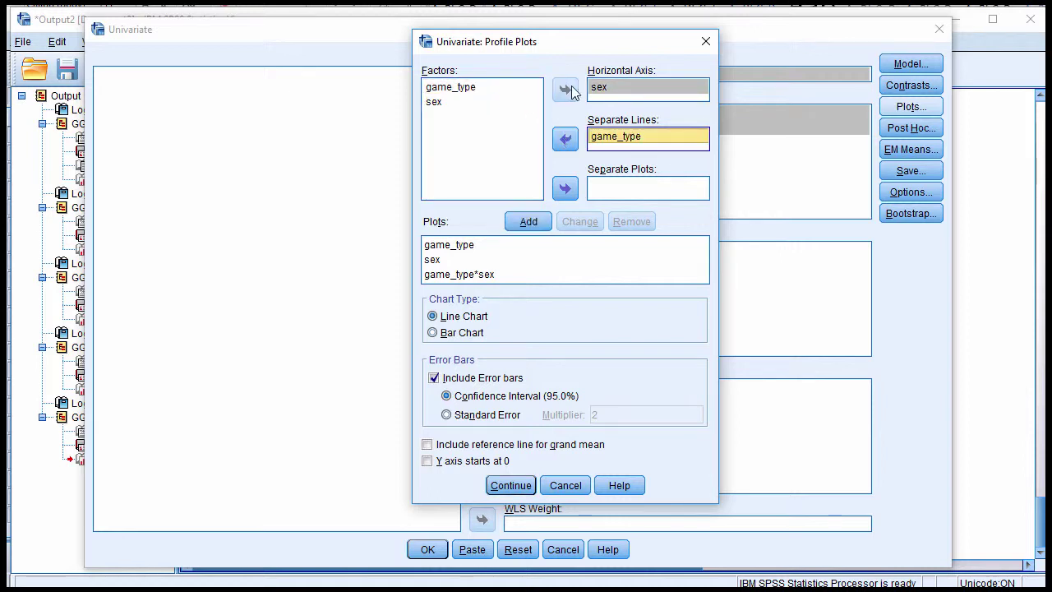
{"action": "left_click", "coordinate": [530, 221]}
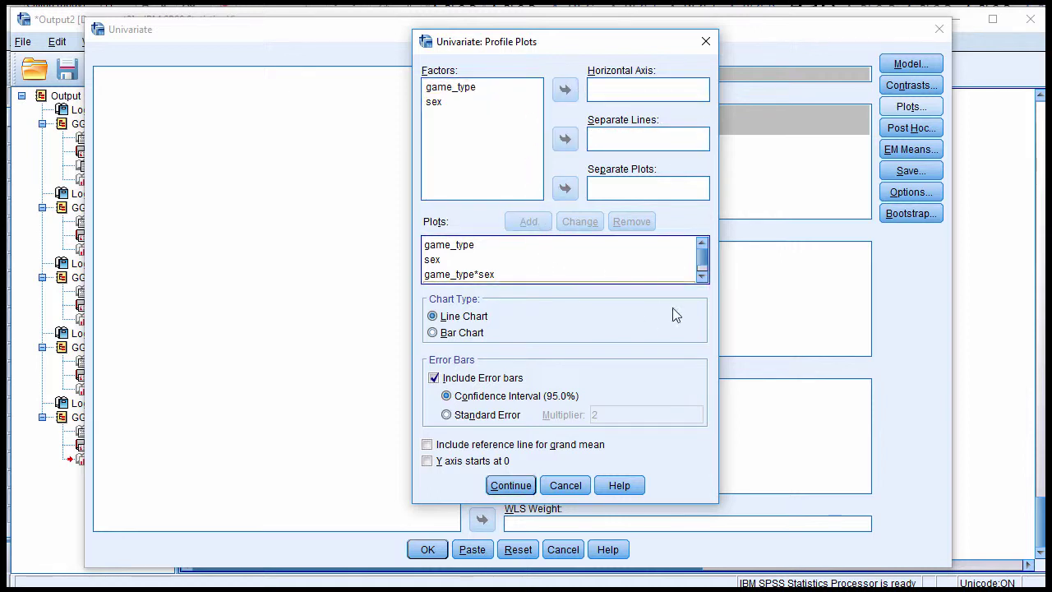
{"action": "left_click", "coordinate": [703, 277]}
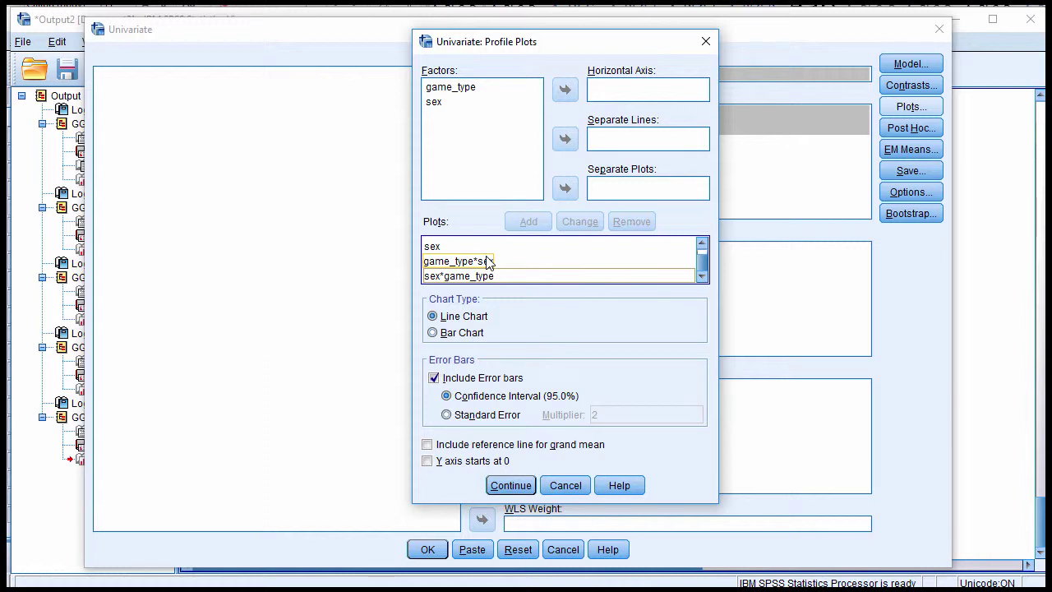
{"action": "scroll", "coordinate": [487, 261], "scroll_direction": "up", "scroll_amount": 1}
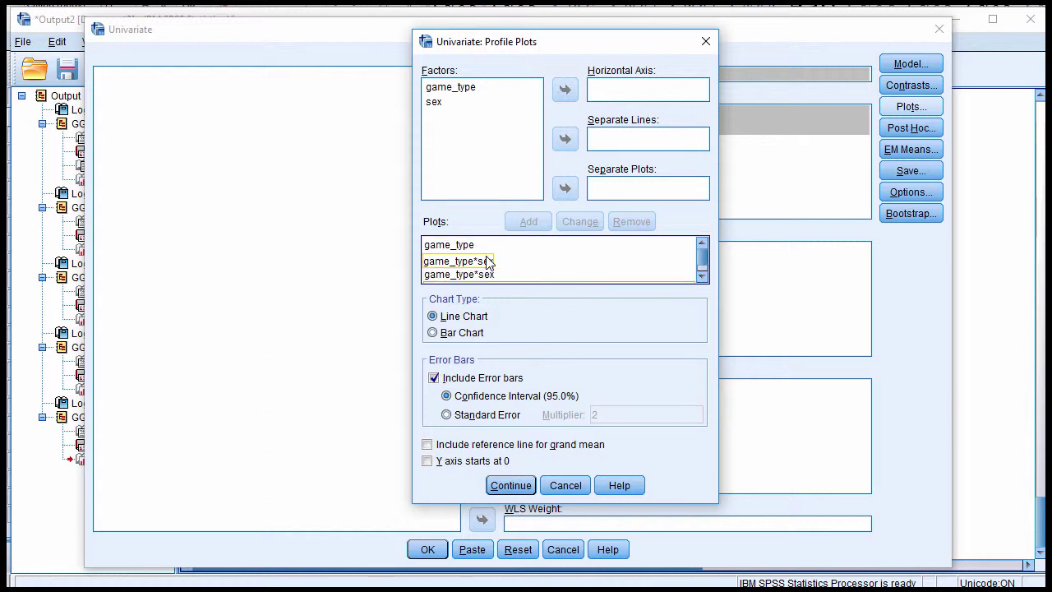
- Confirm the profile plots, run the univariate analysis and examine the Tests of Between-Subjects Effects table
{"action": "left_click", "coordinate": [511, 485]}
{"action": "left_click", "coordinate": [427, 549]}
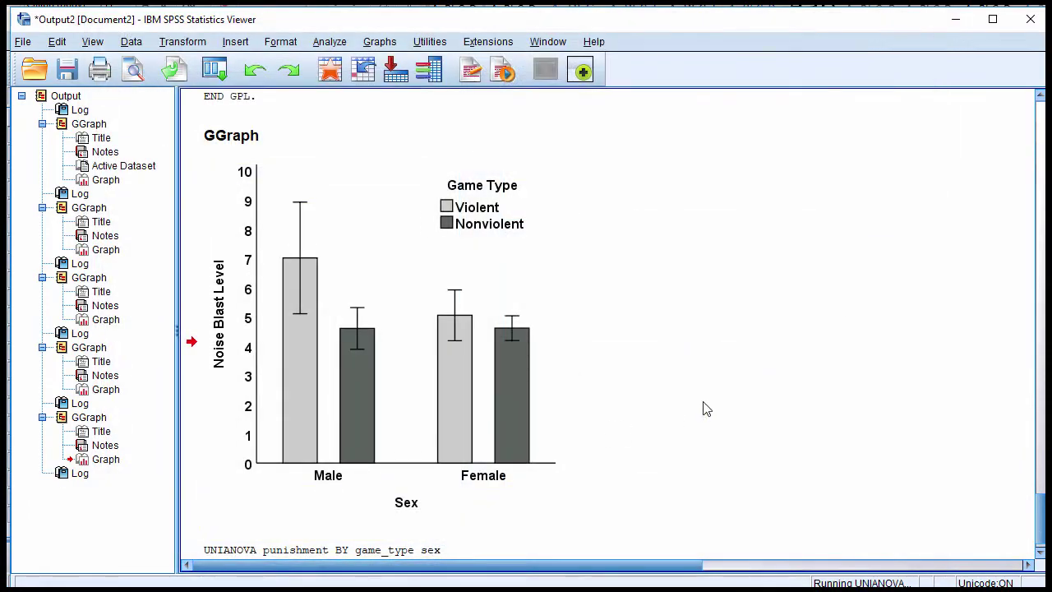
{"action": "scroll", "coordinate": [806, 387], "scroll_direction": "down", "scroll_amount": 3}
{"action": "scroll", "coordinate": [554, 317], "scroll_direction": "up", "scroll_amount": 2}
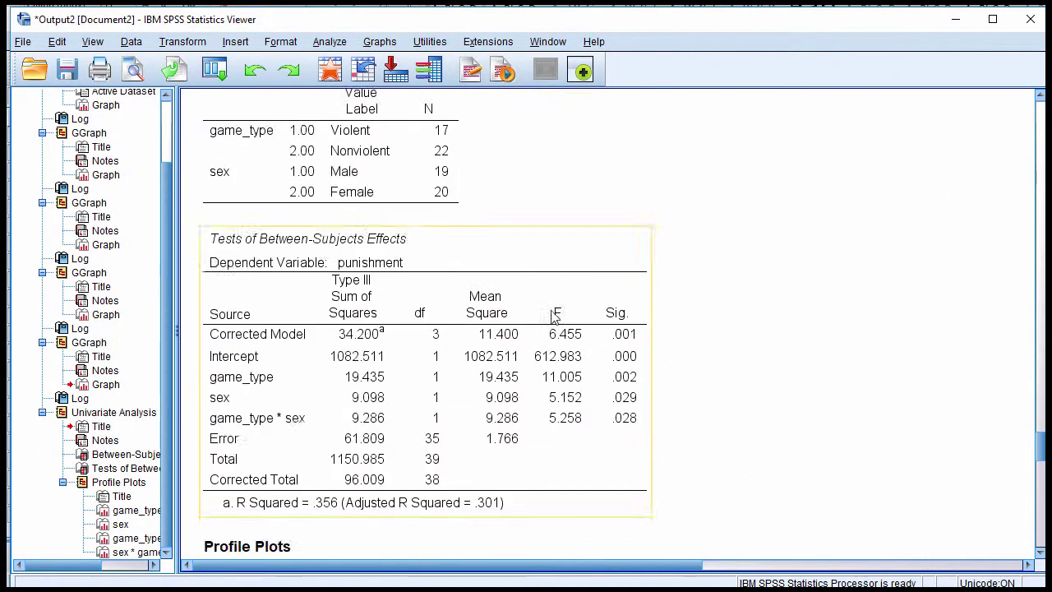
{"action": "scroll", "coordinate": [553, 317], "scroll_direction": "up", "scroll_amount": 2}
{"action": "scroll", "coordinate": [453, 309], "scroll_direction": "down", "scroll_amount": 3}
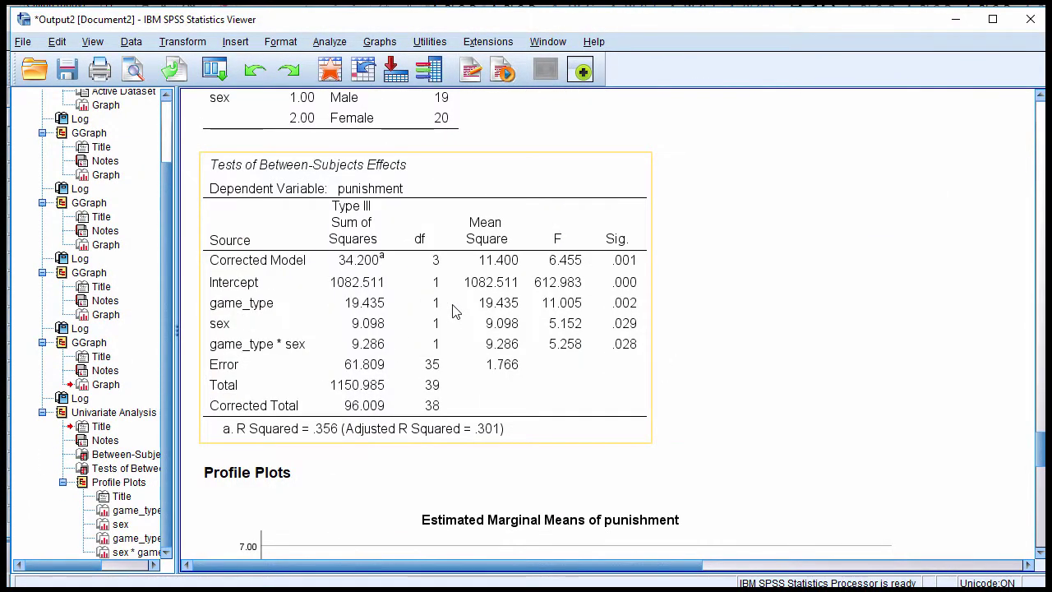
- Examine the game_type profile plot with its error bars and return to the Tests of Between-Subjects Effects table
{"action": "scroll", "coordinate": [456, 311], "scroll_direction": "down", "scroll_amount": 3}
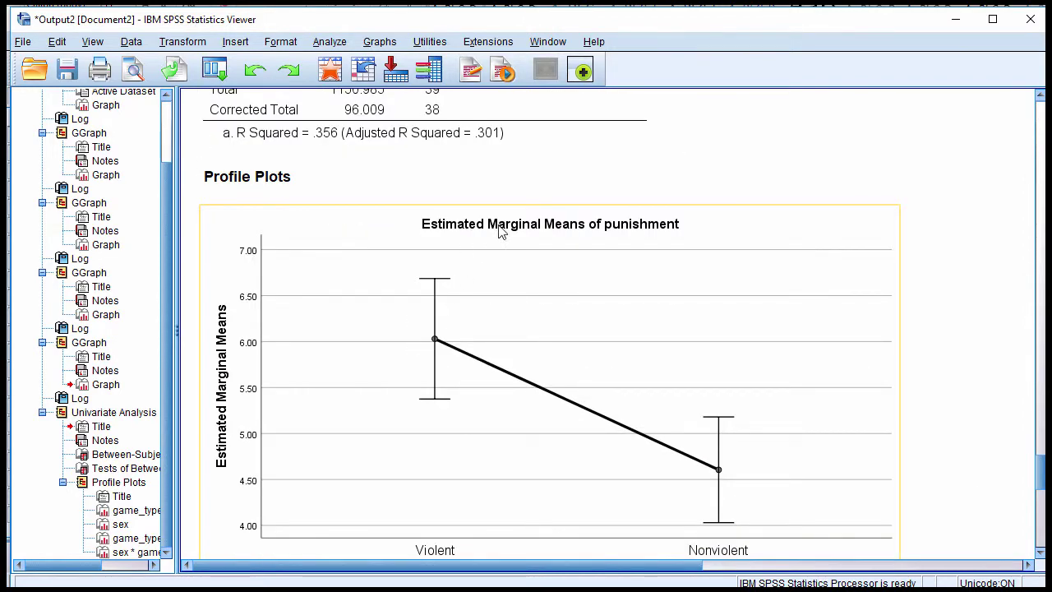
{"action": "scroll", "coordinate": [805, 393], "scroll_direction": "down", "scroll_amount": 1}
{"action": "scroll", "coordinate": [806, 393], "scroll_direction": "up", "scroll_amount": 1}
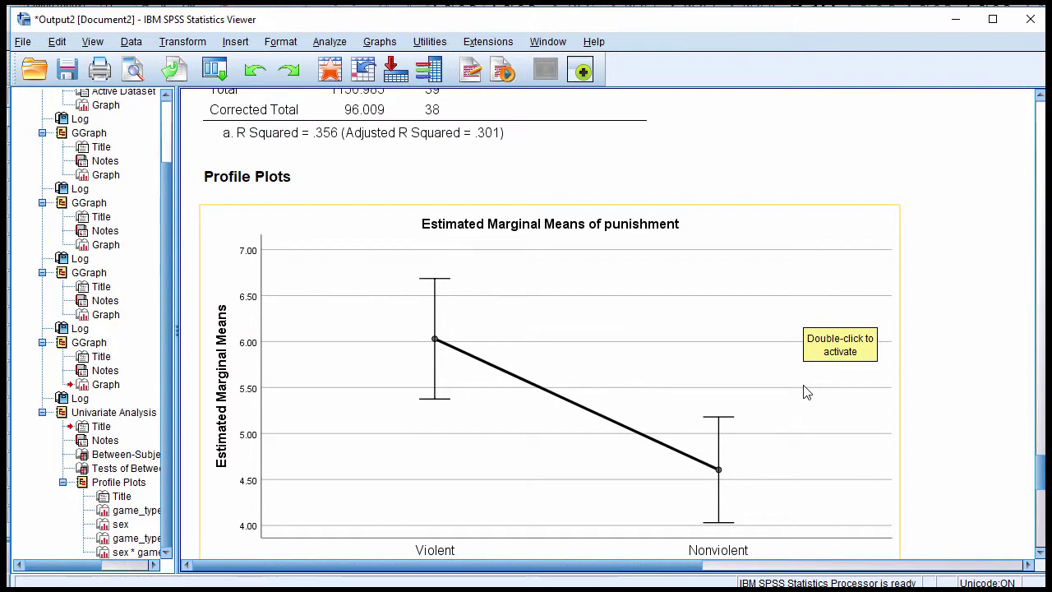
{"action": "scroll", "coordinate": [805, 393], "scroll_direction": "up", "scroll_amount": 4}
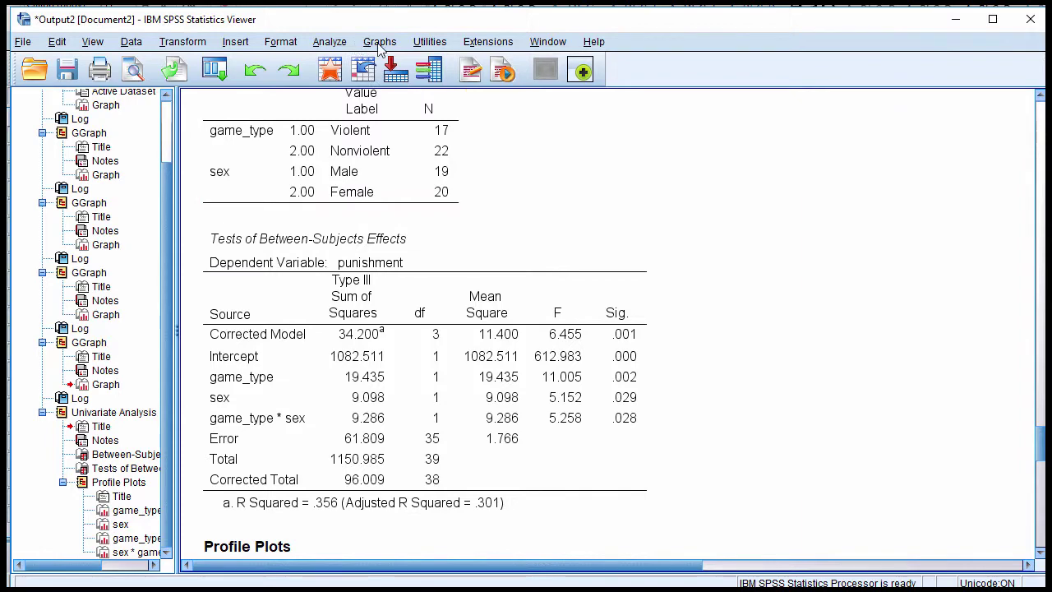
{"action": "left_click", "coordinate": [338, 43]}
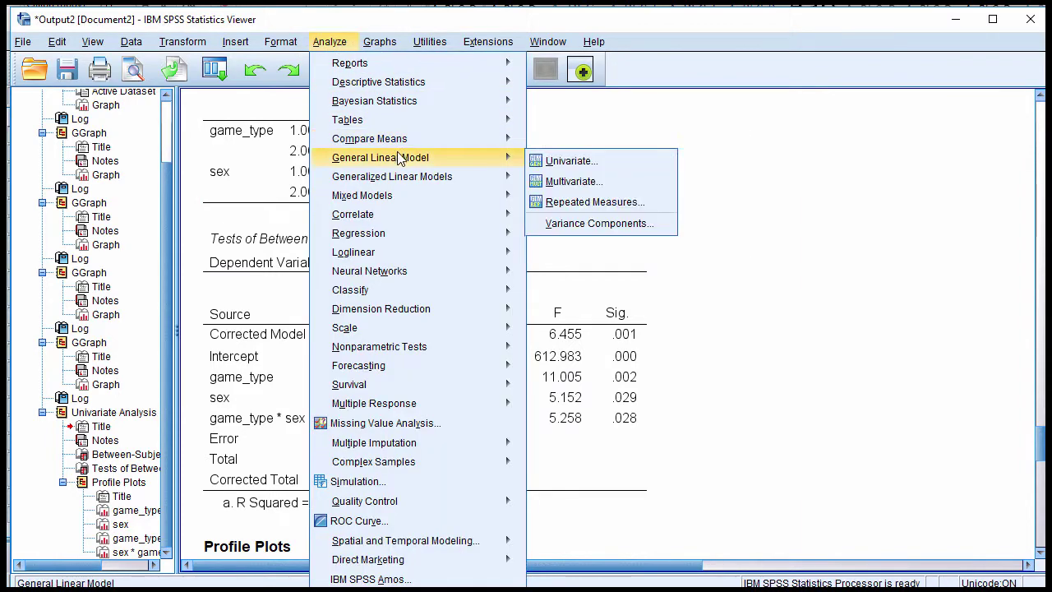
{"action": "left_click", "coordinate": [559, 177]}
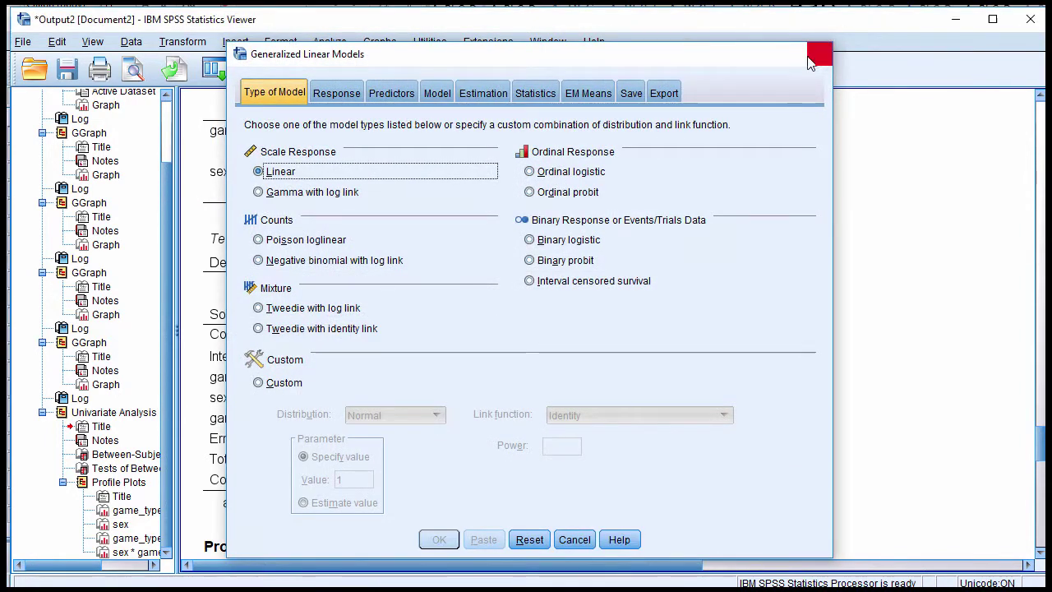
{"action": "key", "text": "Escape"}
- Reopen the univariate analysis and request estimated marginal means for game_type, sex and game_type*sex
{"action": "left_click", "coordinate": [329, 41]}
{"action": "mouse_move", "coordinate": [397, 157]}
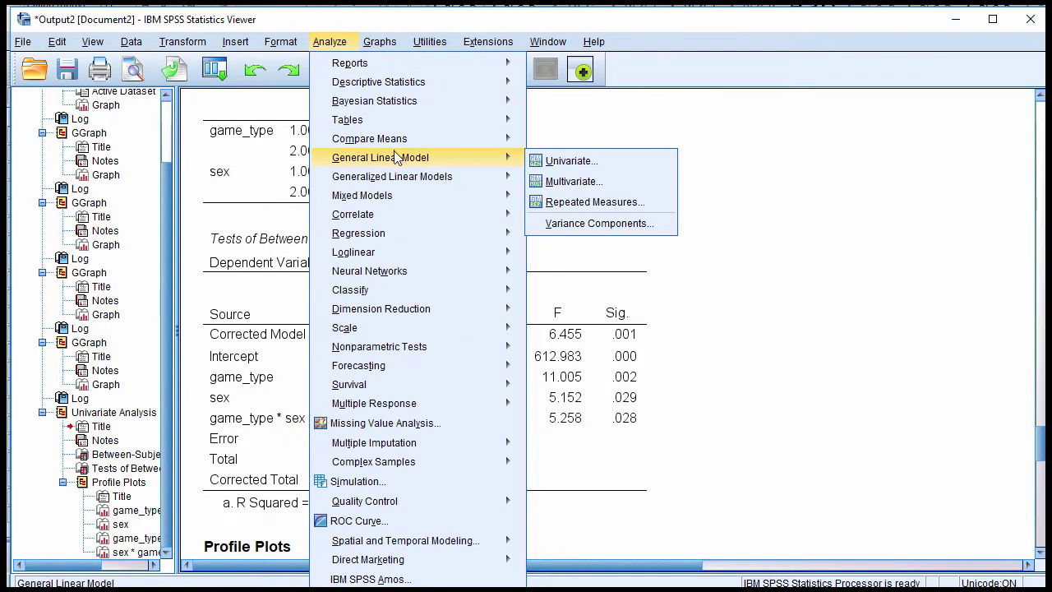
{"action": "left_click", "coordinate": [549, 160]}
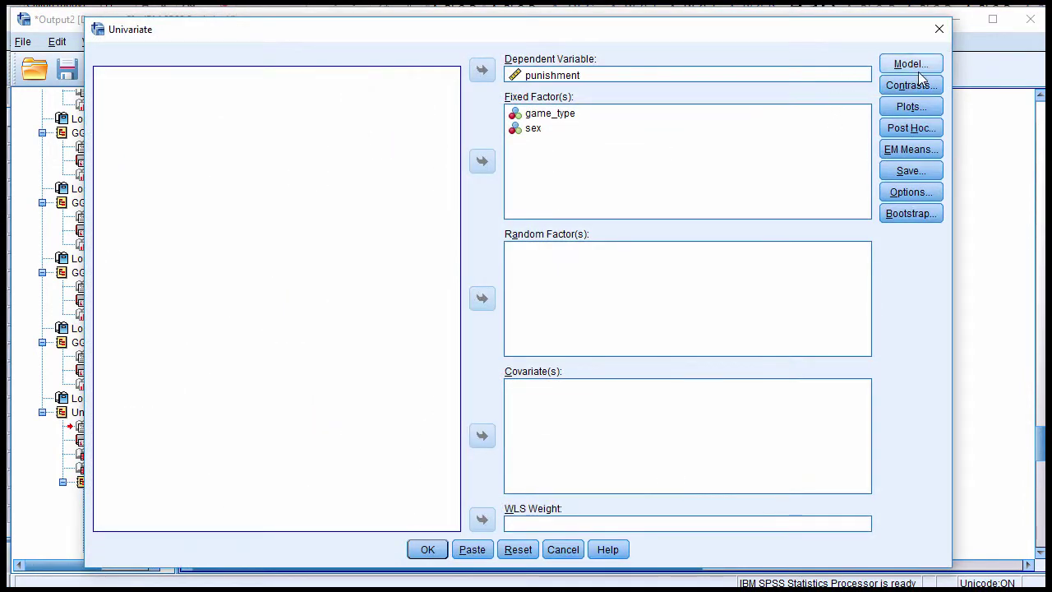
{"action": "left_click", "coordinate": [911, 149]}
{"action": "left_click", "coordinate": [374, 238]}
{"action": "left_click", "coordinate": [382, 267], "text": "shift"}
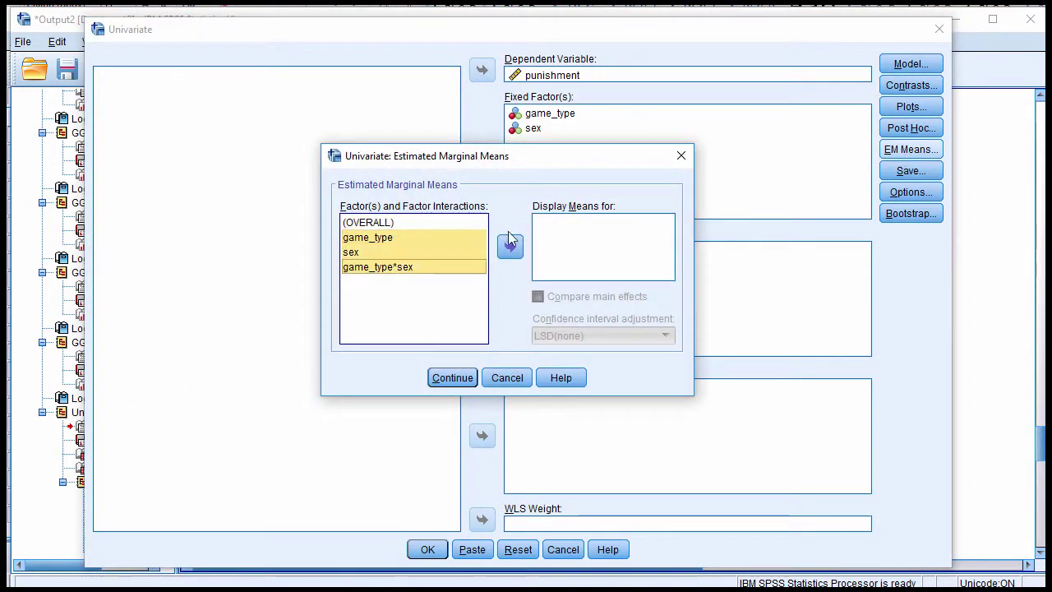
{"action": "left_click", "coordinate": [510, 247]}
{"action": "left_click", "coordinate": [453, 378]}
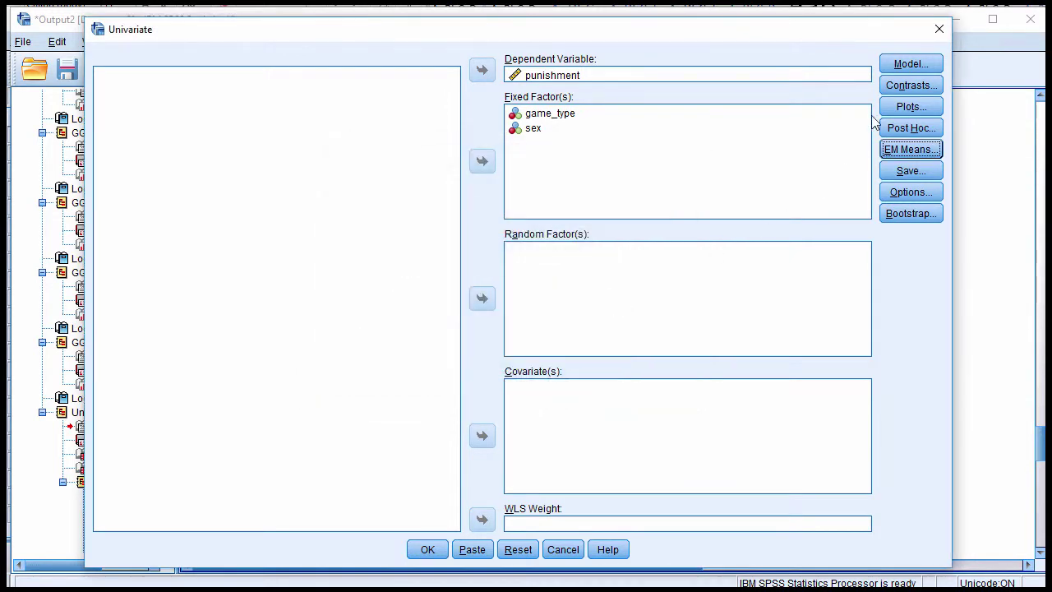
- Include descriptive statistics in the univariate output and rerun the analysis
{"action": "left_click", "coordinate": [911, 192]}
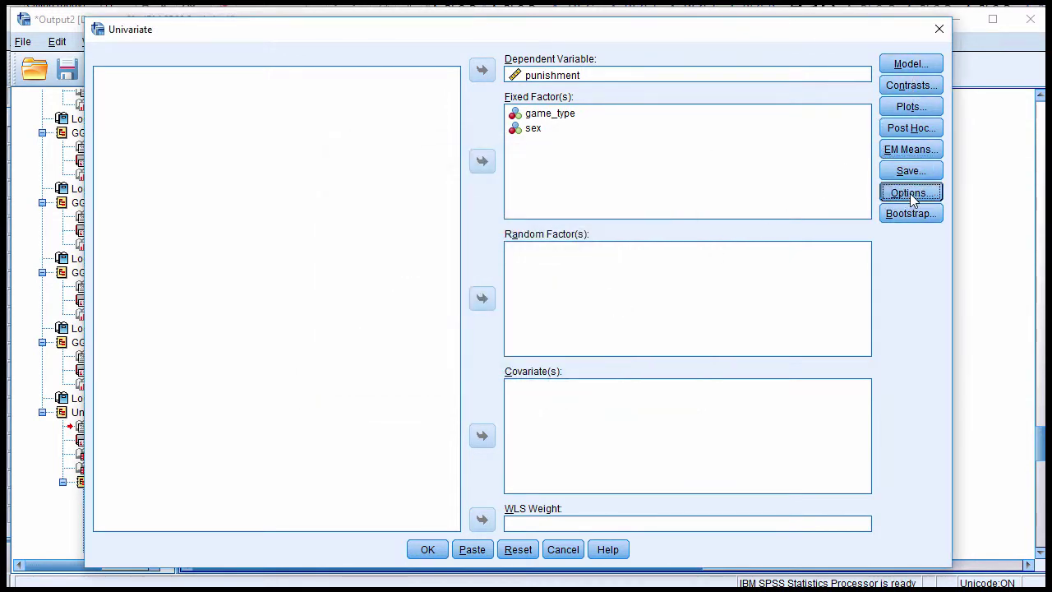
{"action": "left_click", "coordinate": [448, 153]}
{"action": "left_click", "coordinate": [483, 490]}
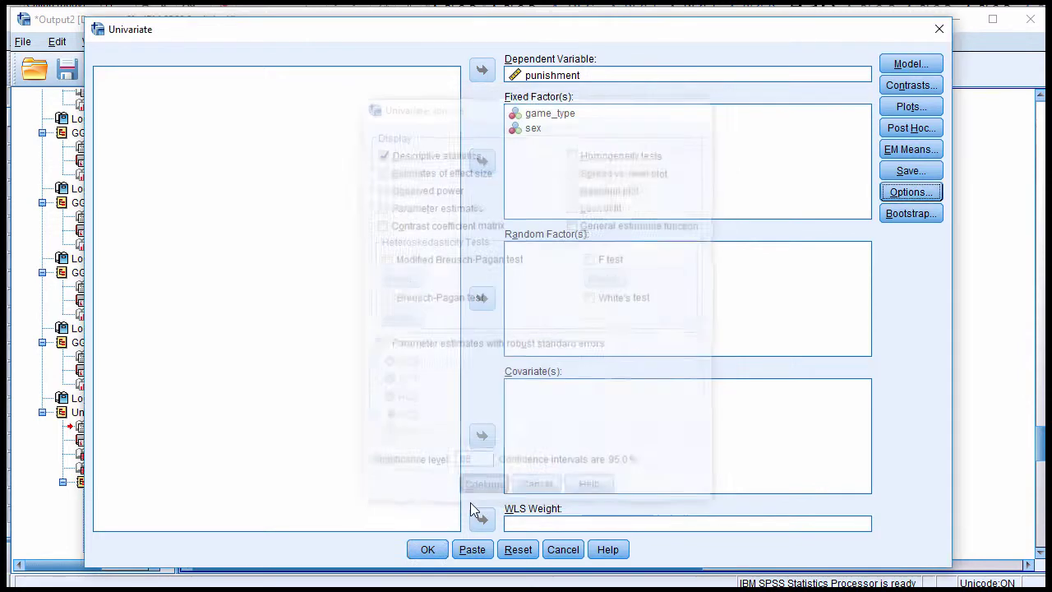
{"action": "left_click", "coordinate": [428, 549]}
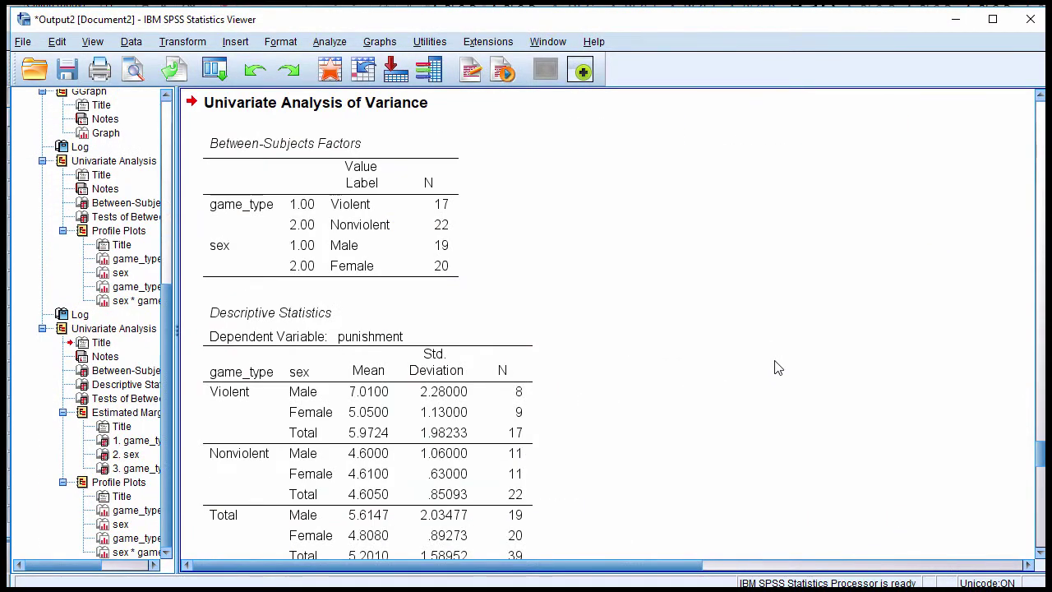
- Examine the Descriptive Statistics and Estimated Marginal Means tables for game_type, sex and their interaction, ending at the profile plots
{"action": "scroll", "coordinate": [778, 364], "scroll_direction": "down", "scroll_amount": 3}
{"action": "left_click", "coordinate": [510, 258]}
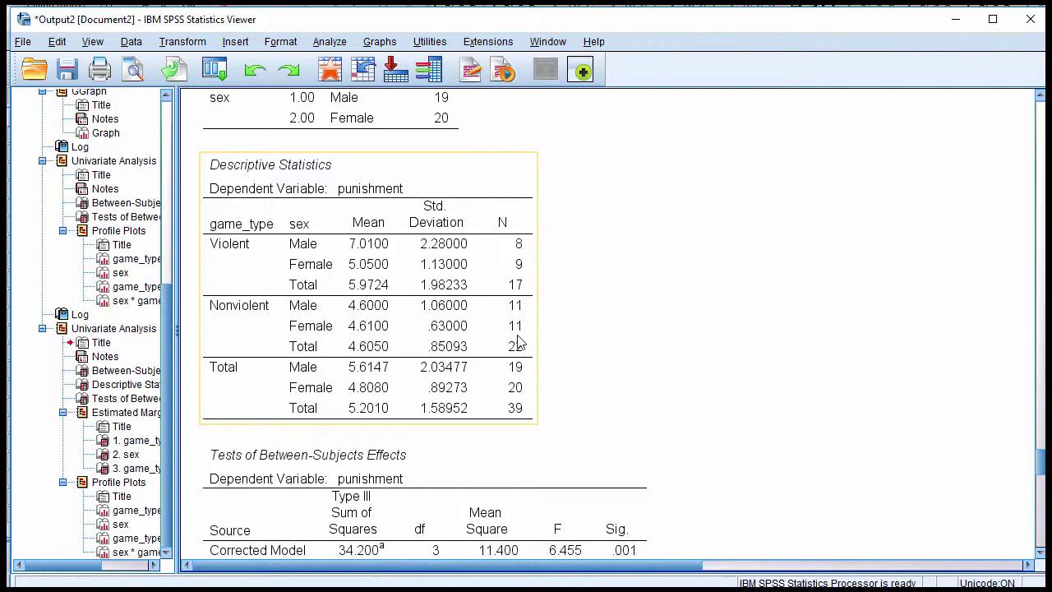
{"action": "left_click", "coordinate": [565, 265]}
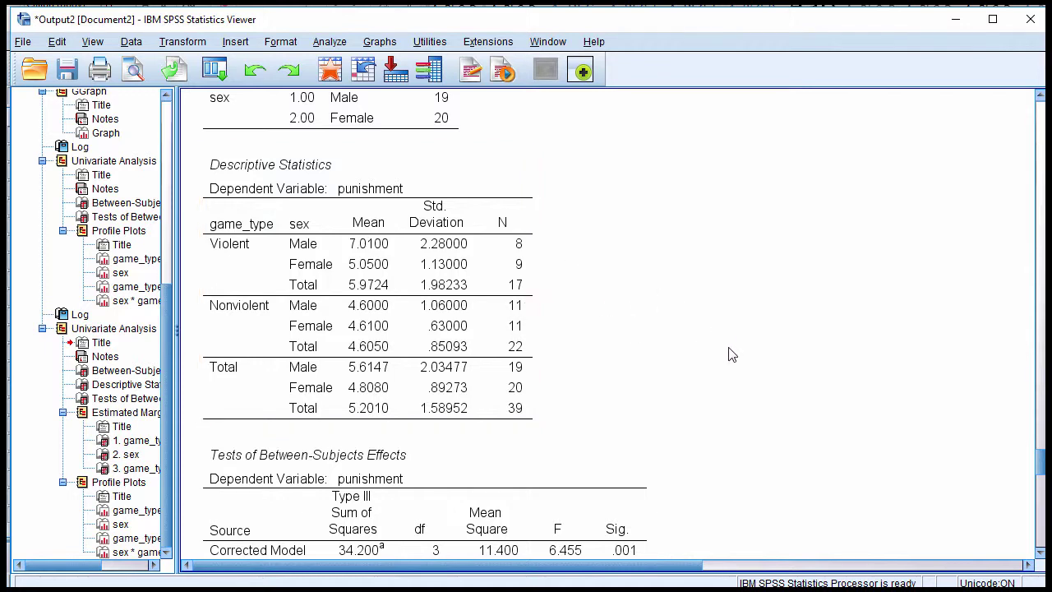
{"action": "scroll", "coordinate": [772, 383], "scroll_direction": "down", "scroll_amount": 12}
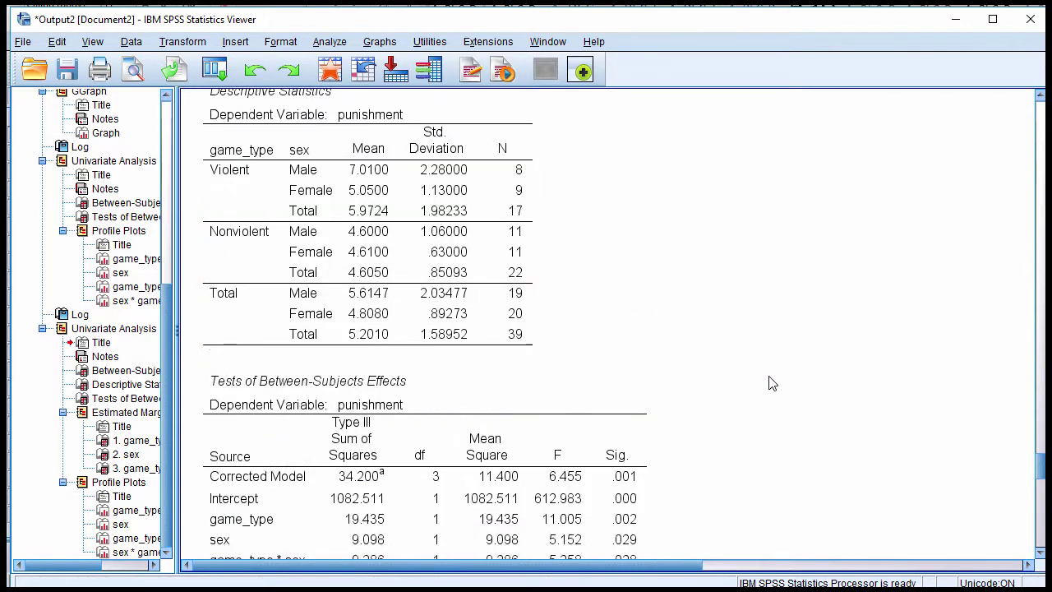
{"action": "scroll", "coordinate": [772, 383], "scroll_direction": "down", "scroll_amount": 12}
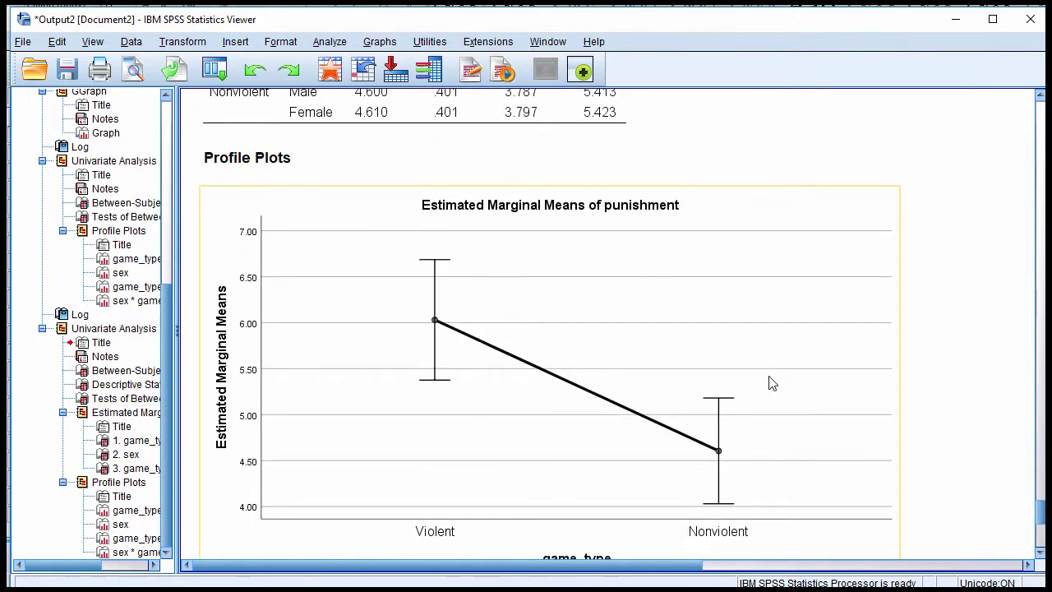
{"action": "scroll", "coordinate": [581, 397], "scroll_direction": "up", "scroll_amount": 10}
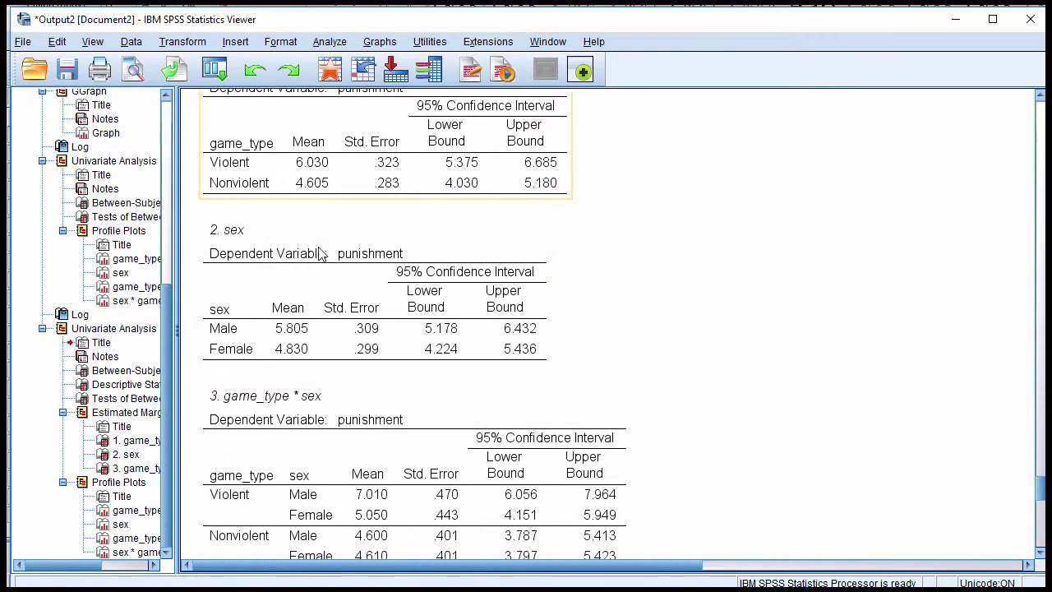
{"action": "scroll", "coordinate": [857, 439], "scroll_direction": "down", "scroll_amount": 5}
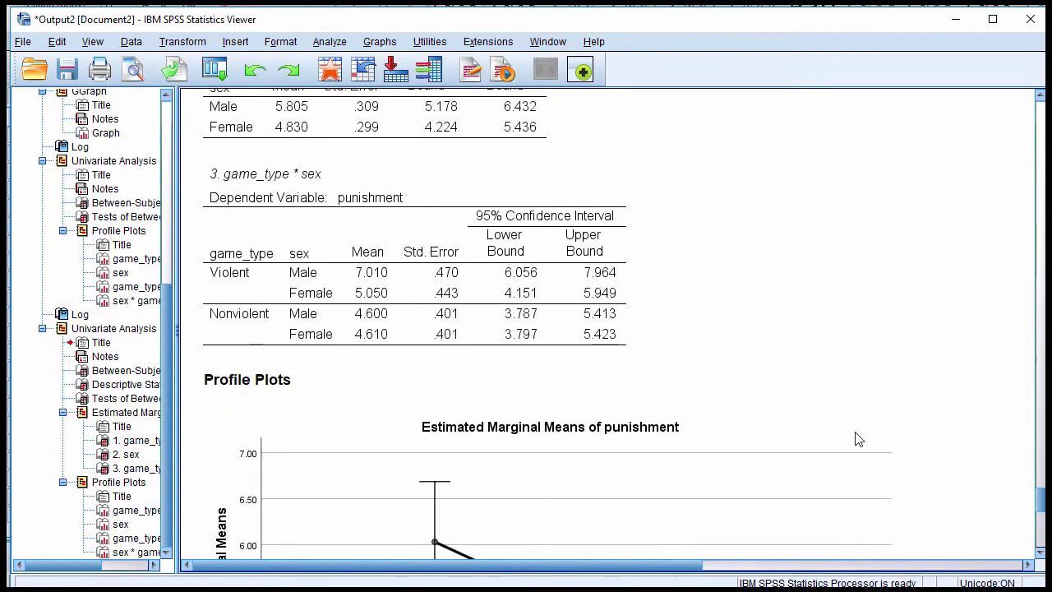
{"action": "scroll", "coordinate": [857, 439], "scroll_direction": "down", "scroll_amount": 5}
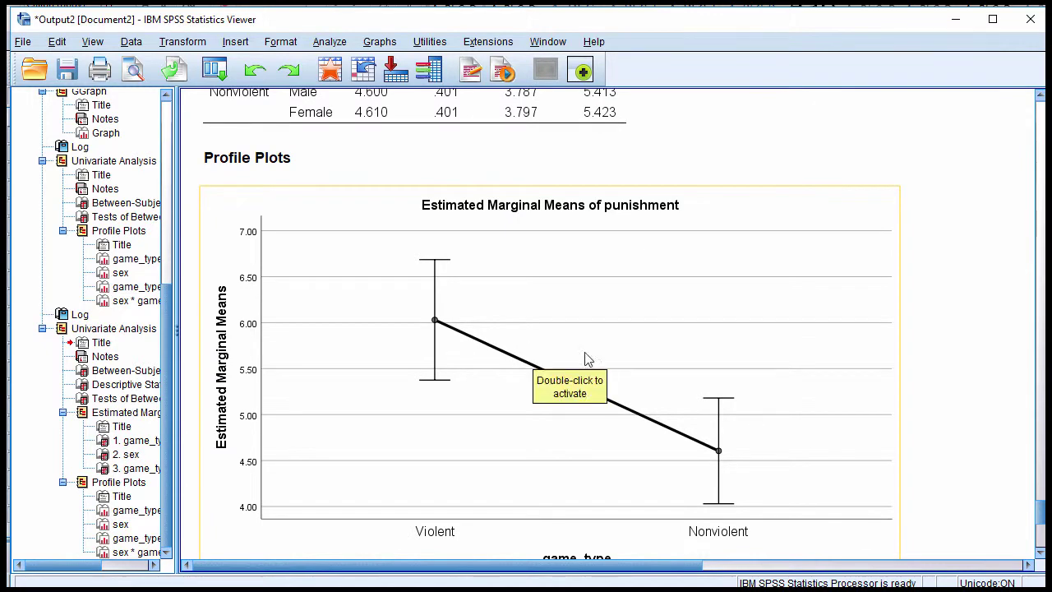
- Compare the earlier formatted game type bar chart with the game_type profile plot from the first univariate analysis
{"action": "scroll", "coordinate": [804, 391], "scroll_direction": "down", "scroll_amount": 2}
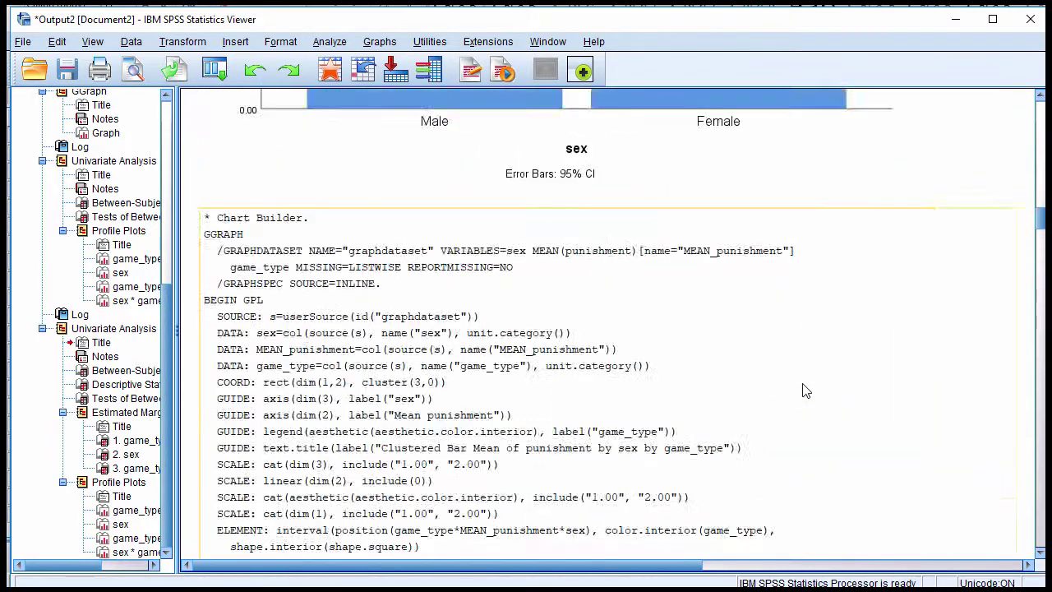
{"action": "scroll", "coordinate": [773, 390], "scroll_direction": "up", "scroll_amount": 2}
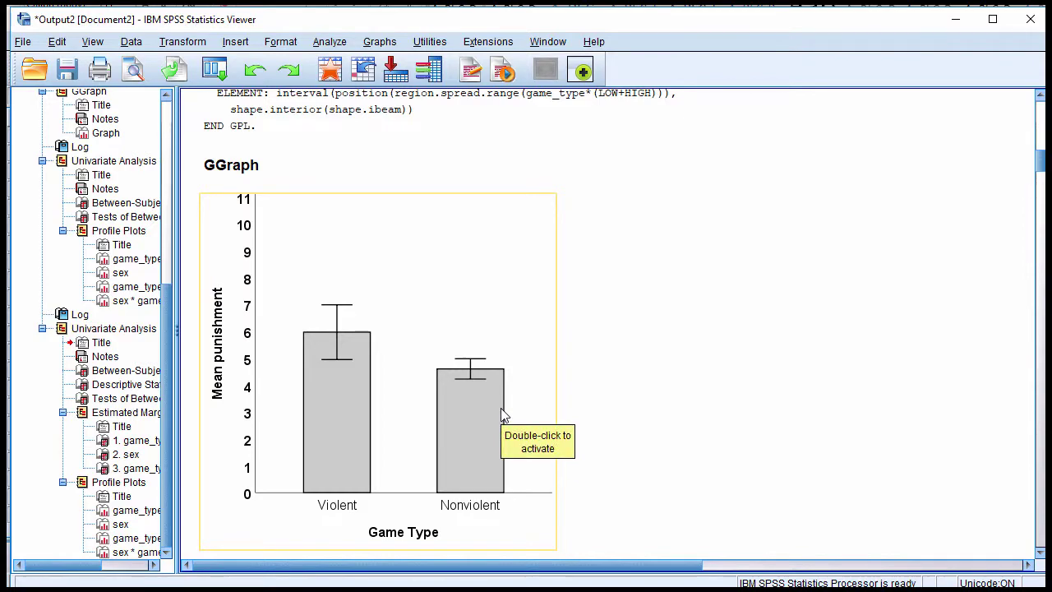
{"action": "scroll", "coordinate": [731, 416], "scroll_direction": "down", "scroll_amount": 10}
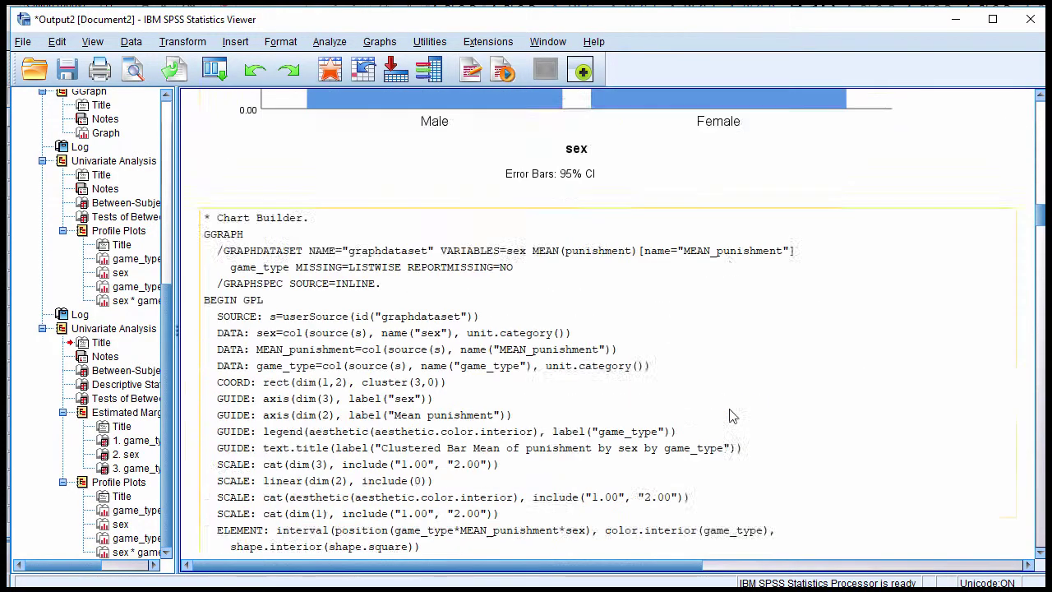
{"action": "scroll", "coordinate": [731, 416], "scroll_direction": "down", "scroll_amount": 15}
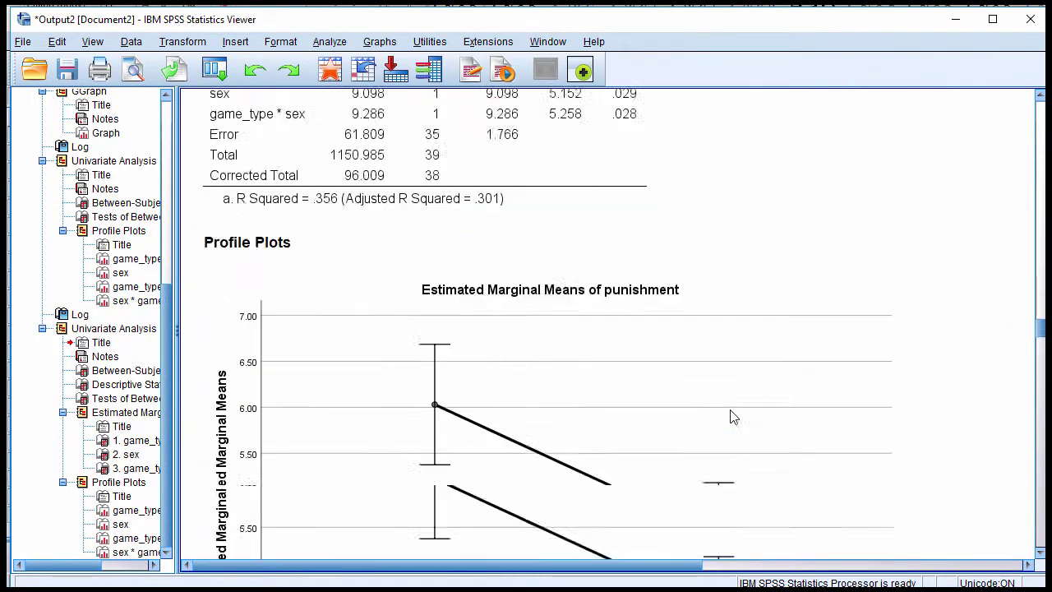
{"action": "scroll", "coordinate": [730, 417], "scroll_direction": "down", "scroll_amount": 4}
{"action": "scroll", "coordinate": [731, 416], "scroll_direction": "up", "scroll_amount": 1}
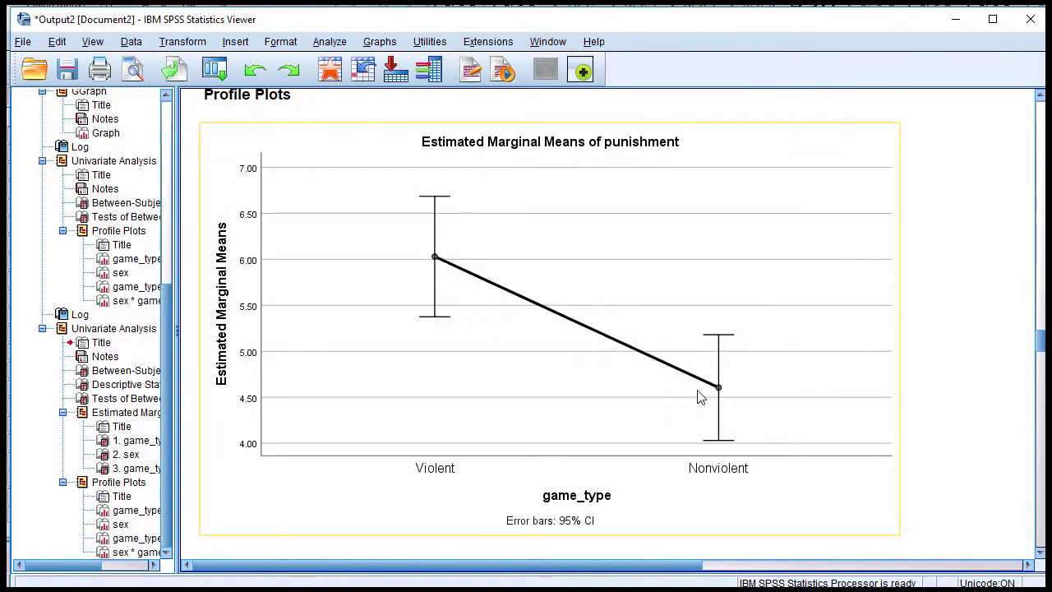
- Open the game_type profile plot for editing and make its horizontal grid lines transparent
{"action": "double_click", "coordinate": [619, 267]}
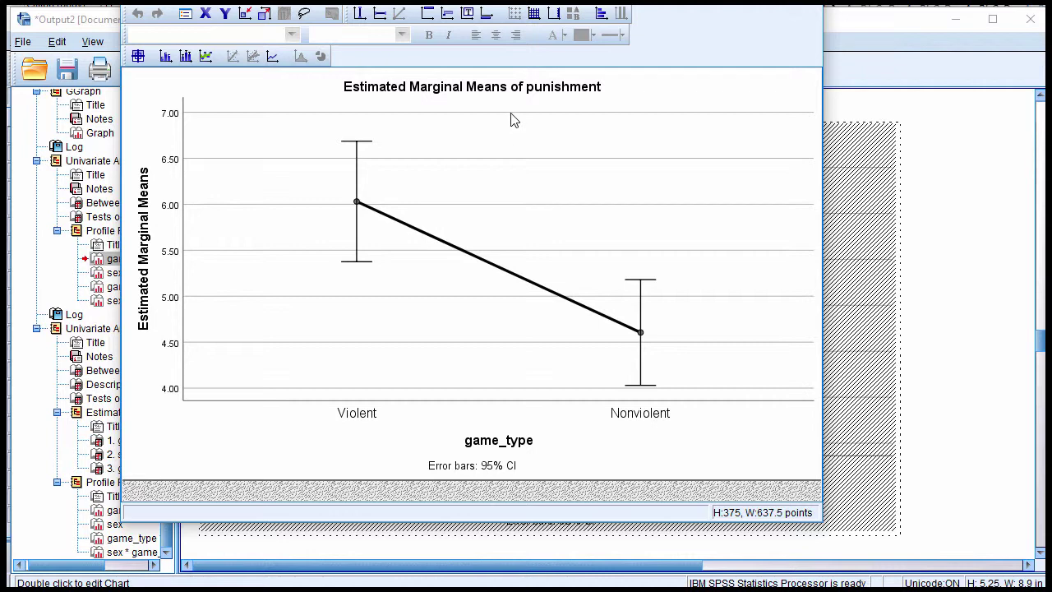
{"action": "left_click", "coordinate": [511, 114]}
{"action": "right_click", "coordinate": [511, 120]}
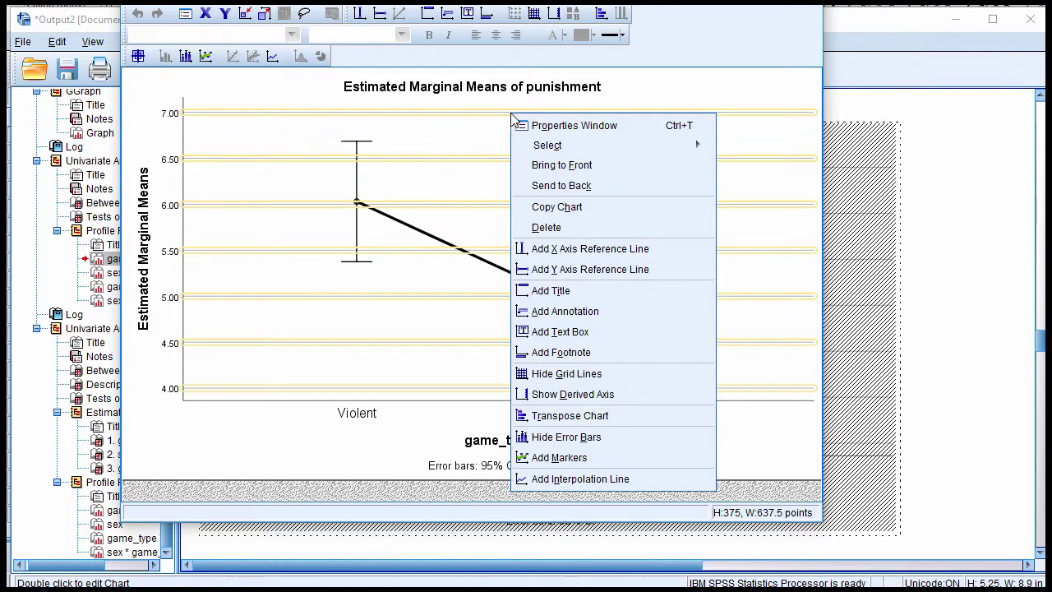
{"action": "left_click", "coordinate": [443, 129]}
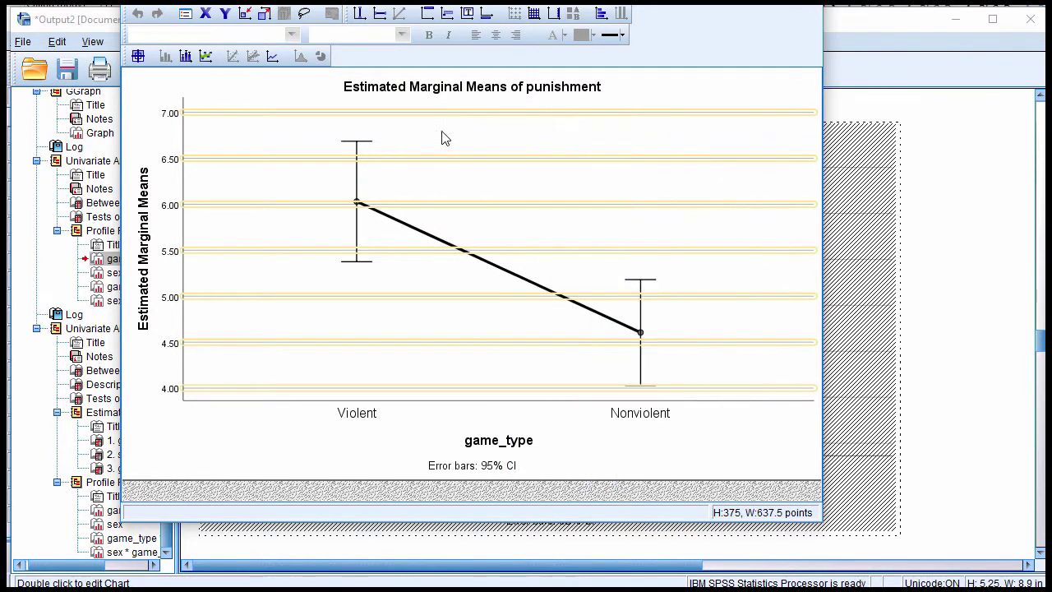
{"action": "double_click", "coordinate": [460, 117]}
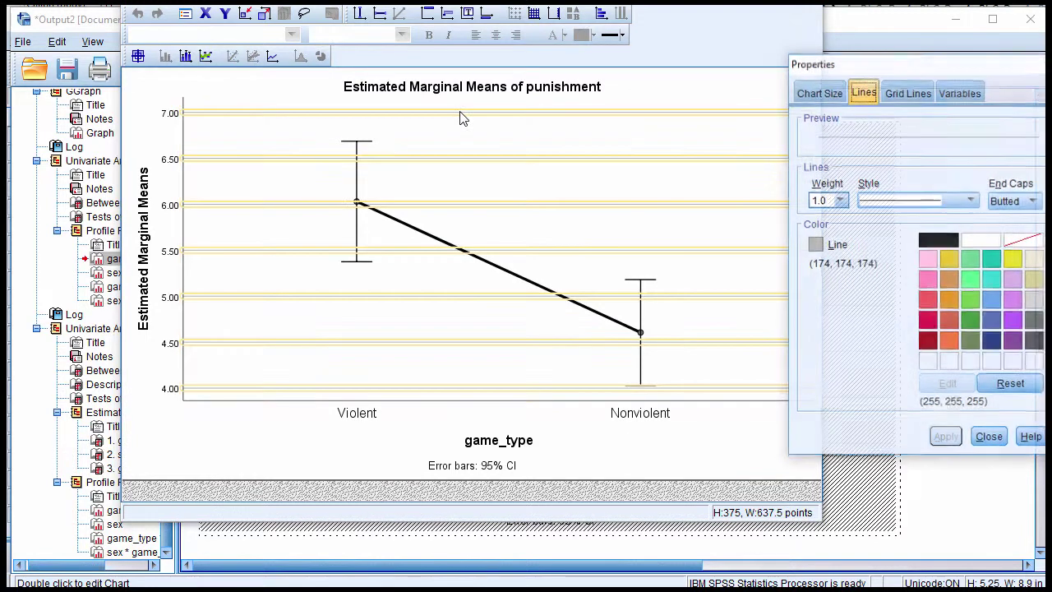
{"action": "left_click", "coordinate": [1024, 239]}
{"action": "left_click", "coordinate": [945, 437]}
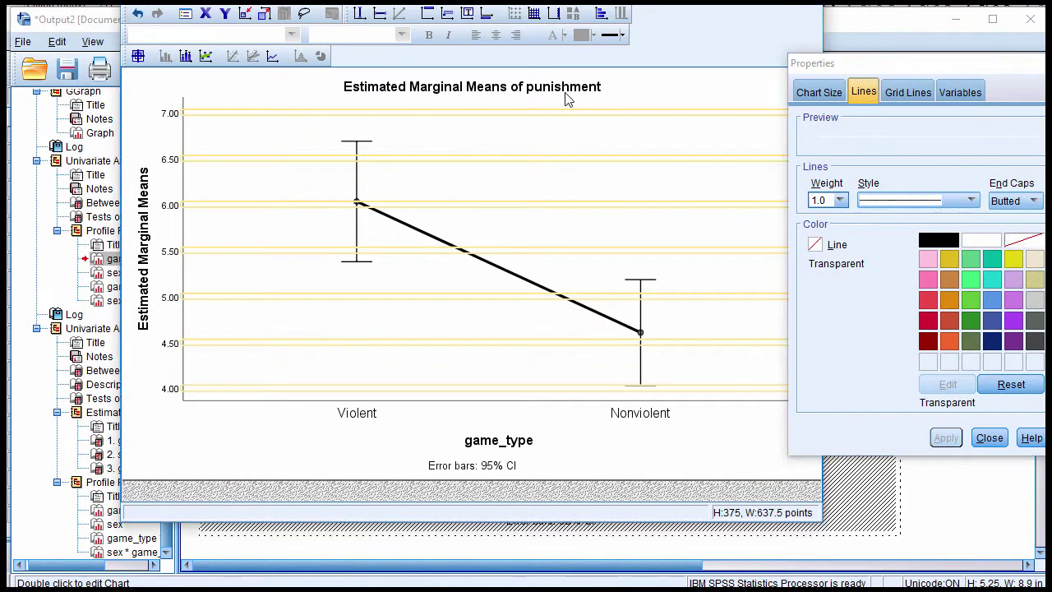
- Delete the plot's "Estimated Marginal Means of punishment" title and its "Error bars: 95% CI" footnote
{"action": "left_click", "coordinate": [564, 96]}
{"action": "key", "text": "Delete"}
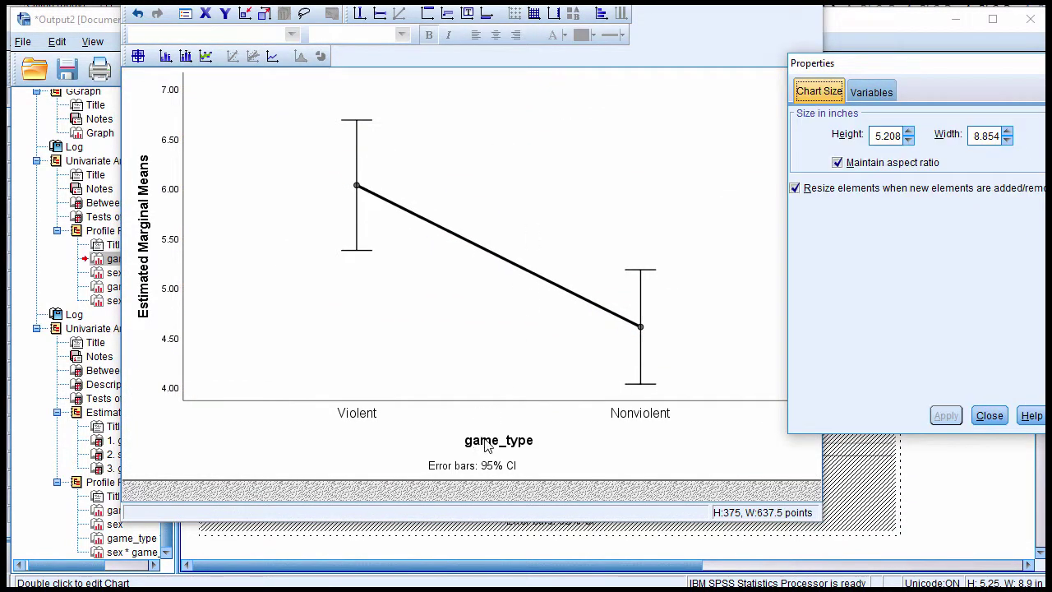
{"action": "left_click", "coordinate": [491, 470]}
{"action": "key", "text": "Delete"}
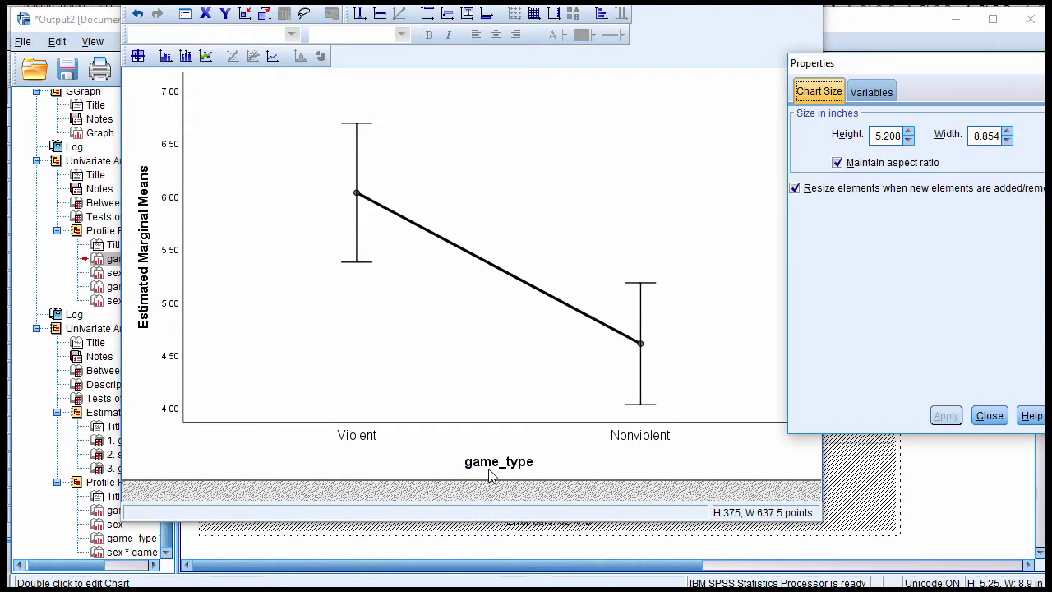
- Rename the horizontal axis title of the profile plot to "Game Type"
{"action": "left_click", "coordinate": [493, 459]}
{"action": "left_click", "coordinate": [493, 460]}
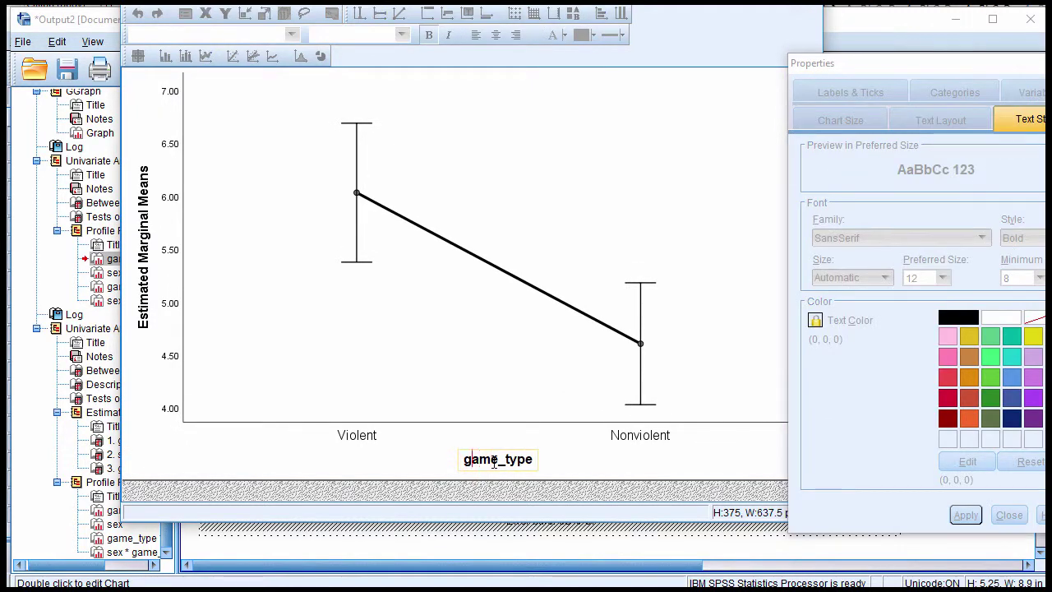
{"action": "type", "text": "G"}
{"action": "key", "text": "Right"}
{"action": "key", "text": "Right"}
{"action": "key", "text": "Right"}
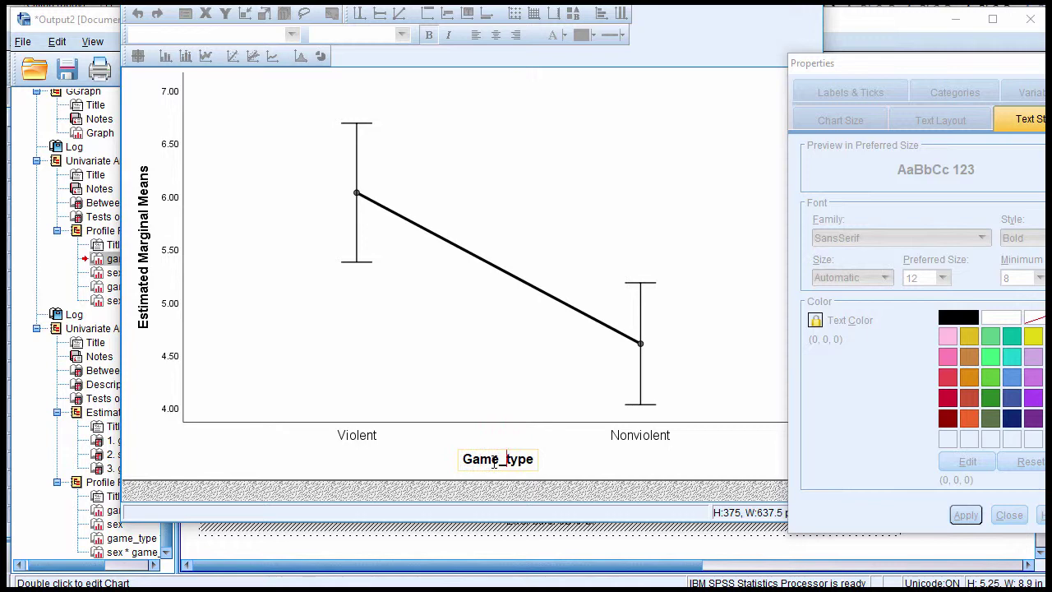
{"action": "key", "text": "Delete"}
{"action": "key", "text": "Delete"}
{"action": "type", "text": "T"}
{"action": "key", "text": "Return"}
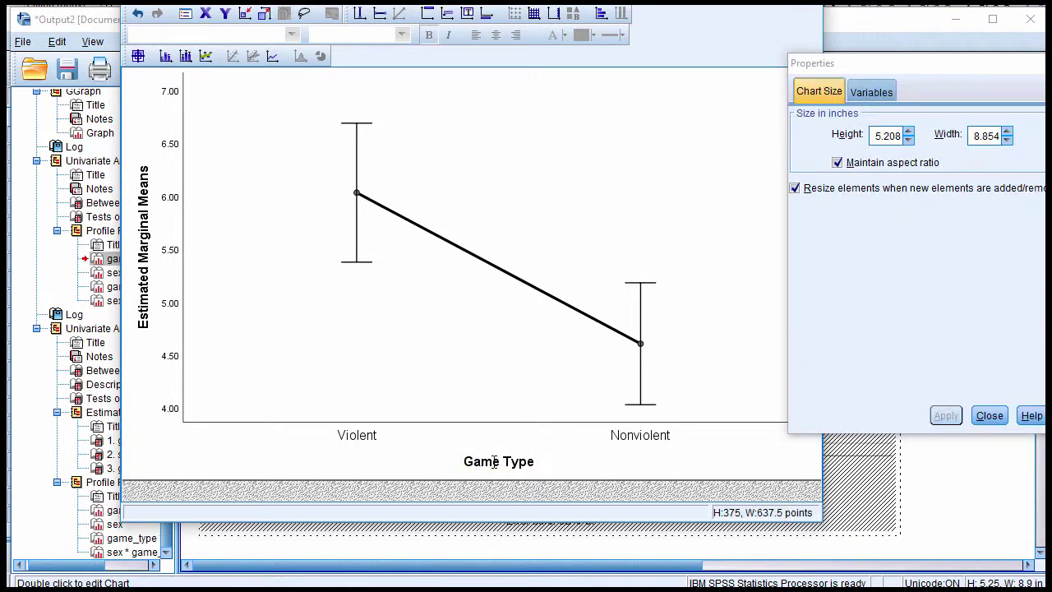
- Make the Violent and Nonviolent category labels on the horizontal axis bold
{"action": "left_click", "coordinate": [634, 428]}
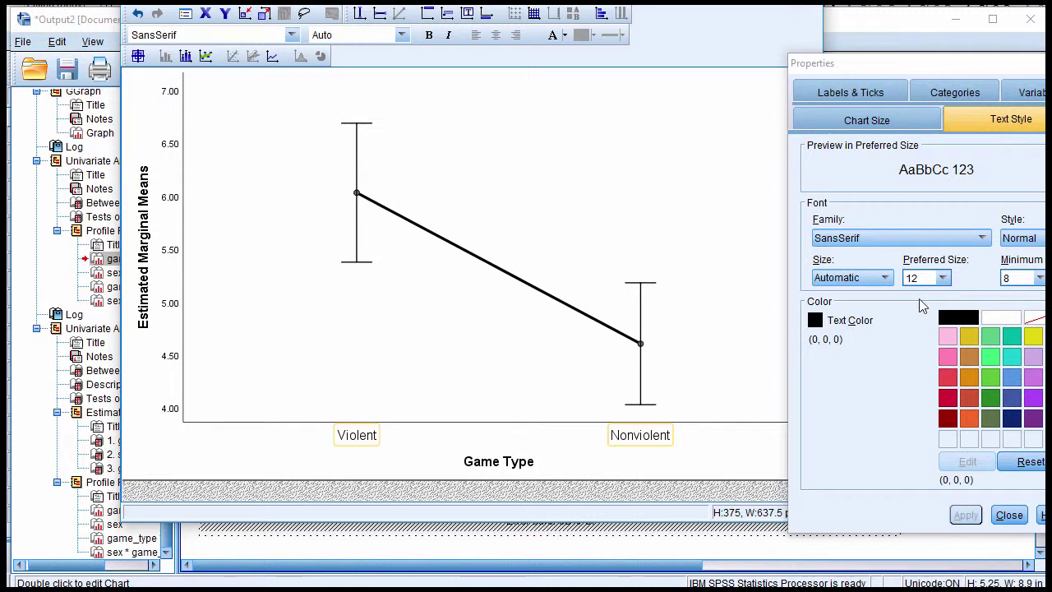
{"action": "double_click", "coordinate": [653, 438]}
{"action": "left_click_drag", "start_coordinate": [658, 438], "coordinate": [589, 437]}
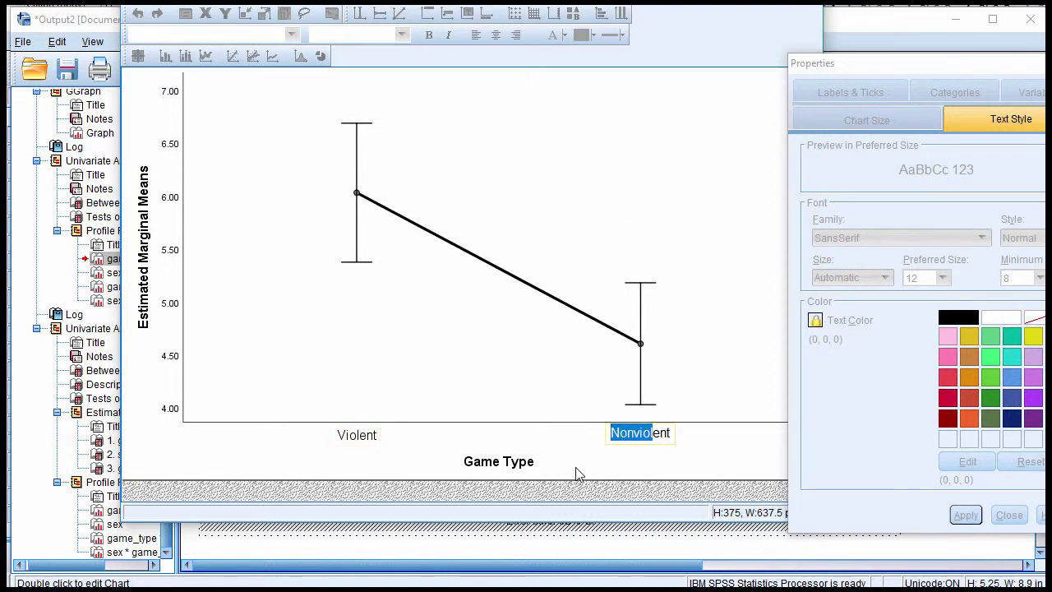
{"action": "left_click", "coordinate": [577, 471]}
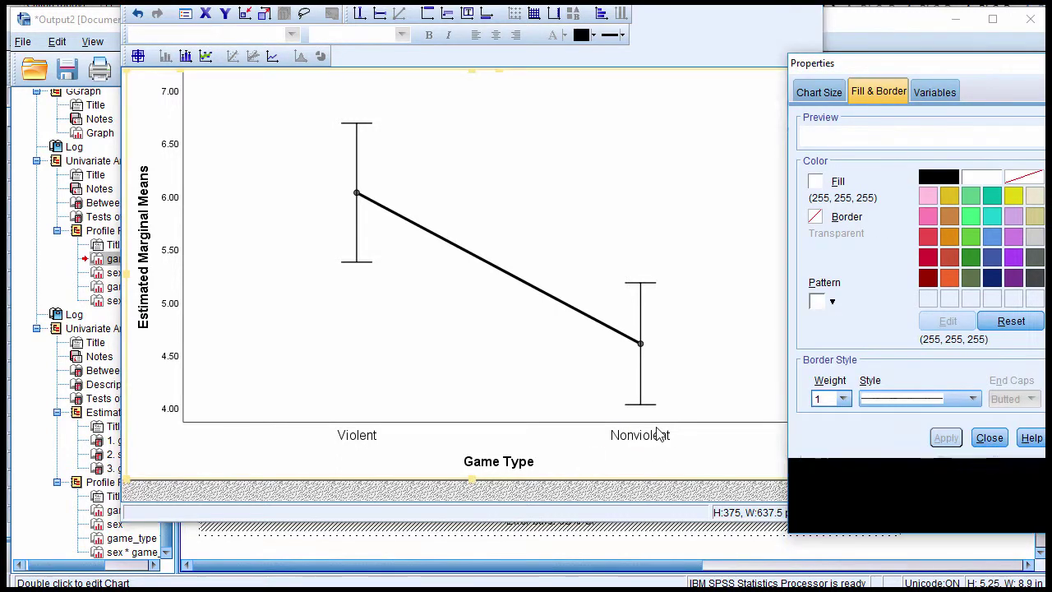
{"action": "left_click", "coordinate": [658, 434]}
{"action": "left_click", "coordinate": [1022, 245]}
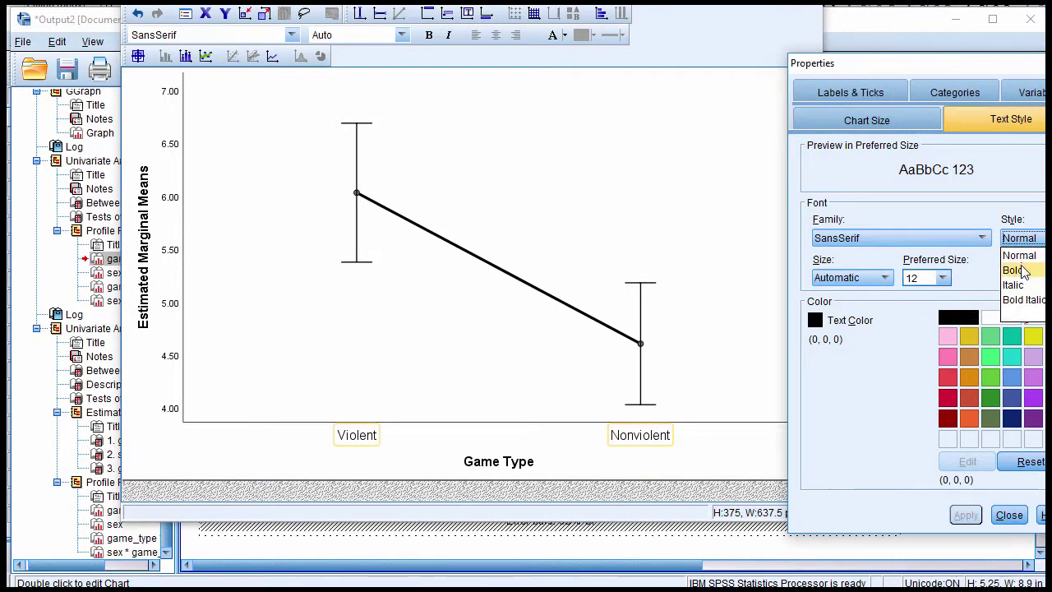
{"action": "left_click", "coordinate": [1016, 266]}
{"action": "left_click", "coordinate": [964, 514]}
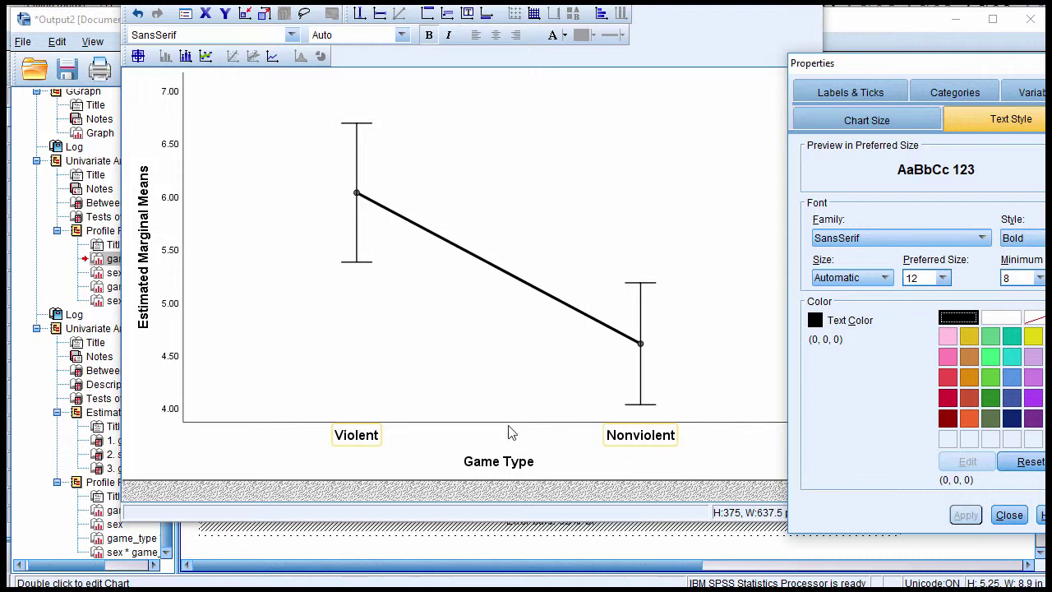
- Scale the vertical axis of the profile plot from 0 to 10 with a major increment of 1
{"action": "left_click", "coordinate": [175, 200]}
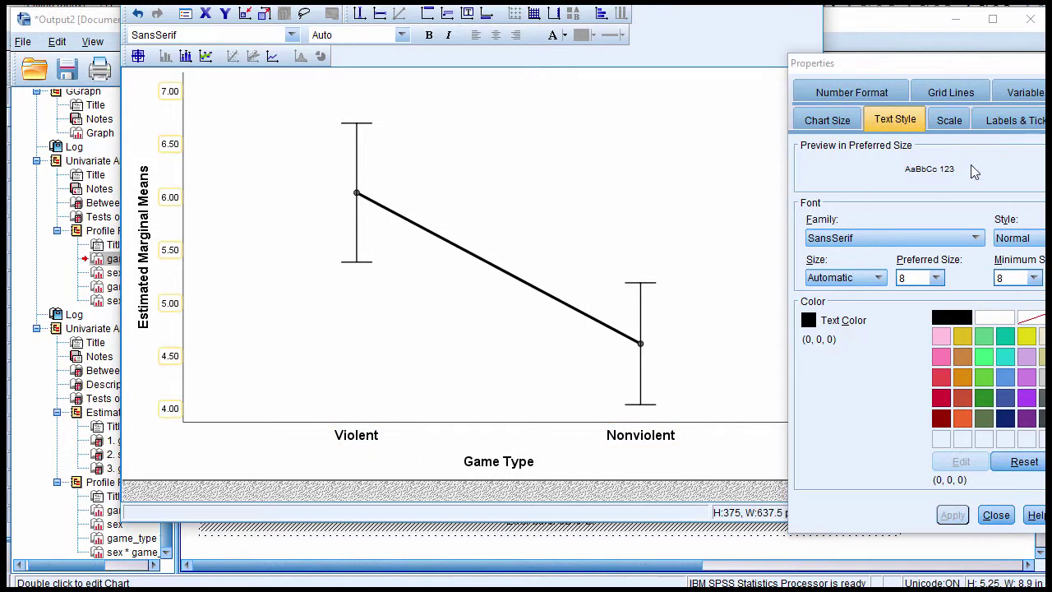
{"action": "left_click", "coordinate": [952, 124]}
{"action": "left_click", "coordinate": [895, 204]}
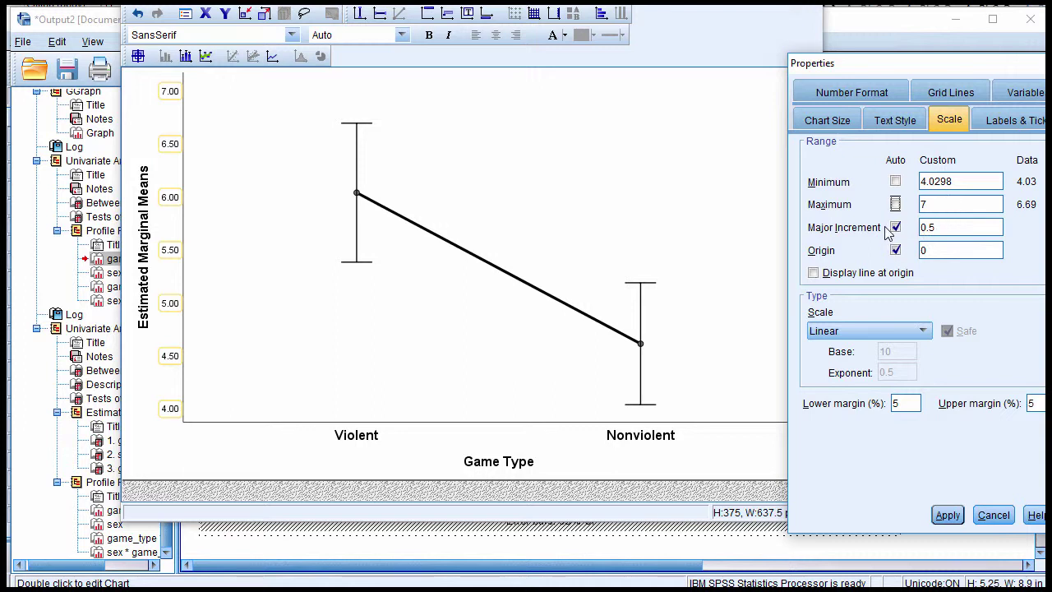
{"action": "left_click", "coordinate": [895, 226]}
{"action": "left_click_drag", "start_coordinate": [947, 228], "coordinate": [915, 230]}
{"action": "type", "text": "1"}
{"action": "double_click", "coordinate": [945, 182]}
{"action": "type", "text": "0"}
{"action": "double_click", "coordinate": [921, 203]}
{"action": "type", "text": "10"}
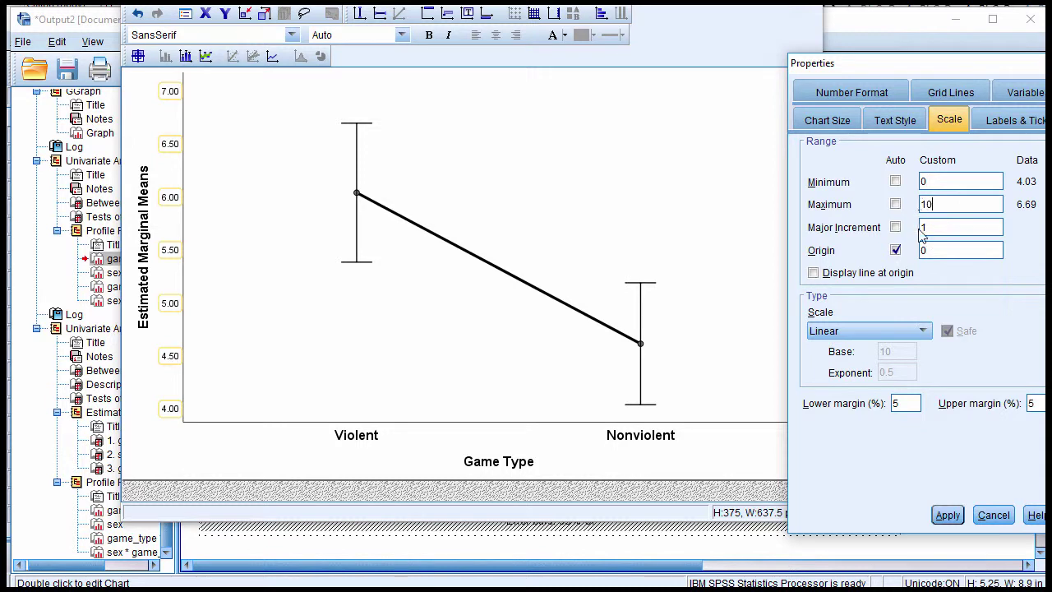
{"action": "left_click", "coordinate": [947, 514]}
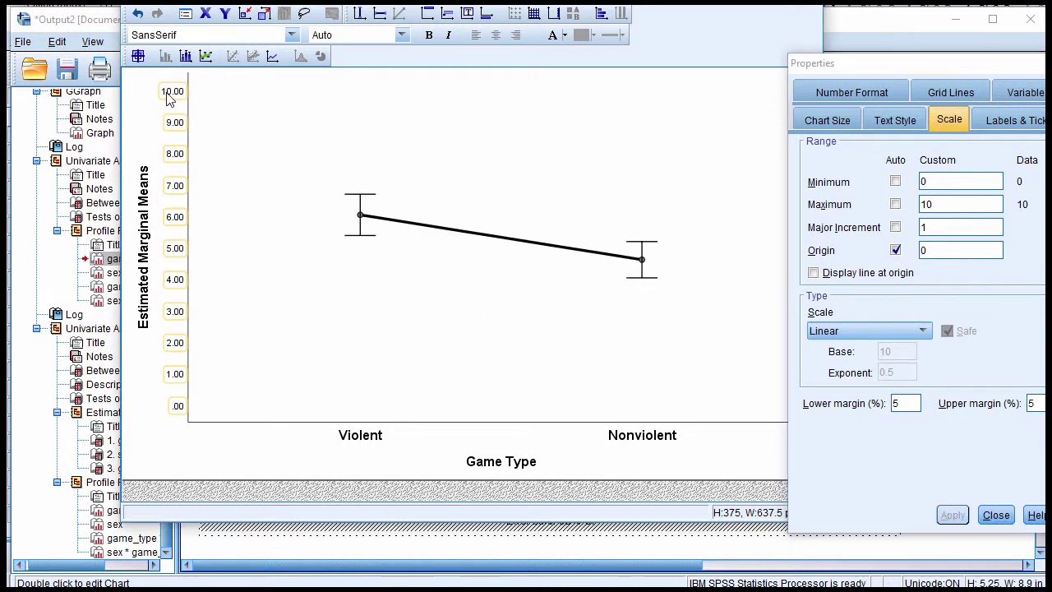
- Format the vertical axis numbers with 0 decimal places
{"action": "left_click", "coordinate": [863, 94]}
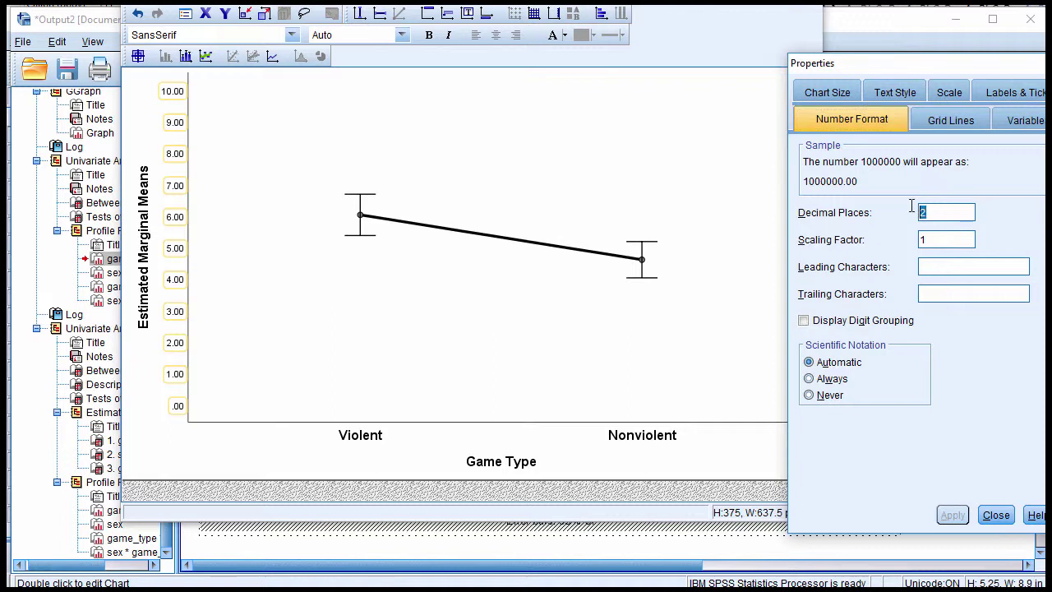
{"action": "type", "text": "0"}
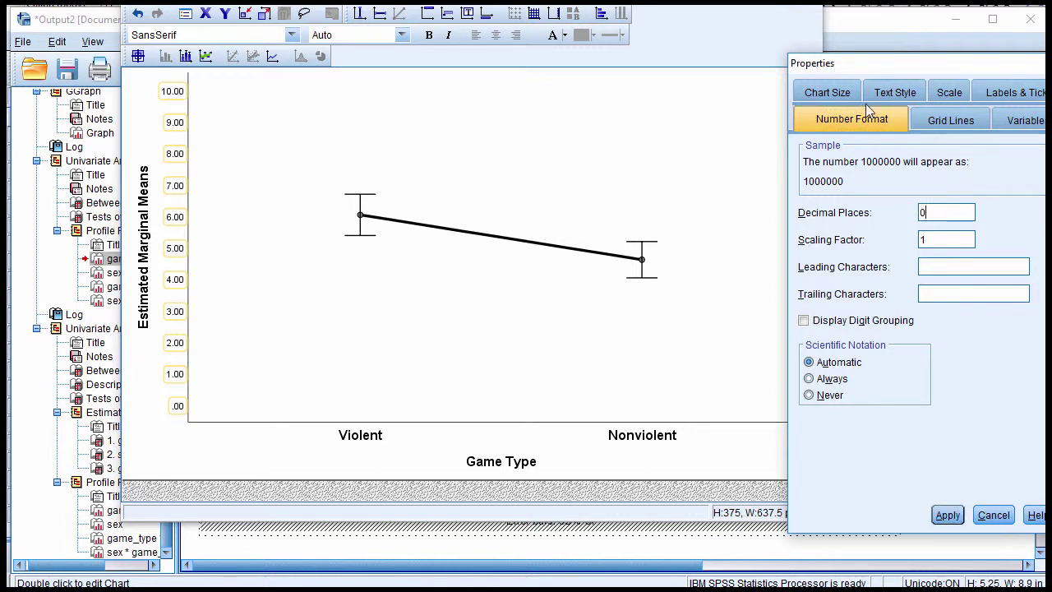
{"action": "left_click", "coordinate": [952, 523]}
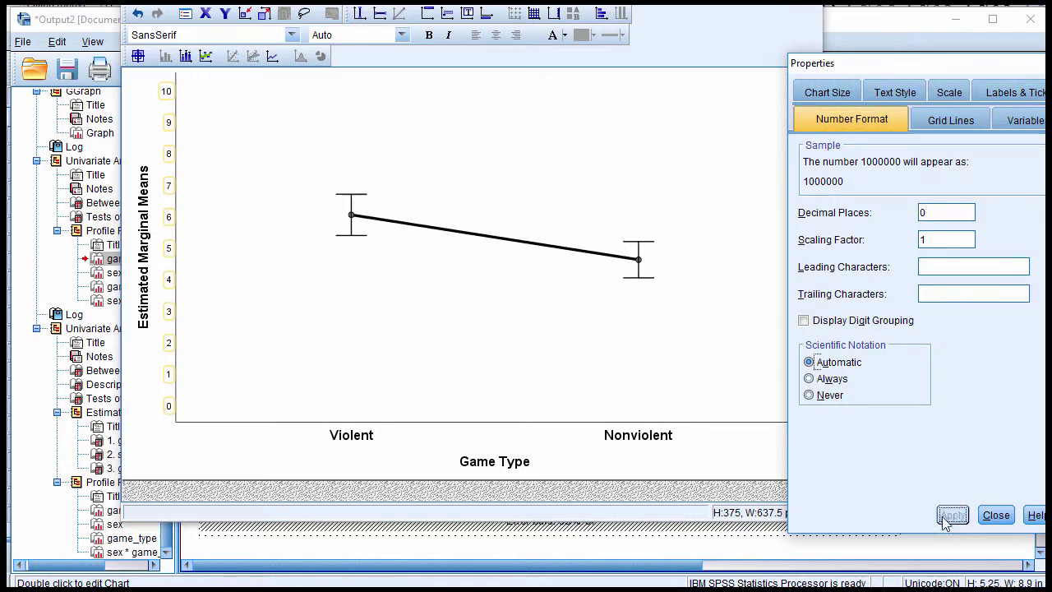
- Set the vertical axis numbers to a preferred size of 12 in bold
{"action": "left_click", "coordinate": [914, 94]}
{"action": "left_click", "coordinate": [936, 278]}
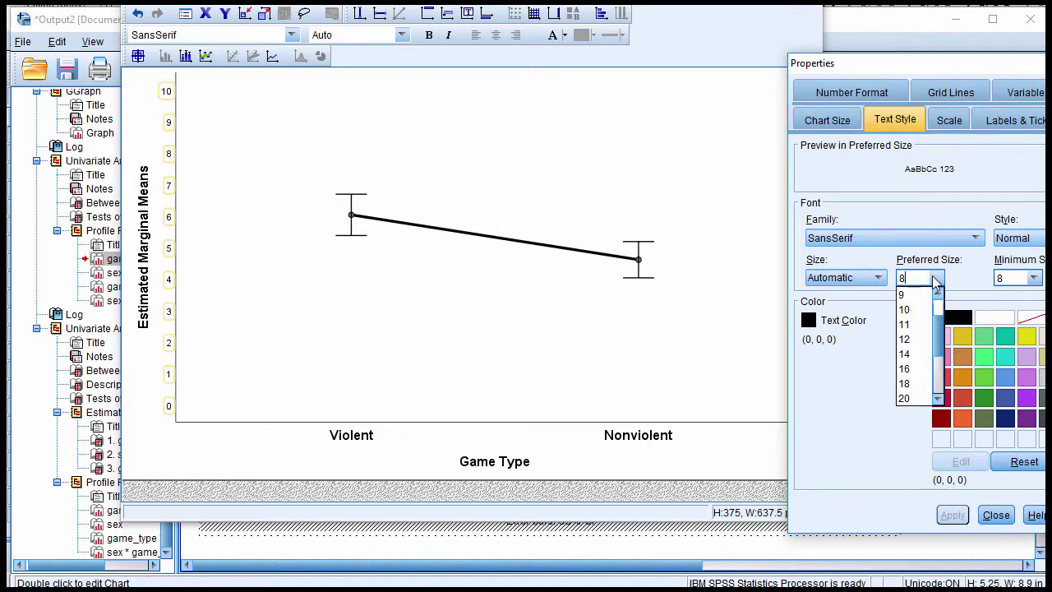
{"action": "left_click", "coordinate": [914, 338]}
{"action": "left_click", "coordinate": [1027, 238]}
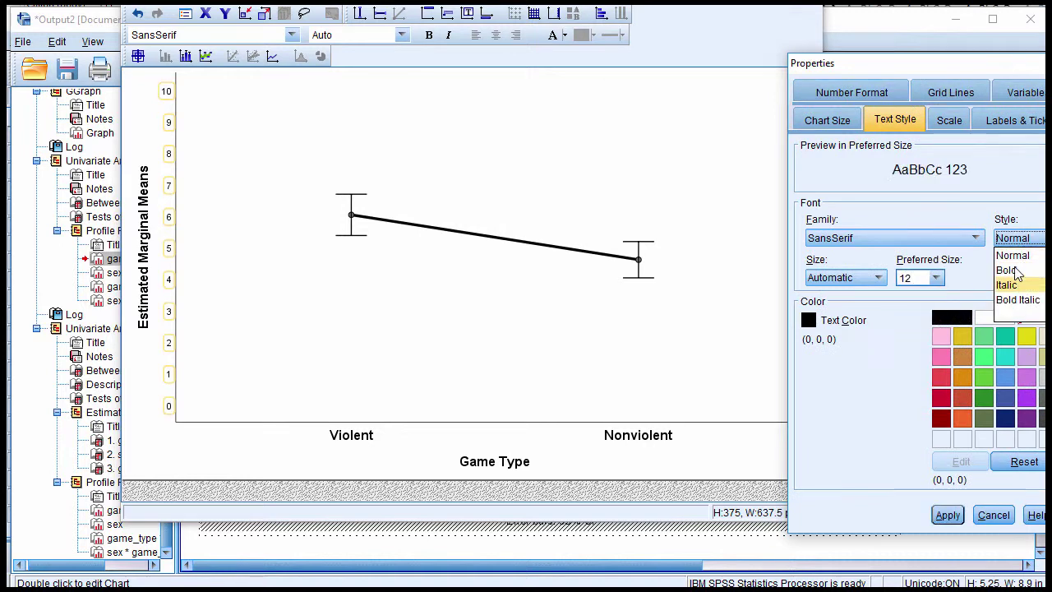
{"action": "left_click", "coordinate": [945, 513]}
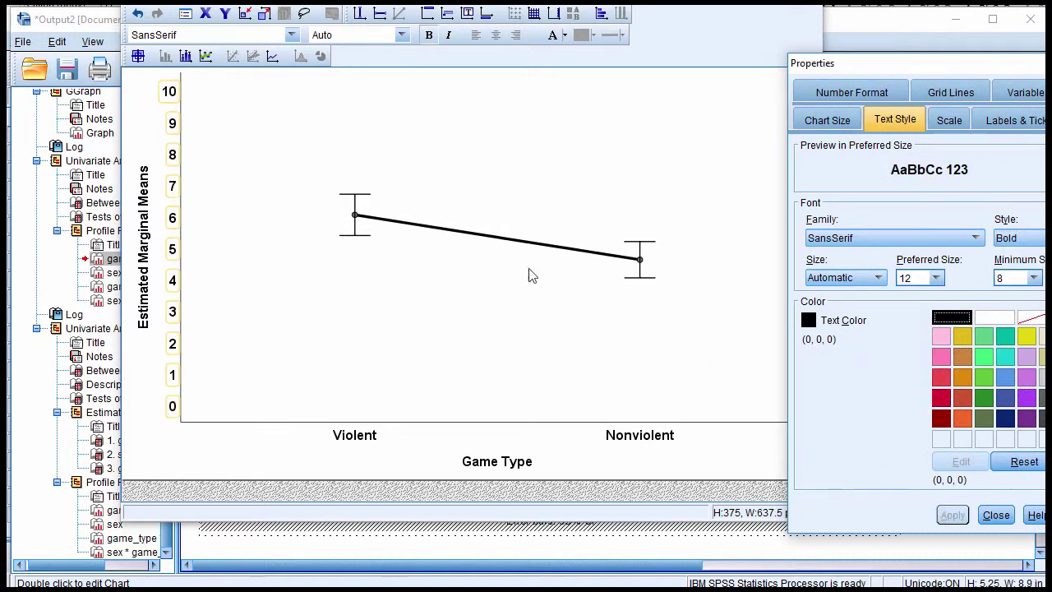
- Rename the vertical axis title of the profile plot to "Noise Blast Level"
{"action": "left_click", "coordinate": [148, 231]}
{"action": "left_click", "coordinate": [148, 231]}
{"action": "type", "text": "N"}
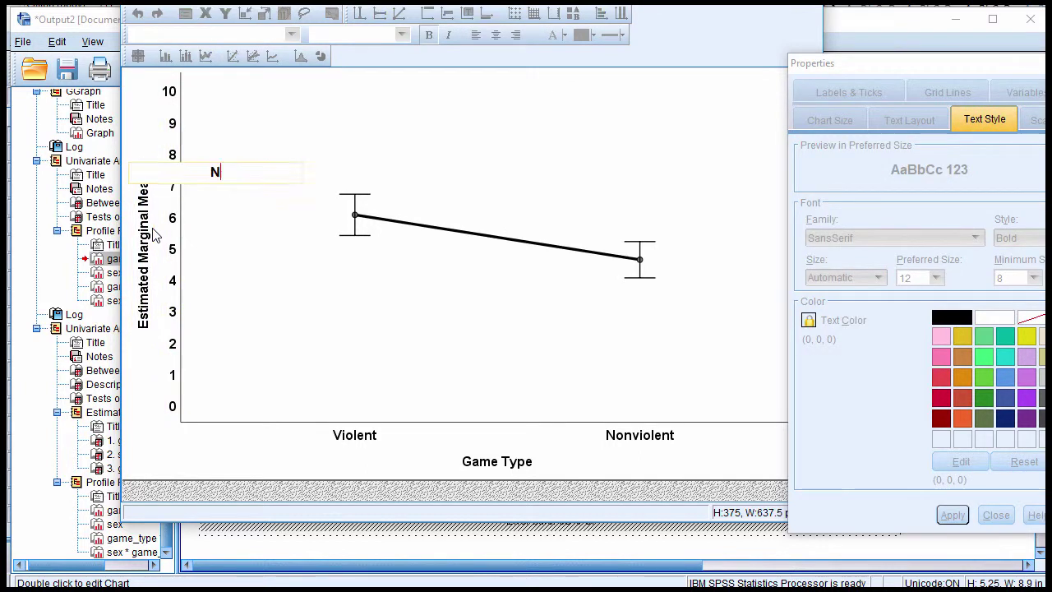
{"action": "type", "text": "oise Blast L"}
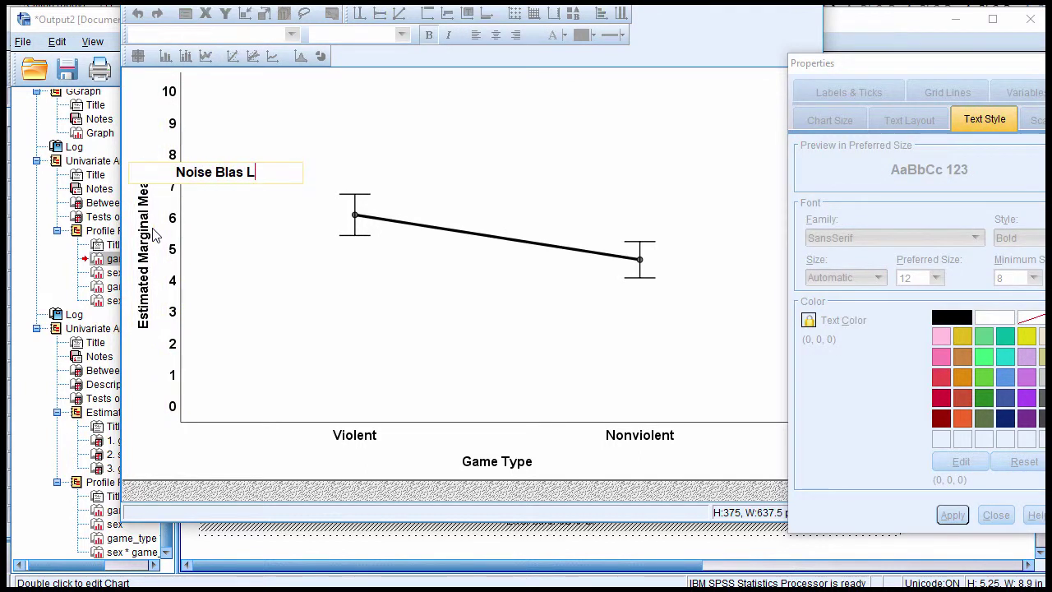
{"action": "key", "text": "BackSpace"}
{"action": "key", "text": "BackSpace"}
{"action": "type", "text": "t Level"}
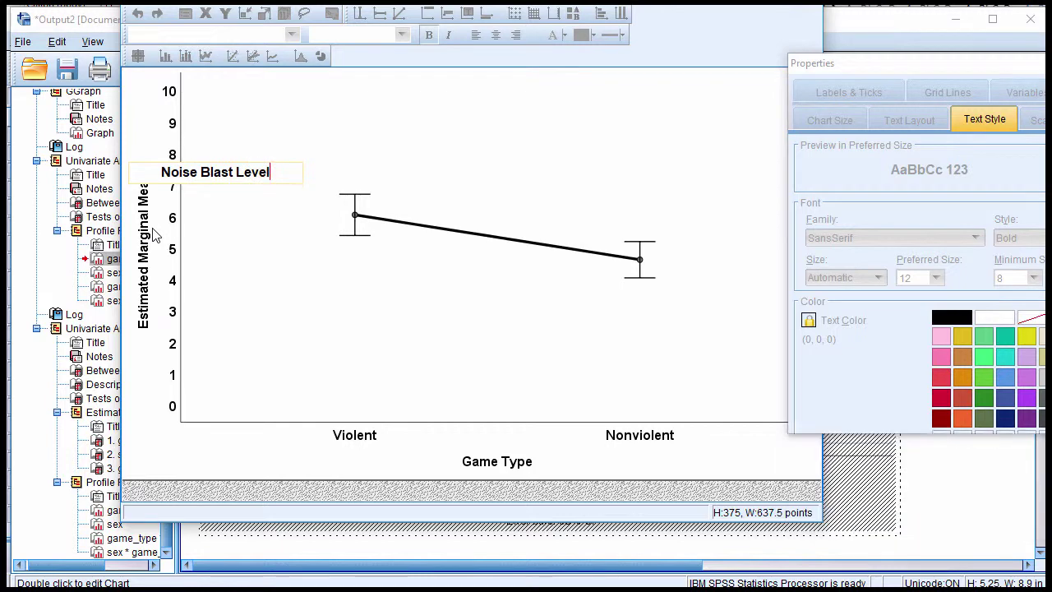
{"action": "left_click", "coordinate": [152, 234]}
{"action": "left_click", "coordinate": [152, 234]}
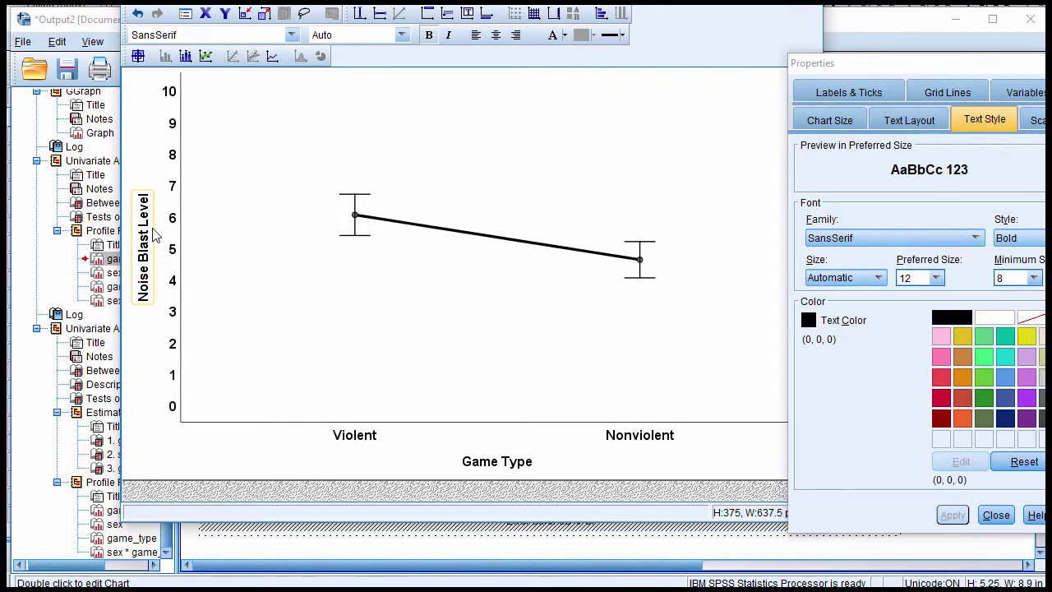
{"action": "left_click", "coordinate": [152, 234]}
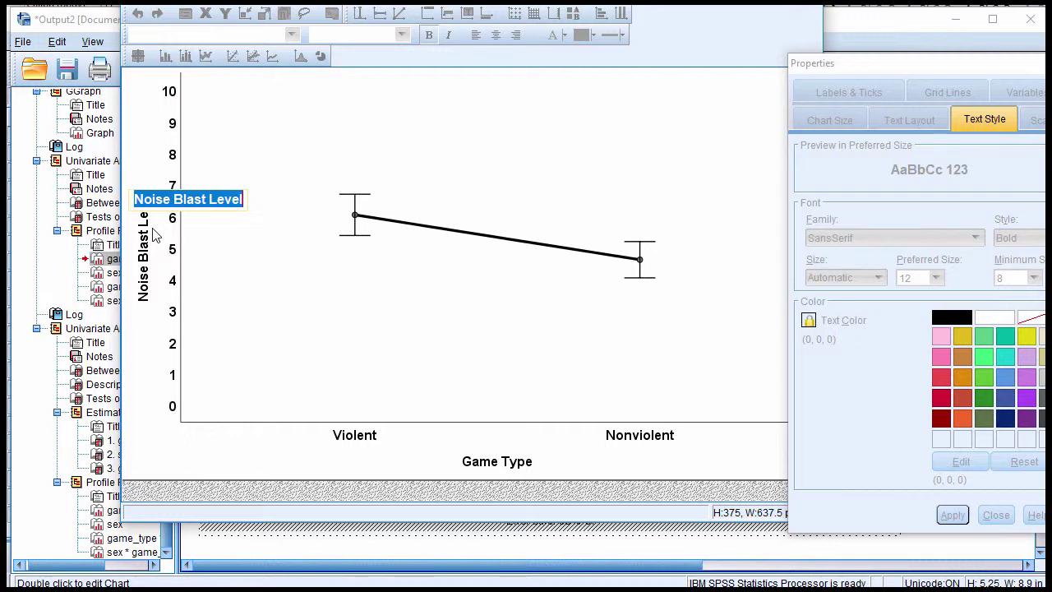
{"action": "left_click", "coordinate": [216, 261]}
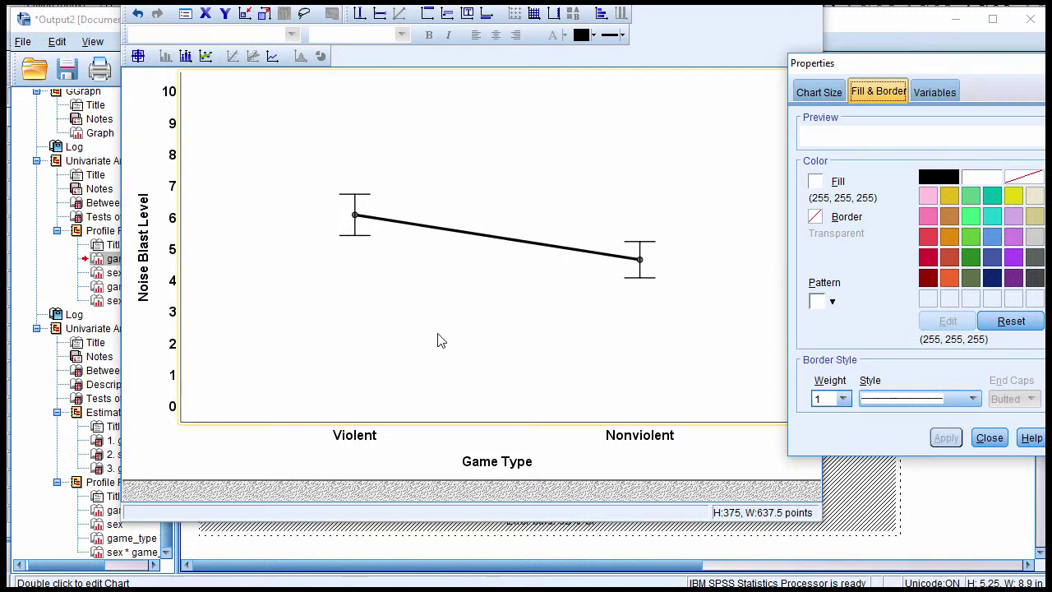
- Resize the profile plot to 4.5 by 4.5 inches without maintaining the aspect ratio, and return to the output
{"action": "left_click", "coordinate": [538, 156]}
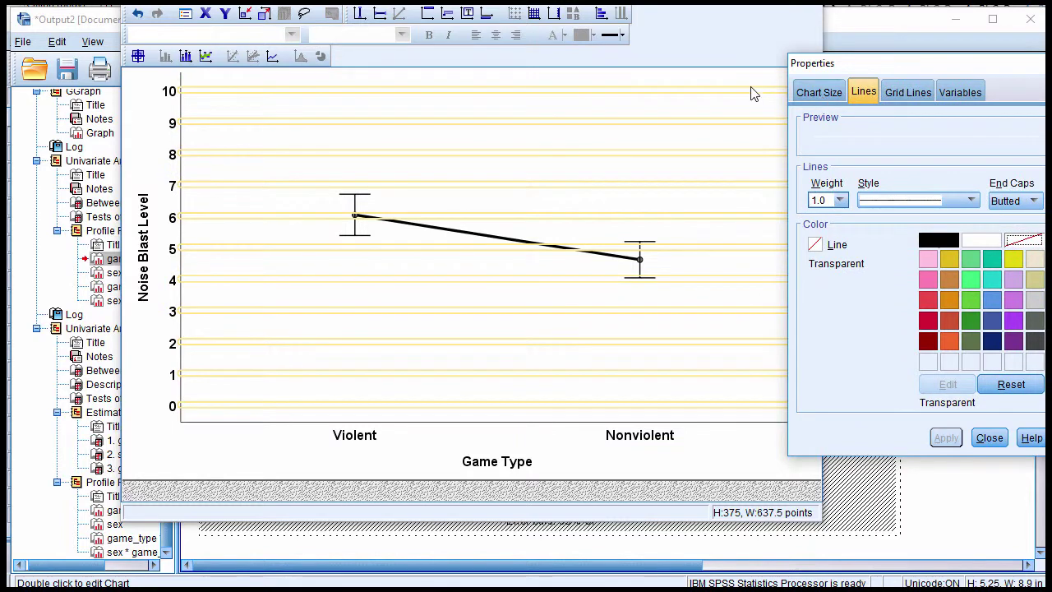
{"action": "left_click", "coordinate": [744, 105]}
{"action": "left_click", "coordinate": [818, 94]}
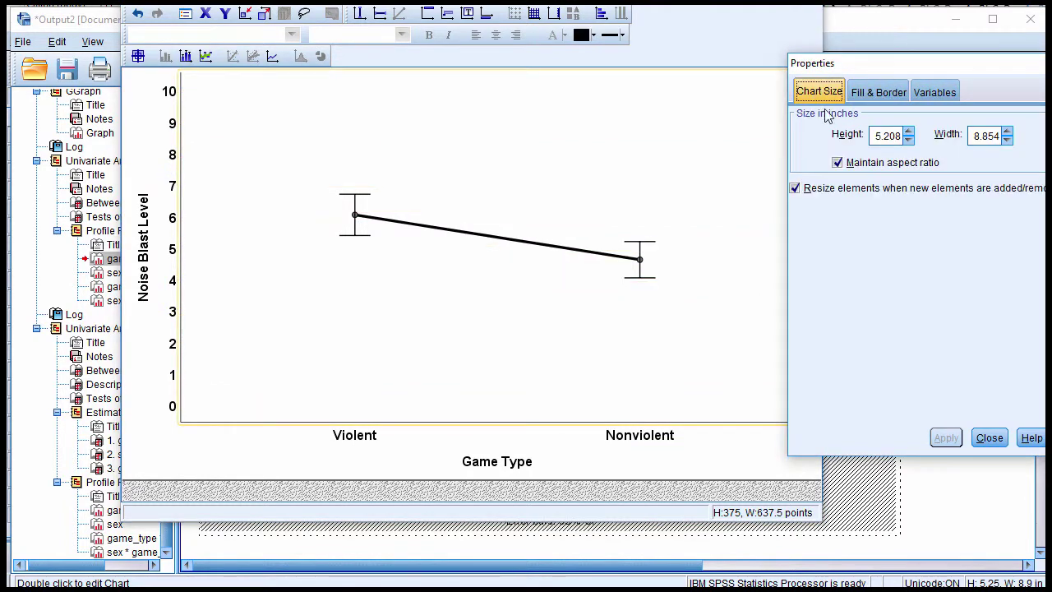
{"action": "left_click", "coordinate": [858, 163]}
{"action": "left_click_drag", "start_coordinate": [873, 135], "coordinate": [1000, 136]}
{"action": "type", "text": "4.5"}
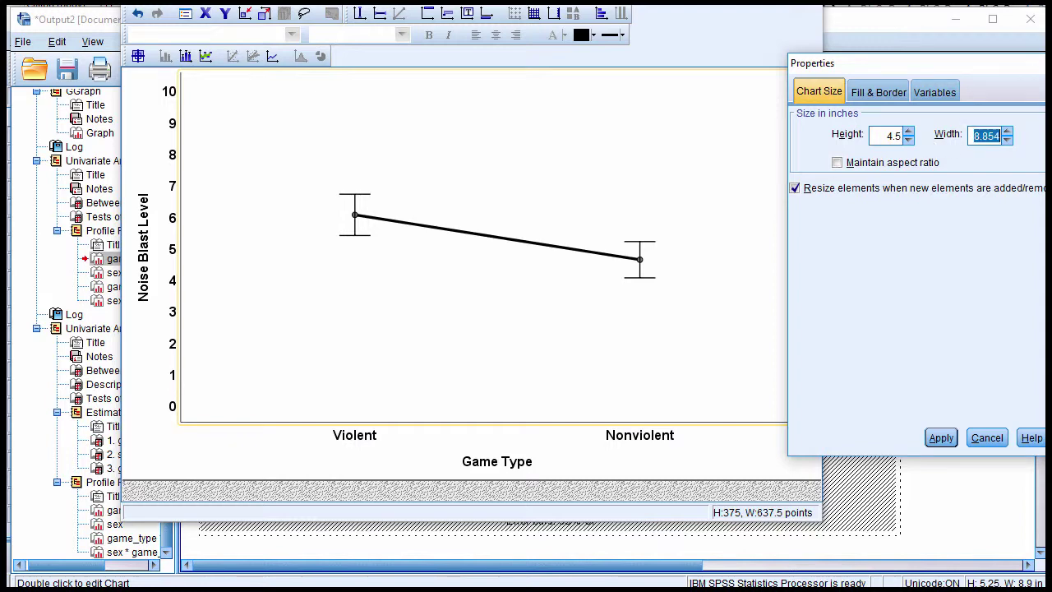
{"action": "type", "text": "4.5"}
{"action": "left_click", "coordinate": [941, 438]}
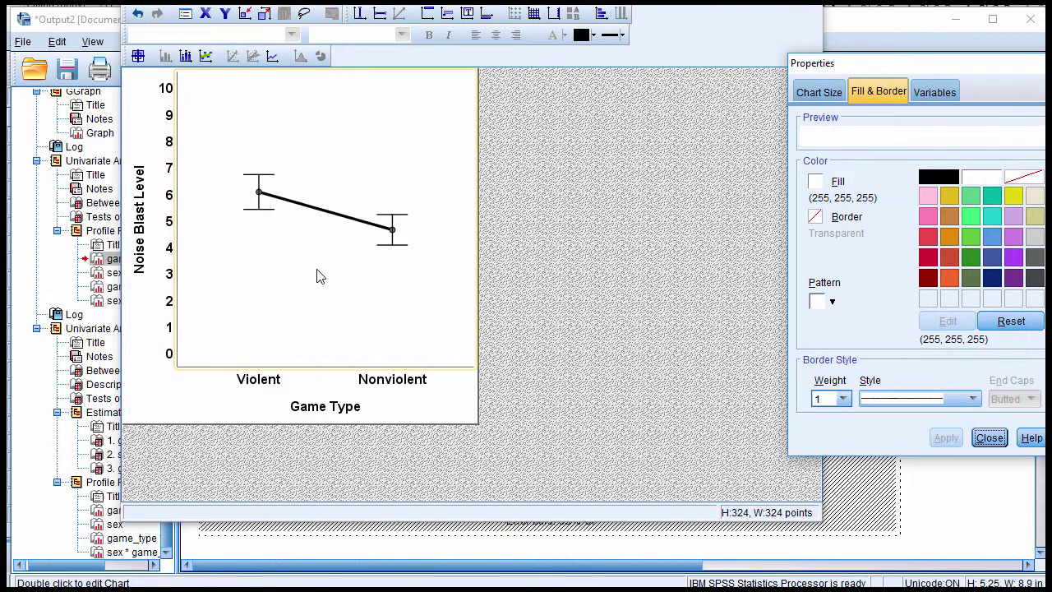
{"action": "left_click", "coordinate": [292, 300]}
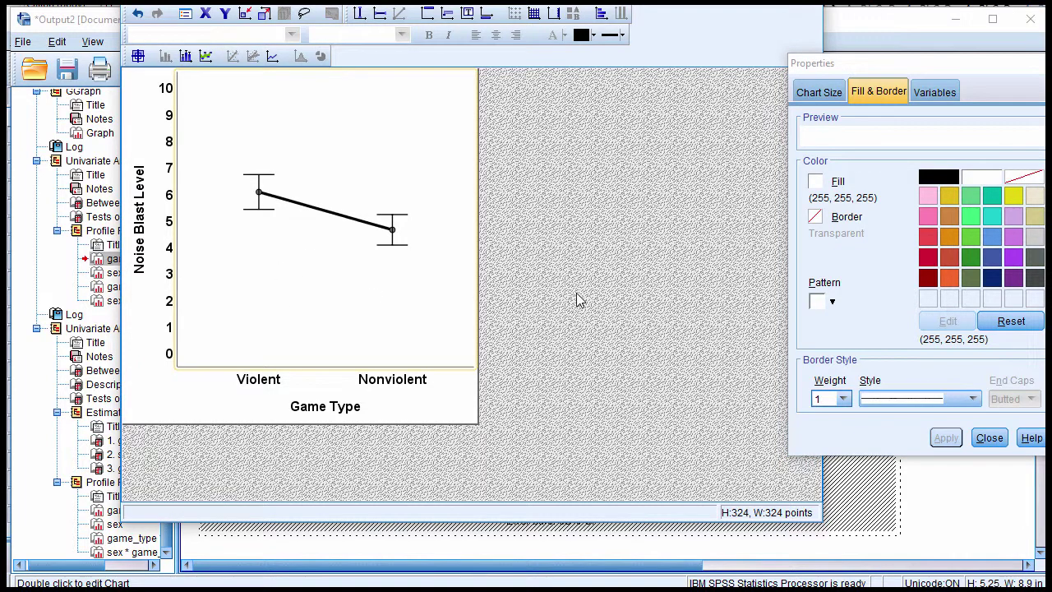
{"action": "left_click", "coordinate": [989, 437]}
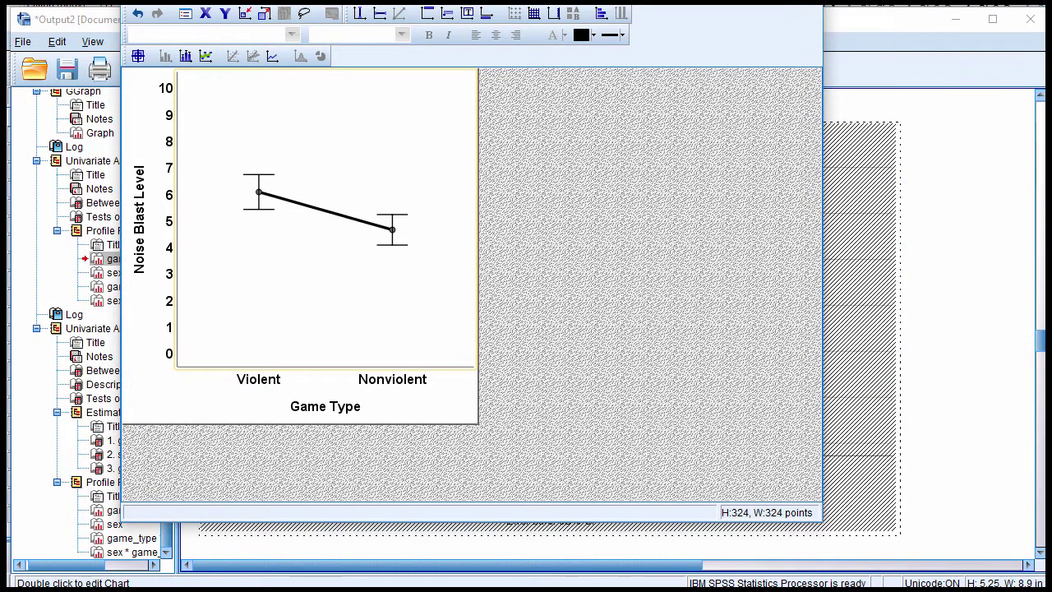
{"action": "left_click", "coordinate": [824, 284]}
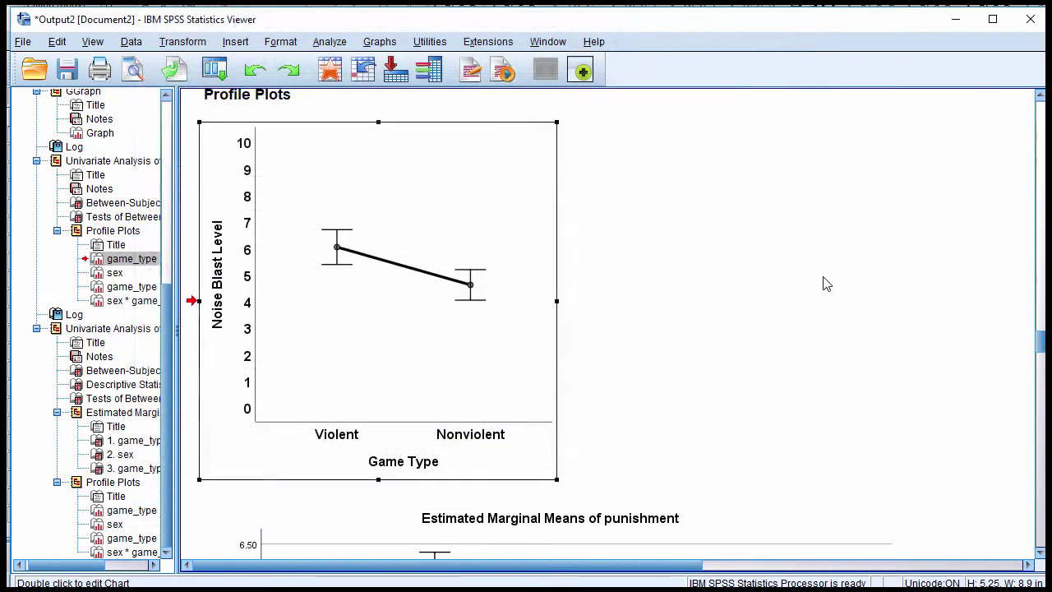
- Reopen the game_type profile plot for editing and set its vertical axis line weight to 1
{"action": "double_click", "coordinate": [426, 315]}
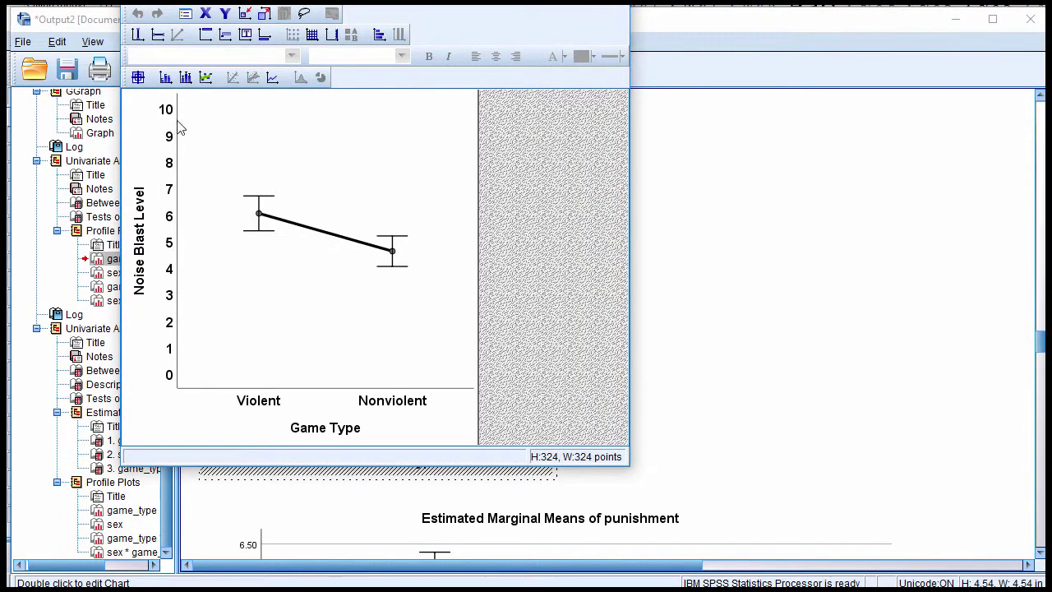
{"action": "double_click", "coordinate": [180, 129]}
{"action": "left_click", "coordinate": [934, 119]}
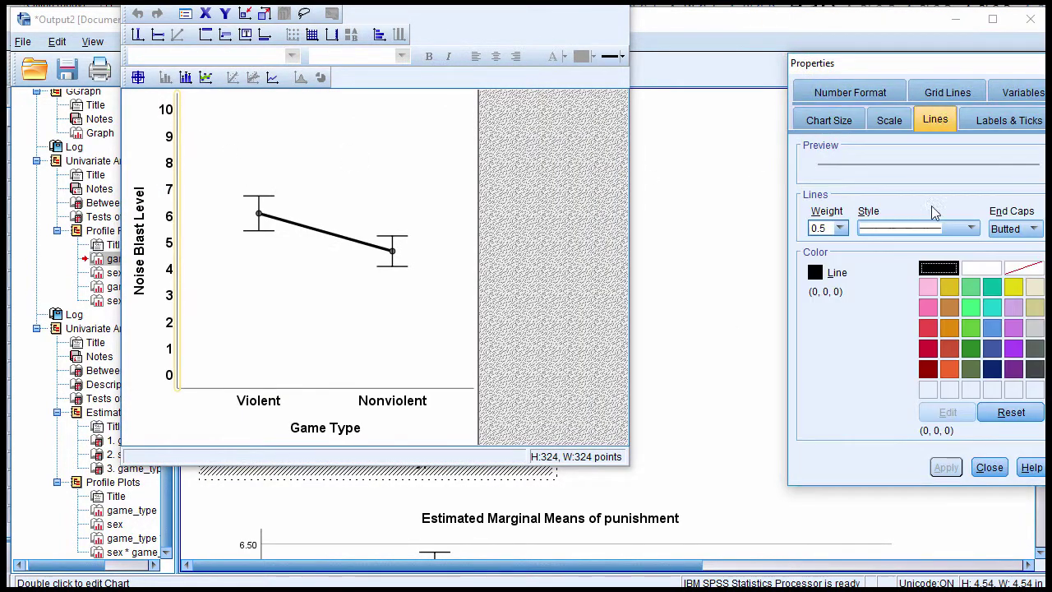
{"action": "left_click", "coordinate": [839, 227]}
{"action": "left_click", "coordinate": [822, 258]}
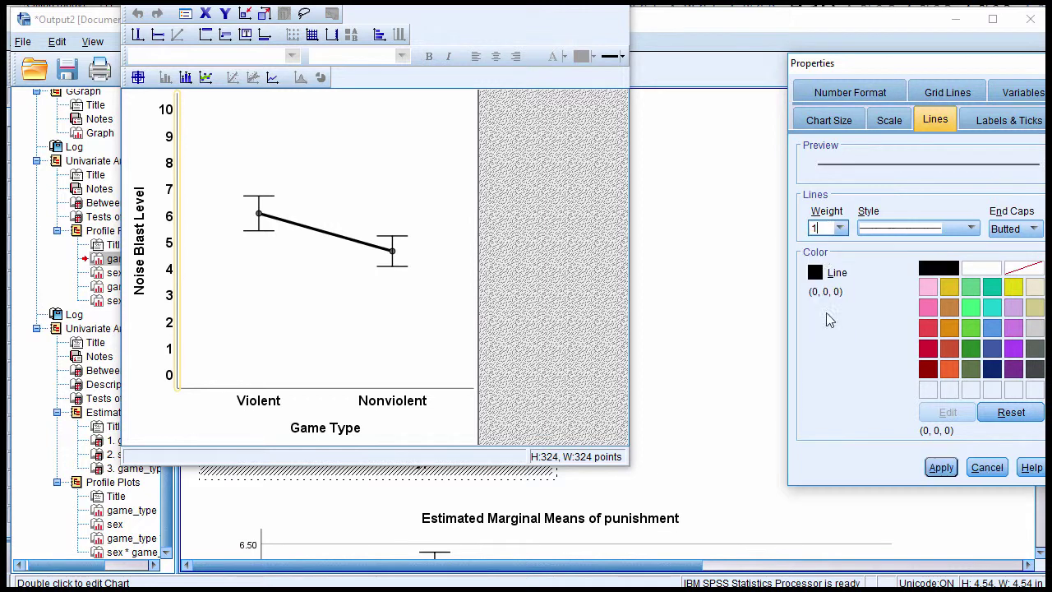
{"action": "left_click", "coordinate": [941, 466]}
- Set the horizontal axis line weight of the profile plot to 1
{"action": "left_click", "coordinate": [243, 397]}
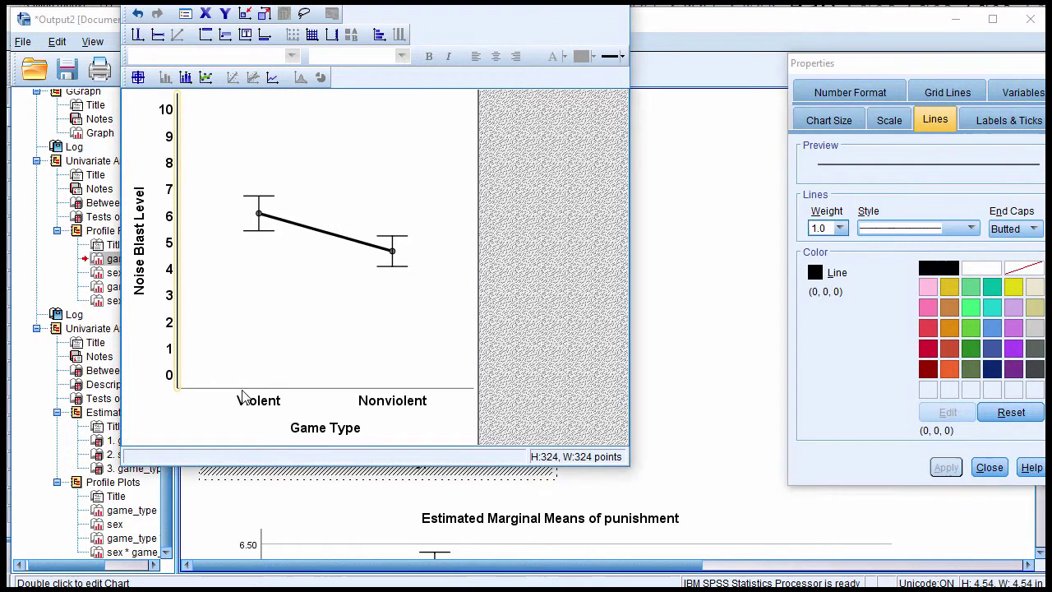
{"action": "left_click", "coordinate": [851, 201]}
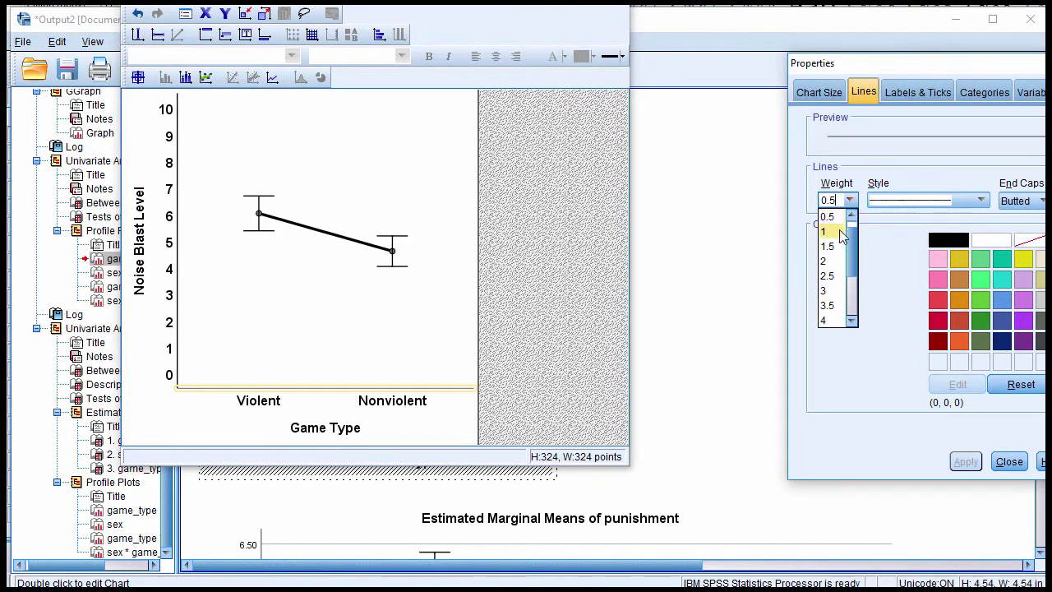
{"action": "left_click", "coordinate": [840, 233]}
{"action": "left_click", "coordinate": [966, 461]}
{"action": "left_click", "coordinate": [1010, 461]}
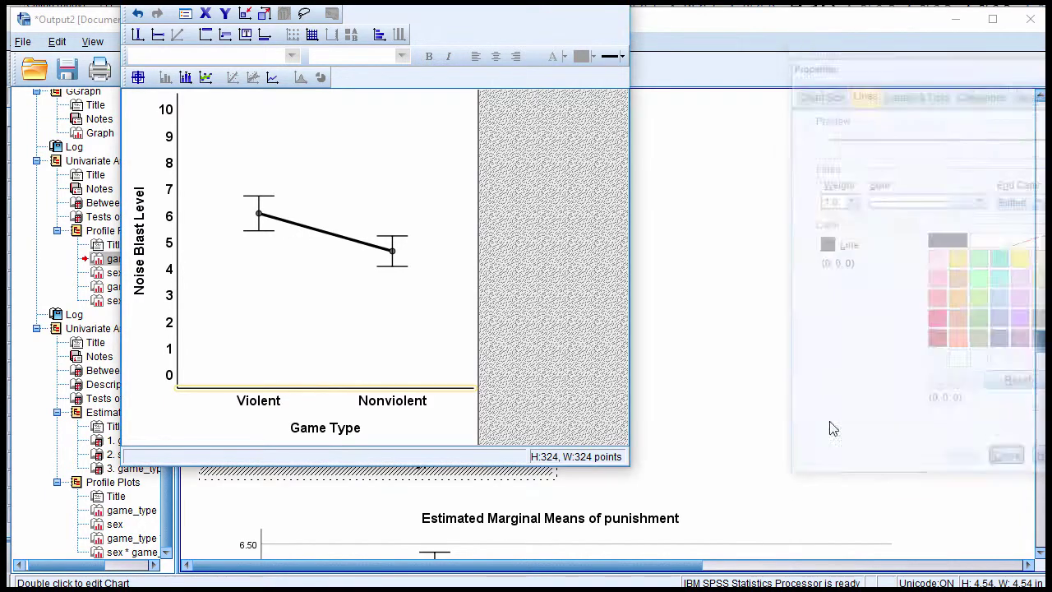
- Make the line connecting the Violent and Nonviolent means in the profile plot transparent
{"action": "double_click", "coordinate": [296, 278]}
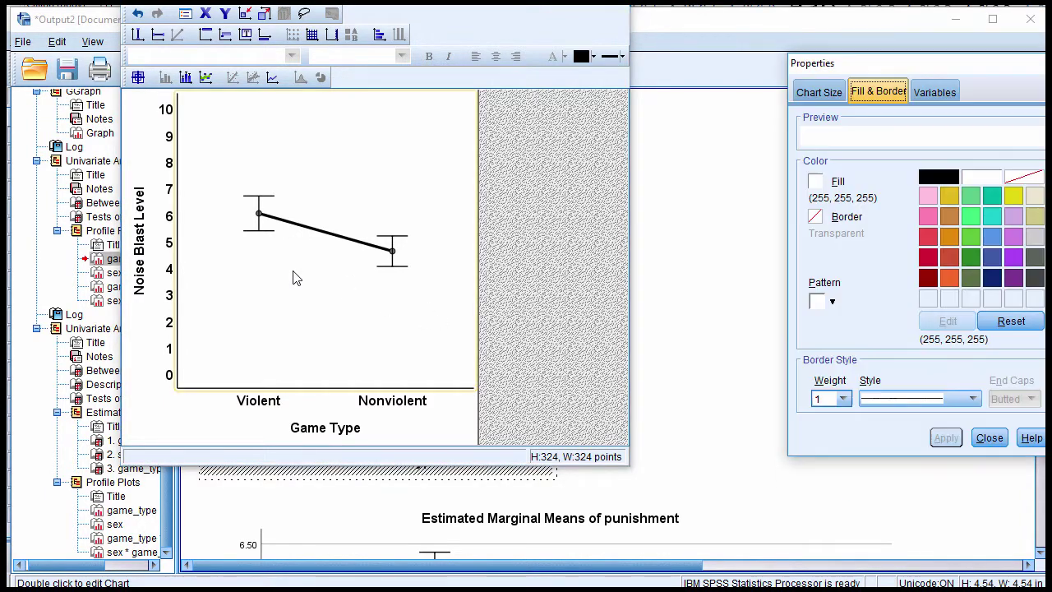
{"action": "left_click", "coordinate": [394, 254]}
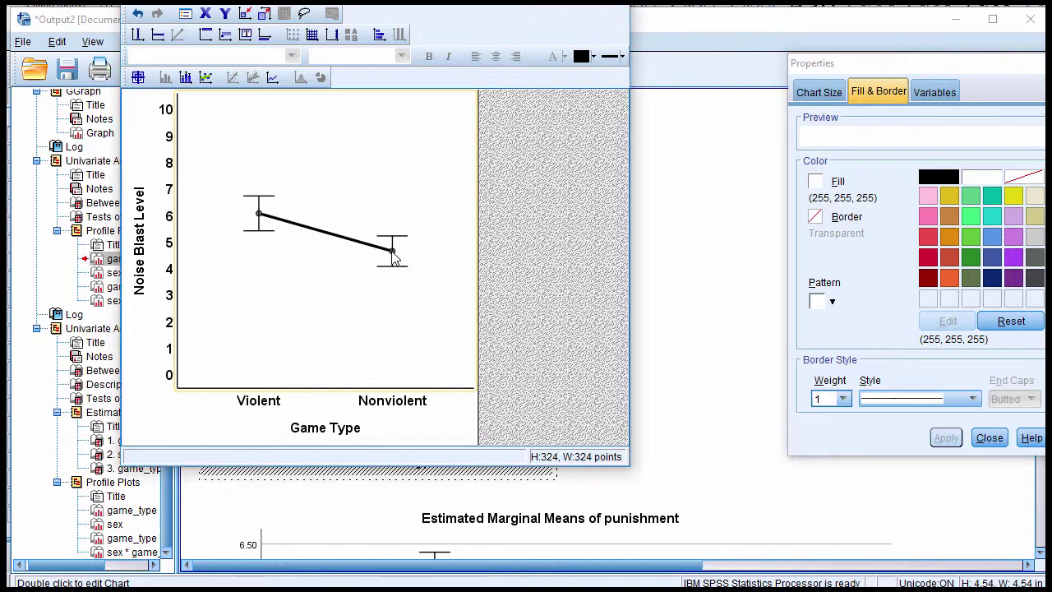
{"action": "left_click", "coordinate": [336, 240]}
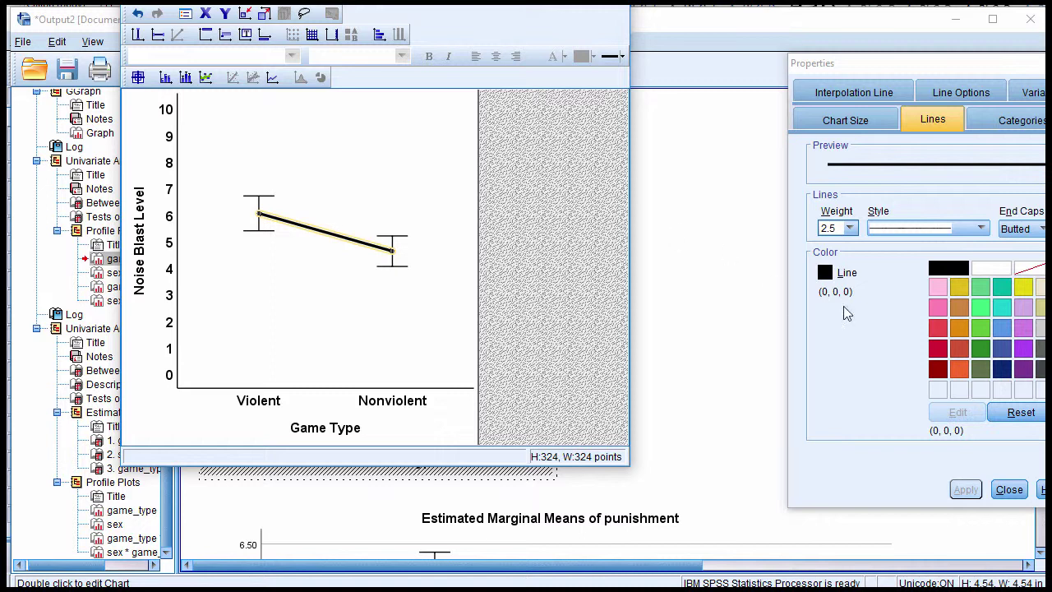
{"action": "left_click", "coordinate": [1034, 269]}
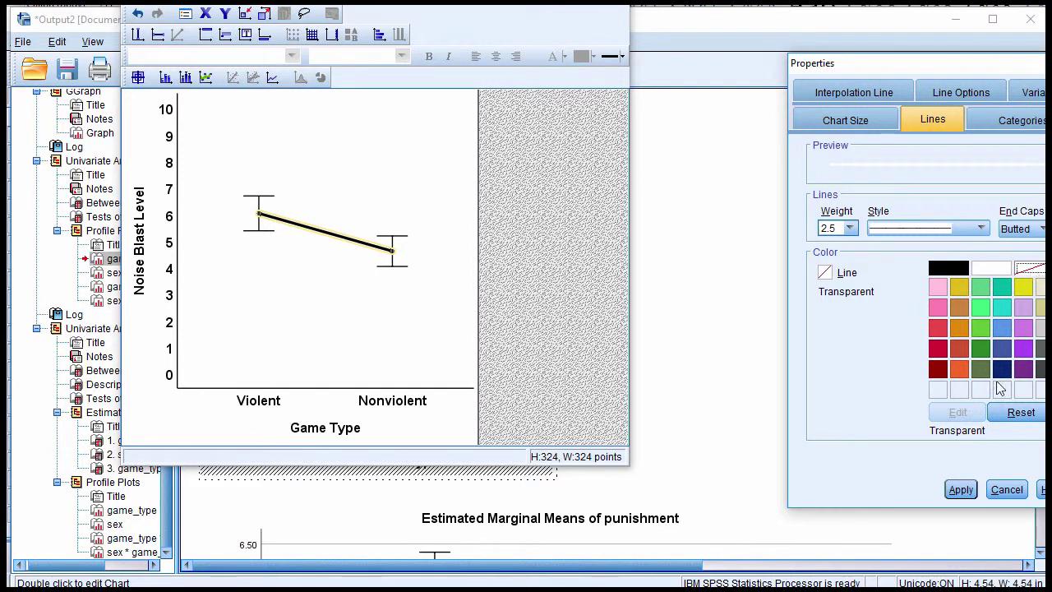
{"action": "left_click", "coordinate": [960, 489]}
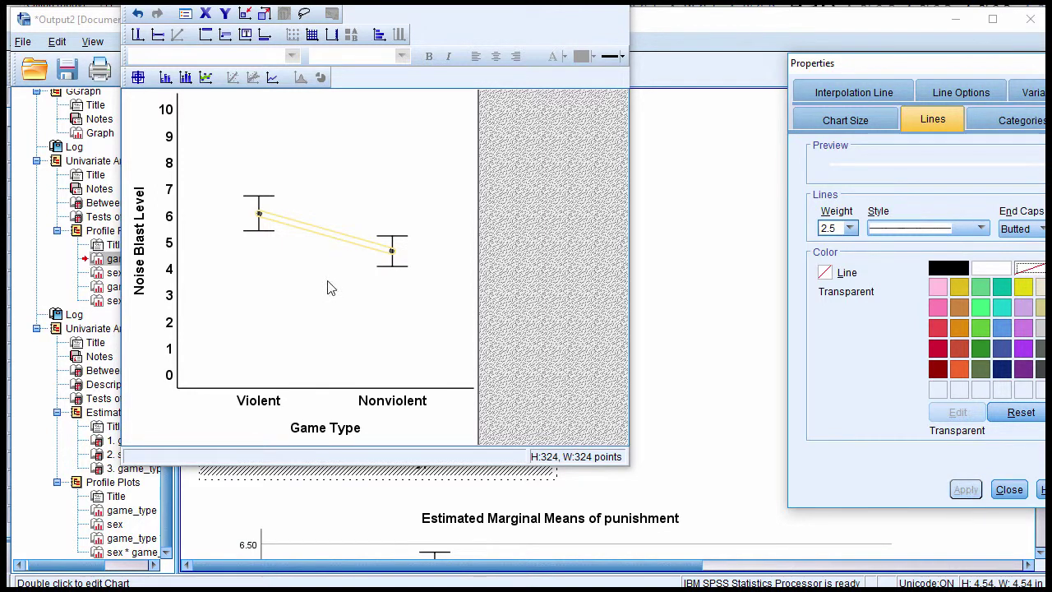
- Set the mean markers of the profile plot to size 8 with a transparent fill
{"action": "left_click", "coordinate": [392, 253]}
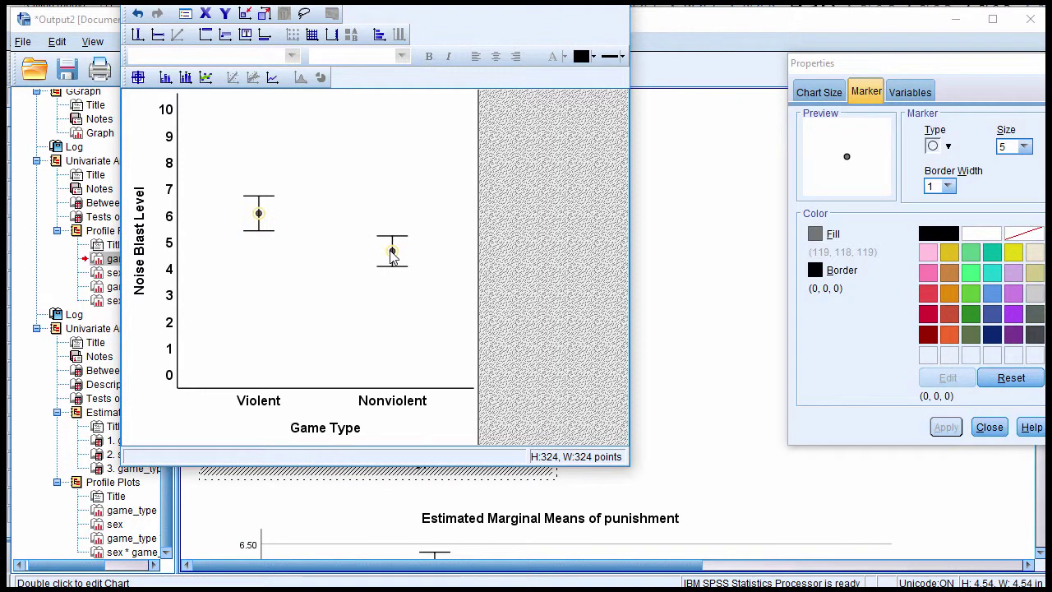
{"action": "left_click", "coordinate": [1023, 147]}
{"action": "left_click", "coordinate": [1003, 192]}
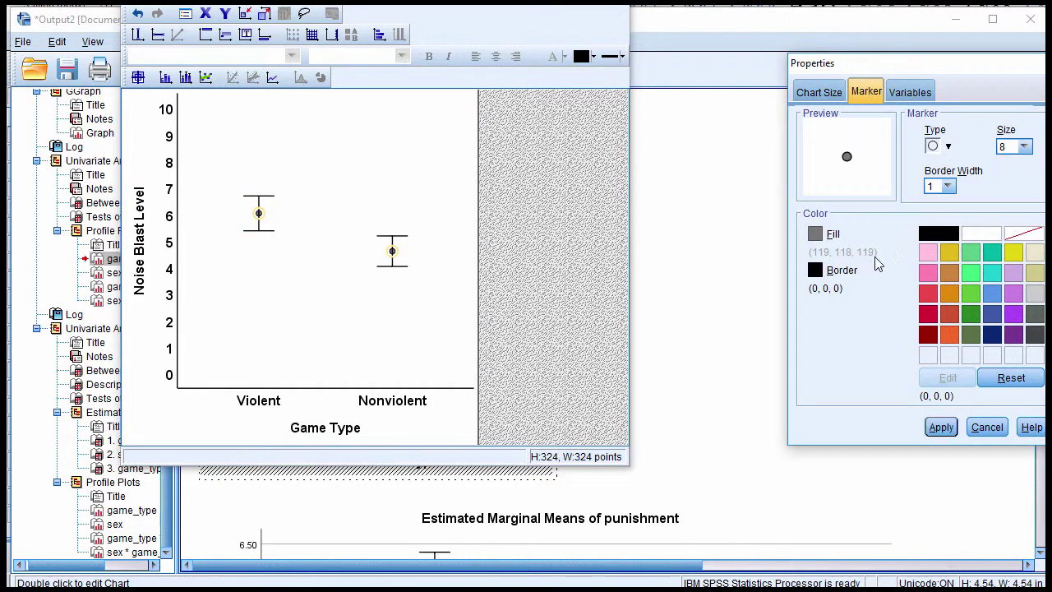
{"action": "left_click", "coordinate": [941, 427]}
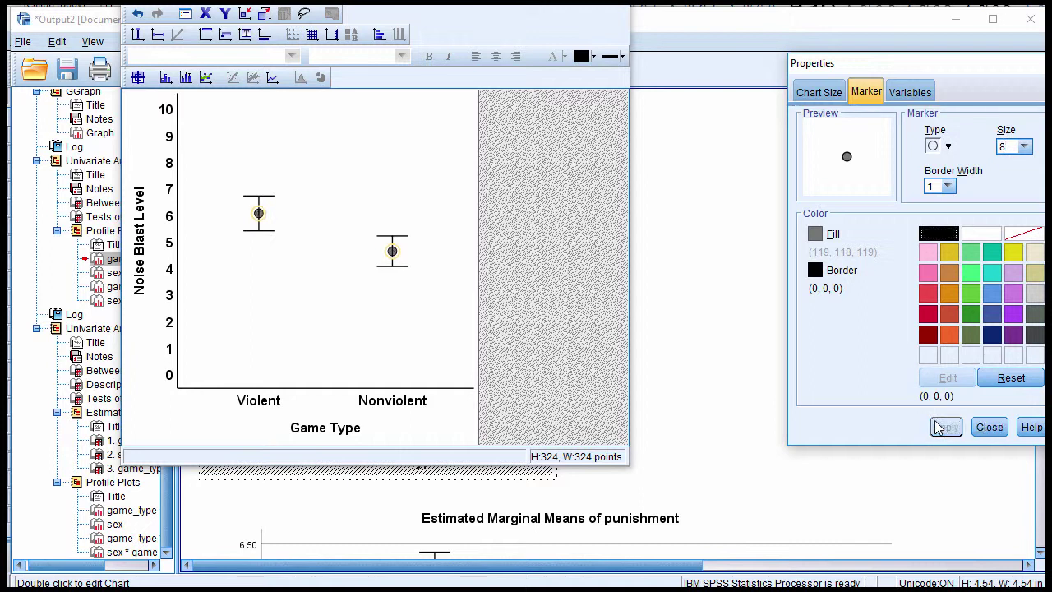
{"action": "left_click", "coordinate": [832, 234]}
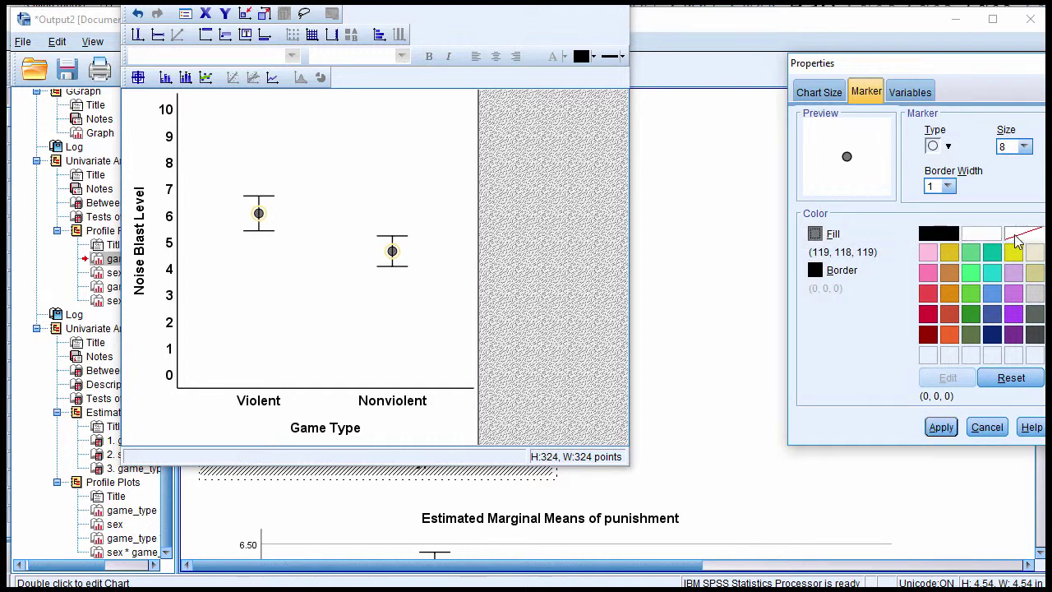
{"action": "left_click", "coordinate": [1021, 233]}
{"action": "left_click", "coordinate": [945, 426]}
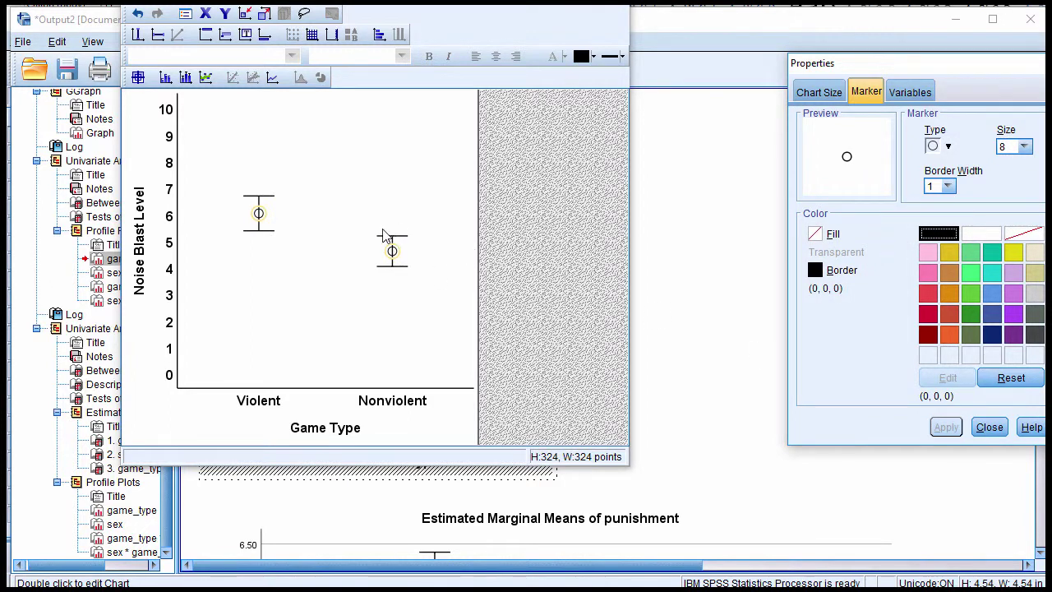
- Set the border width of the profile plot's mean markers to 1.5
{"action": "left_click", "coordinate": [404, 243]}
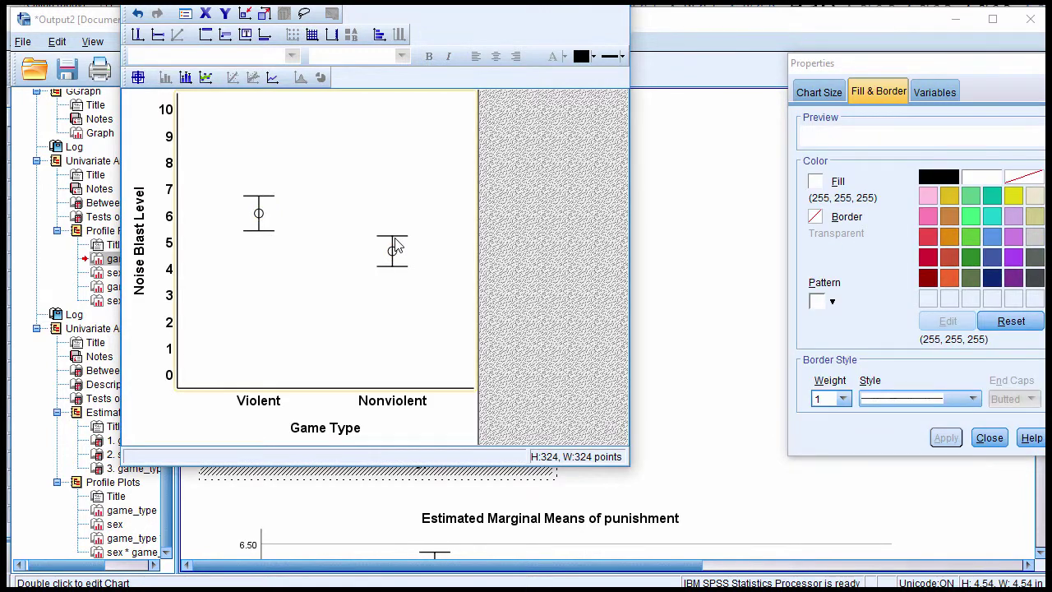
{"action": "left_click", "coordinate": [395, 253]}
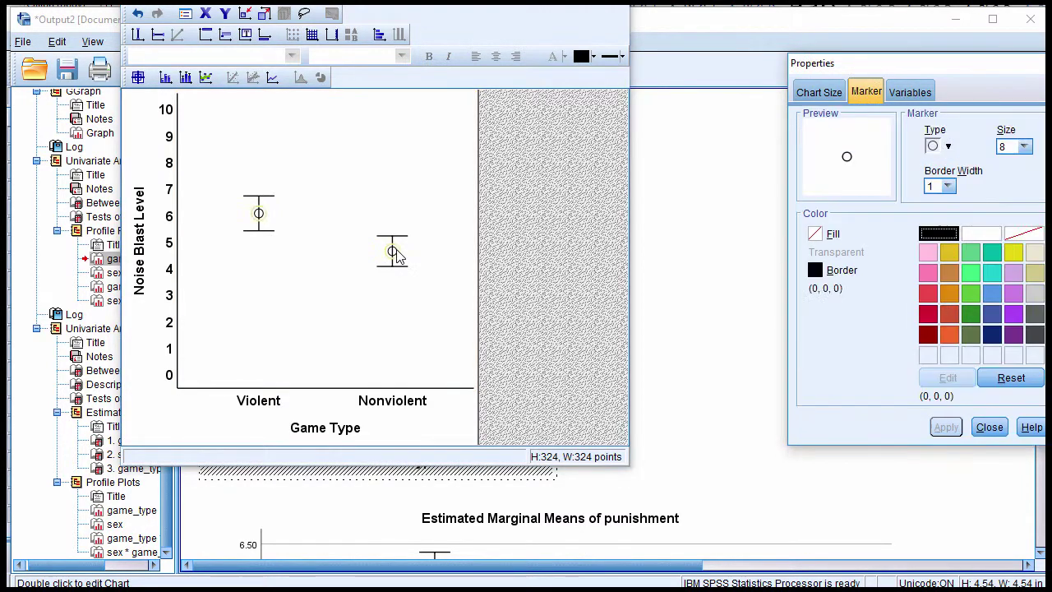
{"action": "left_click", "coordinate": [945, 186]}
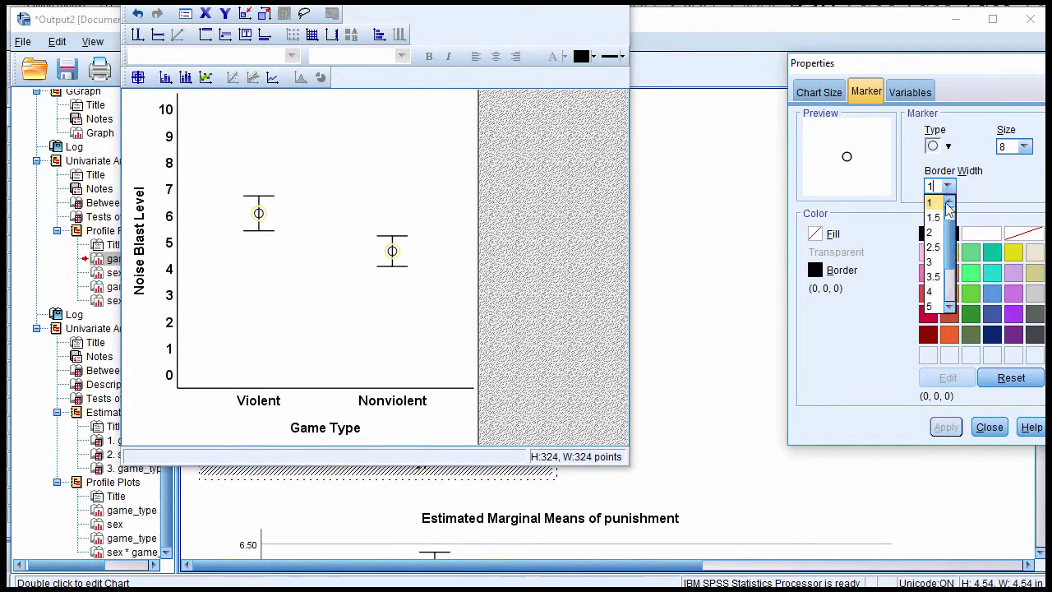
{"action": "left_click", "coordinate": [935, 214]}
{"action": "left_click", "coordinate": [941, 427]}
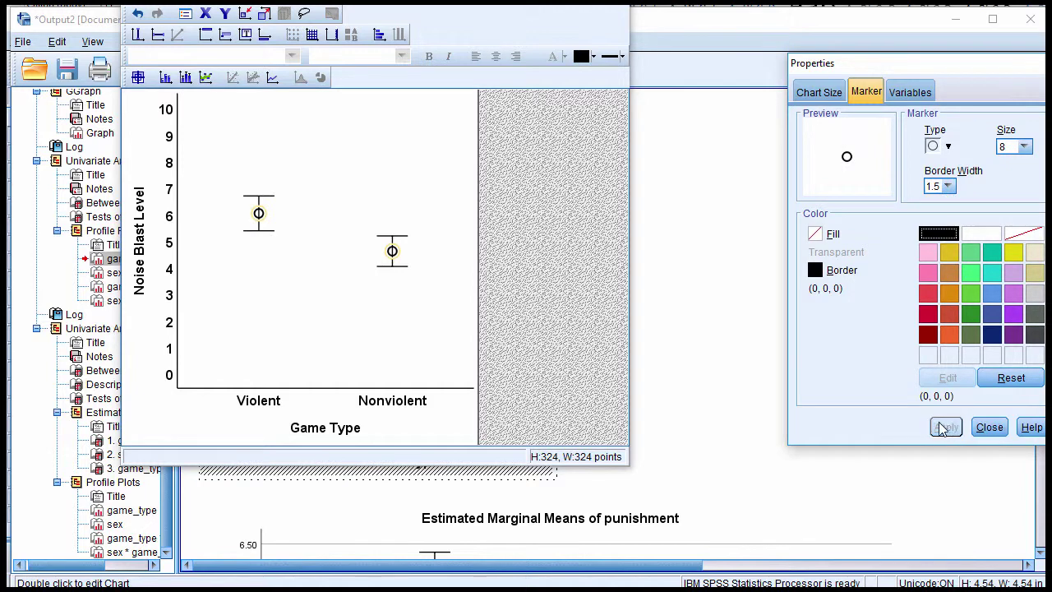
- Set the border weight of the profile plot's error bars to 1.5 and return to the output
{"action": "left_click", "coordinate": [382, 239]}
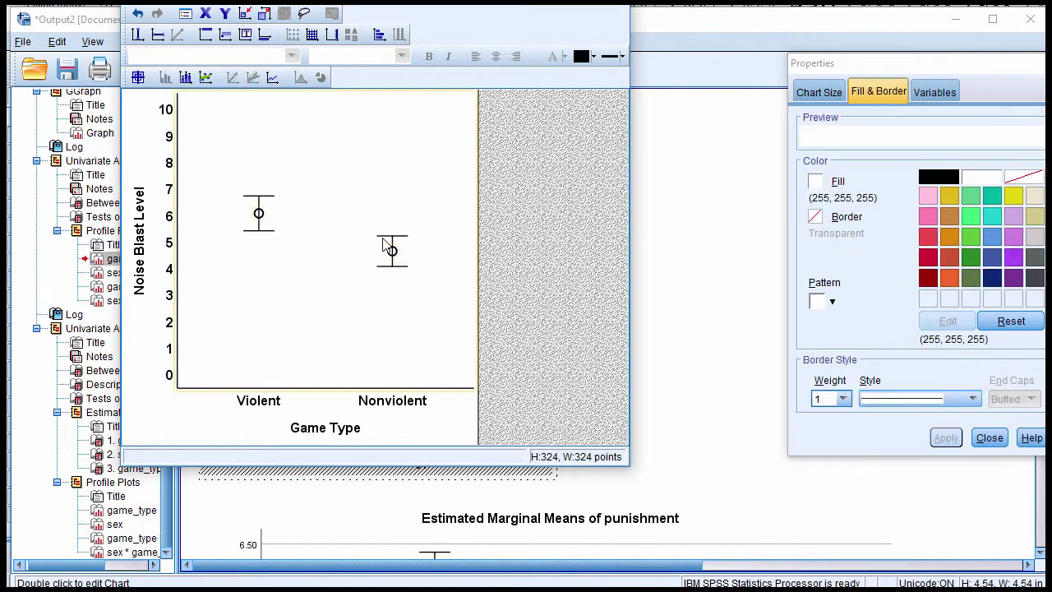
{"action": "left_click", "coordinate": [382, 240]}
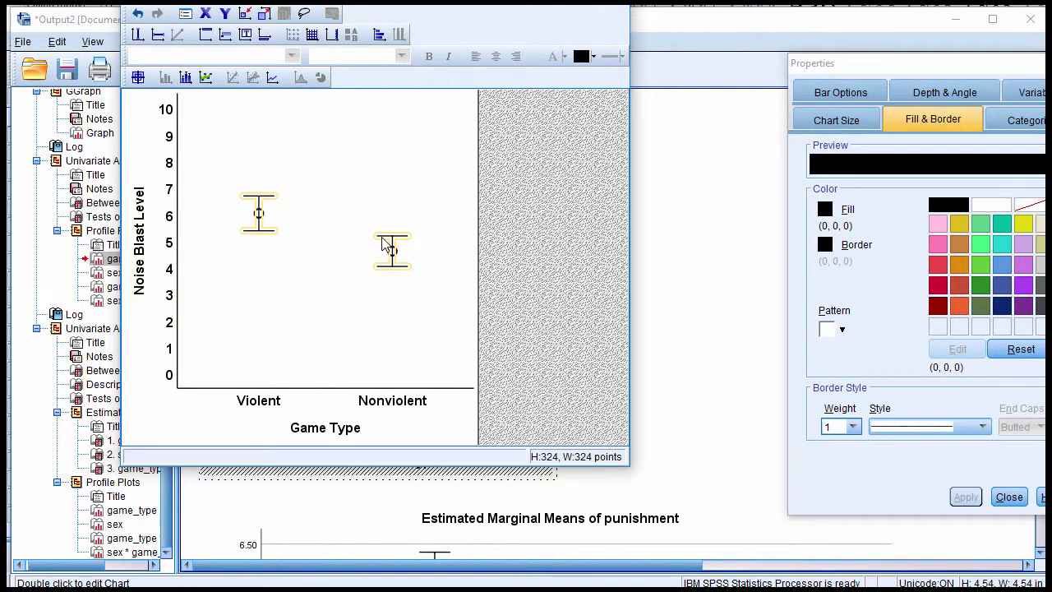
{"action": "left_click", "coordinate": [384, 241]}
{"action": "left_click", "coordinate": [398, 244]}
{"action": "left_click", "coordinate": [399, 244]}
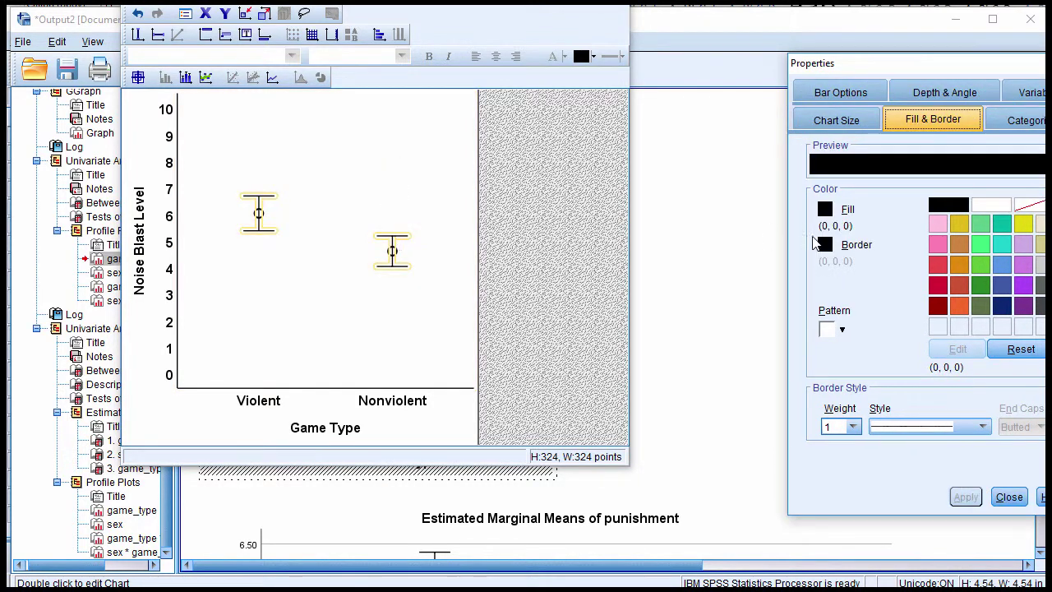
{"action": "left_click", "coordinate": [853, 425]}
{"action": "left_click", "coordinate": [835, 456]}
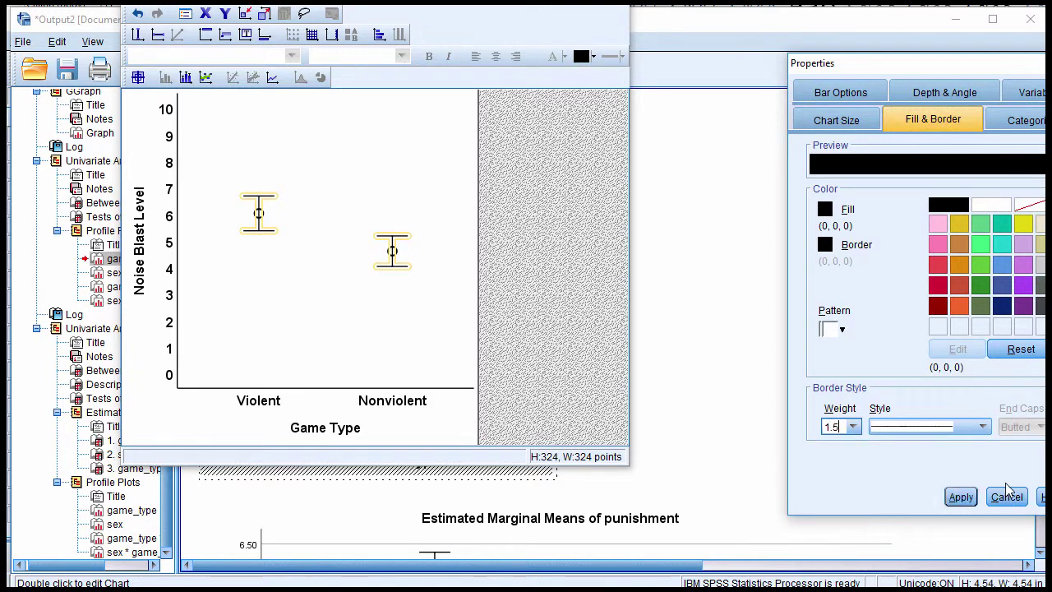
{"action": "left_click", "coordinate": [960, 496]}
{"action": "left_click", "coordinate": [1006, 497]}
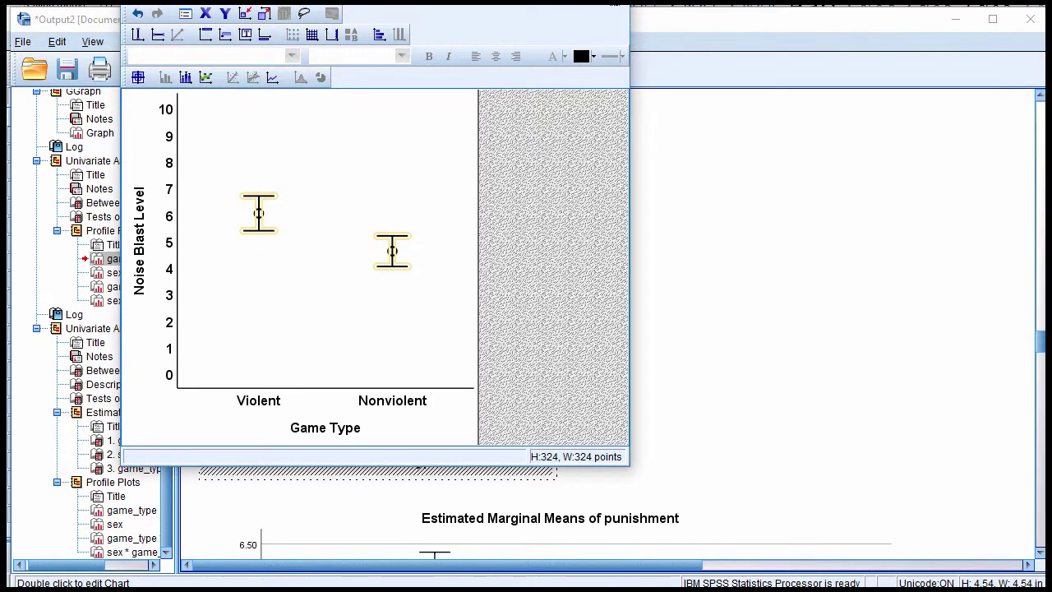
{"action": "key", "text": "alt+F4"}
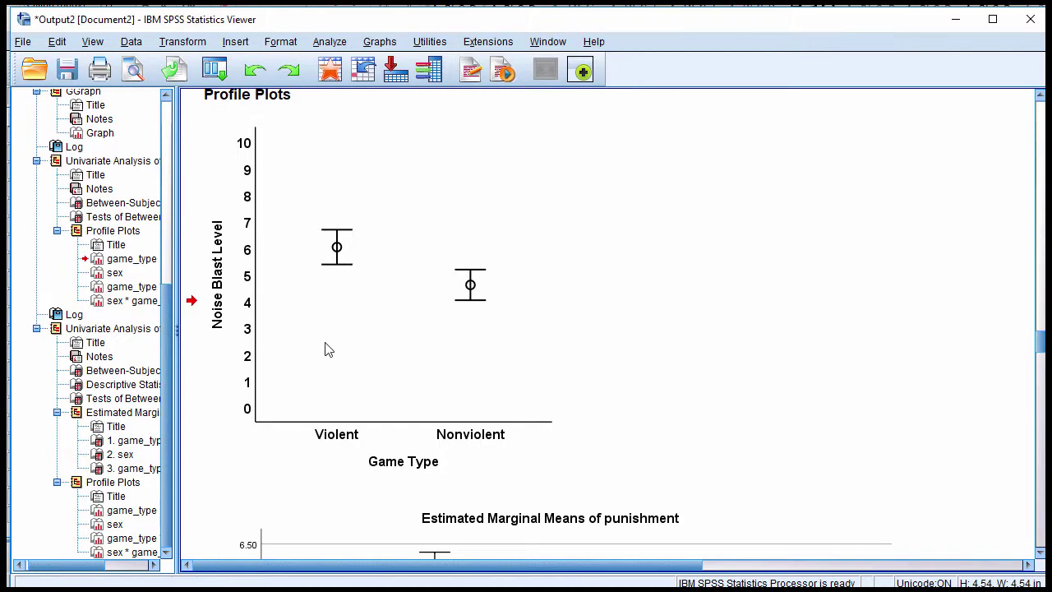
- Reopen the game_type profile plot, resize it to 4 by 4 inches with the aspect ratio maintained, and return to the output
{"action": "double_click", "coordinate": [359, 355]}
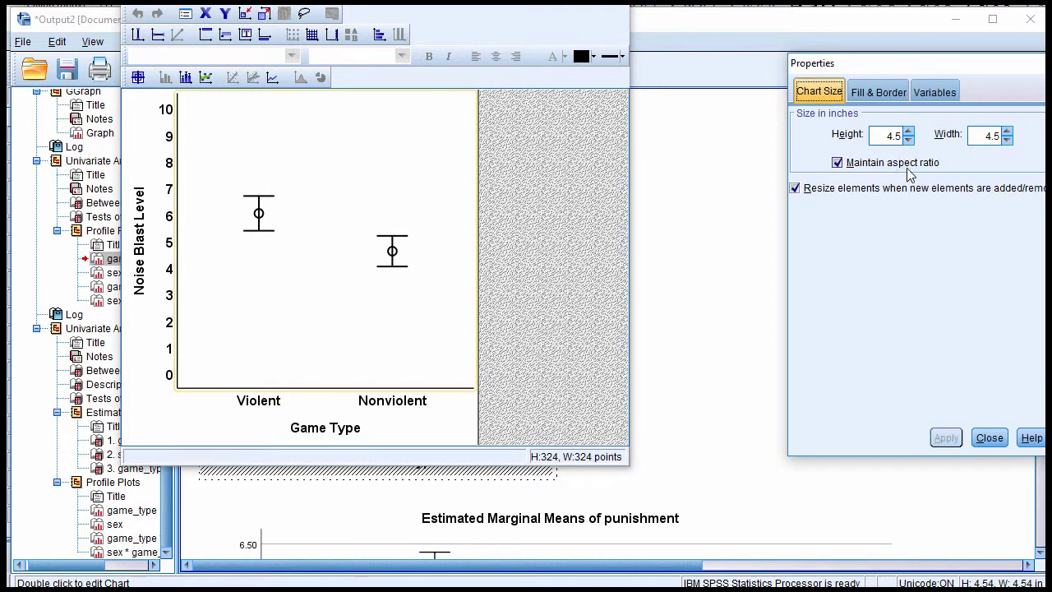
{"action": "left_click", "coordinate": [908, 140]}
{"action": "left_click", "coordinate": [908, 140]}
{"action": "left_click", "coordinate": [908, 139]}
{"action": "left_click", "coordinate": [908, 139]}
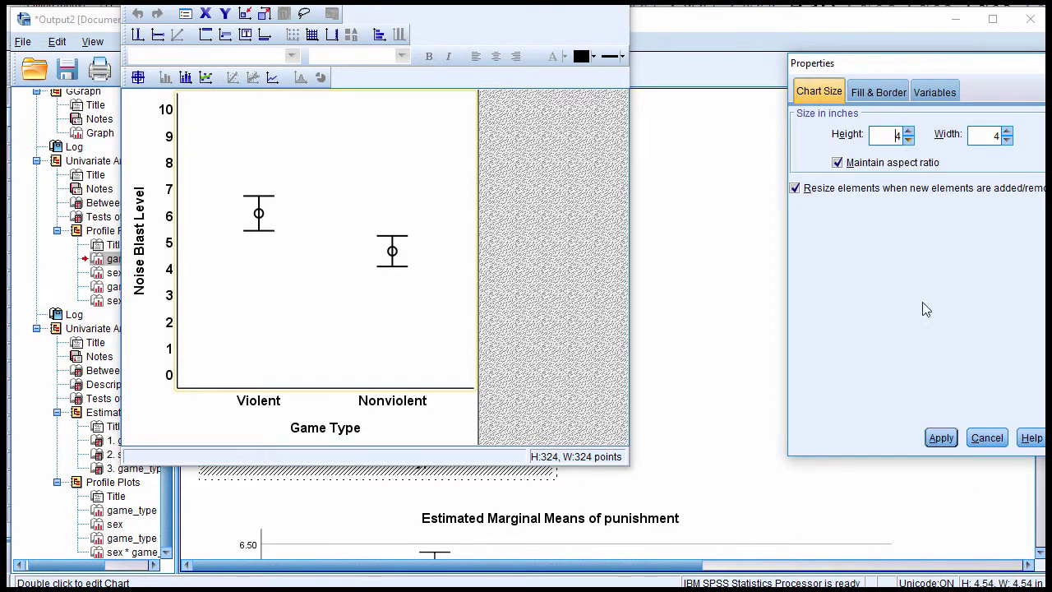
{"action": "left_click", "coordinate": [941, 437]}
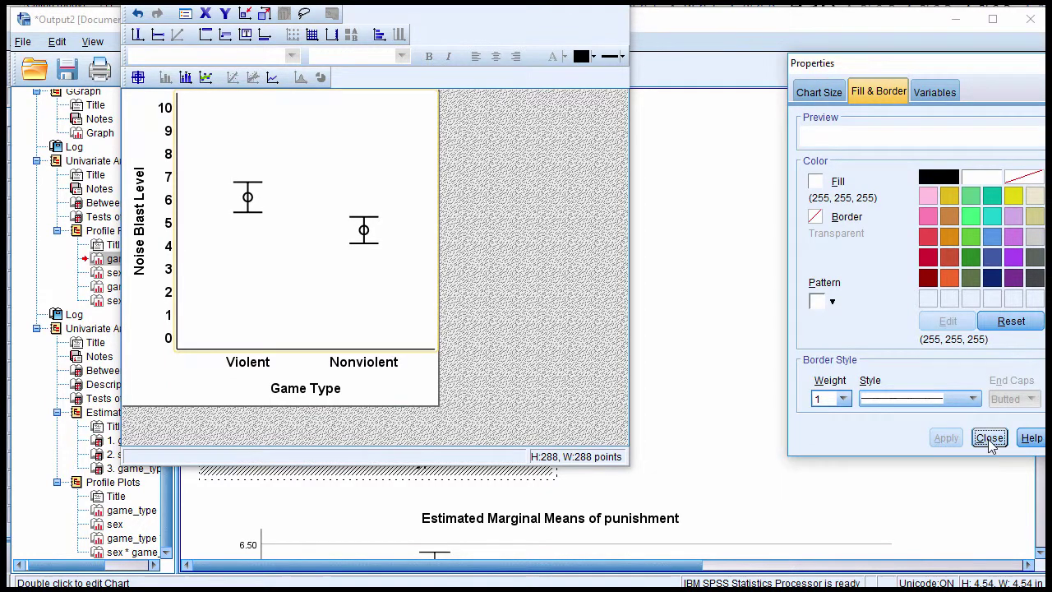
{"action": "left_click", "coordinate": [990, 437]}
{"action": "left_click", "coordinate": [695, 235]}
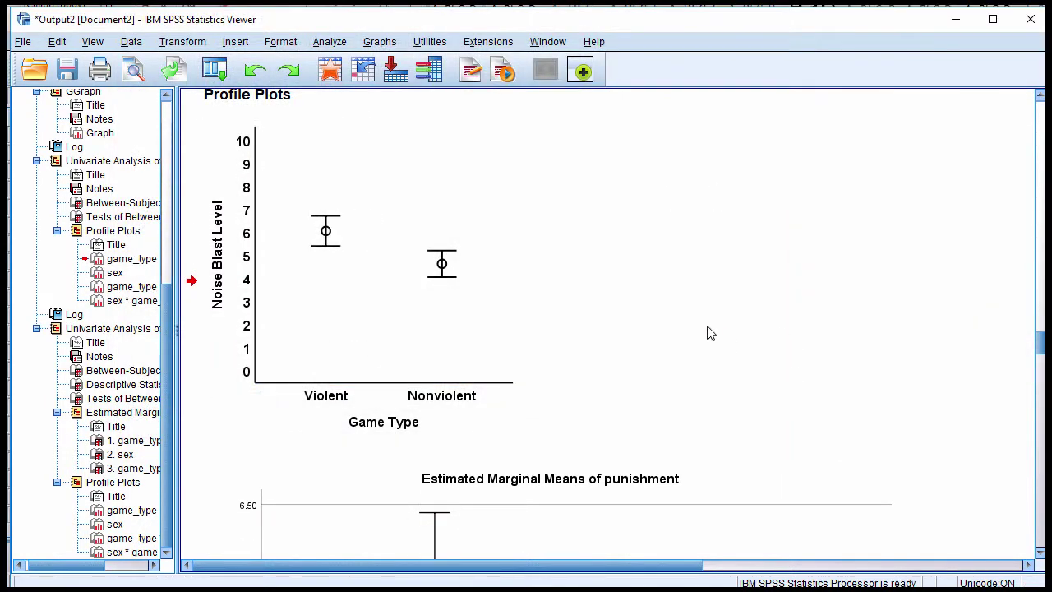
- Compare the restyled game_type profile plot with the earlier GGraph bar charts in the output
{"action": "left_click", "coordinate": [334, 341]}
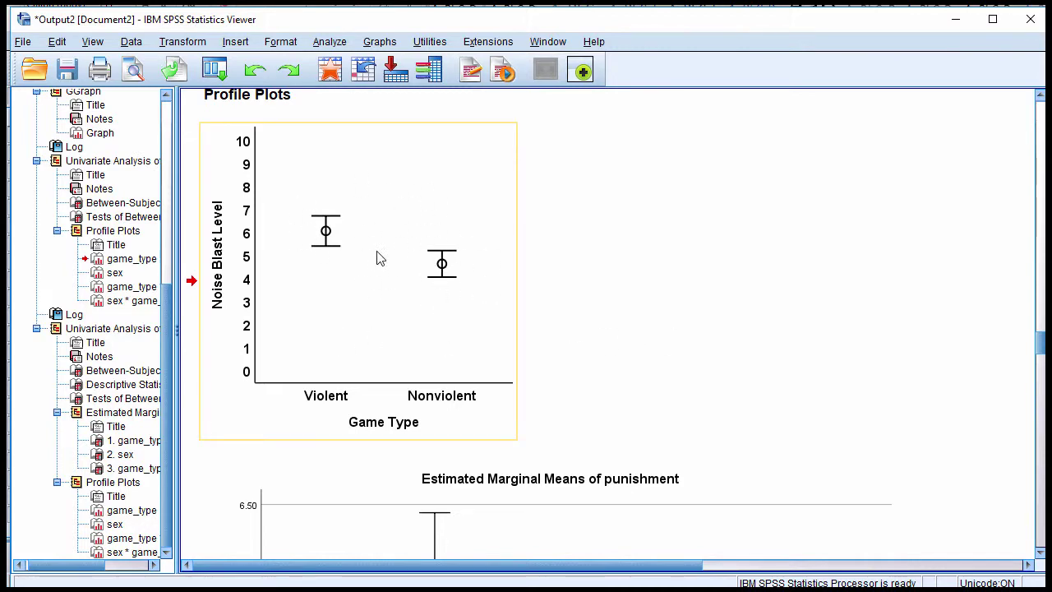
{"action": "left_click", "coordinate": [718, 381]}
{"action": "scroll", "coordinate": [734, 394], "scroll_direction": "up", "scroll_amount": 20}
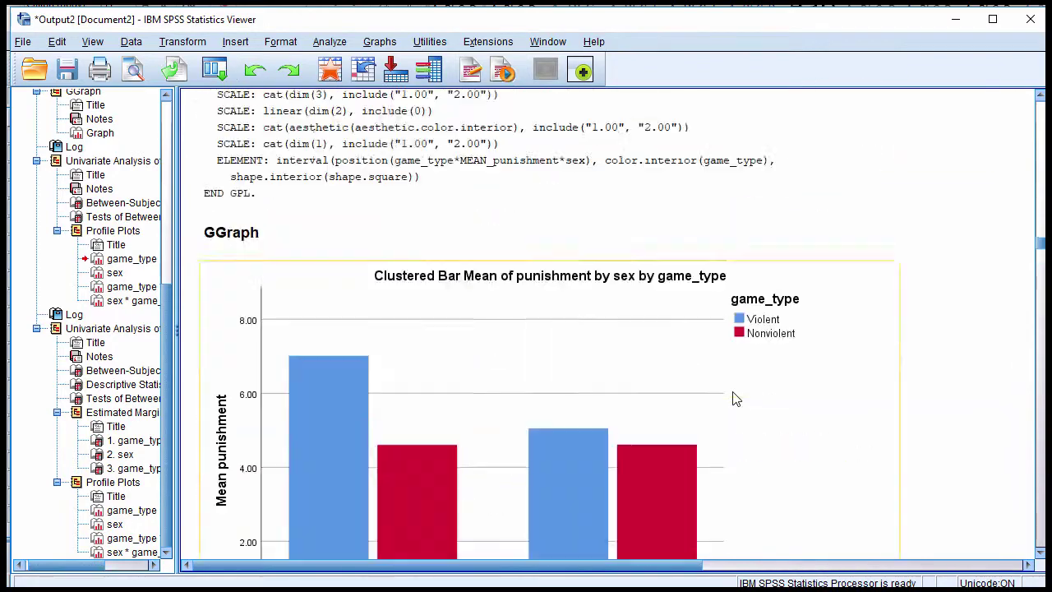
{"action": "scroll", "coordinate": [736, 399], "scroll_direction": "up", "scroll_amount": 5}
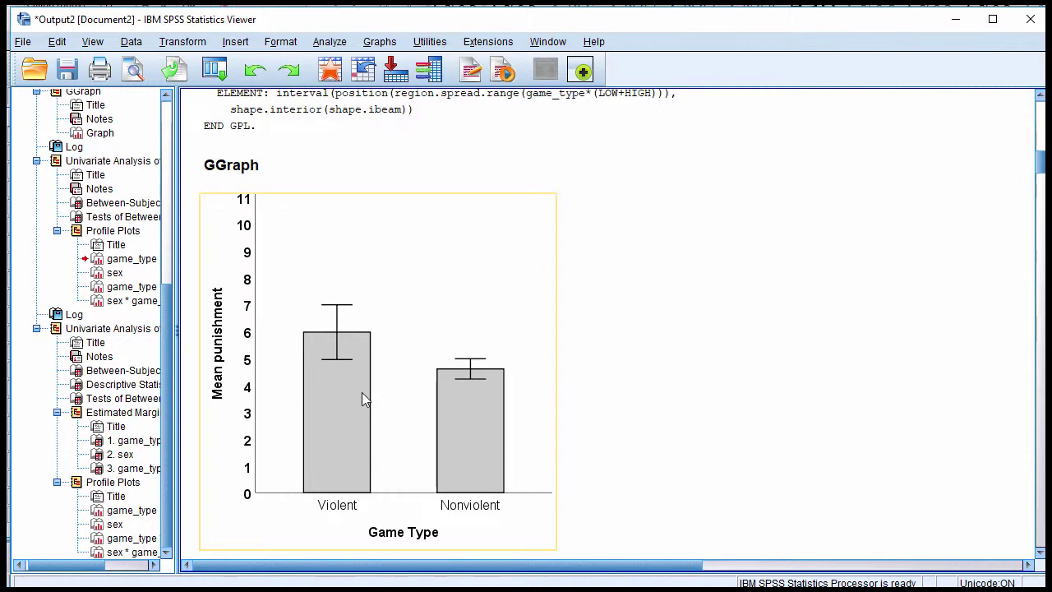
{"action": "scroll", "coordinate": [618, 405], "scroll_direction": "down", "scroll_amount": 1}
{"action": "scroll", "coordinate": [625, 403], "scroll_direction": "down", "scroll_amount": 10}
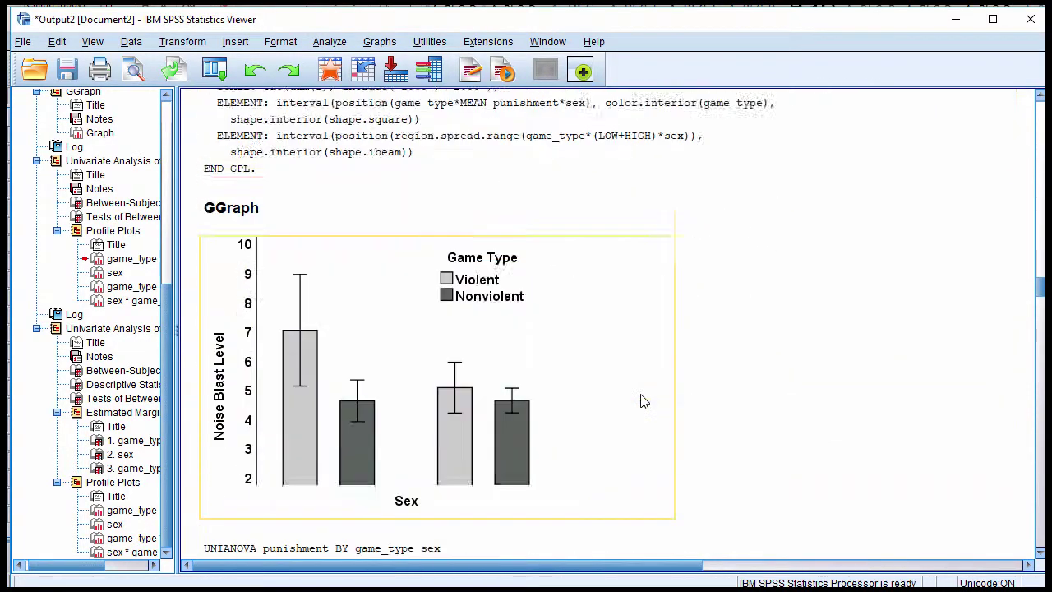
{"action": "scroll", "coordinate": [644, 401], "scroll_direction": "down", "scroll_amount": 7}
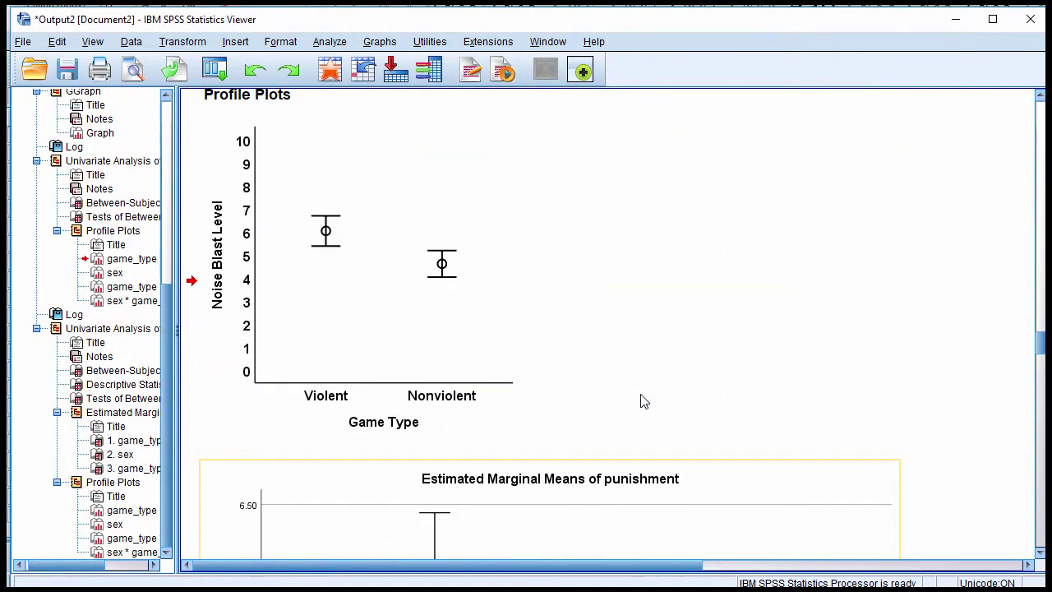
{"action": "scroll", "coordinate": [643, 401], "scroll_direction": "up", "scroll_amount": 2}
{"action": "scroll", "coordinate": [644, 400], "scroll_direction": "down", "scroll_amount": 1}
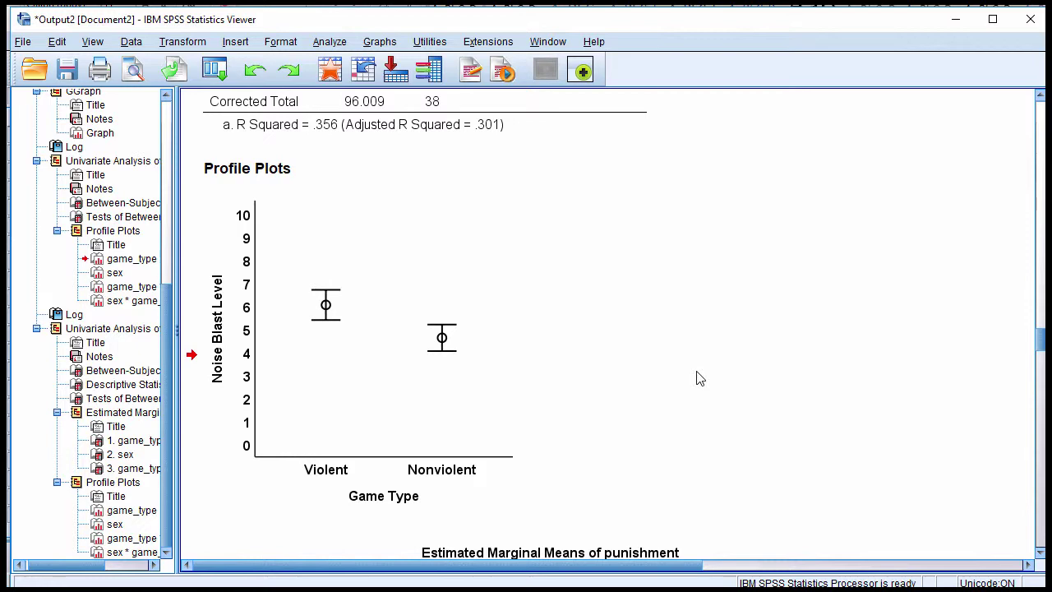
- Review the remaining profile plots, the descriptive statistics and the estimated marginal means tables for punishment
{"action": "scroll", "coordinate": [696, 378], "scroll_direction": "down", "scroll_amount": 4}
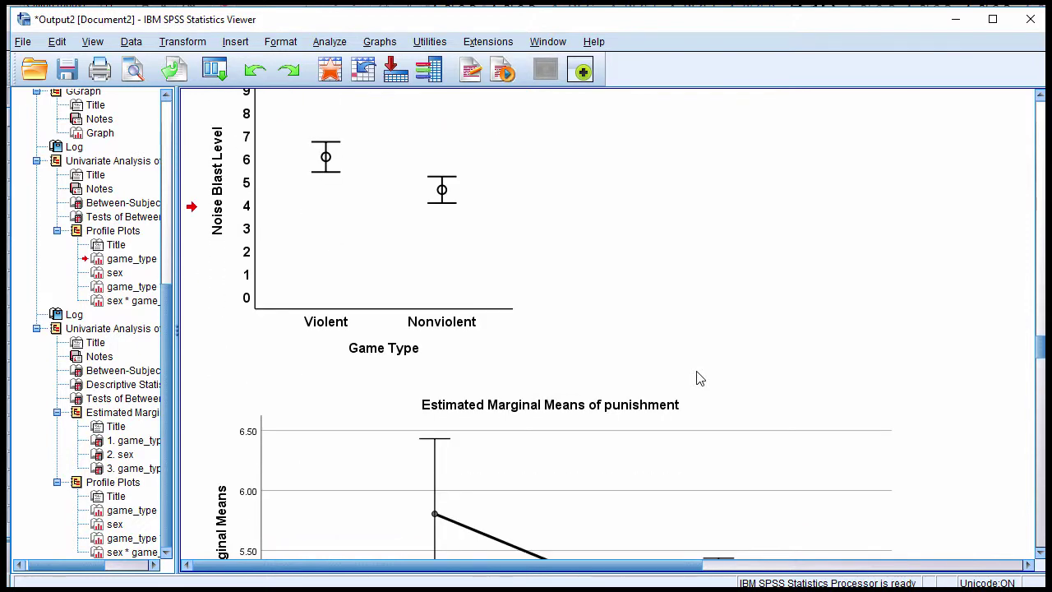
{"action": "scroll", "coordinate": [696, 378], "scroll_direction": "up", "scroll_amount": 3}
{"action": "scroll", "coordinate": [696, 378], "scroll_direction": "down", "scroll_amount": 5}
{"action": "scroll", "coordinate": [696, 379], "scroll_direction": "down", "scroll_amount": 5}
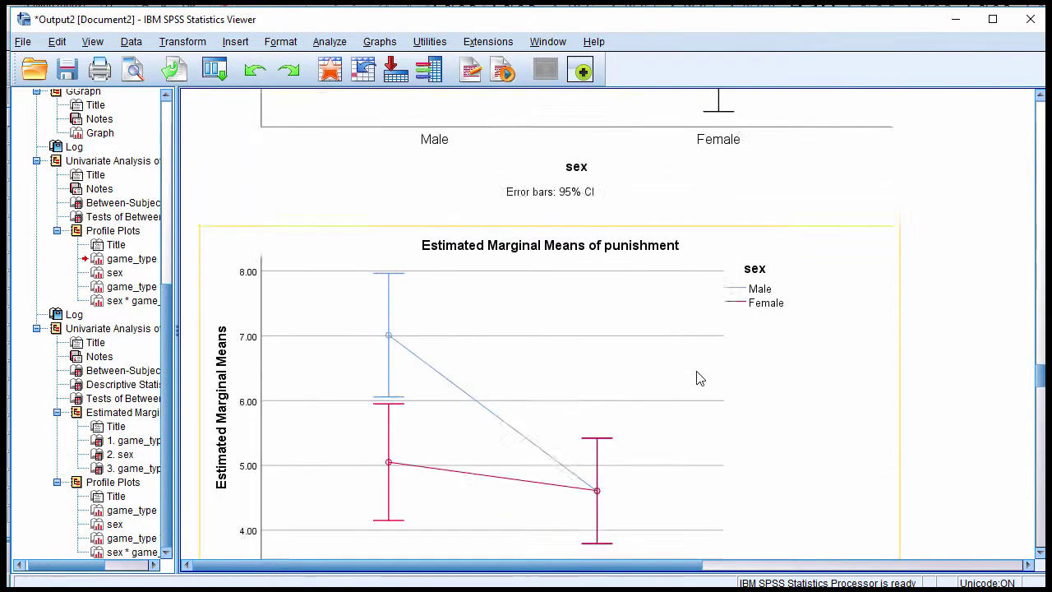
{"action": "scroll", "coordinate": [696, 378], "scroll_direction": "up", "scroll_amount": 1}
{"action": "scroll", "coordinate": [696, 378], "scroll_direction": "up", "scroll_amount": 2}
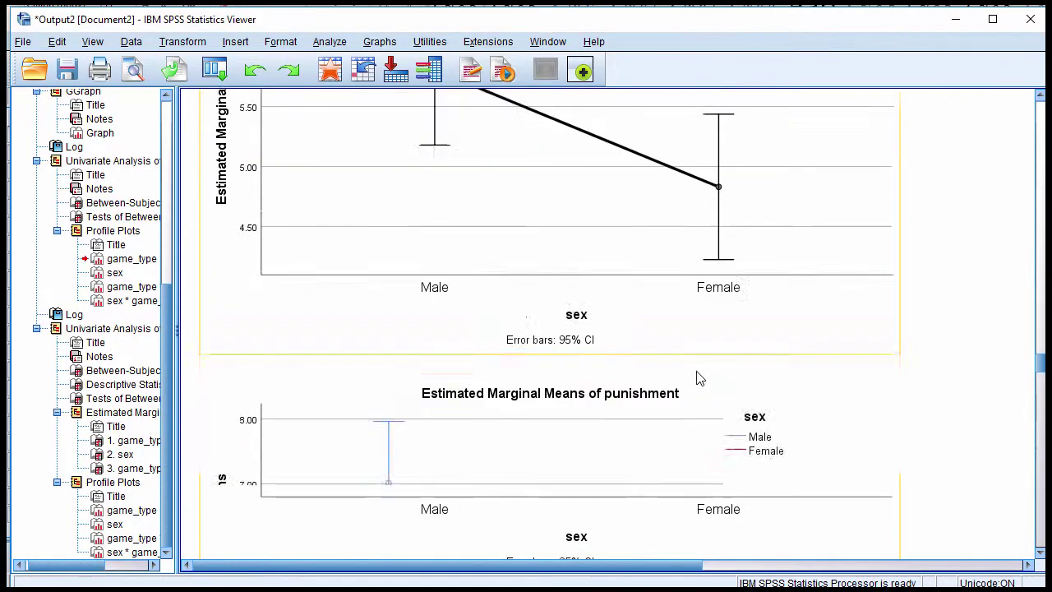
{"action": "scroll", "coordinate": [696, 378], "scroll_direction": "down", "scroll_amount": 6}
{"action": "scroll", "coordinate": [696, 378], "scroll_direction": "down", "scroll_amount": 15}
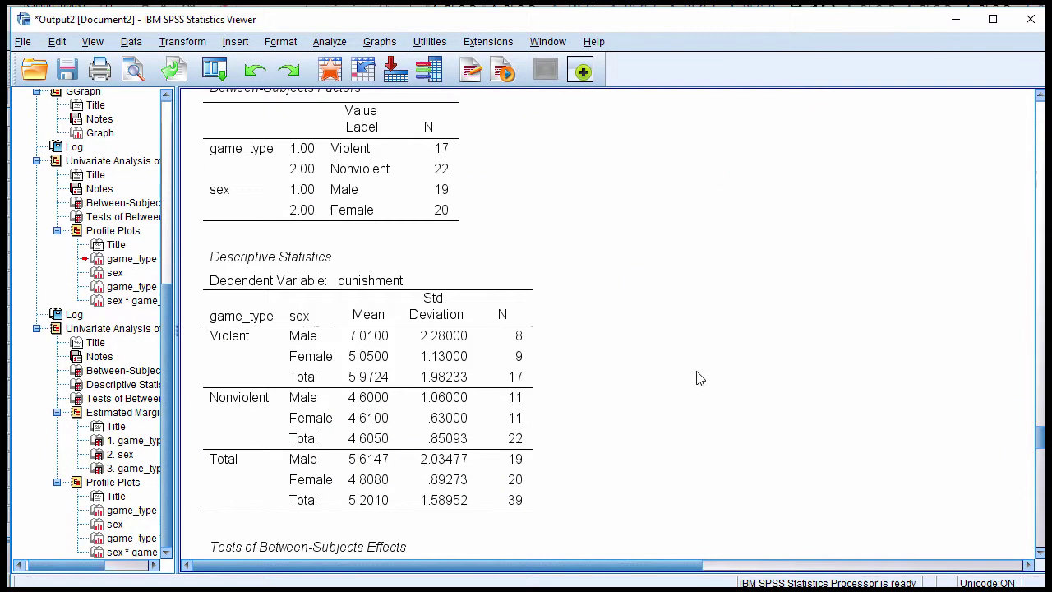
{"action": "scroll", "coordinate": [696, 378], "scroll_direction": "down", "scroll_amount": 12}
{"action": "scroll", "coordinate": [696, 378], "scroll_direction": "up", "scroll_amount": 10}
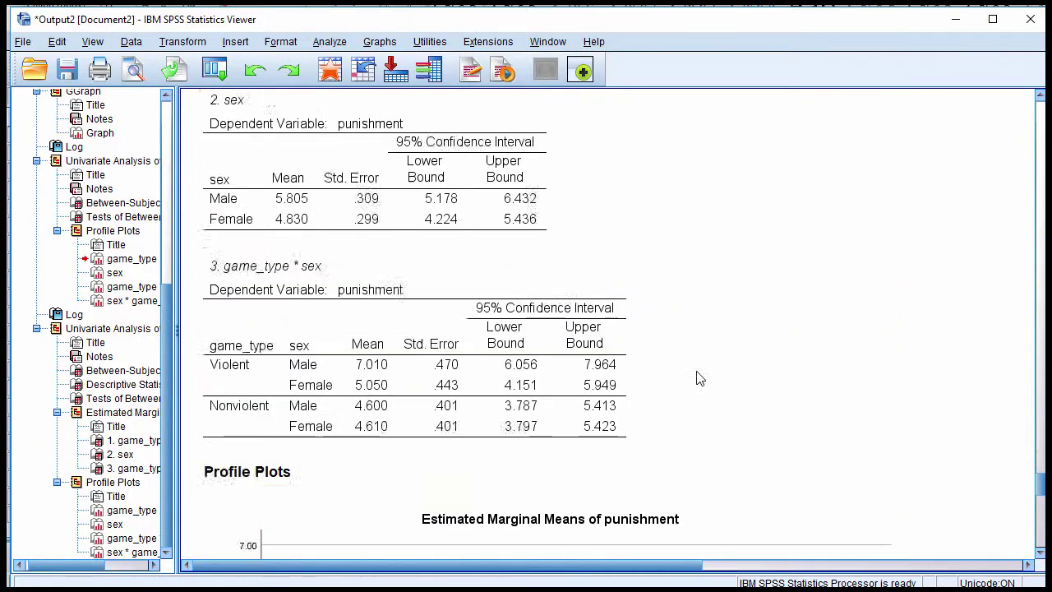
- Compare the game_type by sex interaction profile plots with the estimated marginal means and confidence intervals for punishment
{"action": "scroll", "coordinate": [696, 378], "scroll_direction": "down", "scroll_amount": 20}
{"action": "scroll", "coordinate": [696, 378], "scroll_direction": "down", "scroll_amount": 10}
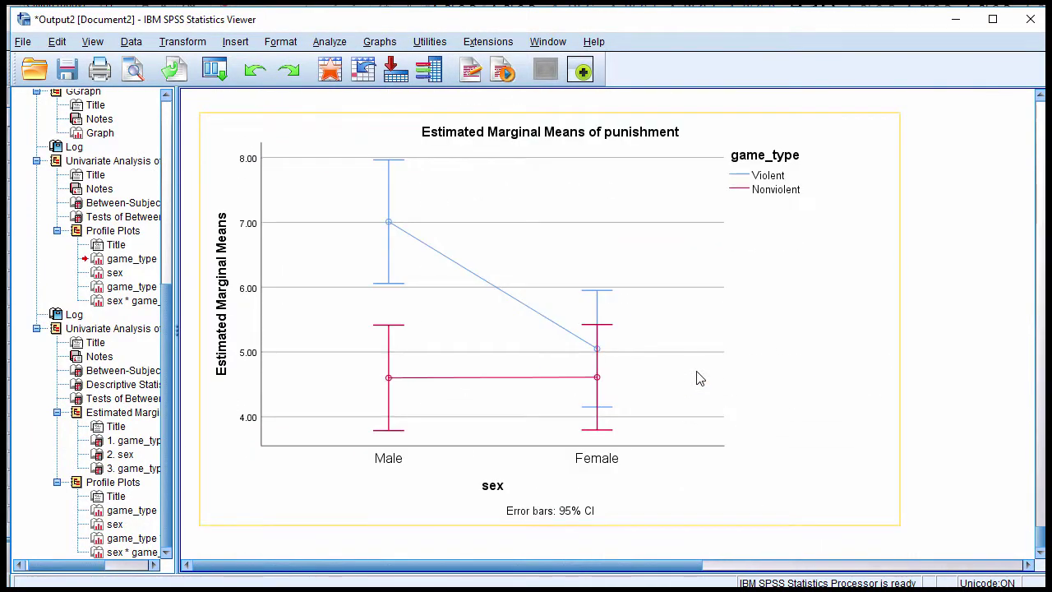
{"action": "scroll", "coordinate": [696, 379], "scroll_direction": "up", "scroll_amount": 19}
{"action": "scroll", "coordinate": [696, 378], "scroll_direction": "up", "scroll_amount": 5}
{"action": "scroll", "coordinate": [696, 378], "scroll_direction": "down", "scroll_amount": 3}
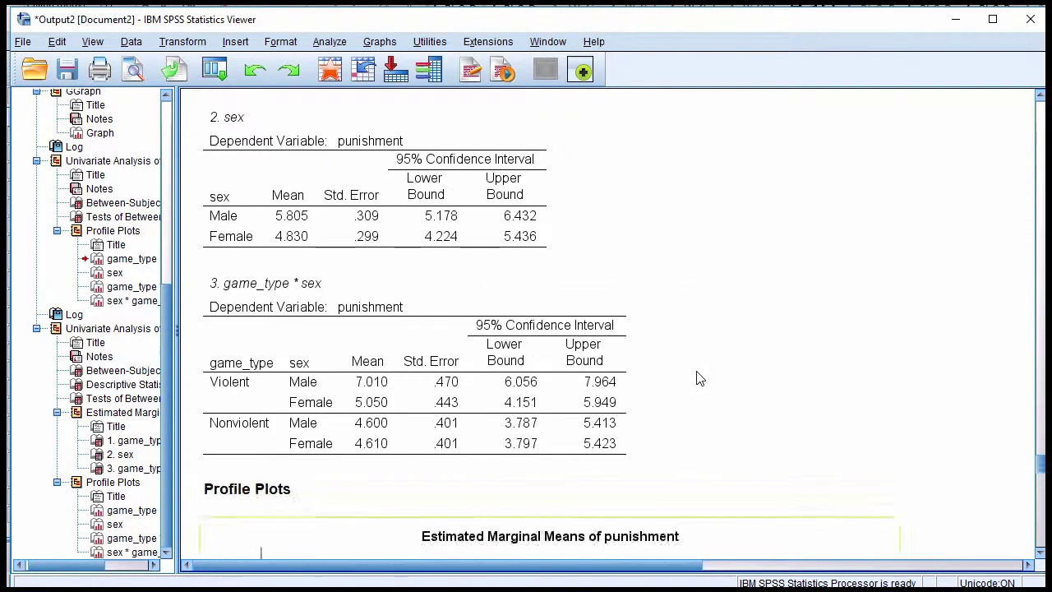
{"action": "scroll", "coordinate": [696, 378], "scroll_direction": "up", "scroll_amount": 6}
{"action": "scroll", "coordinate": [696, 378], "scroll_direction": "down", "scroll_amount": 15}
{"action": "scroll", "coordinate": [697, 378], "scroll_direction": "down", "scroll_amount": 12}
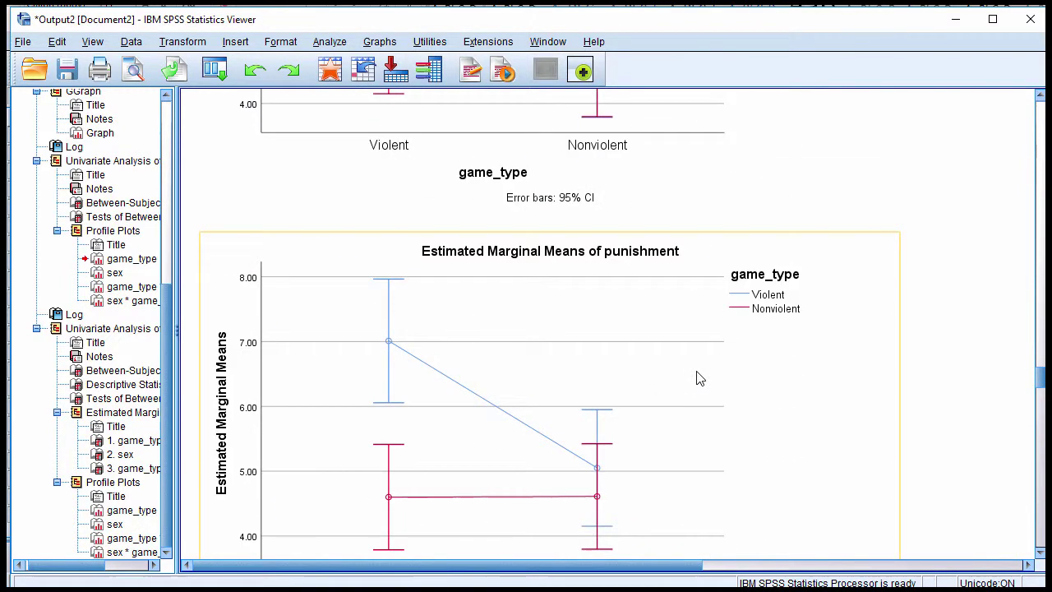
{"action": "scroll", "coordinate": [697, 378], "scroll_direction": "up", "scroll_amount": 10}
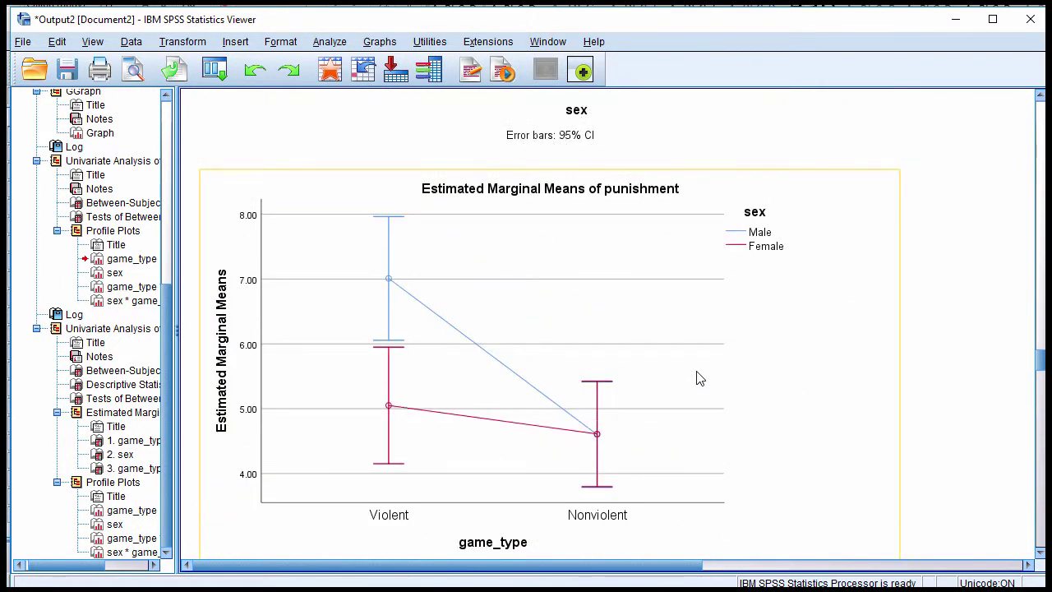
{"action": "scroll", "coordinate": [696, 378], "scroll_direction": "down", "scroll_amount": 12}
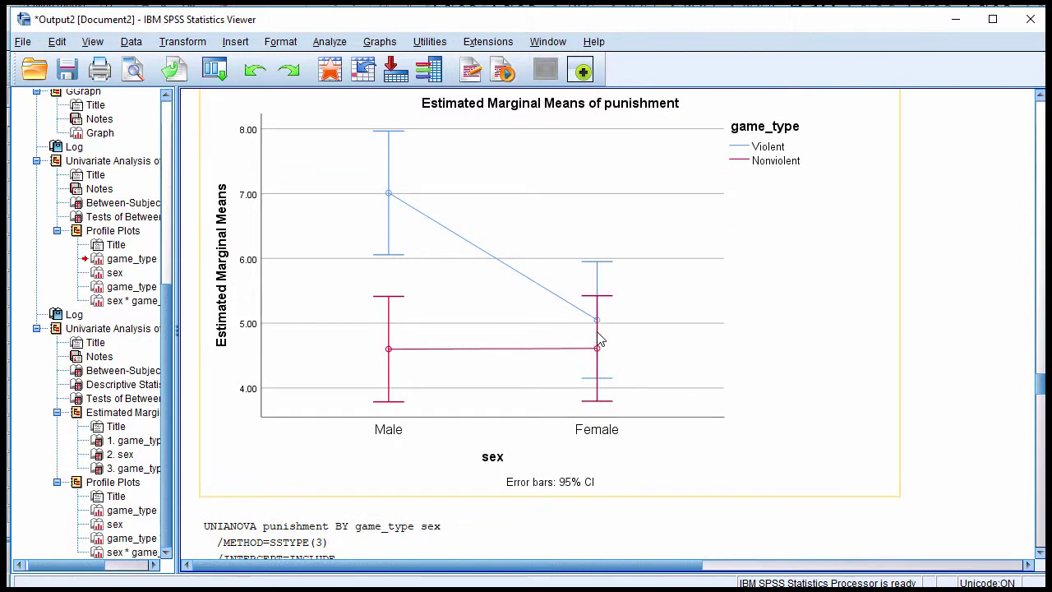
{"action": "scroll", "coordinate": [620, 323], "scroll_direction": "up", "scroll_amount": 5}
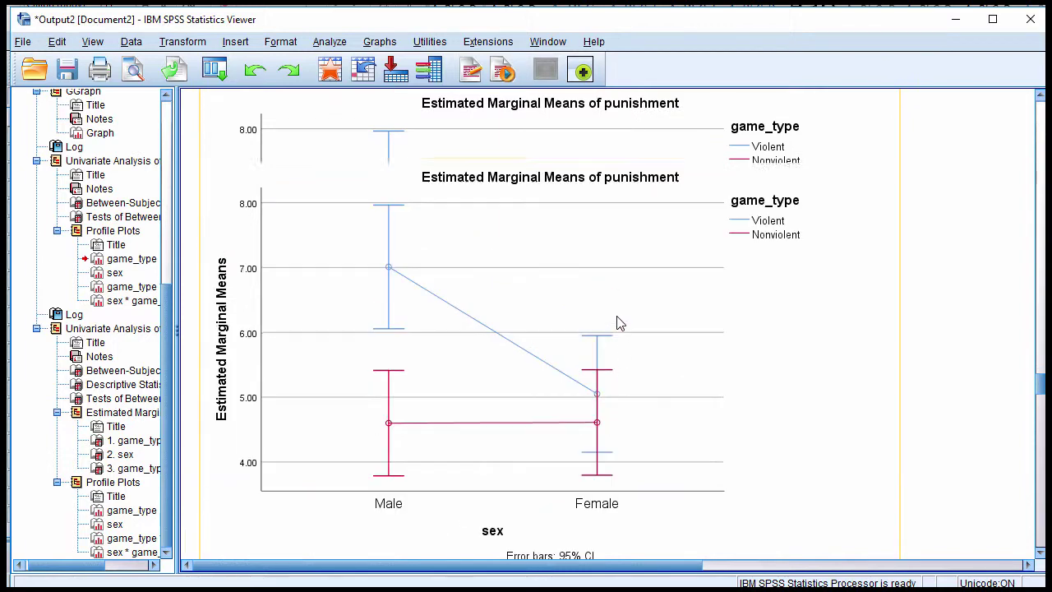
{"action": "scroll", "coordinate": [620, 323], "scroll_direction": "down", "scroll_amount": 5}
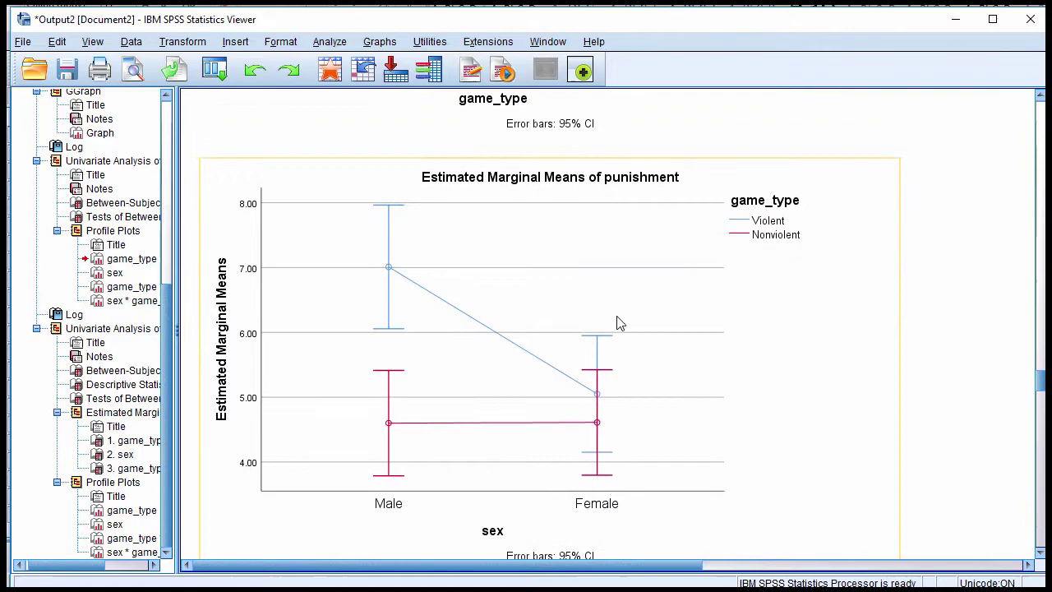
- Open the sex * game_type profile plot for editing, make its grid lines transparent and delete the chart title
{"action": "double_click", "coordinate": [545, 206]}
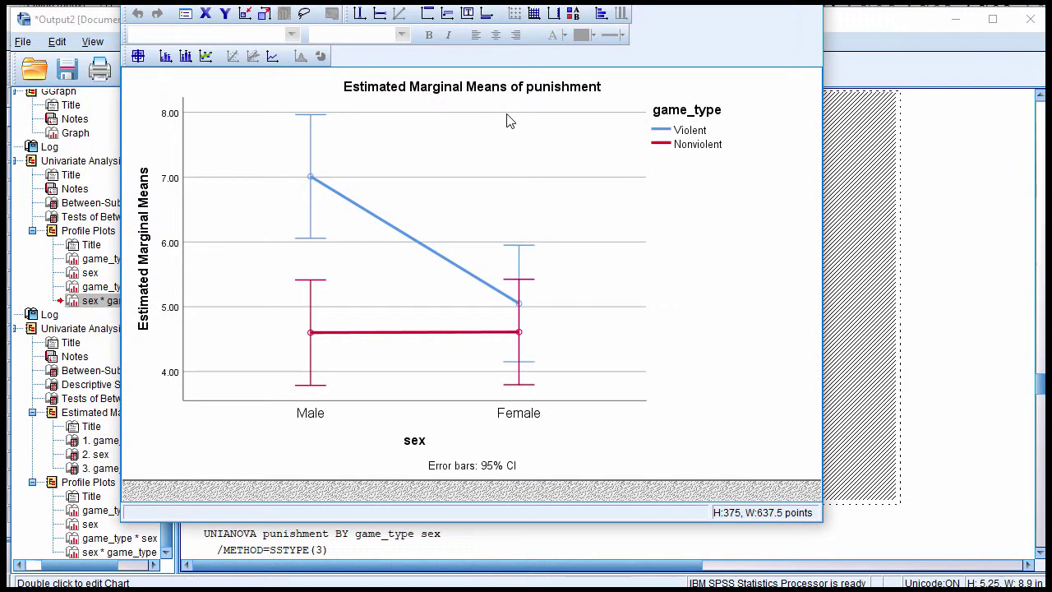
{"action": "left_click", "coordinate": [507, 114]}
{"action": "right_click", "coordinate": [507, 120]}
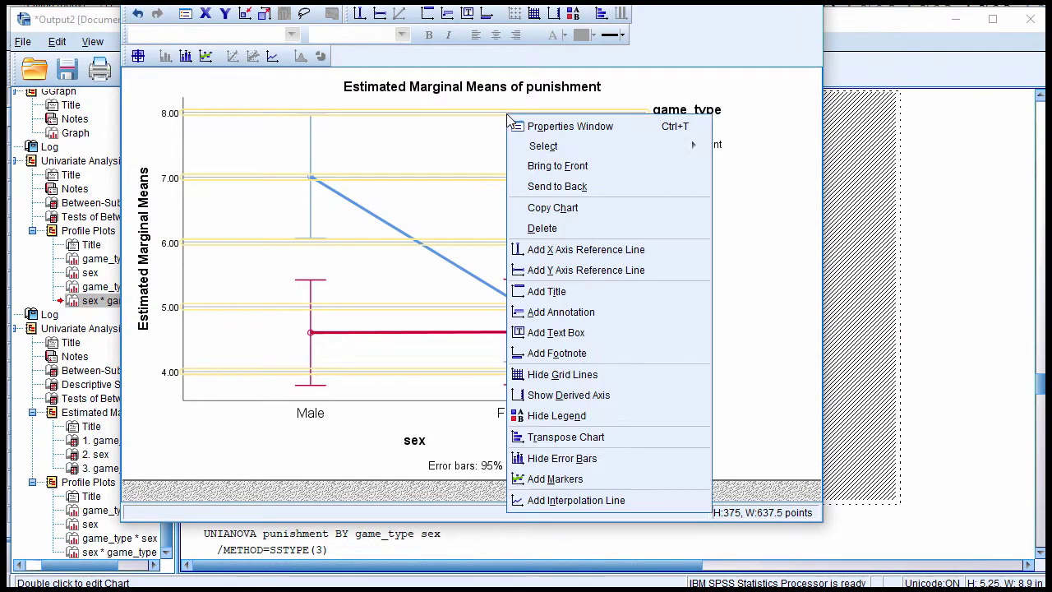
{"action": "left_click", "coordinate": [442, 125]}
{"action": "left_click", "coordinate": [450, 119]}
{"action": "double_click", "coordinate": [448, 115]}
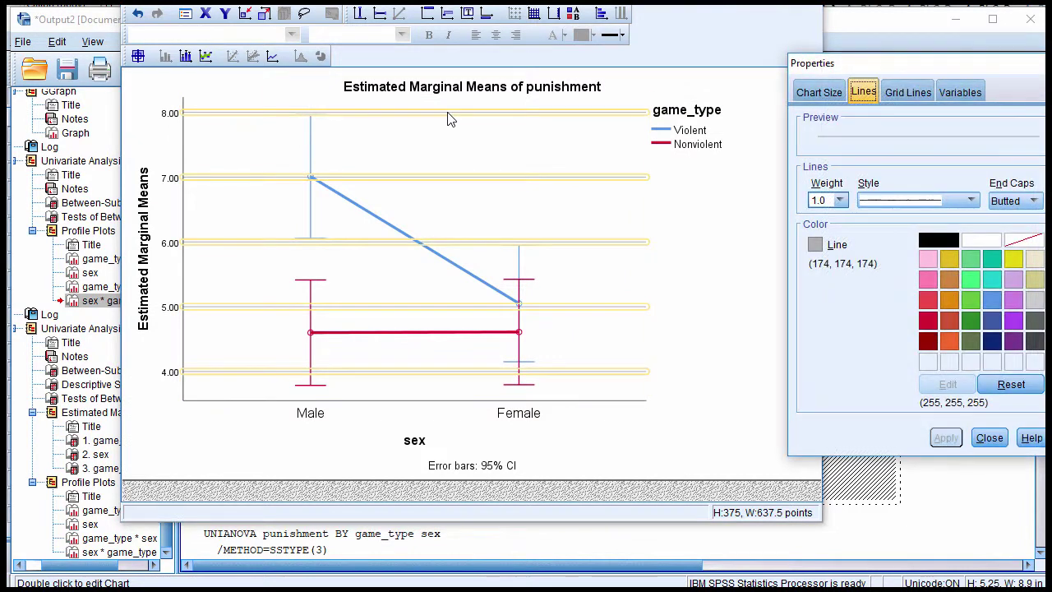
{"action": "left_click", "coordinate": [1023, 240]}
{"action": "left_click", "coordinate": [941, 438]}
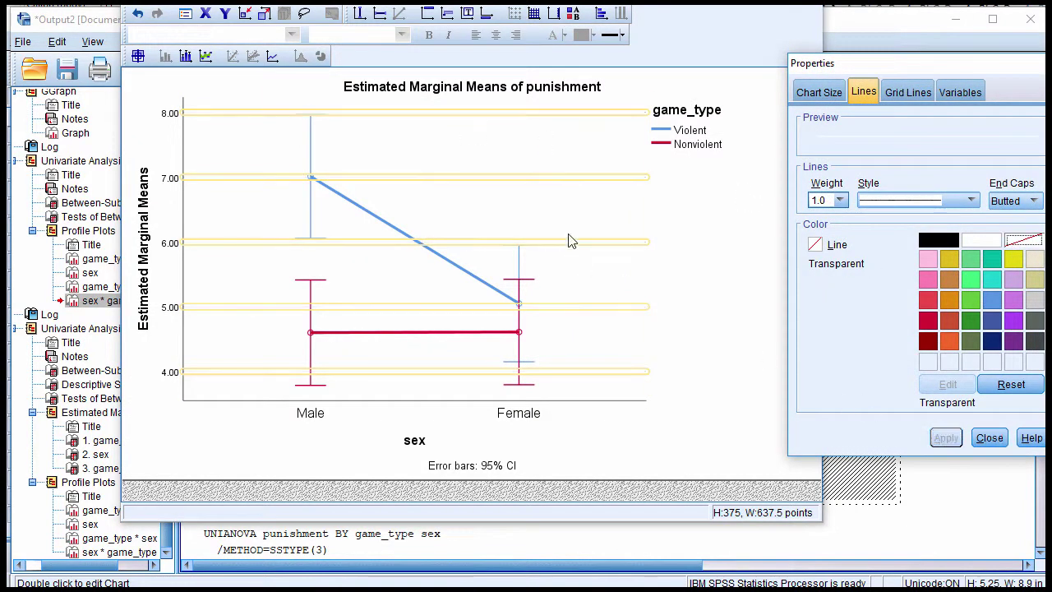
{"action": "left_click", "coordinate": [523, 99]}
{"action": "key", "text": "Delete"}
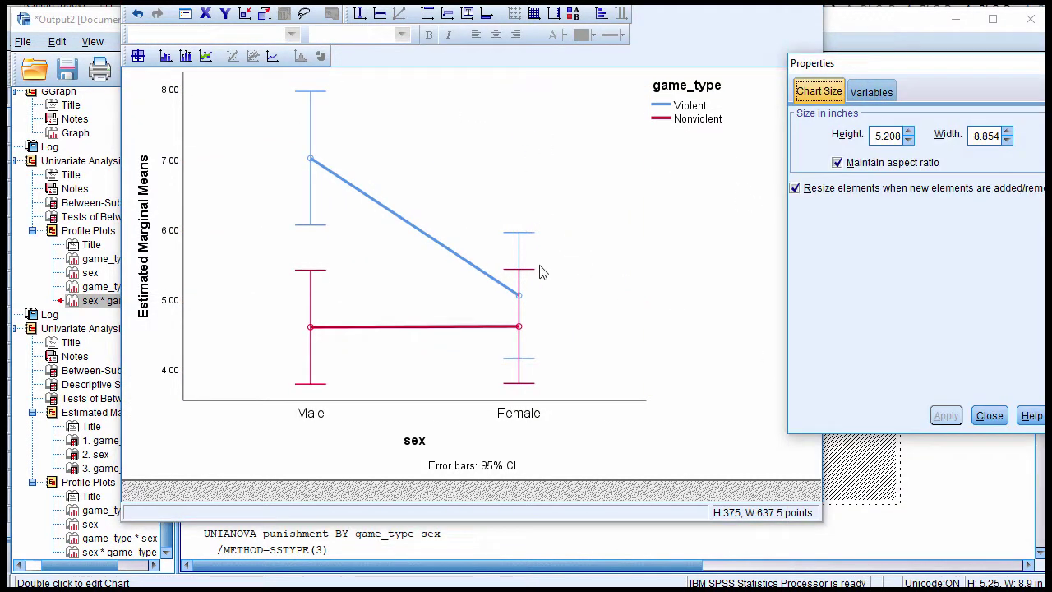
- Make the Violent line connecting the Male and Female means in the profile plot transparent
{"action": "left_click", "coordinate": [419, 235]}
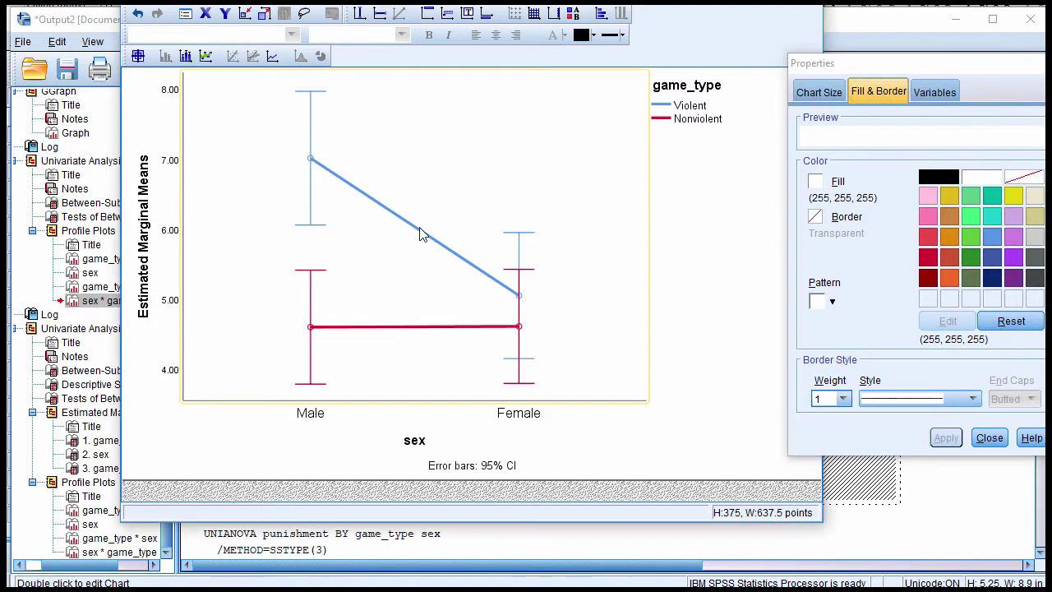
{"action": "left_click", "coordinate": [419, 238]}
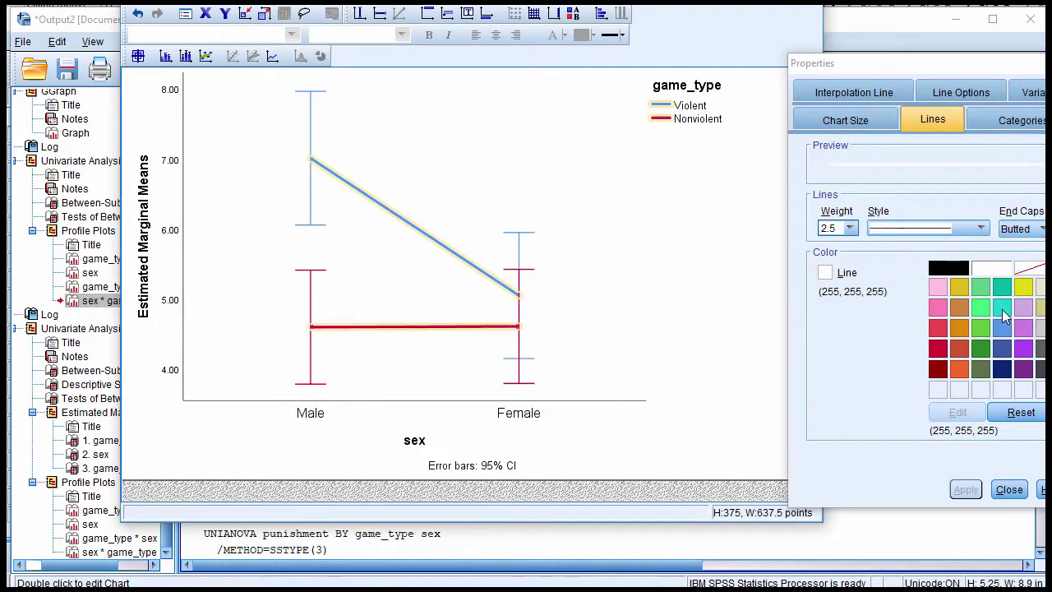
{"action": "left_click", "coordinate": [1033, 271]}
{"action": "left_click", "coordinate": [953, 492]}
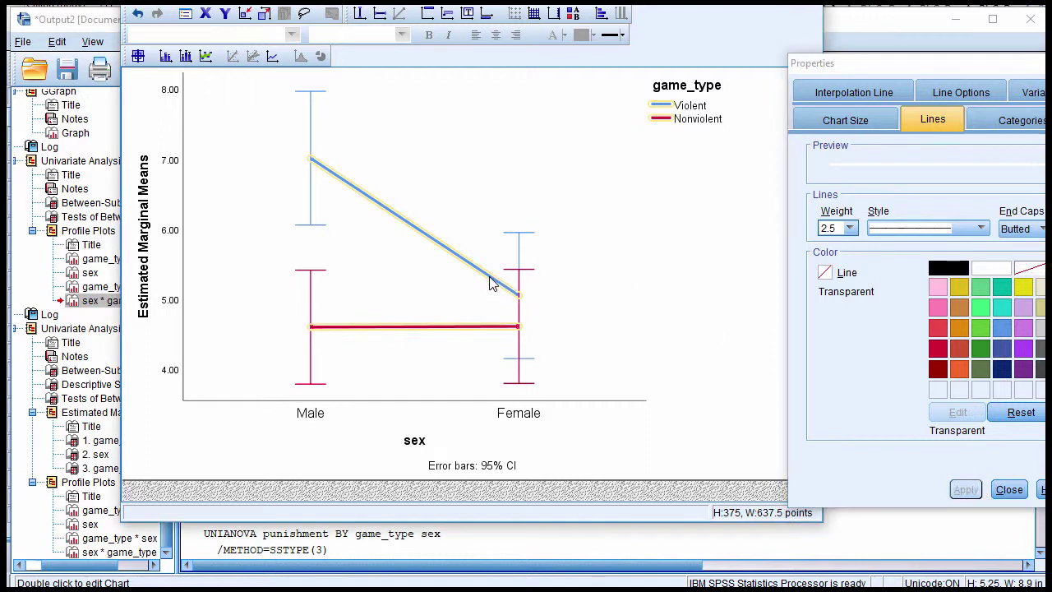
{"action": "left_click", "coordinate": [495, 283]}
{"action": "left_click", "coordinate": [1029, 268]}
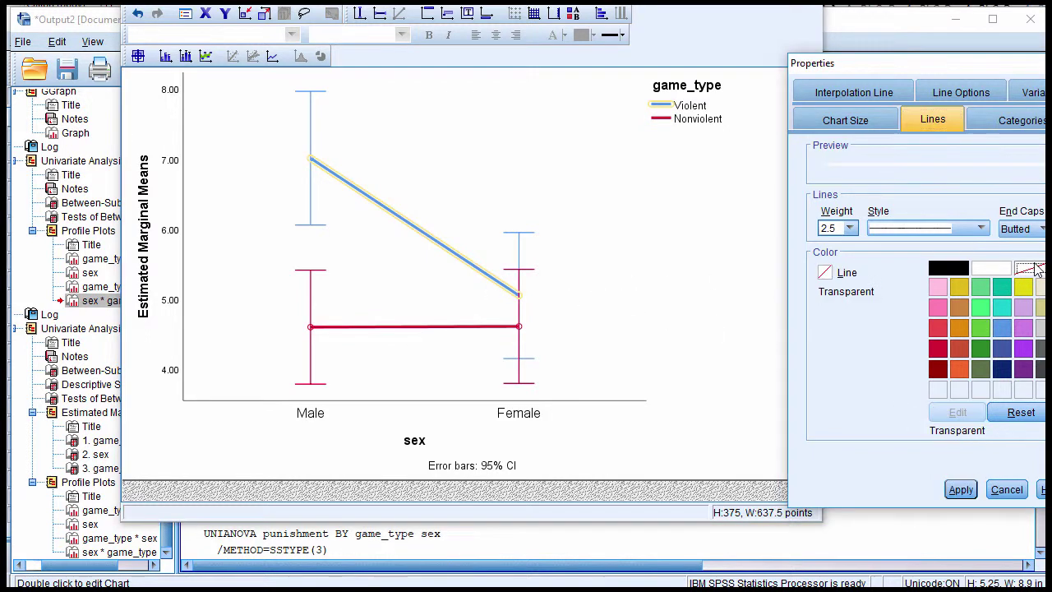
{"action": "left_click", "coordinate": [963, 489]}
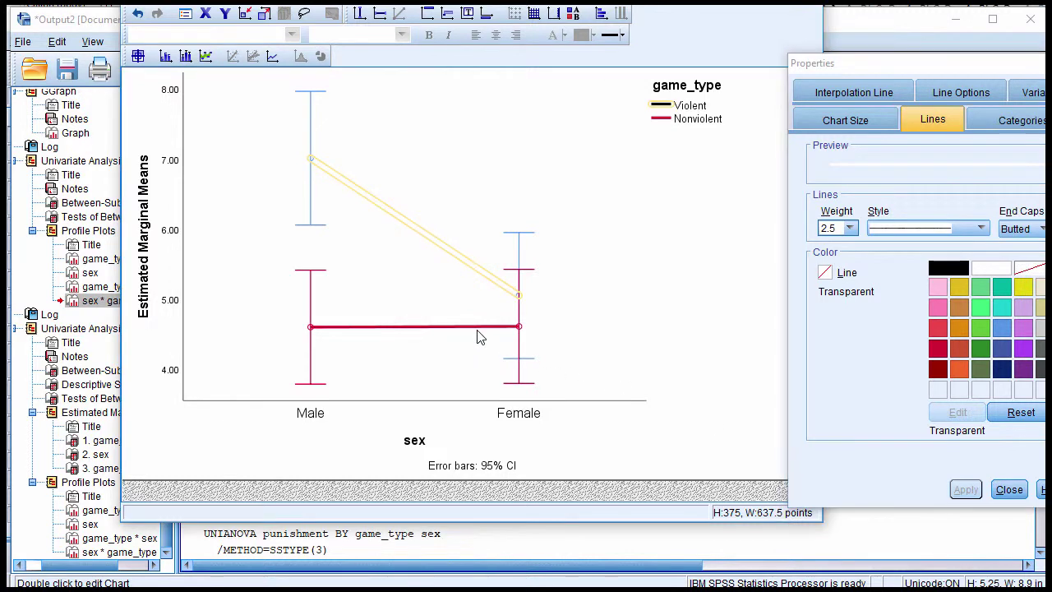
- Make the Nonviolent line in the profile plot transparent and return to the output
{"action": "left_click", "coordinate": [480, 337]}
{"action": "left_click", "coordinate": [475, 336]}
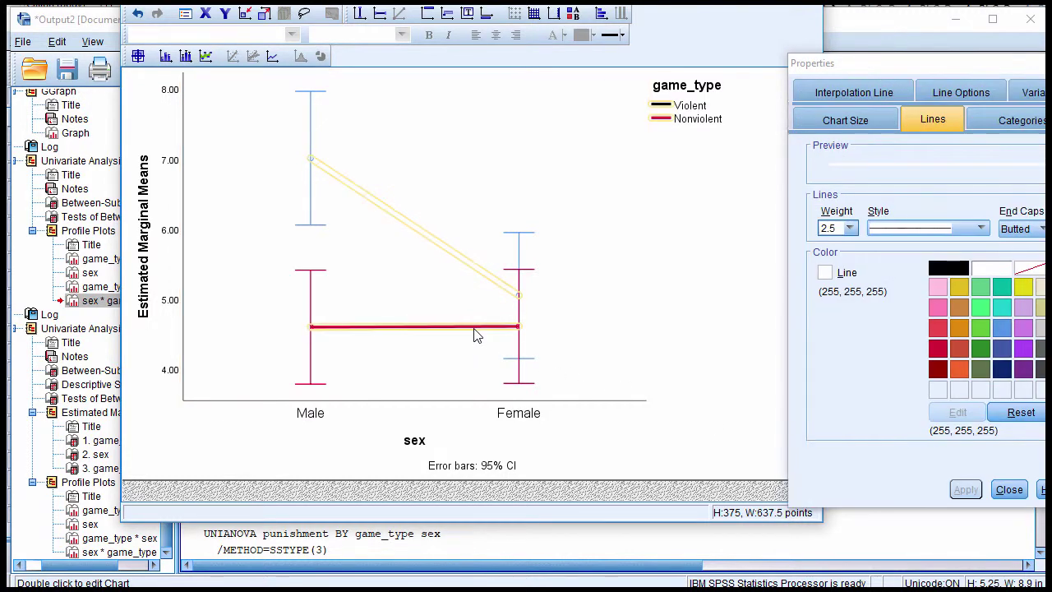
{"action": "left_click", "coordinate": [1027, 269]}
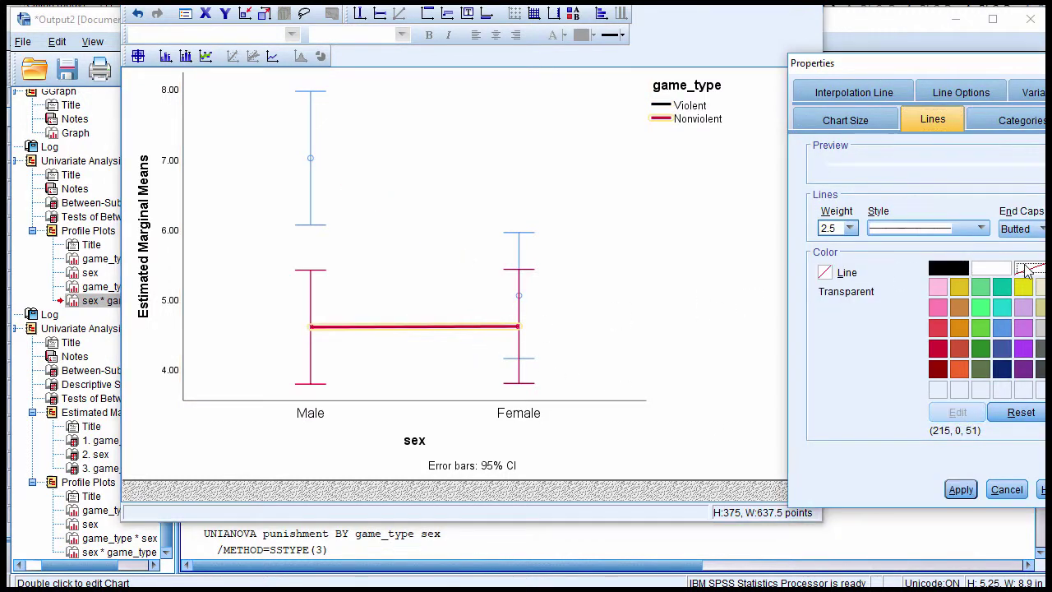
{"action": "left_click", "coordinate": [964, 490]}
{"action": "left_click", "coordinate": [1009, 490]}
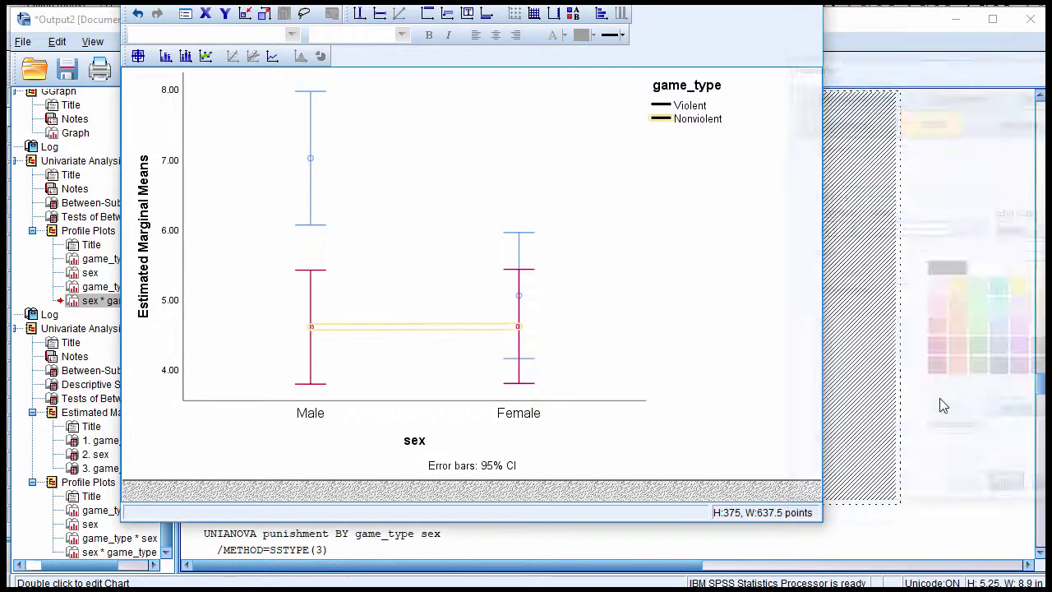
{"action": "key", "text": "alt+F4"}
{"action": "left_click", "coordinate": [916, 416]}
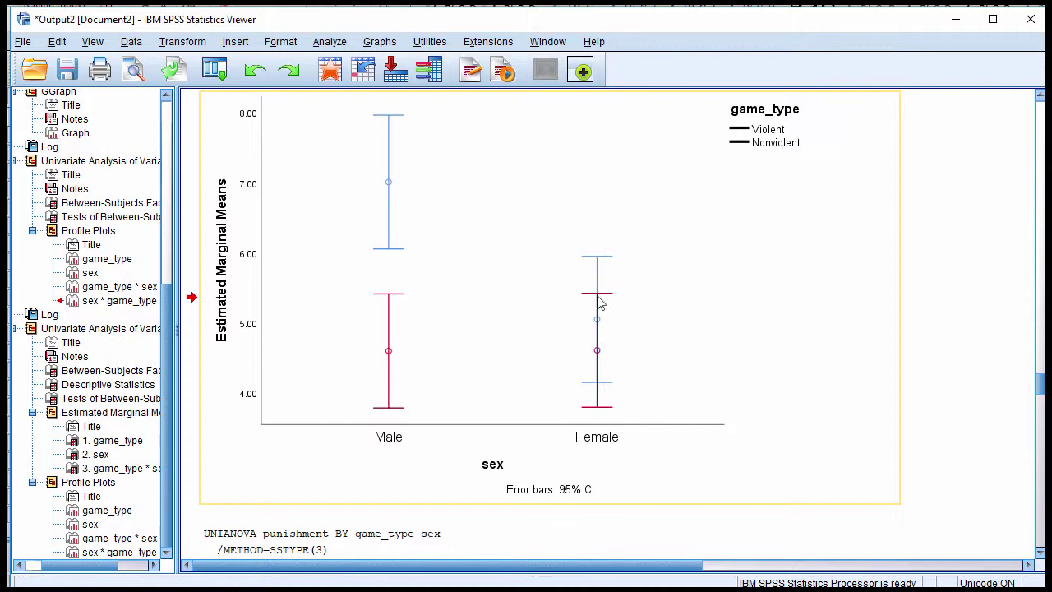
- Compare the restyled sex * game_type profile plot with the clustered GGraph bar chart and the other univariate plots and tables
{"action": "scroll", "coordinate": [935, 501], "scroll_direction": "down", "scroll_amount": 15}
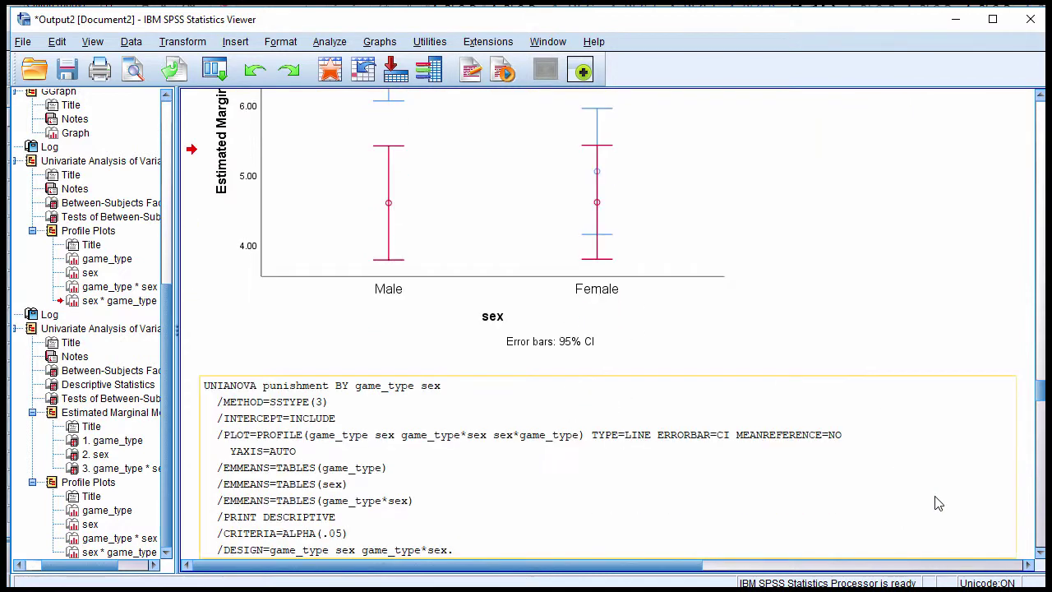
{"action": "scroll", "coordinate": [937, 503], "scroll_direction": "down", "scroll_amount": 20}
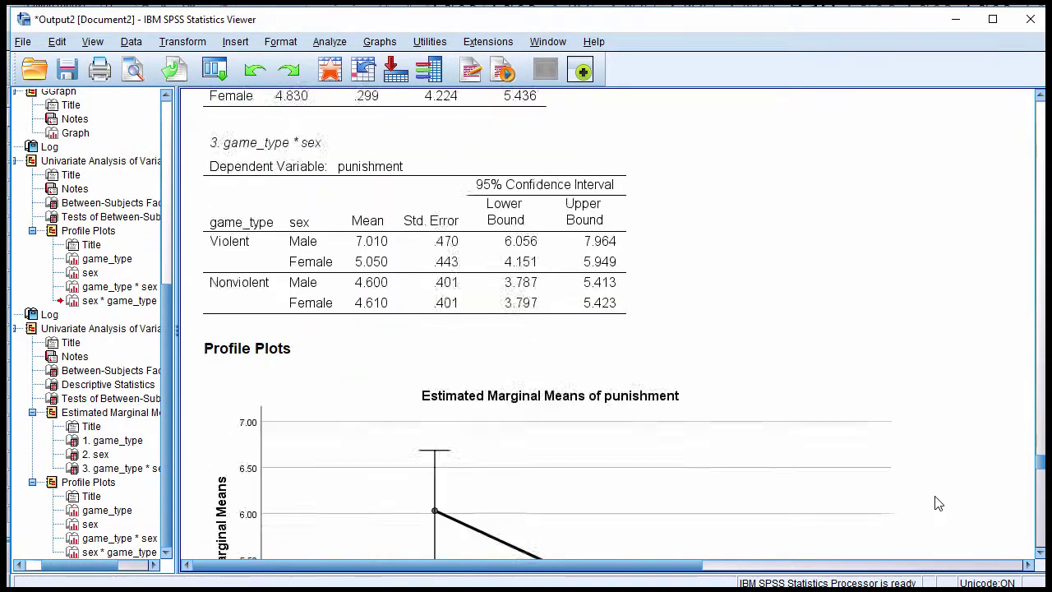
{"action": "scroll", "coordinate": [937, 503], "scroll_direction": "up", "scroll_amount": 20}
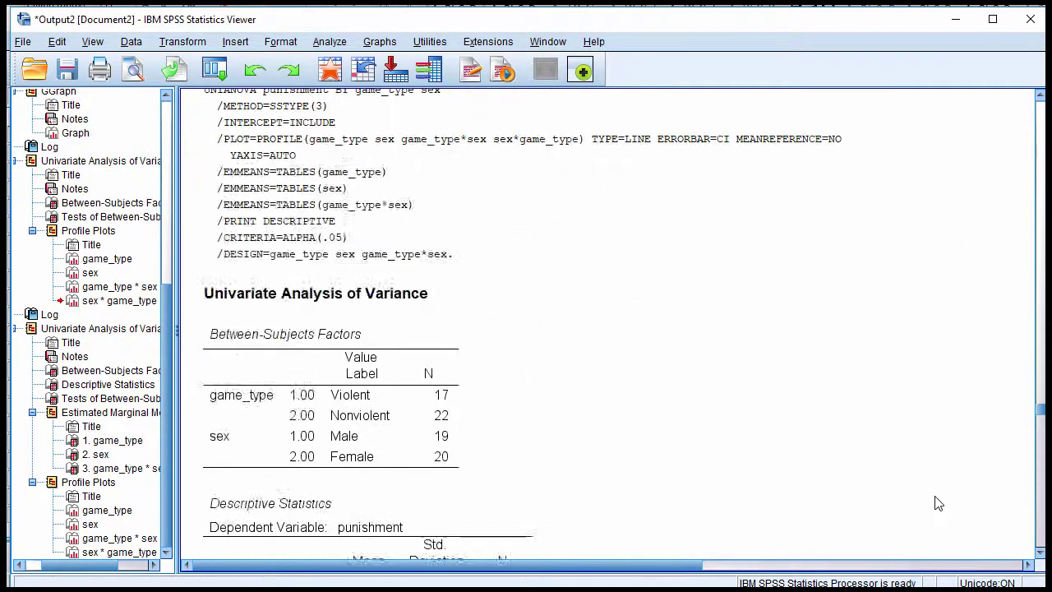
{"action": "scroll", "coordinate": [938, 503], "scroll_direction": "up", "scroll_amount": 20}
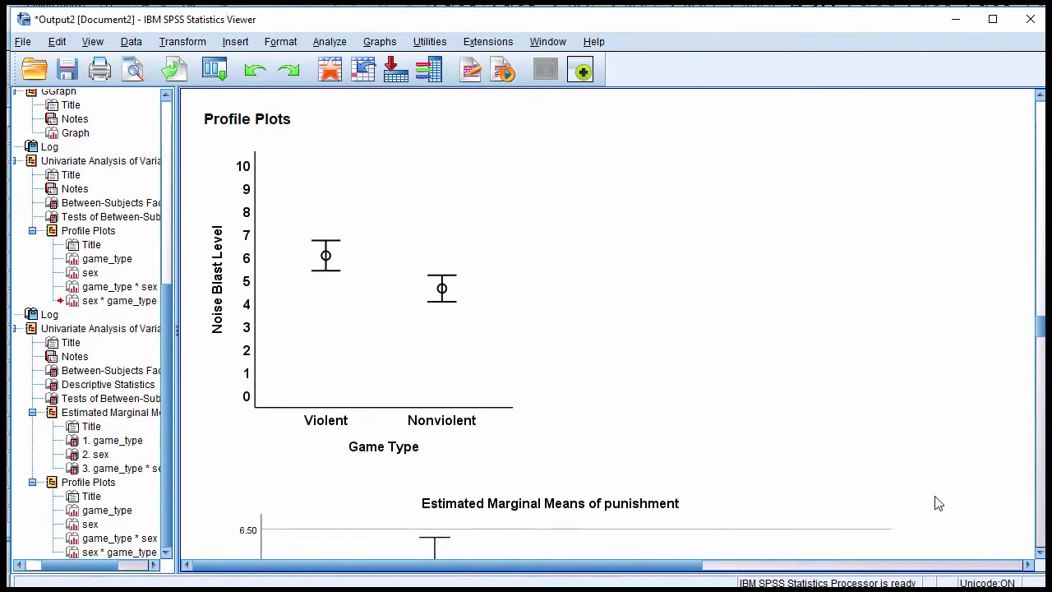
{"action": "scroll", "coordinate": [936, 501], "scroll_direction": "down", "scroll_amount": 4}
{"action": "scroll", "coordinate": [936, 501], "scroll_direction": "up", "scroll_amount": 2}
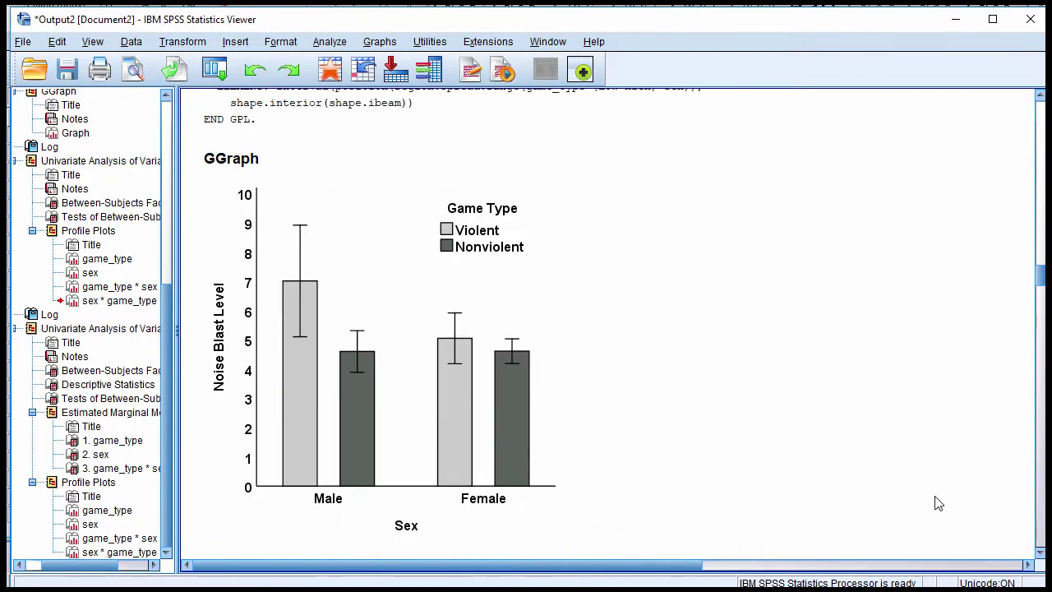
{"action": "left_click", "coordinate": [383, 371]}
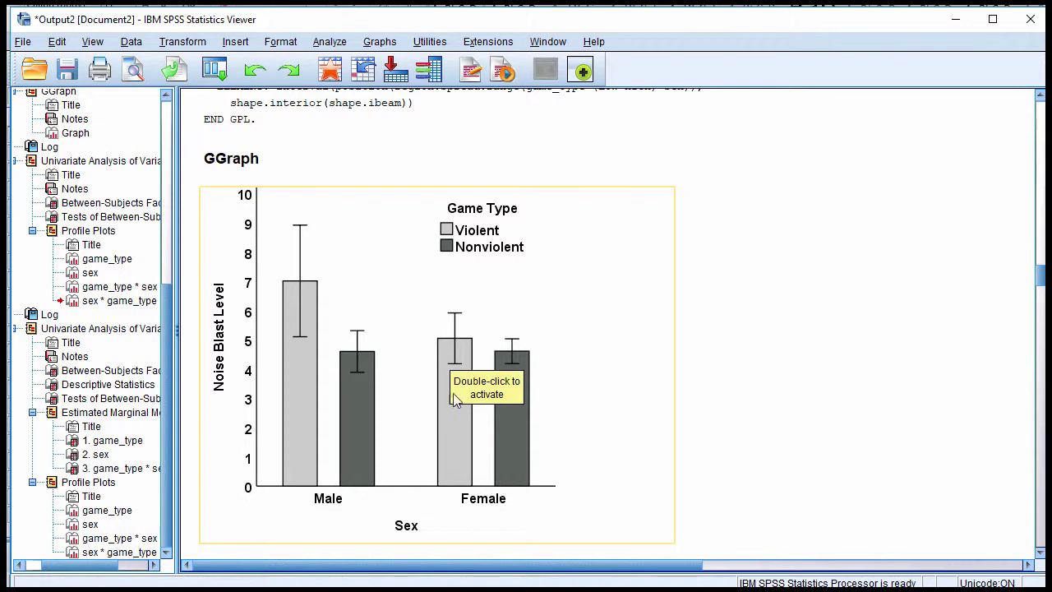
{"action": "scroll", "coordinate": [810, 425], "scroll_direction": "down", "scroll_amount": 3}
{"action": "scroll", "coordinate": [810, 425], "scroll_direction": "down", "scroll_amount": 15}
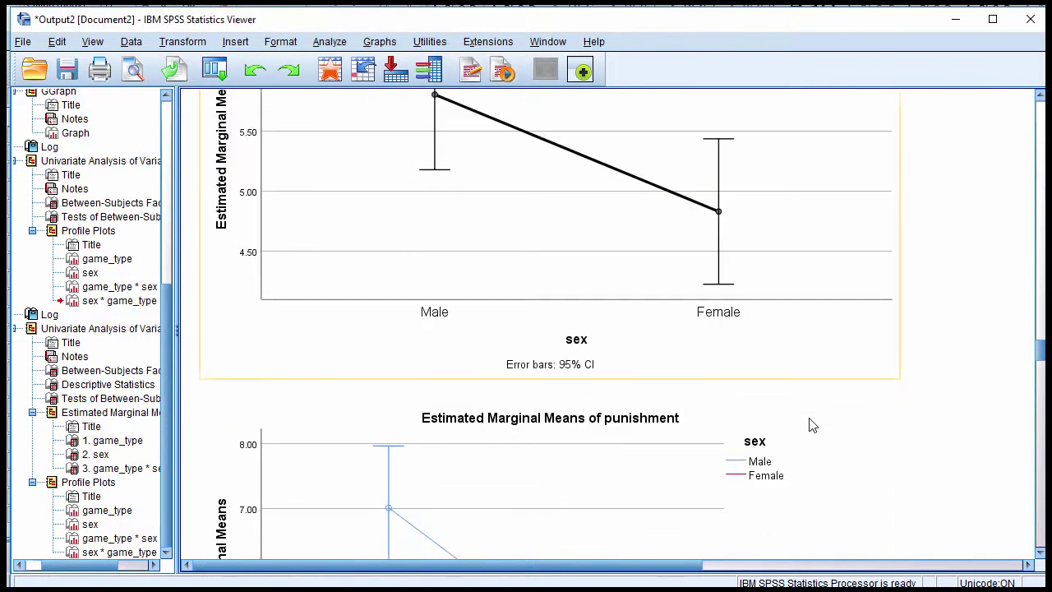
{"action": "scroll", "coordinate": [809, 424], "scroll_direction": "down", "scroll_amount": 10}
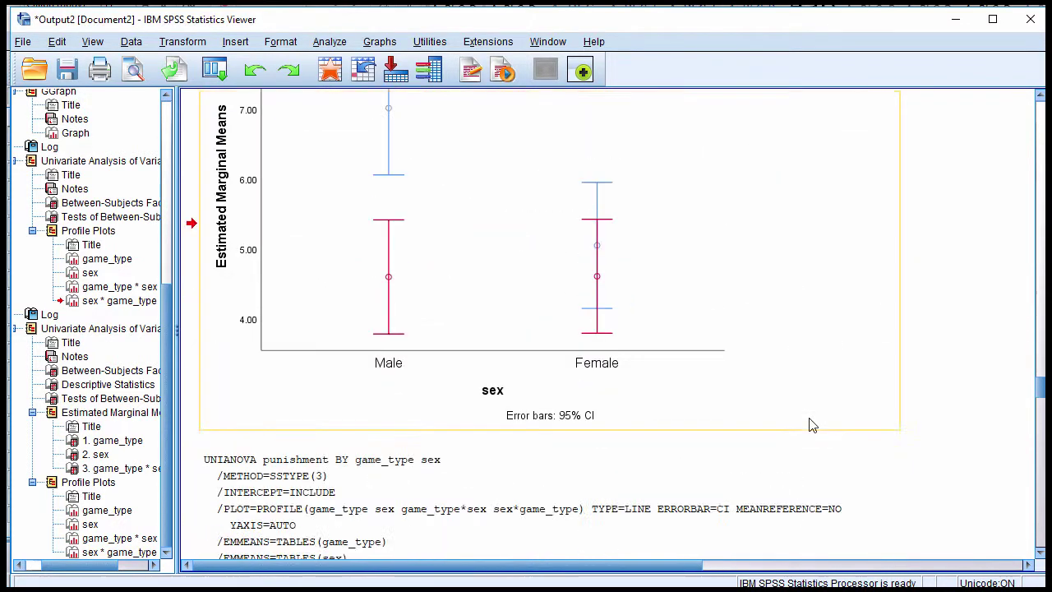
{"action": "scroll", "coordinate": [810, 423], "scroll_direction": "up", "scroll_amount": 3}
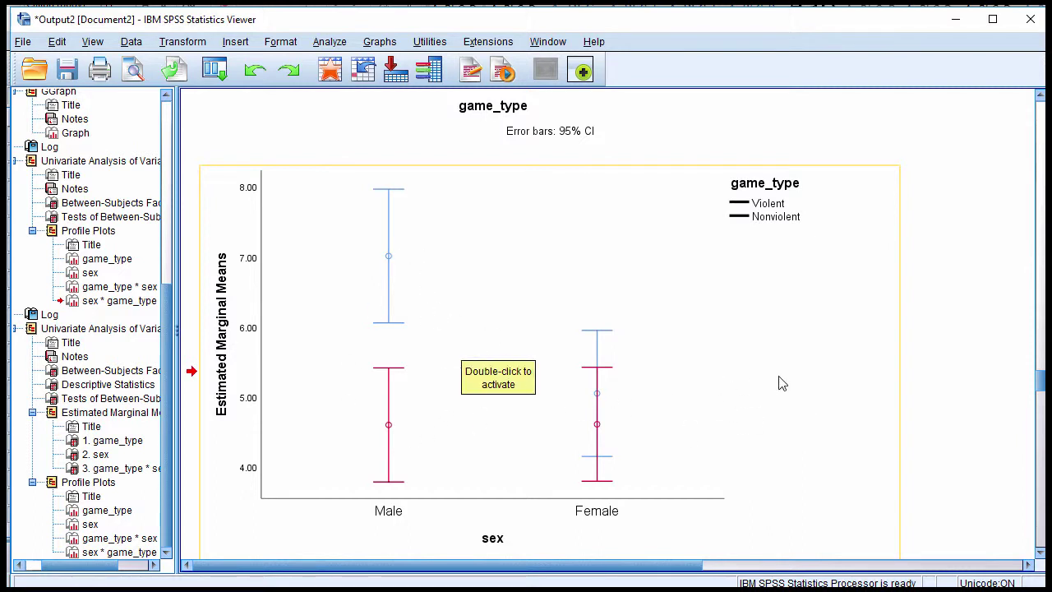
{"action": "scroll", "coordinate": [782, 383], "scroll_direction": "up", "scroll_amount": 20}
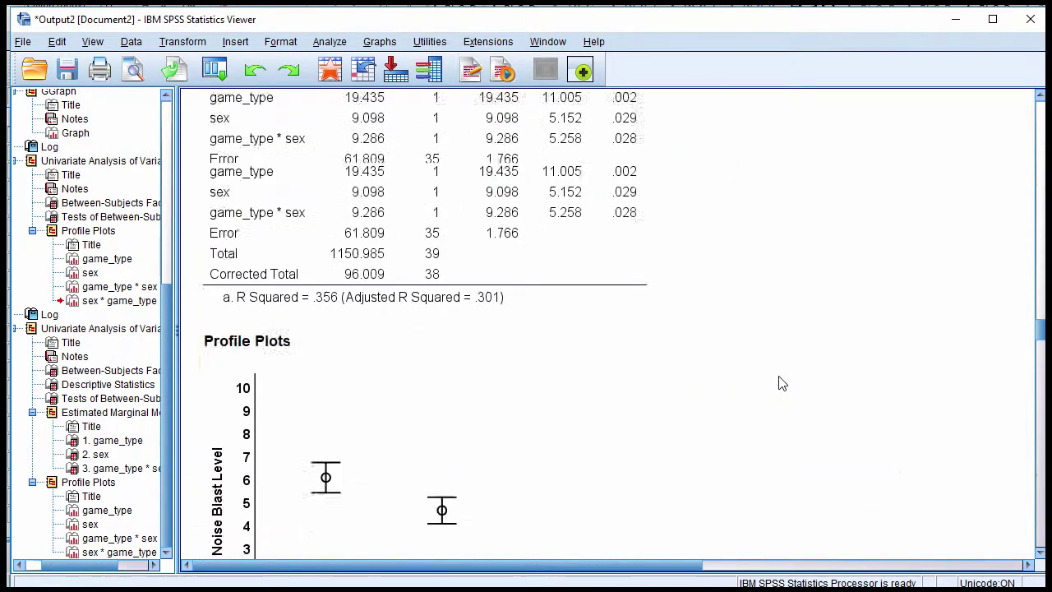
{"action": "scroll", "coordinate": [782, 383], "scroll_direction": "down", "scroll_amount": 2}
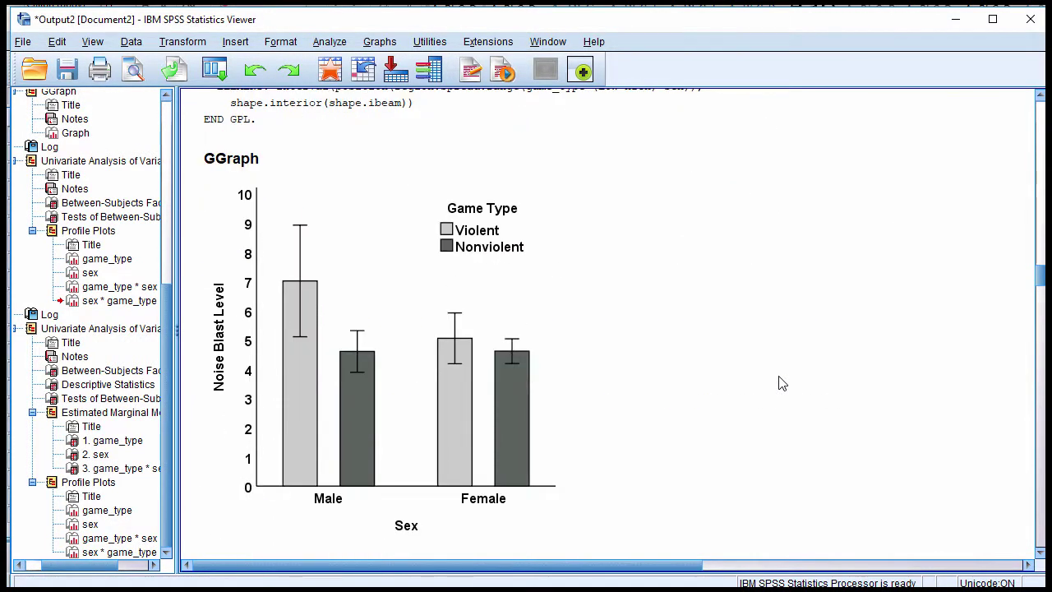